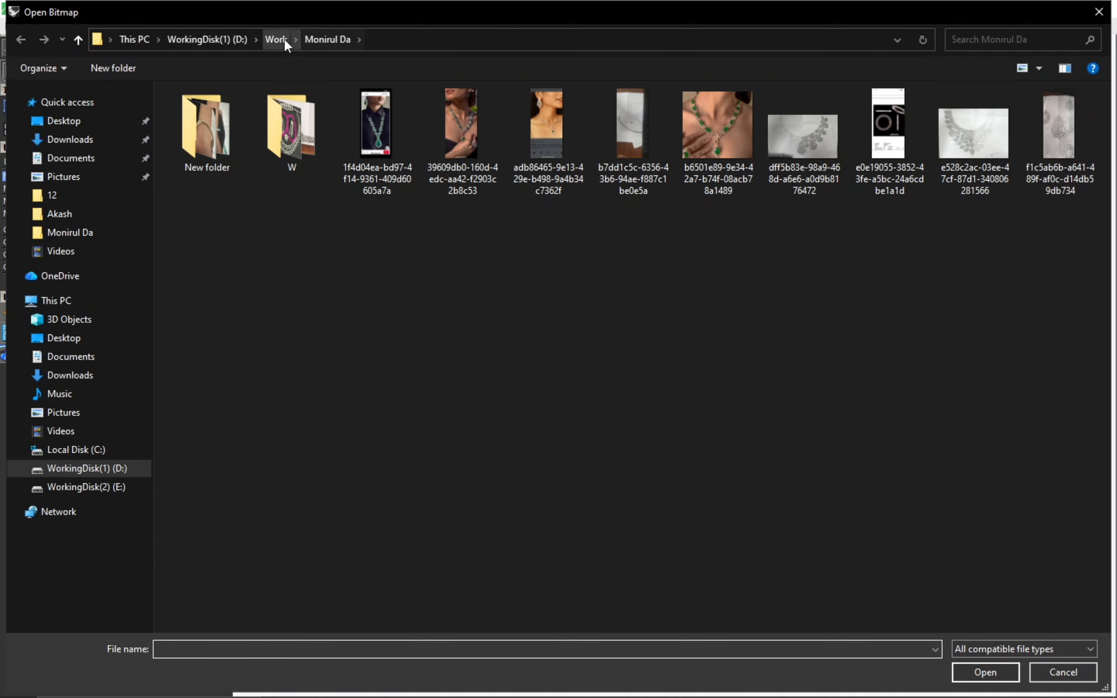
# Step: Place the ring reference photo as a picture frame beside the grid in the looking-down view and hide the grid
pyautogui.click(276, 39)
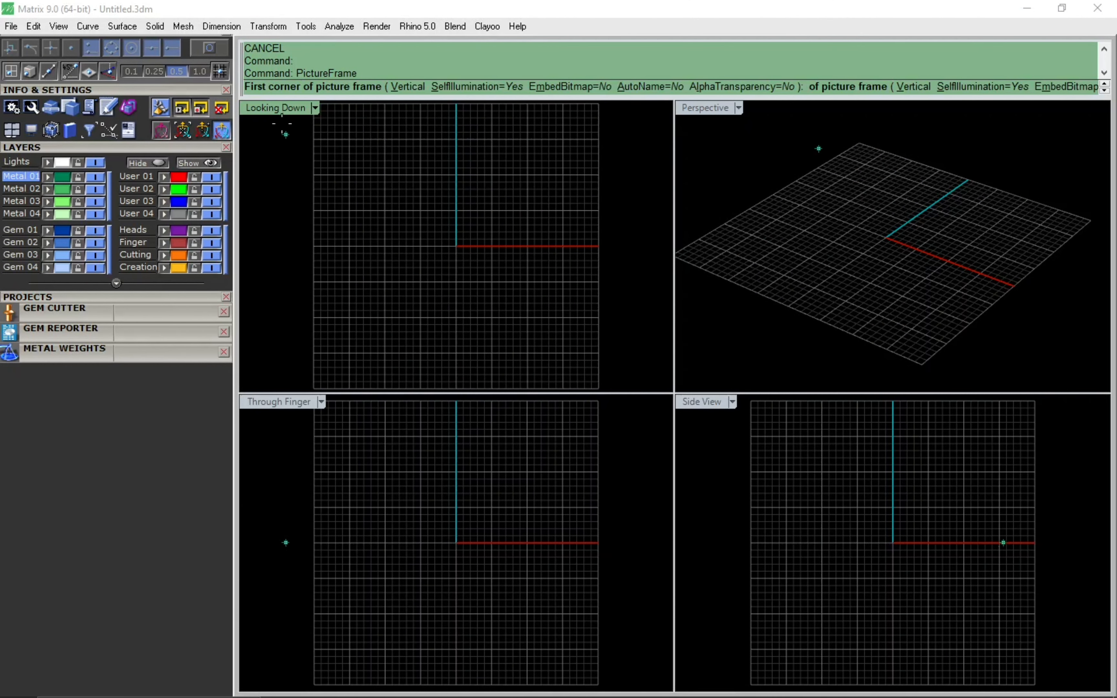
pyautogui.doubleClick(276, 108)
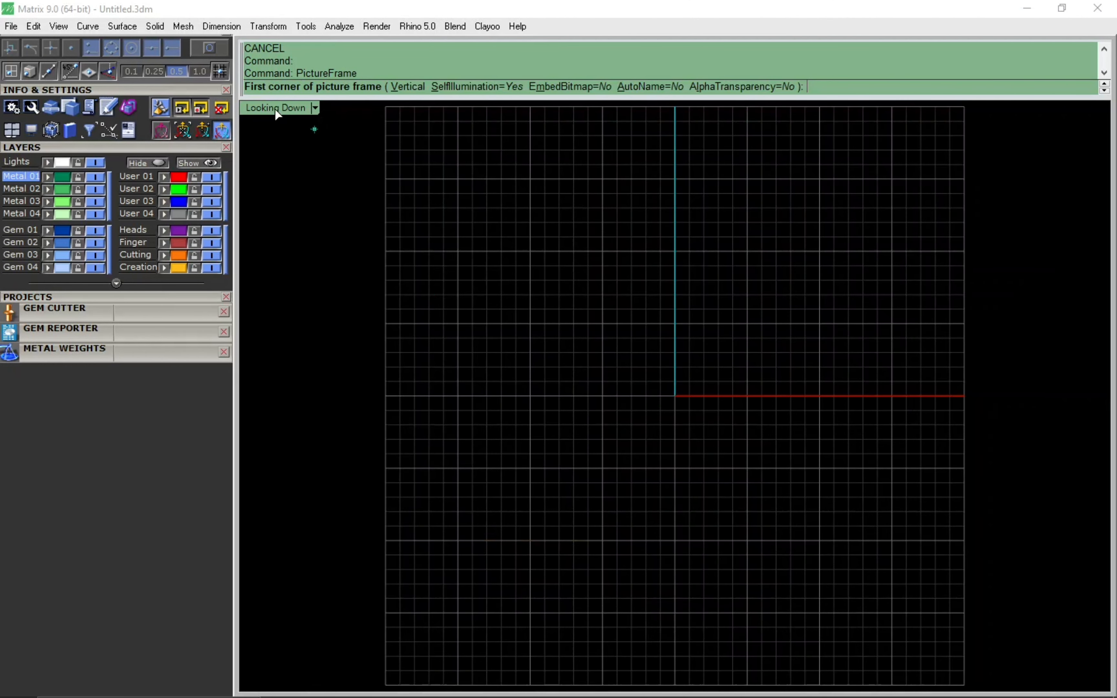
pyautogui.scroll(-4, 722, 474)
pyautogui.moveTo(693, 541); pyautogui.dragTo(553, 541, button='right')
pyautogui.click(723, 572)
pyautogui.click(1062, 577)
pyautogui.scroll(4, 919, 462)
pyautogui.click(919, 462)
pyautogui.scroll(-3, 919, 462)
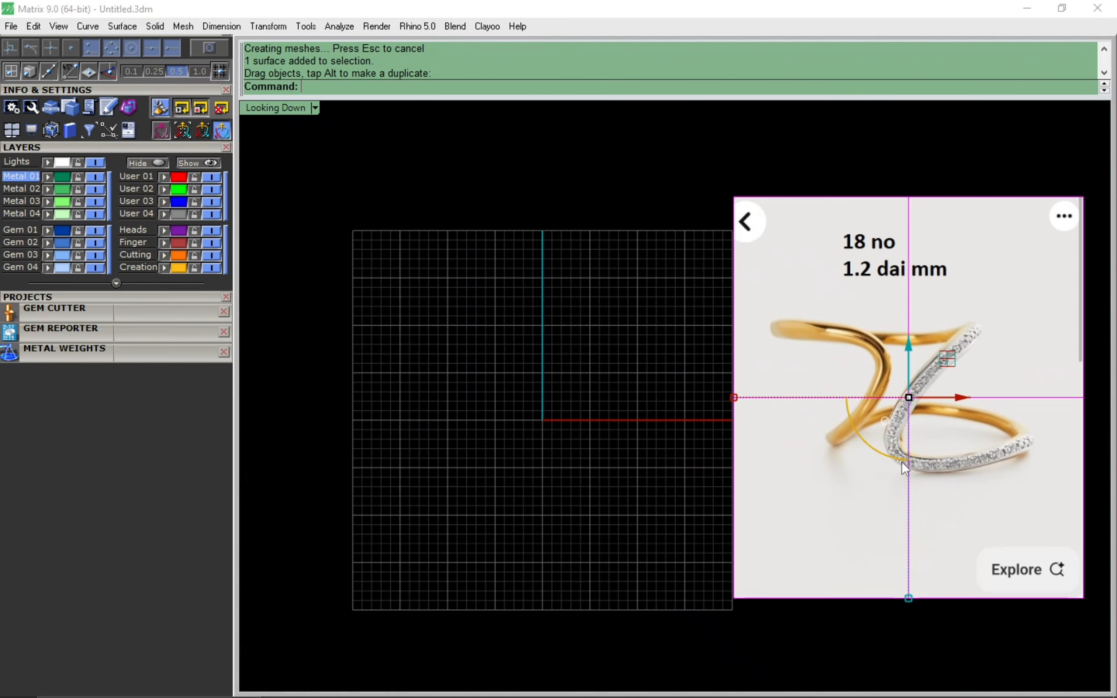
pyautogui.press('F7')
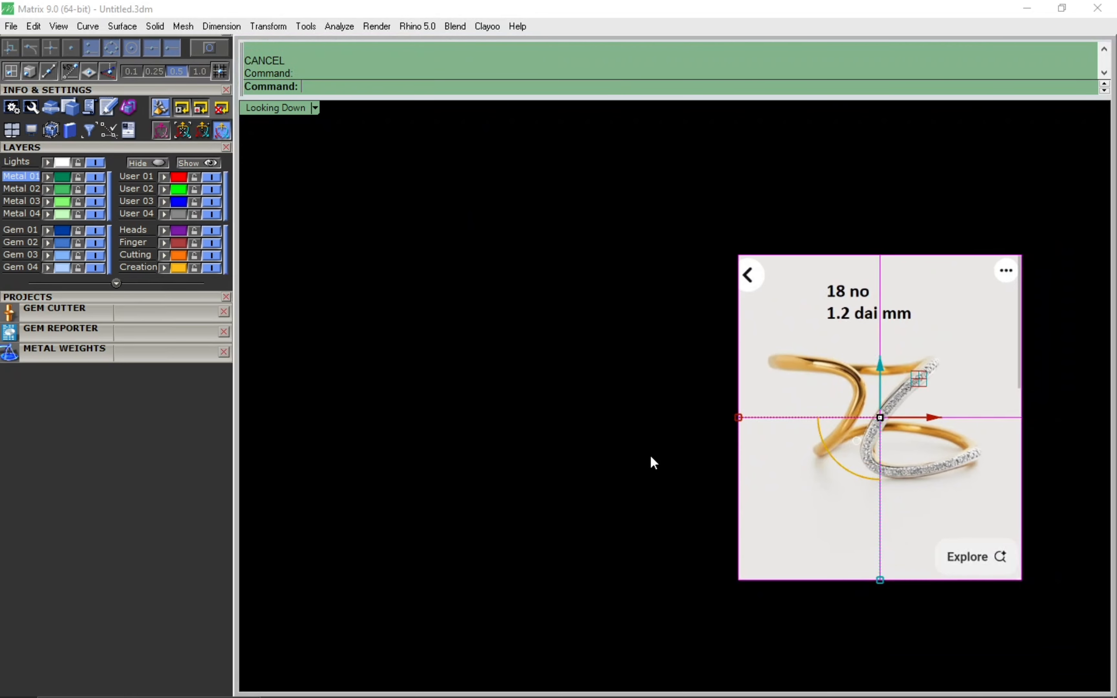
# Step: Shift the picture slightly right and put it on the locked User 01 layer
pyautogui.moveTo(592, 463); pyautogui.dragTo(544, 479, button='right')
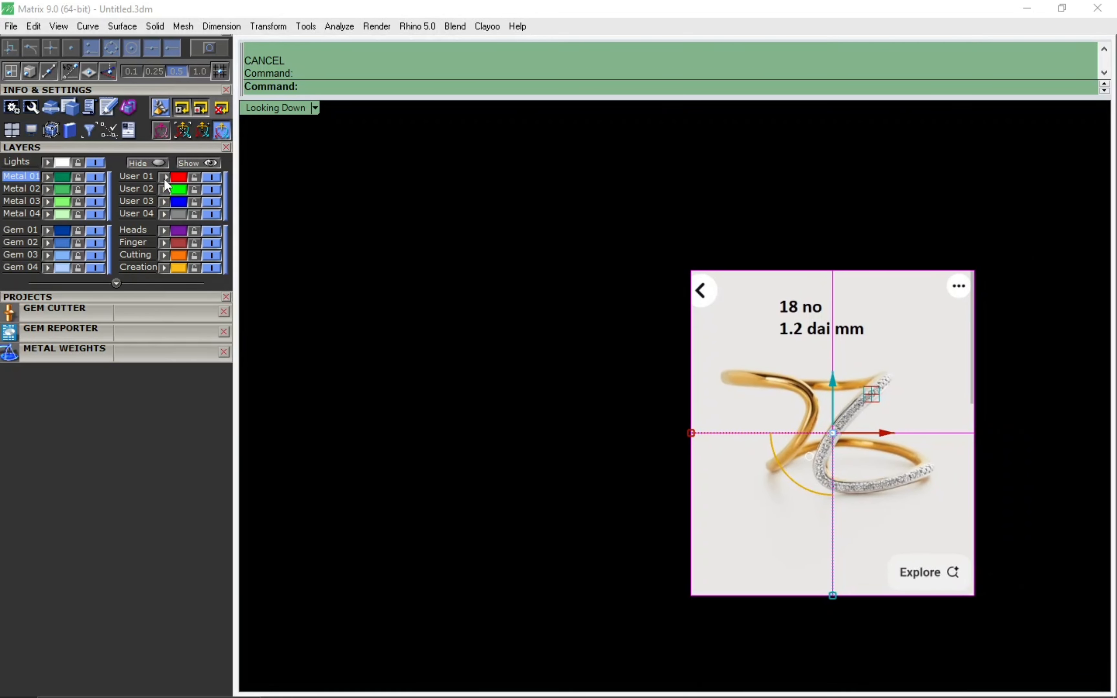
pyautogui.moveTo(888, 427); pyautogui.dragTo(927, 427)
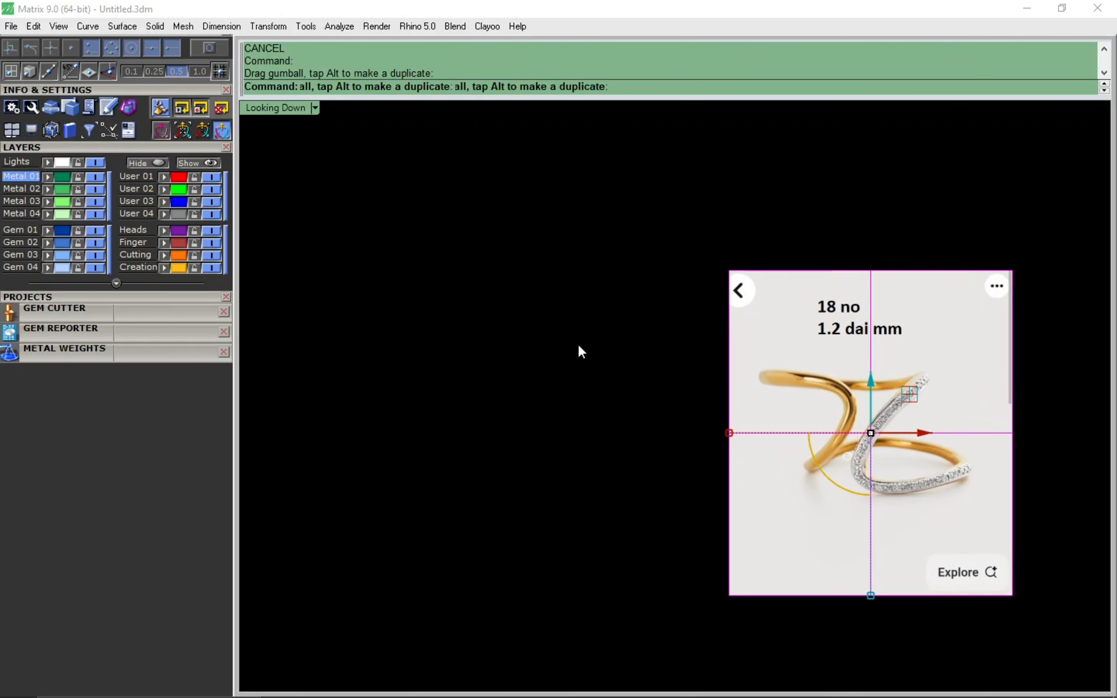
pyautogui.click(192, 180)
# Step: Reset the workspace to the standard four-viewport layout with the picture in the perspective view
pyautogui.write('4')
pyautogui.press('Return')
pyautogui.write('4')
pyautogui.press('Return')
pyautogui.scroll(-6, 448, 494)
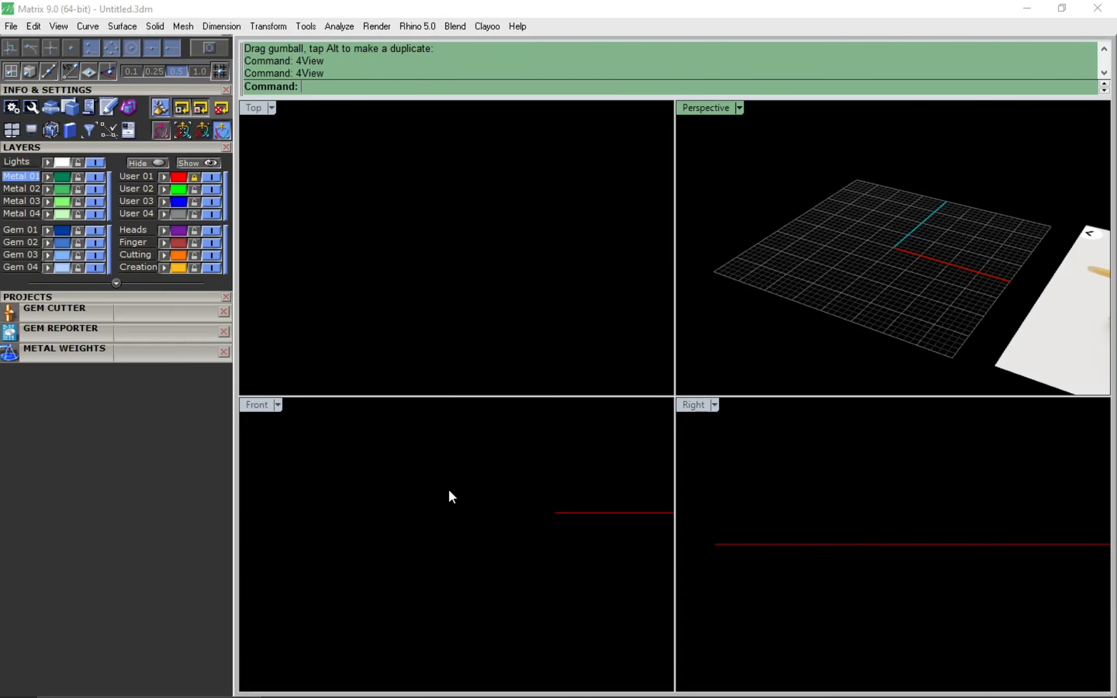
pyautogui.moveTo(445, 492); pyautogui.dragTo(403, 500, button='right')
pyautogui.moveTo(816, 262); pyautogui.dragTo(974, 273, button='right')
pyautogui.scroll(-5, 974, 273)
pyautogui.scroll(6, 979, 183)
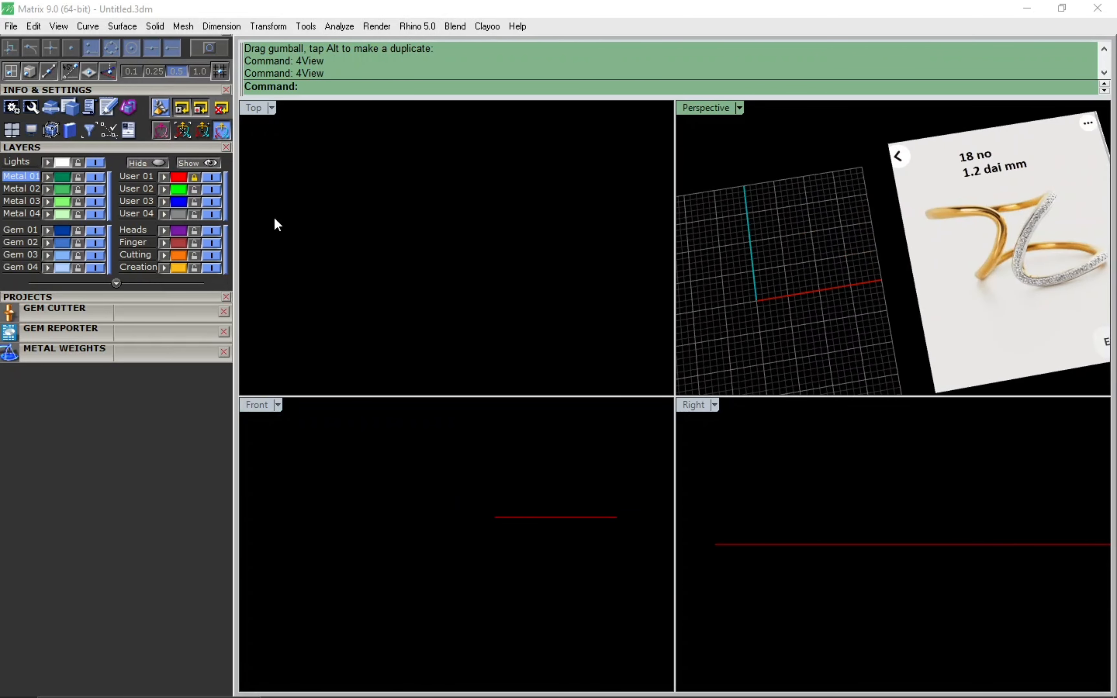
pyautogui.scroll(5, 183, 334)
# Step: Create a ring rail using the Swiss region and ring size 18
pyautogui.click(216, 205)
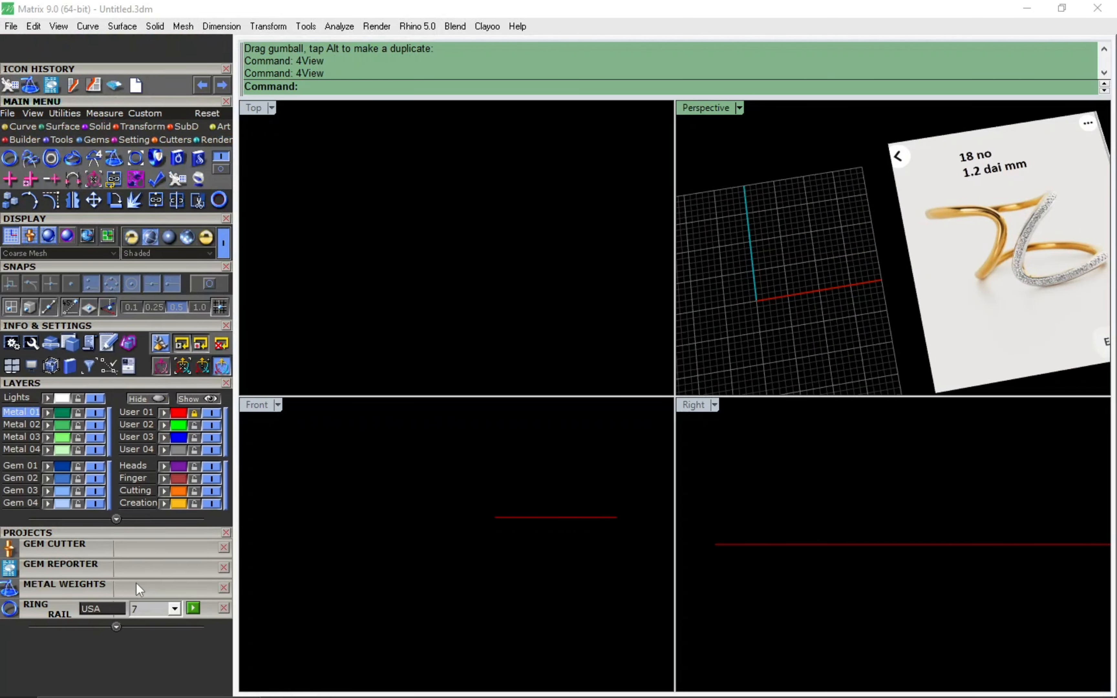
pyautogui.click(89, 613)
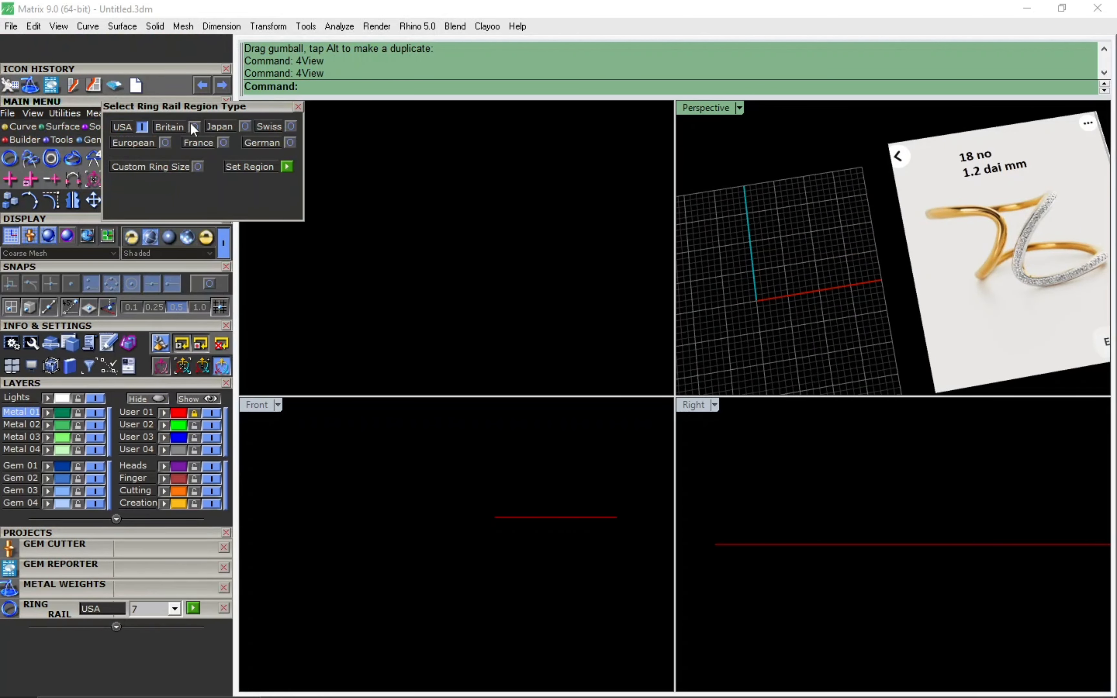
pyautogui.click(286, 167)
pyautogui.click(174, 610)
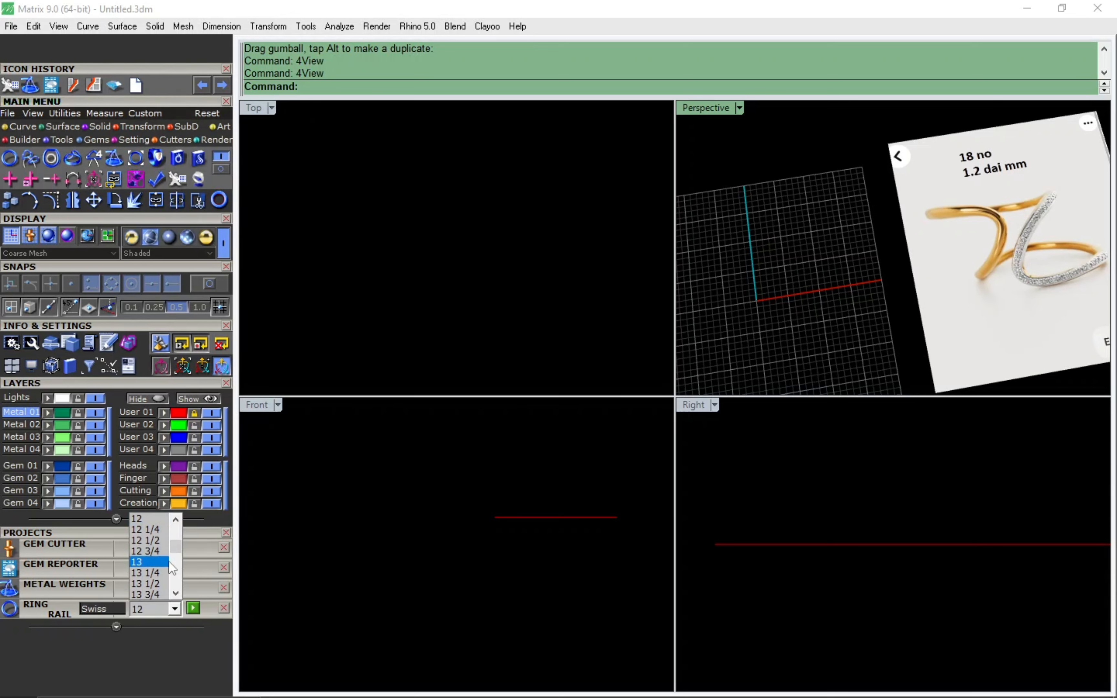
pyautogui.click(174, 595)
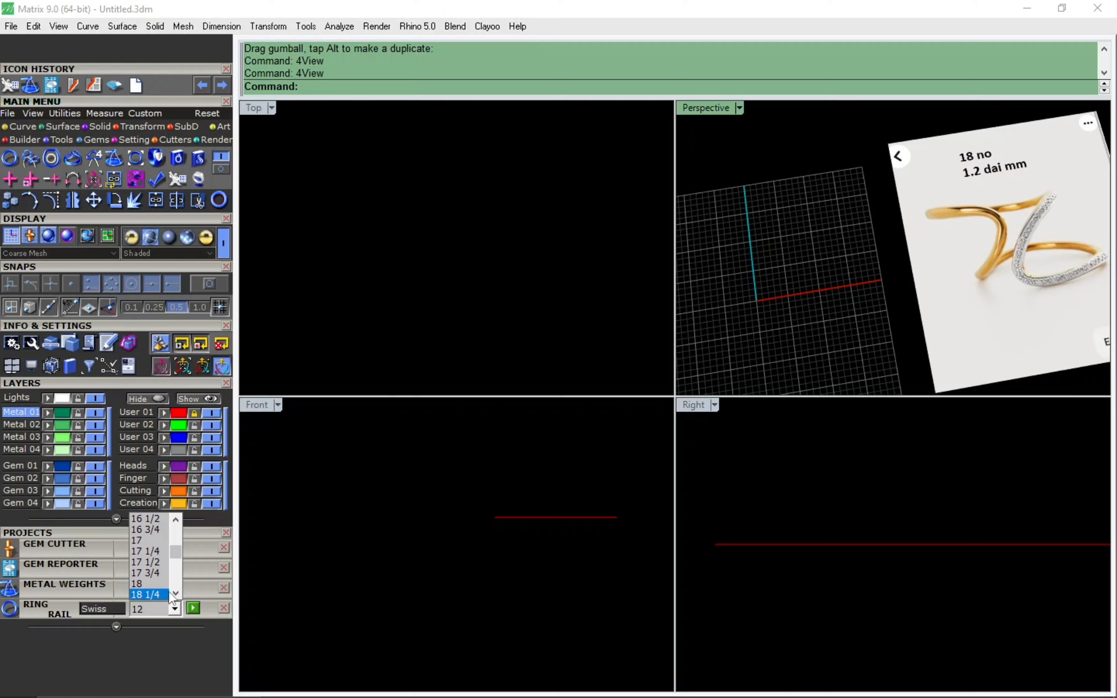
pyautogui.click(135, 572)
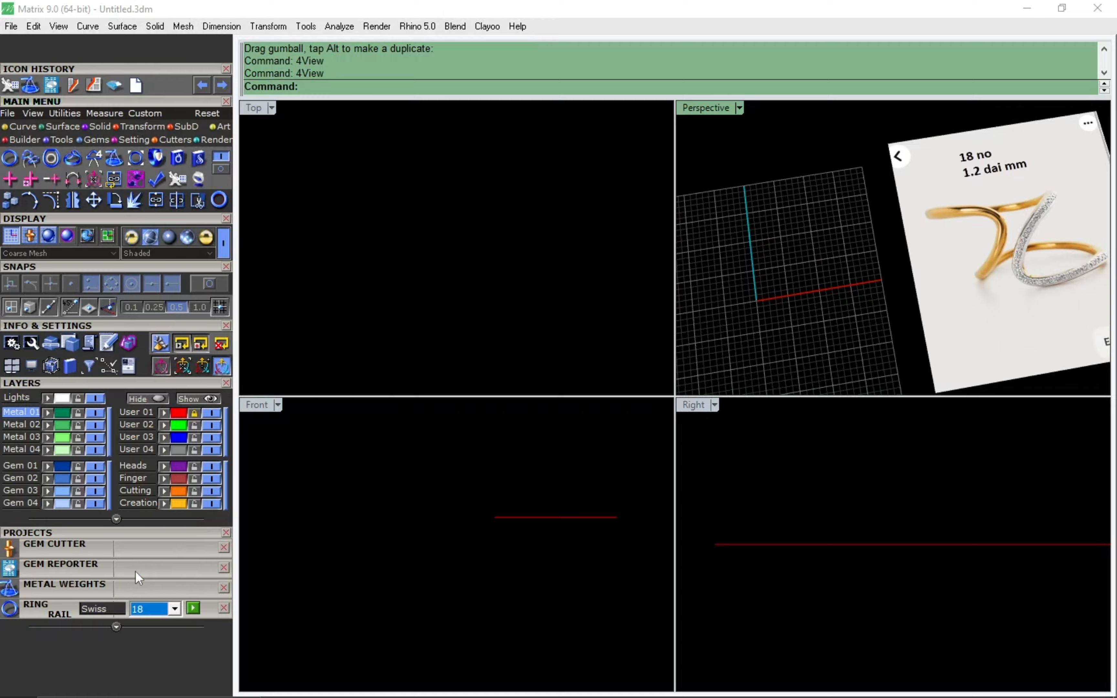
pyautogui.click(194, 608)
# Step: Offset the ring rail circle outward by 1.8 mm in the front view
pyautogui.doubleClick(253, 405)
pyautogui.click(508, 416)
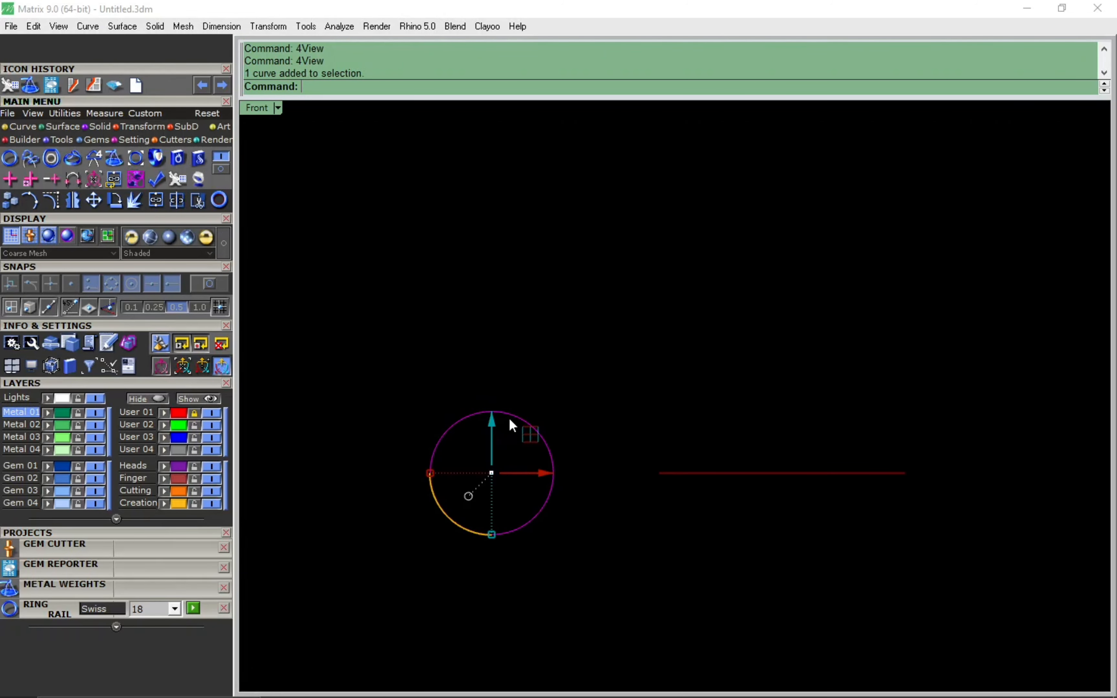
pyautogui.write('of')
pyautogui.press('Return')
pyautogui.scroll(3, 581, 406)
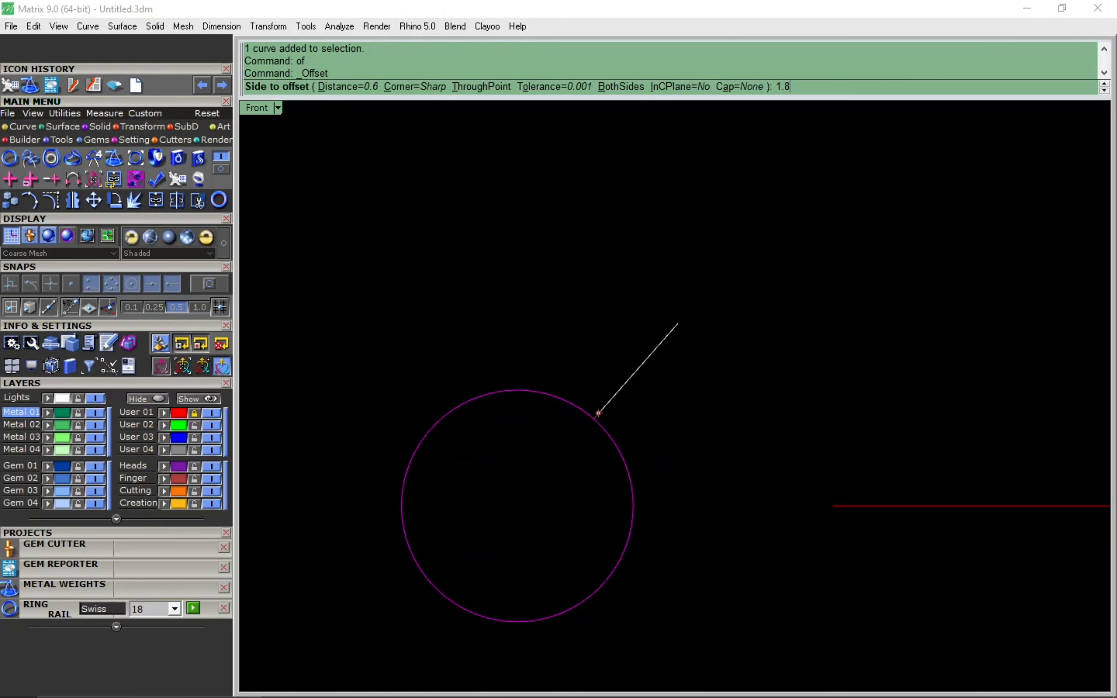
pyautogui.write('1.8')
pyautogui.press('Return')
pyautogui.press('Return')
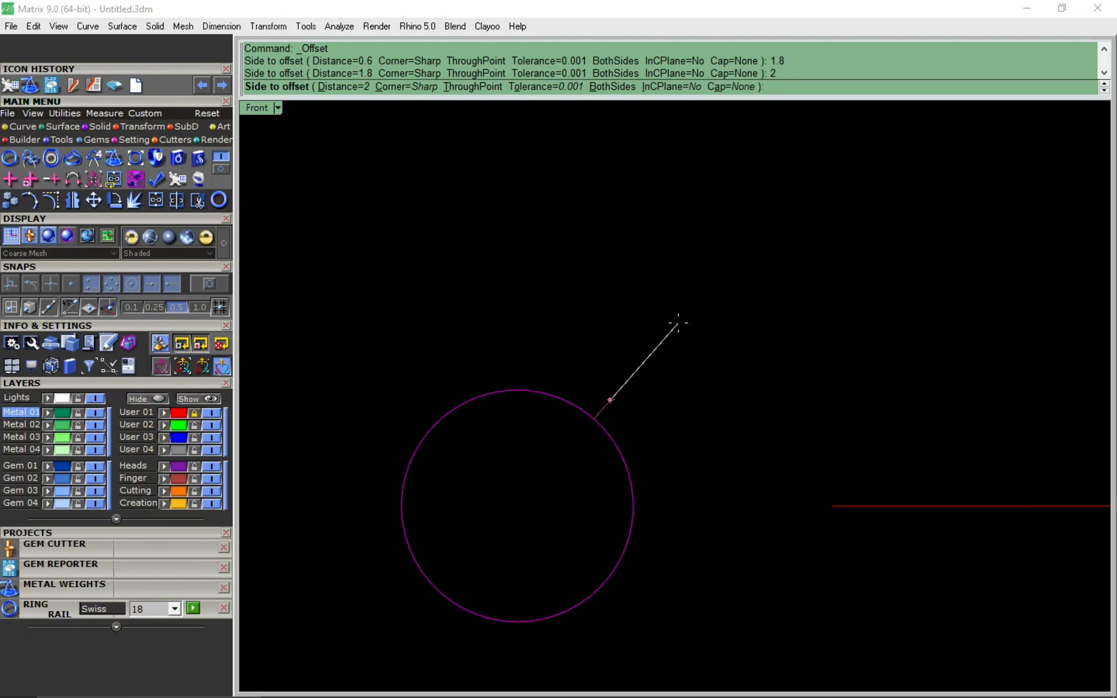
pyautogui.press('Return')
pyautogui.click(677, 323)
pyautogui.scroll(-4, 677, 323)
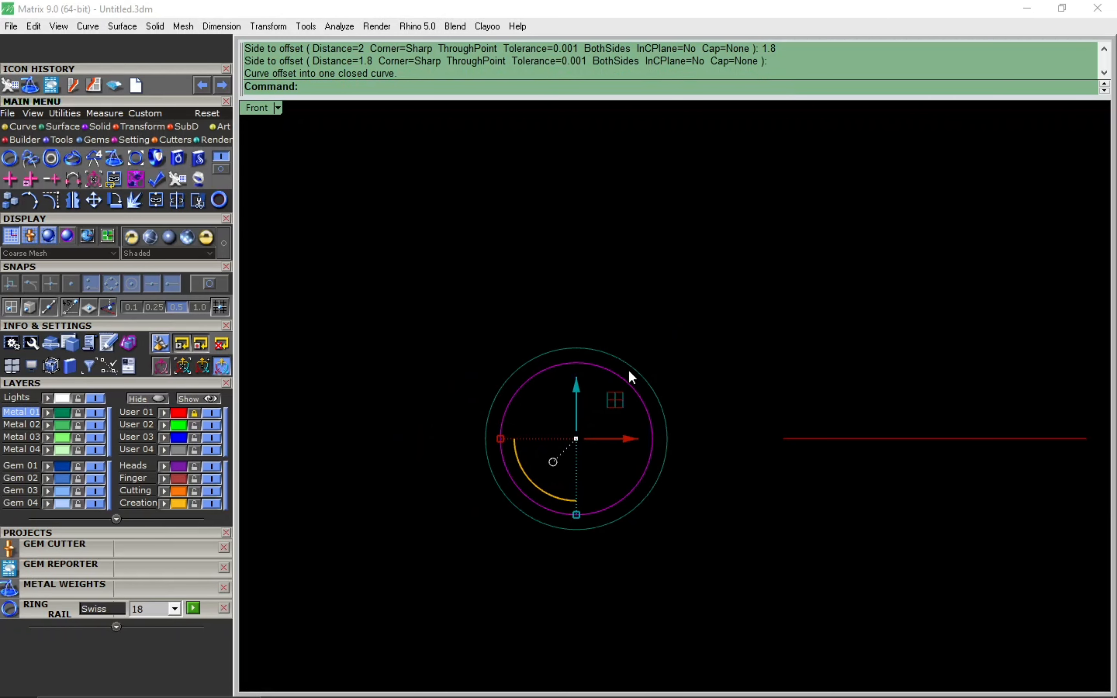
# Step: Measure the length of the outer offset circle
pyautogui.click(642, 378)
pyautogui.moveTo(629, 369); pyautogui.dragTo(638, 401, button='right')
pyautogui.write('le')
pyautogui.press('Return')
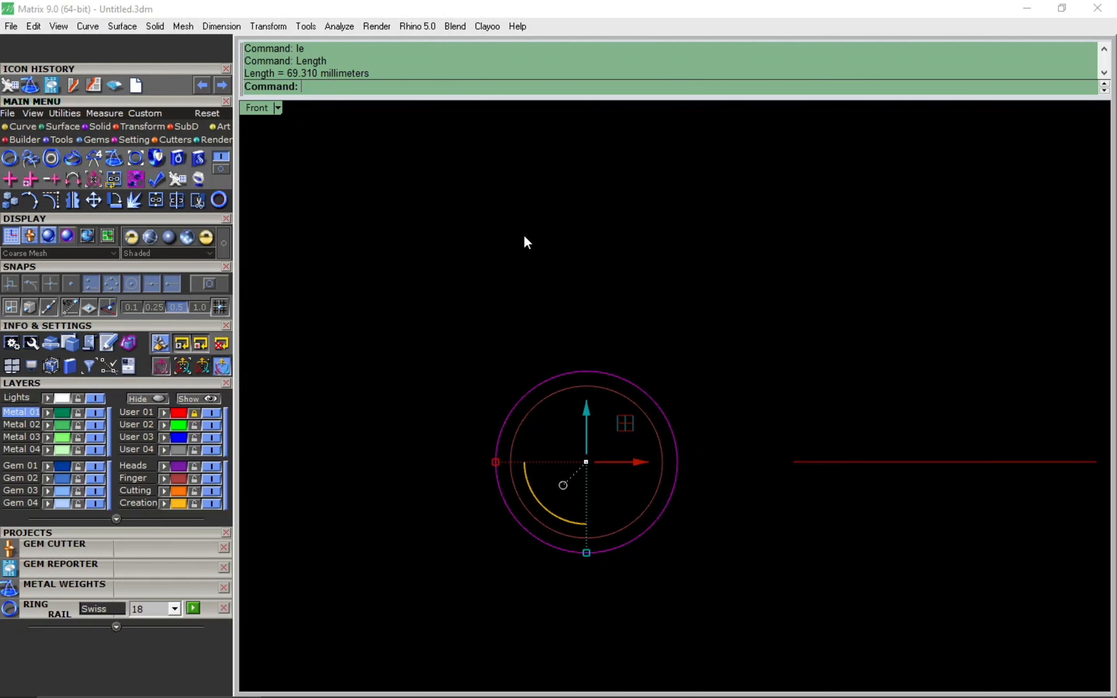
# Step: Draw a horizontal line 69.310 mm long starting at the origin
pyautogui.write('l')
pyautogui.press('Return')
pyautogui.write('0')
pyautogui.press('Return')
pyautogui.write('69.310')
pyautogui.press('Return')
pyautogui.click(815, 407)
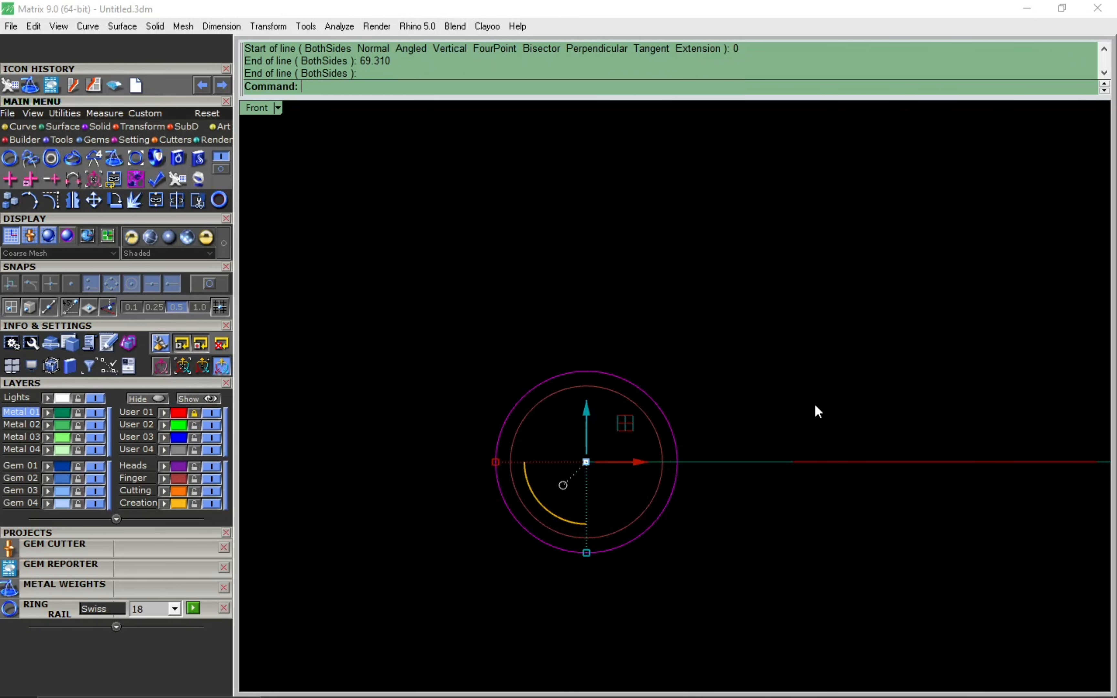
# Step: Turn off the User 01 layer and move the long line by its midpoint to the origin
pyautogui.moveTo(792, 462); pyautogui.dragTo(727, 452, button='right')
pyautogui.click(727, 451)
pyautogui.write('m')
pyautogui.press('Return')
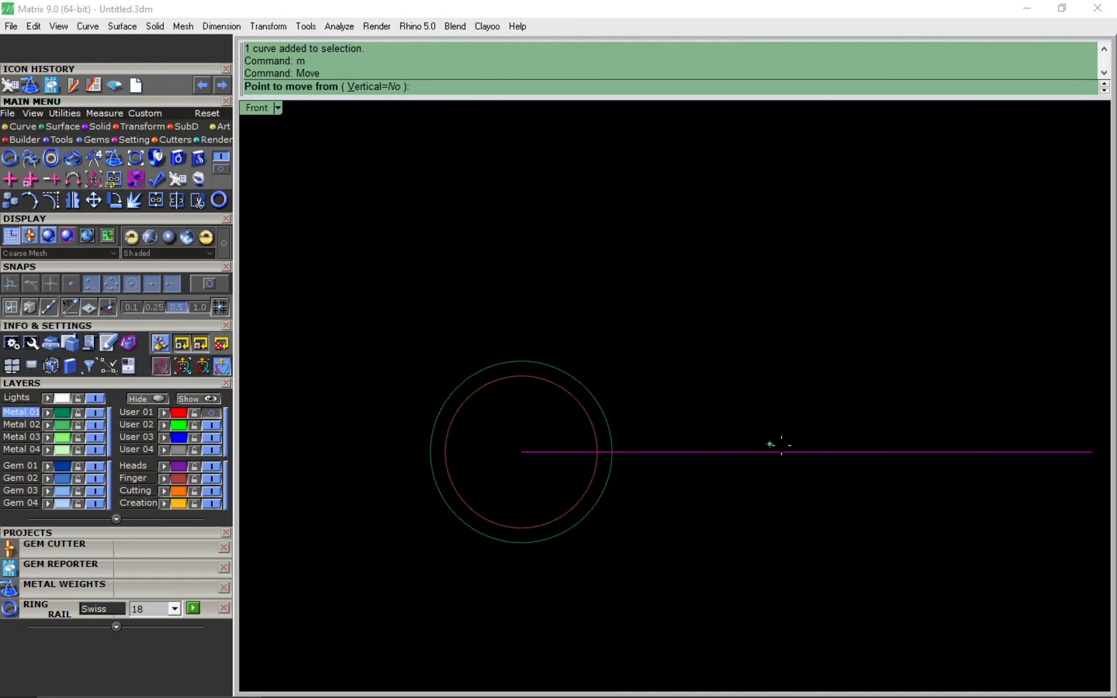
pyautogui.click(812, 449)
pyautogui.write('0')
pyautogui.press('Return')
# Step: Hide the two ring circles
pyautogui.click(754, 370)
pyautogui.moveTo(631, 316); pyautogui.dragTo(713, 319, button='right')
pyautogui.moveTo(713, 319); pyautogui.dragTo(627, 373)
pyautogui.hotkey('ctrl', 'h')
# Step: Draw a vertical line in the top view, extending both ways from the right end of the horizontal line
pyautogui.write('l')
pyautogui.press('Return')
pyautogui.hotkey('ctrl', 'F1')
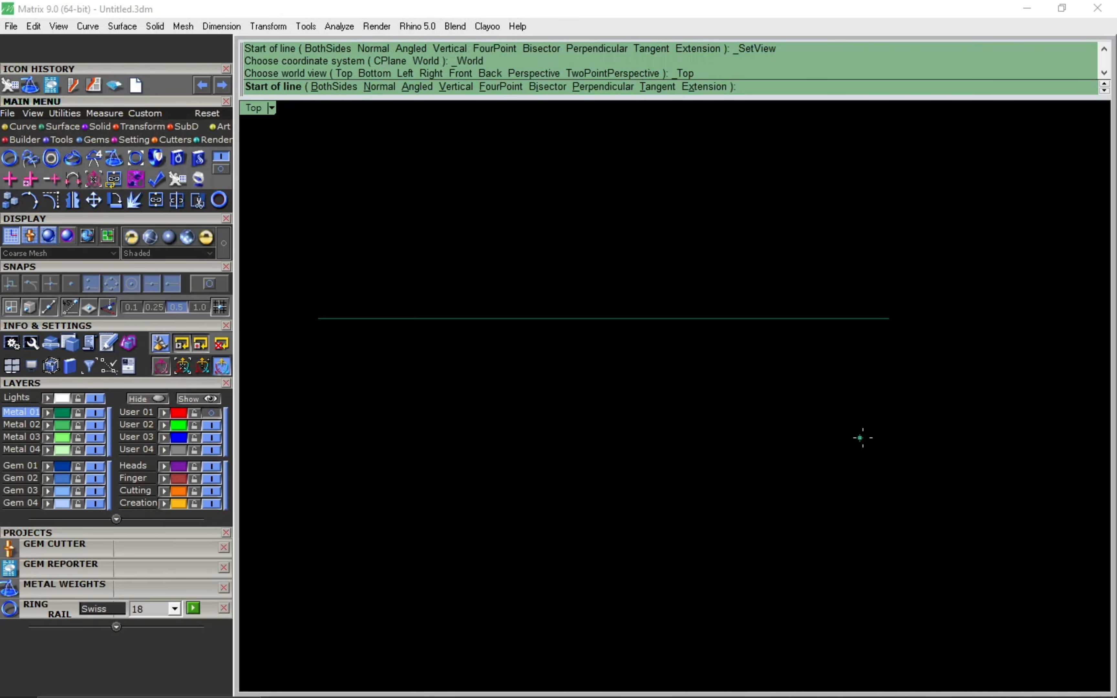
pyautogui.click(895, 323)
pyautogui.moveTo(896, 322); pyautogui.dragTo(911, 436, button='right')
pyautogui.write('b')
pyautogui.press('Return')
pyautogui.click(906, 323)
pyautogui.click(905, 346)
# Step: Polar array the vertical line about the origin with 2 items over 360 degrees
pyautogui.moveTo(798, 366); pyautogui.dragTo(842, 389, button='right')
pyautogui.write('a')
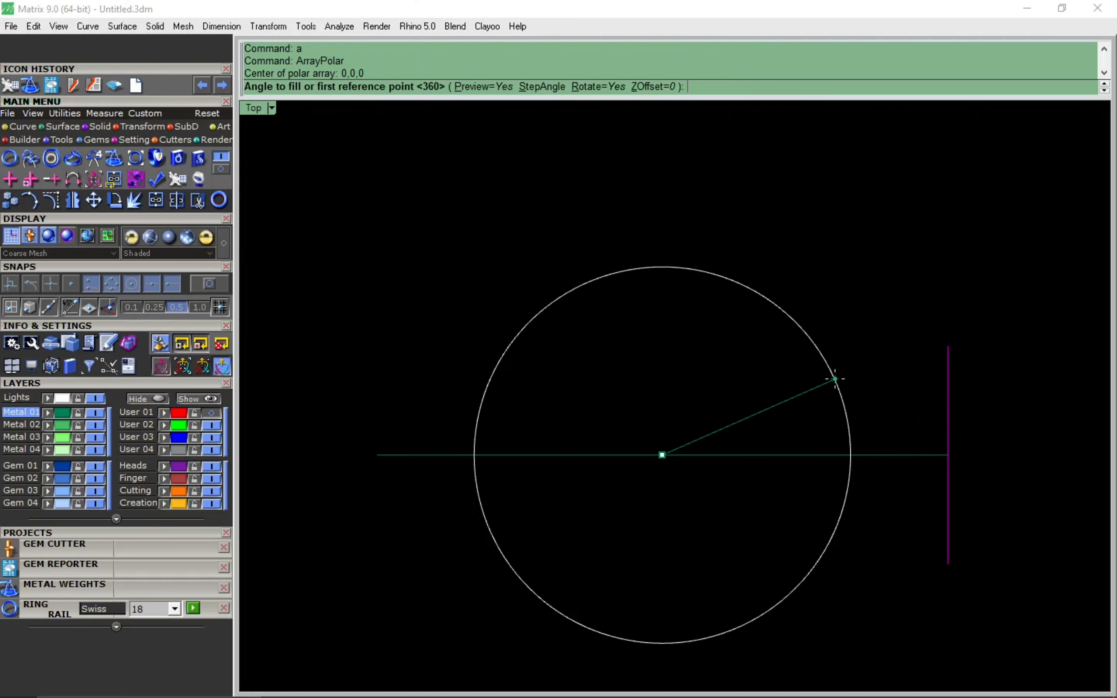
pyautogui.press('Return')
pyautogui.press('Return')
# Step: Create 3 tween curves between the two vertical end lines
pyautogui.write('tweenCurves')
pyautogui.press('Return')
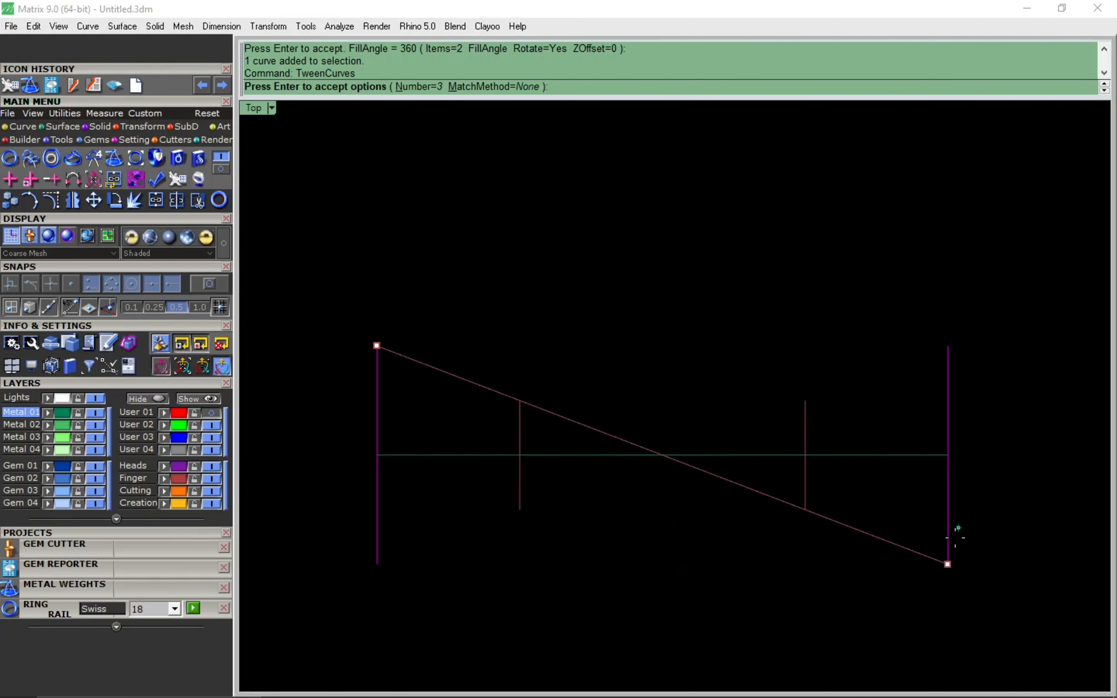
pyautogui.click(949, 562)
pyautogui.press('Return')
# Step: Lock the horizontal line and all vertical guide lines
pyautogui.moveTo(988, 389); pyautogui.dragTo(442, 525)
pyautogui.hotkey('ctrl', 'l')
pyautogui.moveTo(518, 356); pyautogui.dragTo(341, 416)
pyautogui.hotkey('ctrl', 'l')
# Step: Turn the User 01 layer back on and move the reference picture above the guide lines
pyautogui.moveTo(617, 489); pyautogui.dragTo(589, 504, button='right')
pyautogui.scroll(-4, 586, 503)
pyautogui.click(212, 413)
pyautogui.moveTo(802, 466); pyautogui.dragTo(812, 406, button='right')
pyautogui.scroll(4, 814, 406)
pyautogui.moveTo(841, 407); pyautogui.dragTo(821, 207)
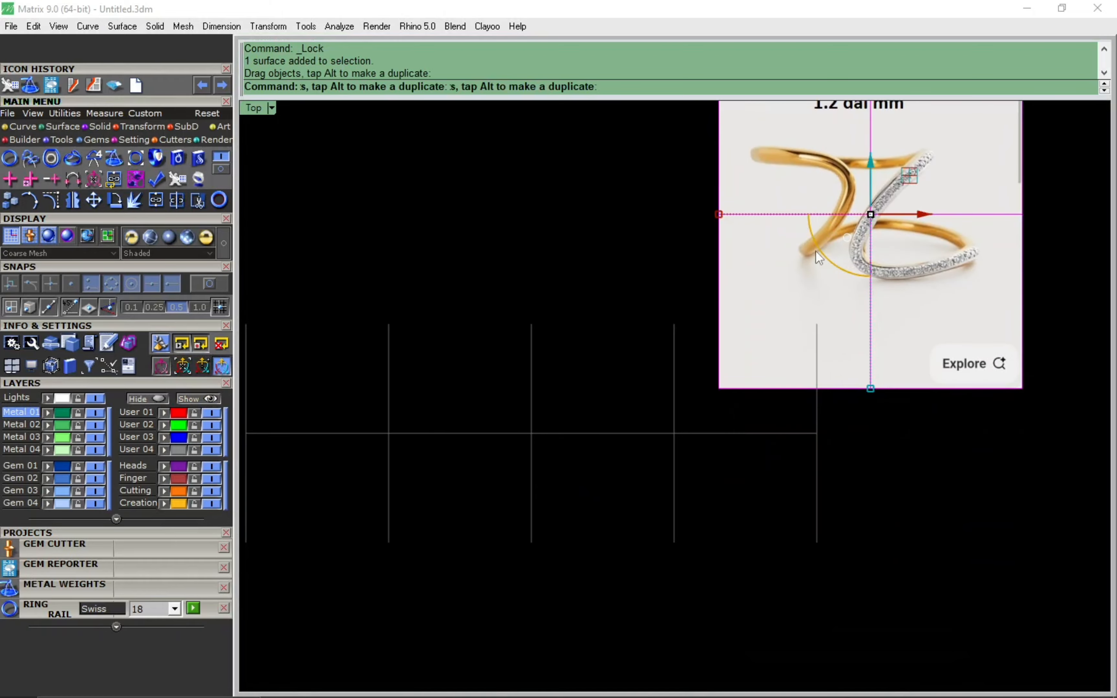
pyautogui.moveTo(877, 222); pyautogui.dragTo(937, 387, button='right')
pyautogui.moveTo(971, 391); pyautogui.dragTo(948, 263)
pyautogui.moveTo(957, 324); pyautogui.dragTo(911, 334)
pyautogui.scroll(-4, 803, 400)
pyautogui.write('IN')
pyautogui.press('Return')
pyautogui.scroll(2, 586, 508)
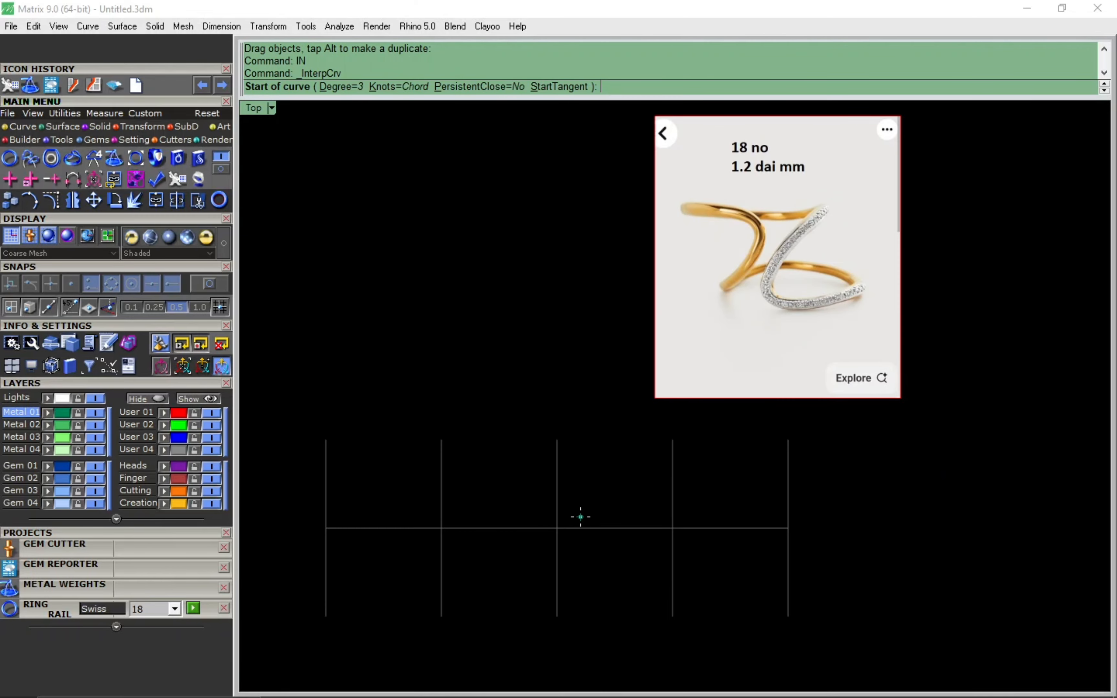
pyautogui.press('Escape')
# Step: Move the reference picture onto the guide lines so the ring photo sits around the centre line, and lock the User 01 layer
pyautogui.moveTo(798, 309); pyautogui.dragTo(583, 580)
pyautogui.press('F4')
pyautogui.press('F1')
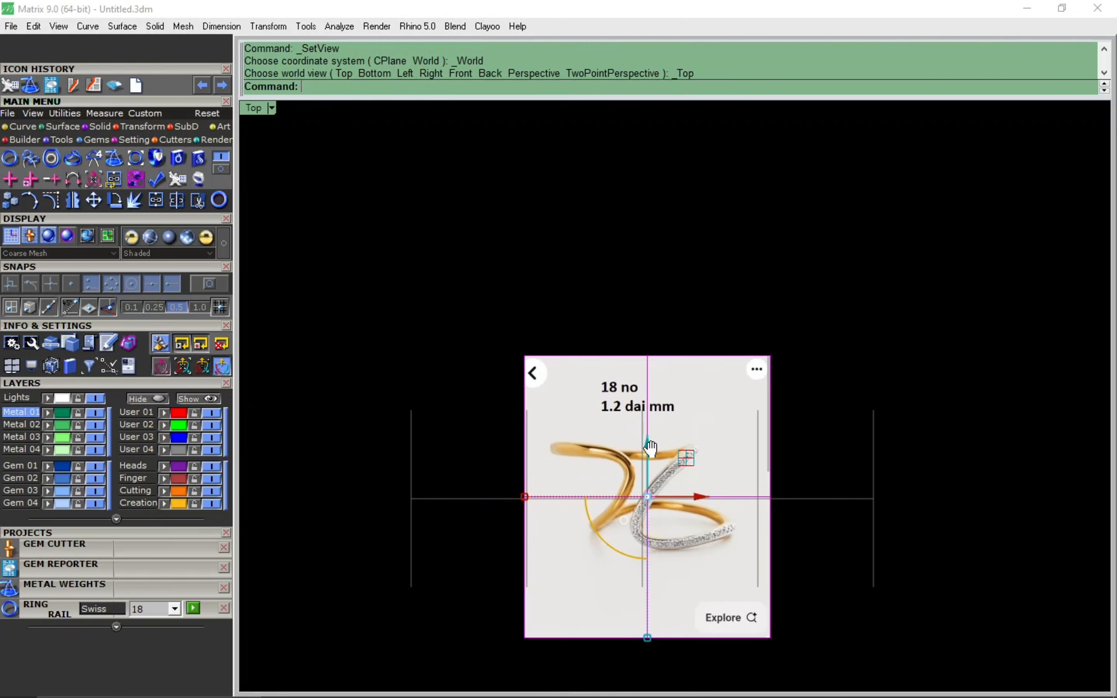
pyautogui.moveTo(740, 444); pyautogui.dragTo(749, 443)
pyautogui.moveTo(702, 426); pyautogui.dragTo(702, 430)
pyautogui.scroll(-2, 694, 436)
pyautogui.moveTo(693, 436); pyautogui.dragTo(597, 421, button='right')
pyautogui.press('Escape')
pyautogui.scroll(-2, 608, 395)
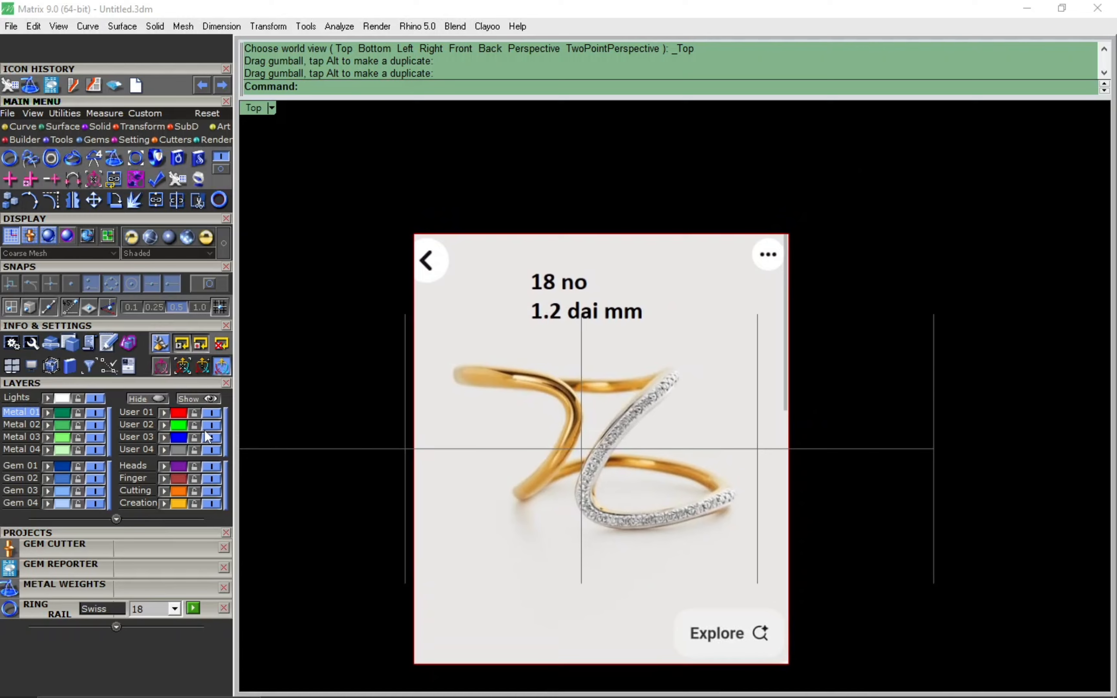
pyautogui.click(194, 417)
# Step: Draw an interpolated curve from the lower edge of the diamond arm around its bend and up, ending just past the right end guide
pyautogui.scroll(1, 643, 422)
pyautogui.write('n')
pyautogui.press('Return')
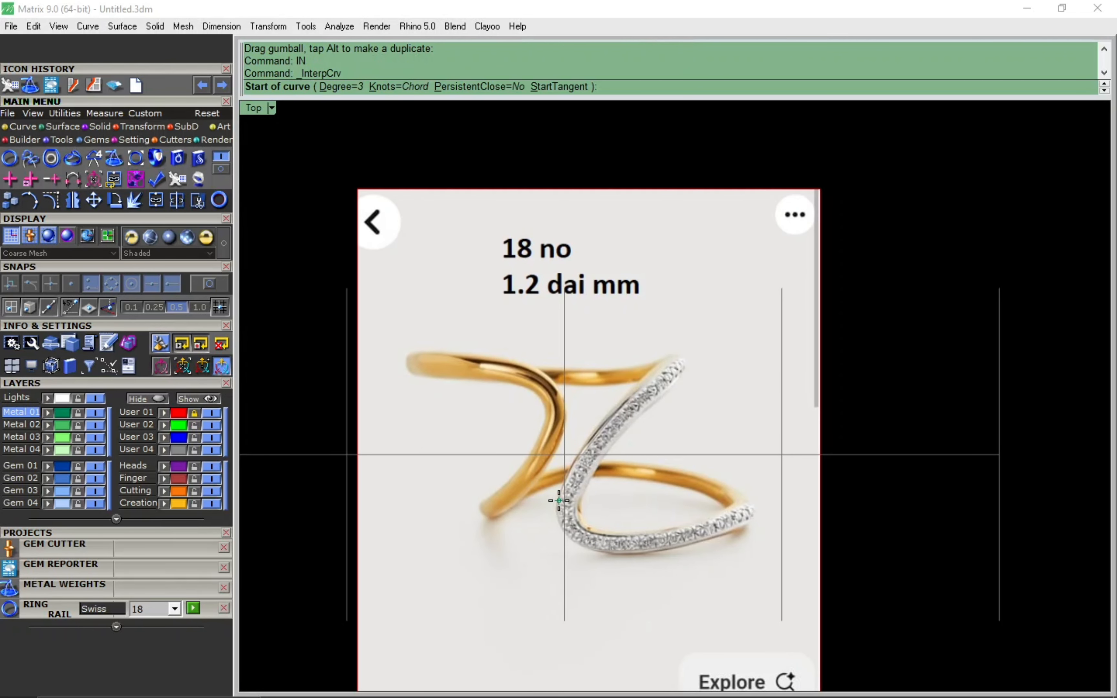
pyautogui.click(643, 555)
pyautogui.click(564, 538)
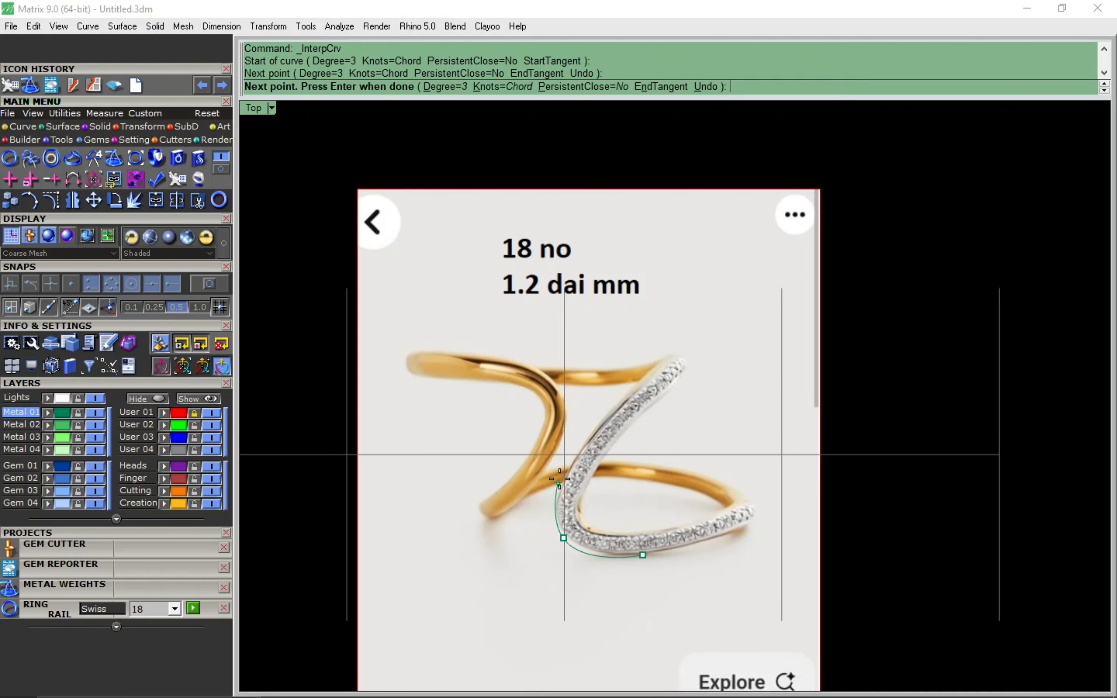
pyautogui.click(595, 427)
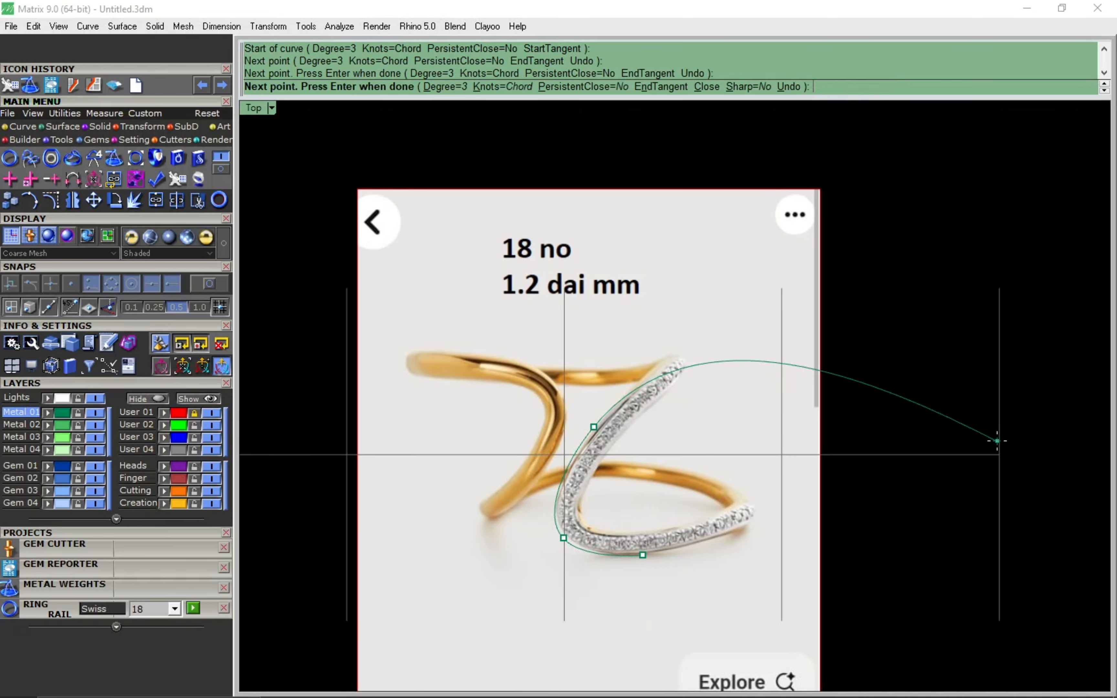
pyautogui.click(1007, 429)
pyautogui.press('Return')
# Step: Draw a second interpolated curve from the first curve's lower start point to just past the right end guide
pyautogui.press('Return')
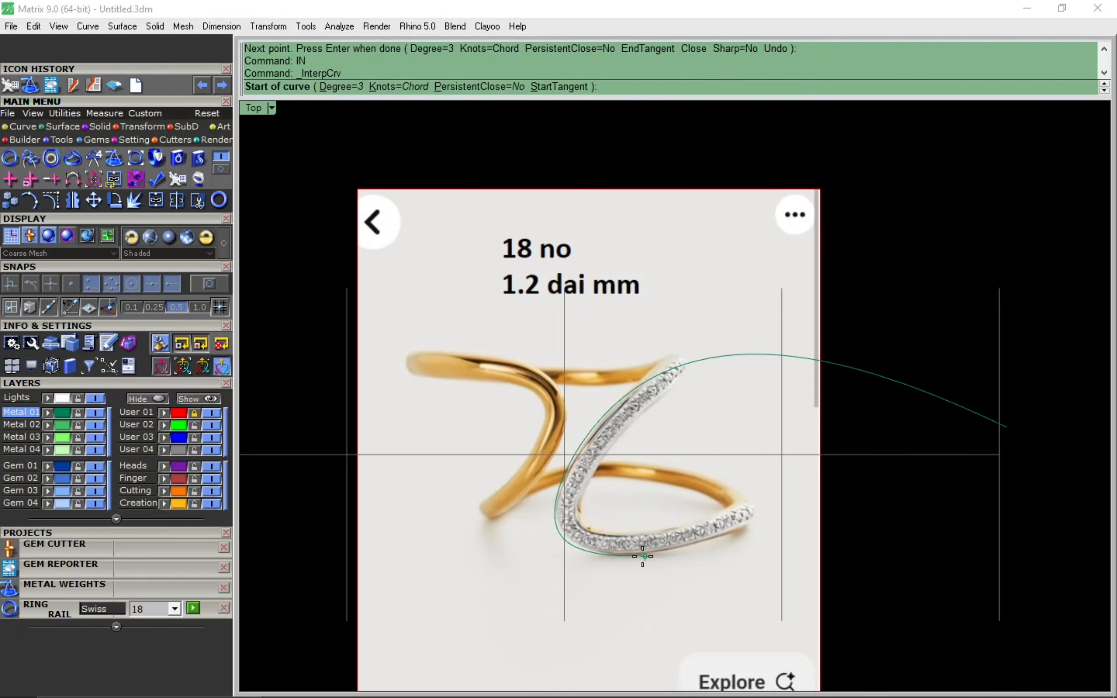
pyautogui.click(643, 555)
pyautogui.click(1010, 480)
pyautogui.press('Return')
pyautogui.moveTo(894, 483); pyautogui.dragTo(793, 486, button='right')
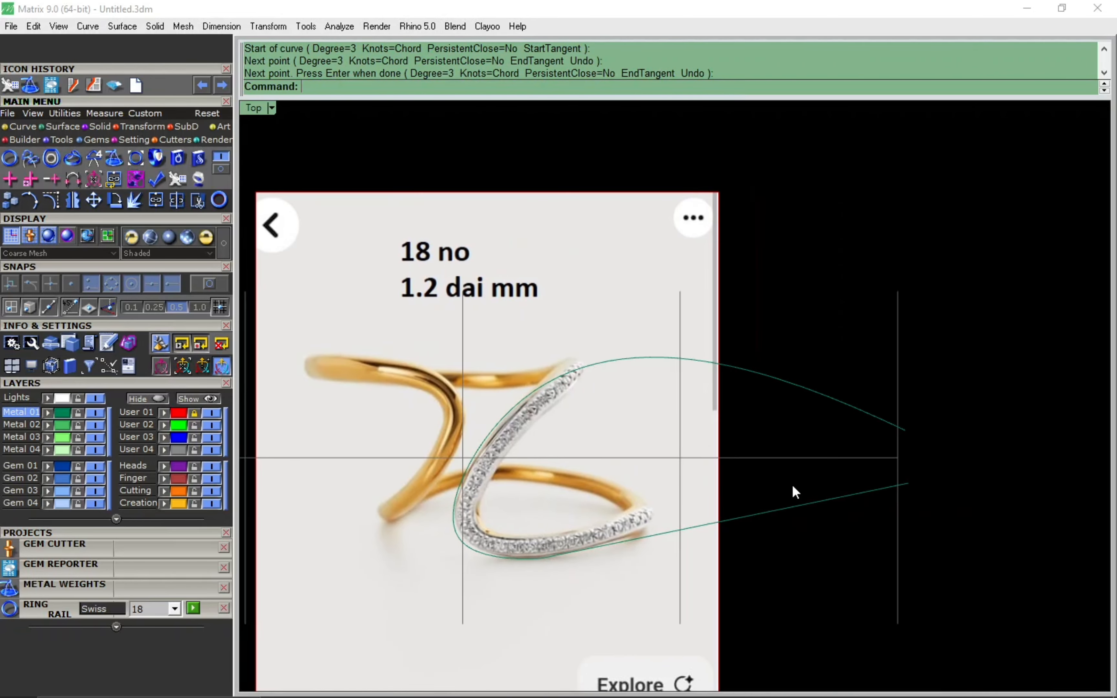
# Step: Unlock the User 01 layer and move the reference picture up and right, clear of the traced curves
pyautogui.scroll(-6, 312, 439)
pyautogui.click(194, 413)
pyautogui.moveTo(335, 405); pyautogui.dragTo(653, 176)
pyautogui.moveTo(472, 349); pyautogui.dragTo(595, 419, button='right')
# Step: Join the two traced curves and delete the control point at their junction
pyautogui.moveTo(601, 427); pyautogui.dragTo(562, 593)
pyautogui.hotkey('ctrl', 'j')
pyautogui.press('F10')
pyautogui.scroll(4, 565, 554)
pyautogui.scroll(2, 551, 595)
pyautogui.press('Escape')
pyautogui.press('F10')
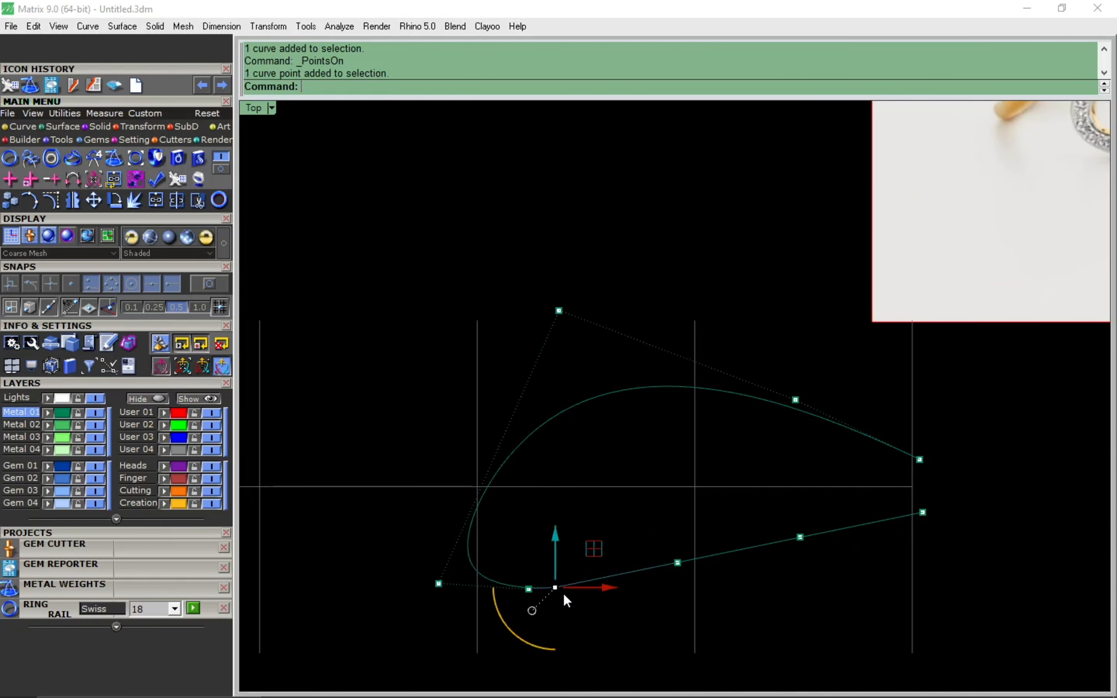
pyautogui.press('Delete')
# Step: Reshape the right portions of the joined curve by moving control points so both ends level out at the end guide
pyautogui.scroll(-4, 562, 579)
pyautogui.moveTo(545, 525); pyautogui.dragTo(548, 577, button='right')
pyautogui.moveTo(656, 471); pyautogui.dragTo(737, 540)
pyautogui.moveTo(719, 476); pyautogui.dragTo(721, 525)
pyautogui.moveTo(773, 520); pyautogui.dragTo(766, 478, button='right')
pyautogui.moveTo(768, 483); pyautogui.dragTo(814, 524)
pyautogui.moveTo(795, 479); pyautogui.dragTo(796, 477)
pyautogui.moveTo(775, 526)
pyautogui.mouseDown()
pyautogui.moveTo(813, 561)
pyautogui.moveTo(794, 528)
pyautogui.mouseUp()
pyautogui.moveTo(696, 545); pyautogui.dragTo(713, 528)
pyautogui.press('Escape')
# Step: Rebuild the joined loop curve with 13 points at degree 3, deleting the input curve
pyautogui.click(589, 480)
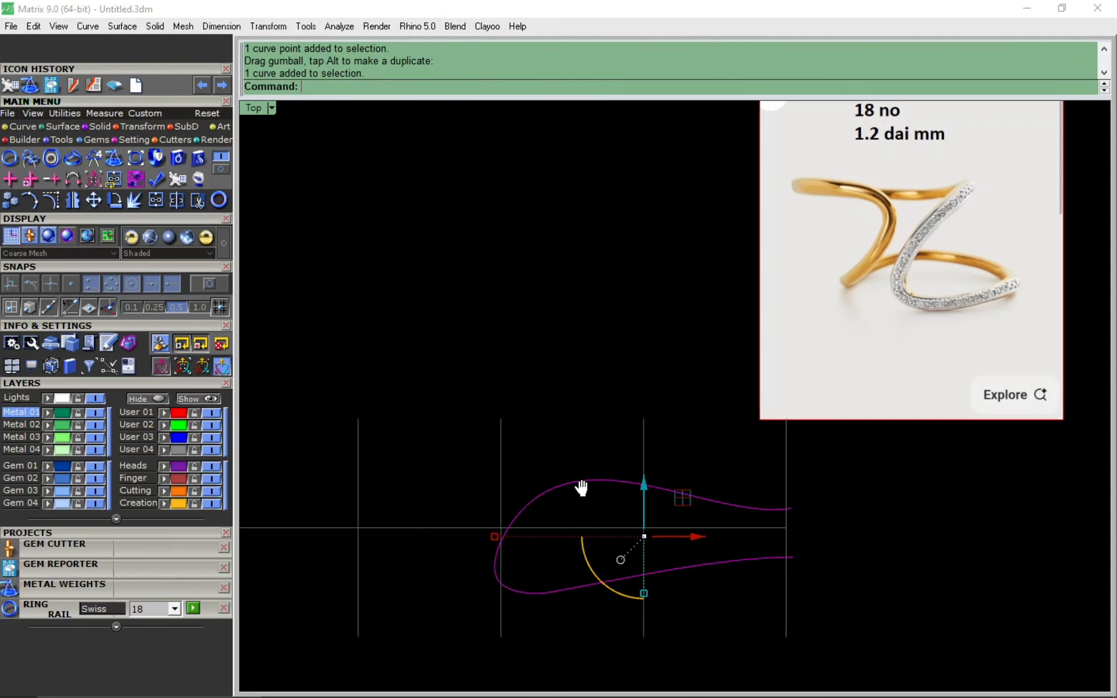
pyautogui.write('rr')
pyautogui.press('Return')
pyautogui.moveTo(581, 489); pyautogui.dragTo(583, 386, button='right')
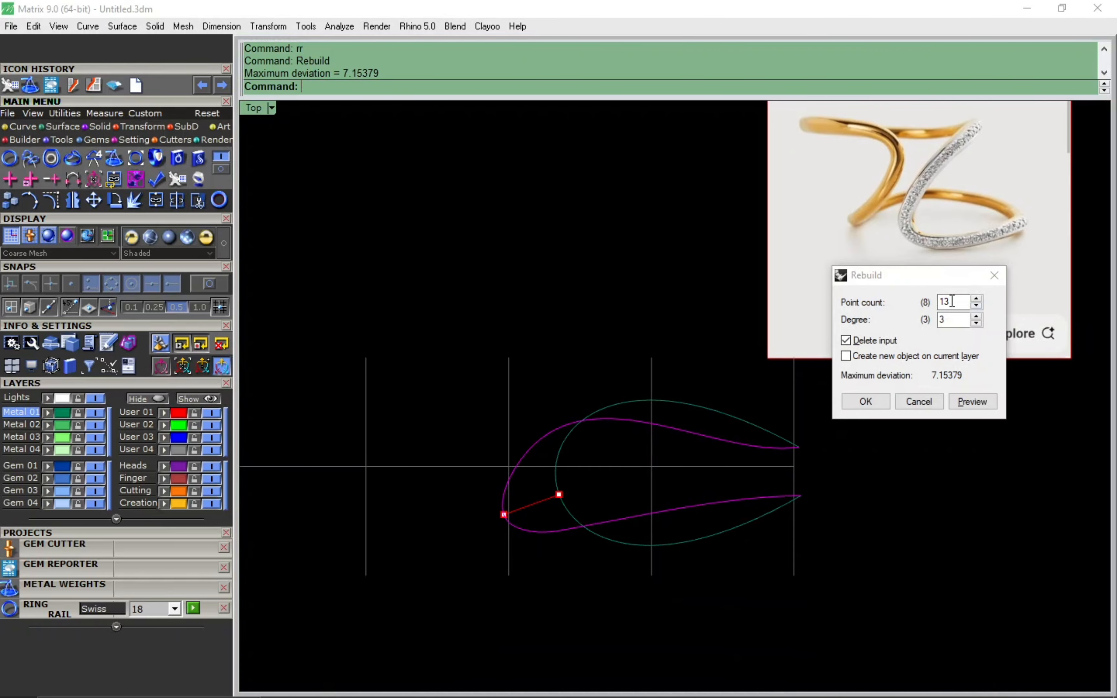
pyautogui.moveTo(596, 386); pyautogui.dragTo(613, 466, button='right')
pyautogui.press('Return')
# Step: Polar array the rebuilt curve about the origin 0,0,0 with 2 items over 360 degrees
pyautogui.write('a')
pyautogui.press('Return')
pyautogui.press('Return')
pyautogui.moveTo(663, 424); pyautogui.dragTo(675, 398, button='right')
pyautogui.press('Return')
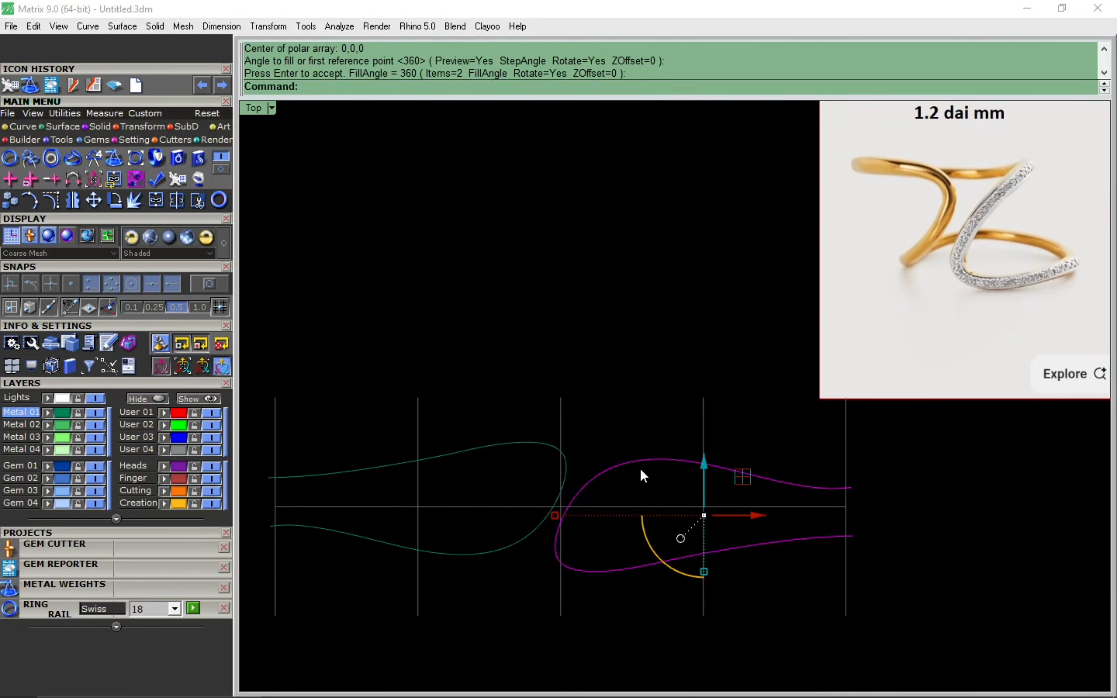
# Step: Turn on the right curve's control points and shift the points on its upper-left bend slightly down and left
pyautogui.moveTo(640, 467); pyautogui.dragTo(637, 445, button='right')
pyautogui.press('F10')
pyautogui.scroll(2, 624, 440)
pyautogui.moveTo(519, 413); pyautogui.dragTo(675, 532)
pyautogui.moveTo(576, 415); pyautogui.dragTo(577, 429)
pyautogui.moveTo(655, 386); pyautogui.dragTo(665, 408, button='right')
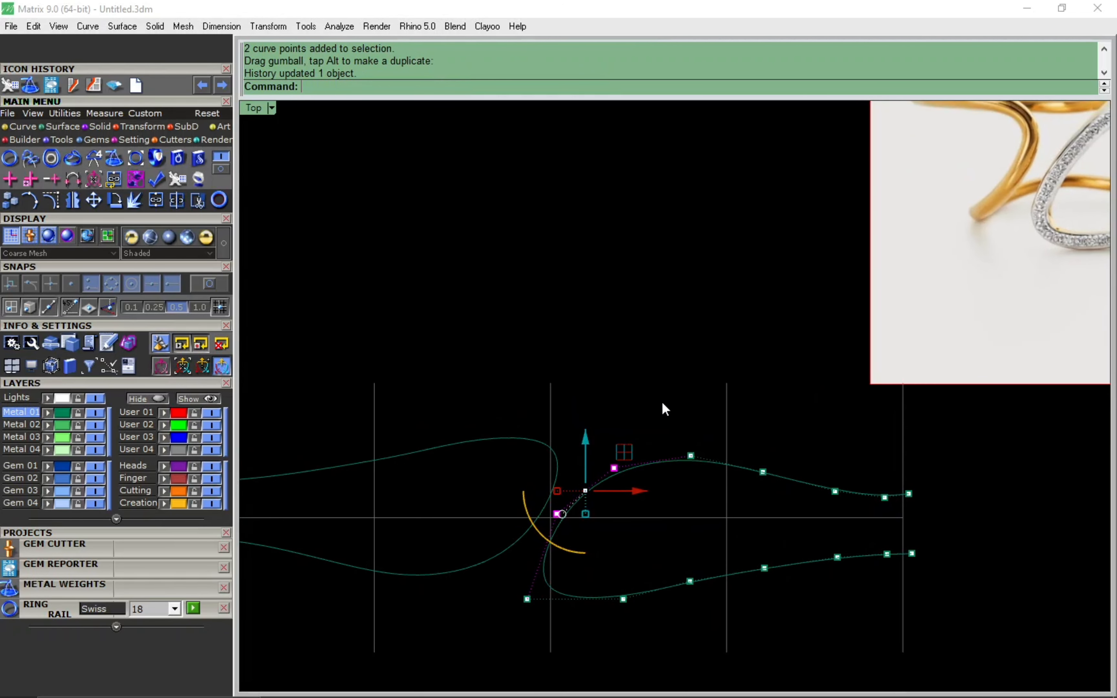
pyautogui.moveTo(629, 497); pyautogui.dragTo(627, 497)
pyautogui.moveTo(472, 494); pyautogui.dragTo(471, 466, button='right')
pyautogui.click(462, 478)
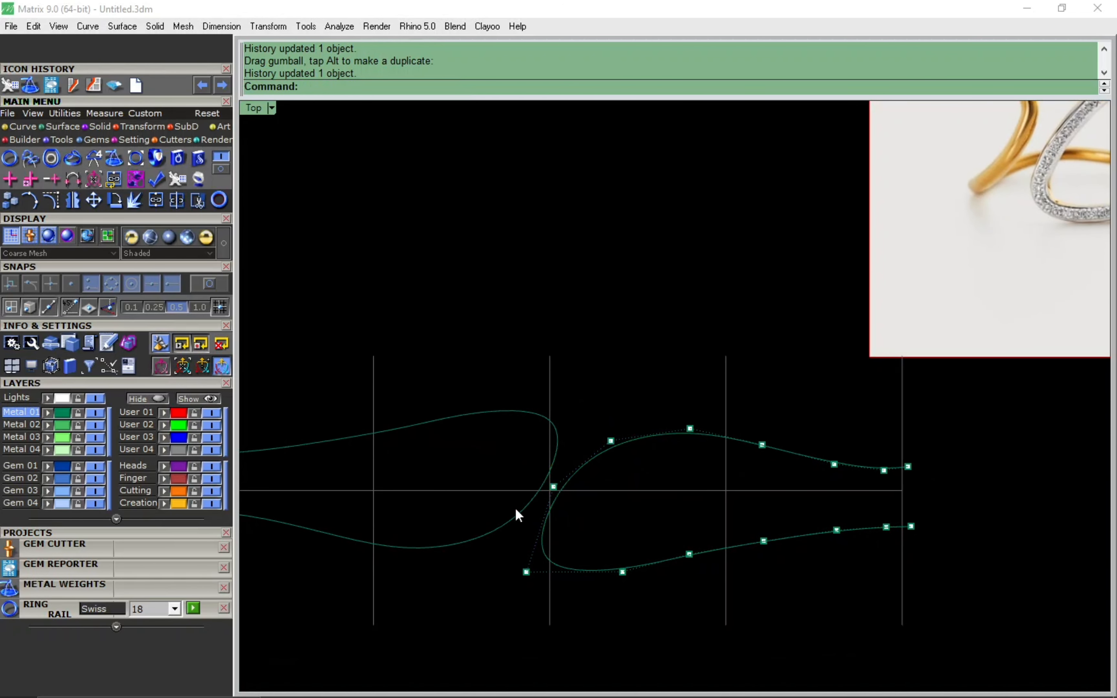
pyautogui.moveTo(523, 505); pyautogui.dragTo(565, 480, button='right')
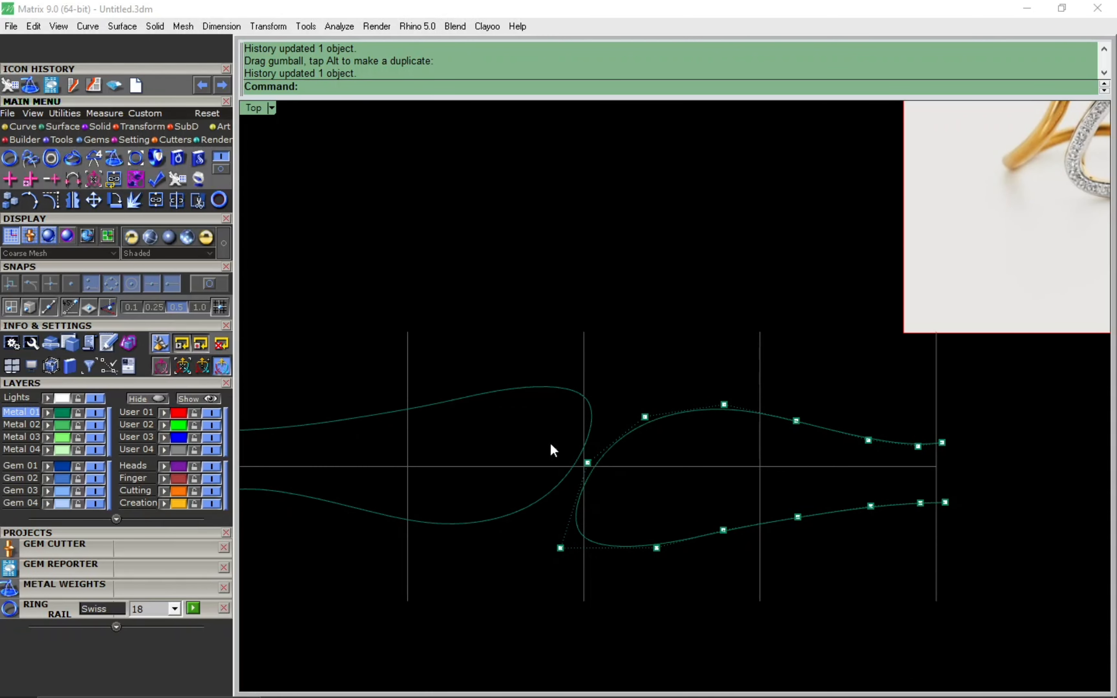
pyautogui.click(581, 464)
pyautogui.moveTo(672, 461); pyautogui.dragTo(548, 492, button='right')
pyautogui.scroll(-2, 602, 565)
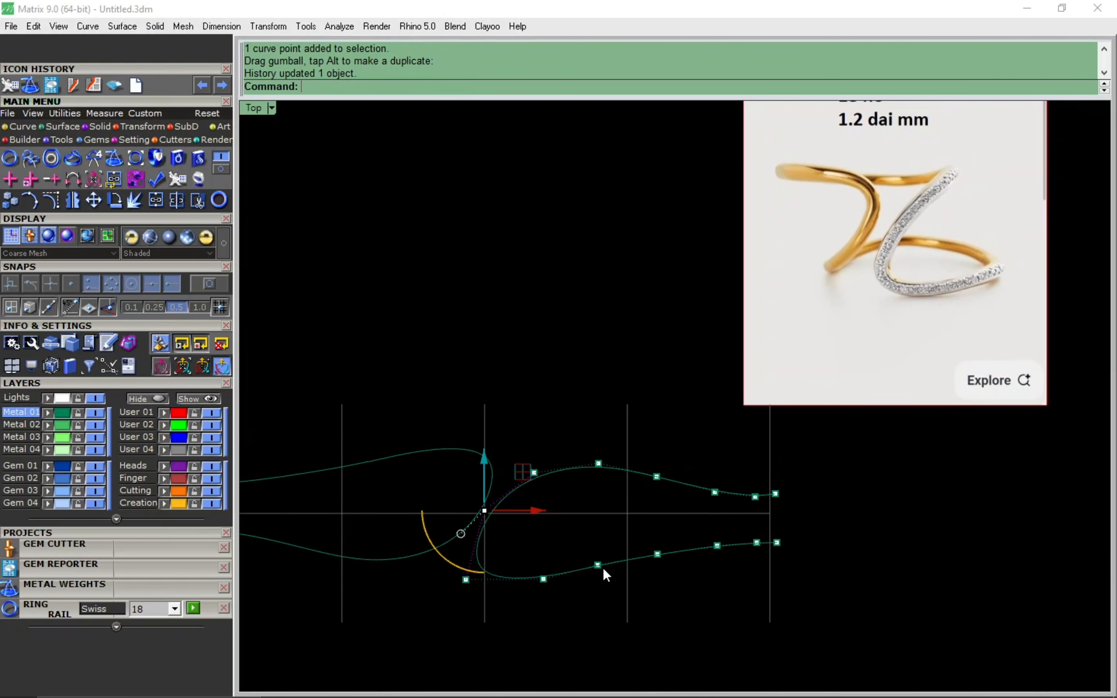
# Step: Raise the control points along the right curve's lower edge slightly to smooth its run toward the end guide
pyautogui.scroll(4, 599, 565)
pyautogui.click(599, 566)
pyautogui.moveTo(602, 520); pyautogui.dragTo(603, 515)
pyautogui.moveTo(603, 515); pyautogui.dragTo(602, 511)
pyautogui.click(688, 549)
pyautogui.moveTo(697, 514); pyautogui.dragTo(698, 508)
pyautogui.moveTo(573, 533); pyautogui.dragTo(625, 479, button='right')
pyautogui.click(647, 508)
pyautogui.moveTo(642, 467); pyautogui.dragTo(642, 464)
pyautogui.moveTo(642, 464); pyautogui.dragTo(611, 531, button='right')
pyautogui.scroll(-6, 611, 531)
pyautogui.moveTo(739, 427); pyautogui.dragTo(745, 447, button='right')
pyautogui.scroll(4, 704, 550)
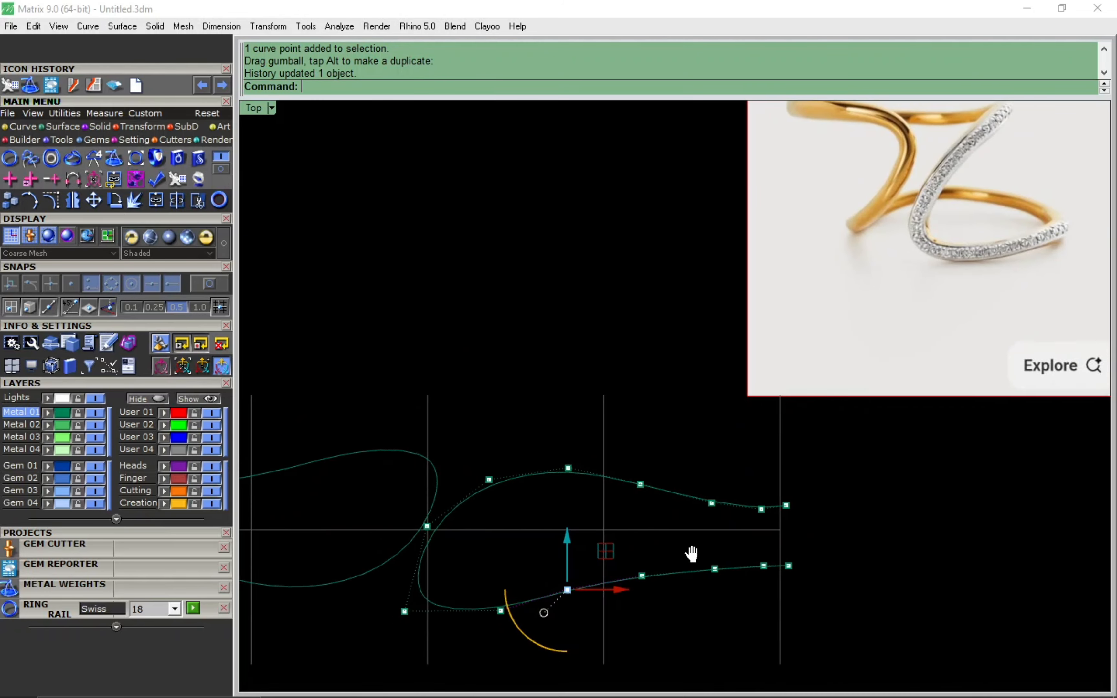
pyautogui.scroll(-4, 709, 553)
pyautogui.moveTo(780, 493); pyautogui.dragTo(806, 470, button='right')
pyautogui.scroll(4, 713, 537)
pyautogui.click(693, 549)
pyautogui.moveTo(694, 502); pyautogui.dragTo(694, 498)
# Step: Lower the control point at the crest of the right curve slightly
pyautogui.moveTo(611, 394); pyautogui.dragTo(640, 465, button='right')
pyautogui.scroll(-4, 640, 466)
pyautogui.click(646, 497)
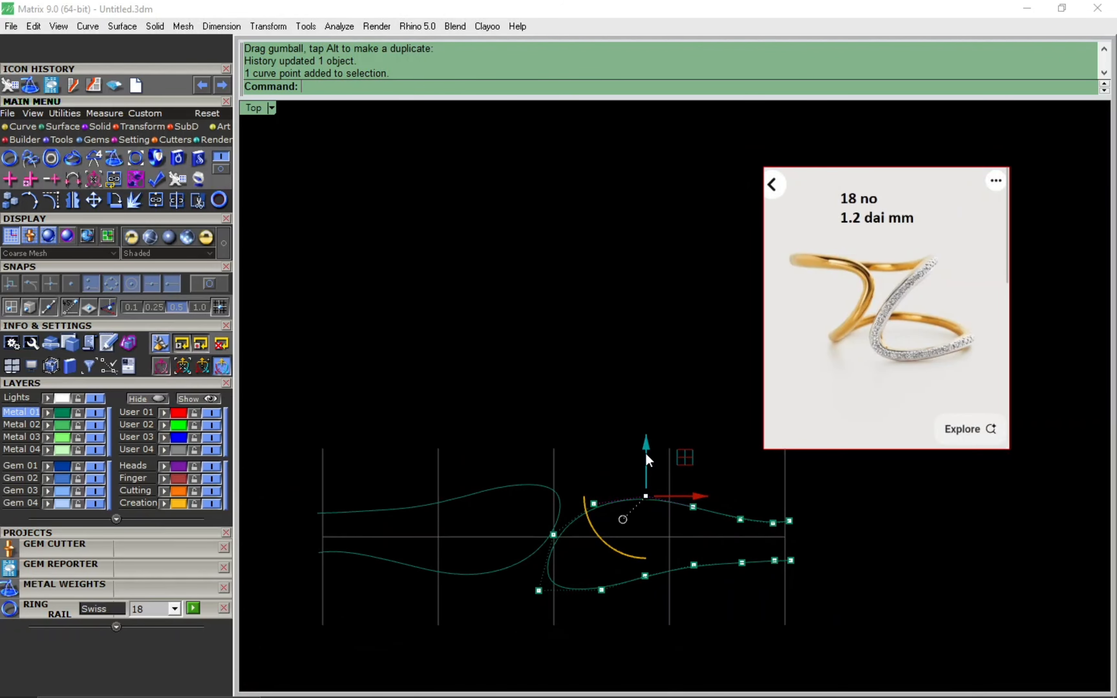
pyautogui.moveTo(646, 452); pyautogui.dragTo(647, 455)
pyautogui.click(672, 456)
pyautogui.moveTo(672, 457); pyautogui.dragTo(656, 397, button='right')
pyautogui.scroll(4, 655, 396)
pyautogui.moveTo(599, 434)
pyautogui.mouseDown()
pyautogui.moveTo(705, 491)
pyautogui.moveTo(614, 430)
pyautogui.mouseUp()
pyautogui.keyDown('shift'); pyautogui.click(536, 467); pyautogui.keyUp('shift')
pyautogui.scroll(-6, 594, 437)
# Step: Offset the right curve inward by 1.5 mm
pyautogui.click(607, 460)
pyautogui.write('of')
pyautogui.press('Return')
pyautogui.scroll(4, 635, 508)
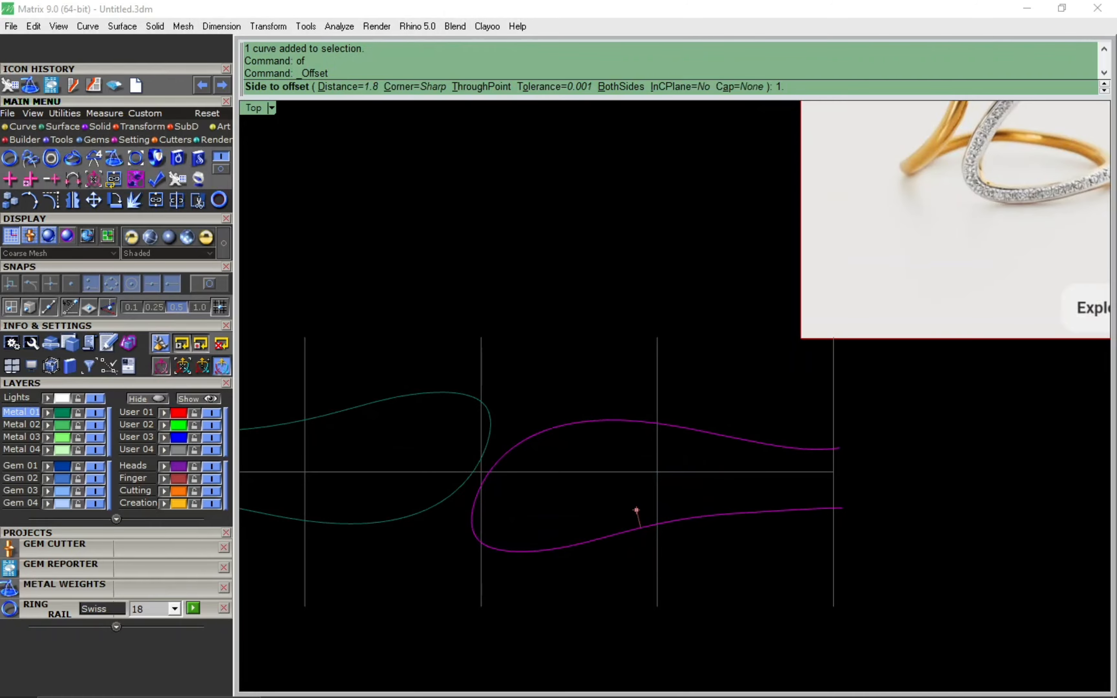
pyautogui.write('1.5')
pyautogui.press('Return')
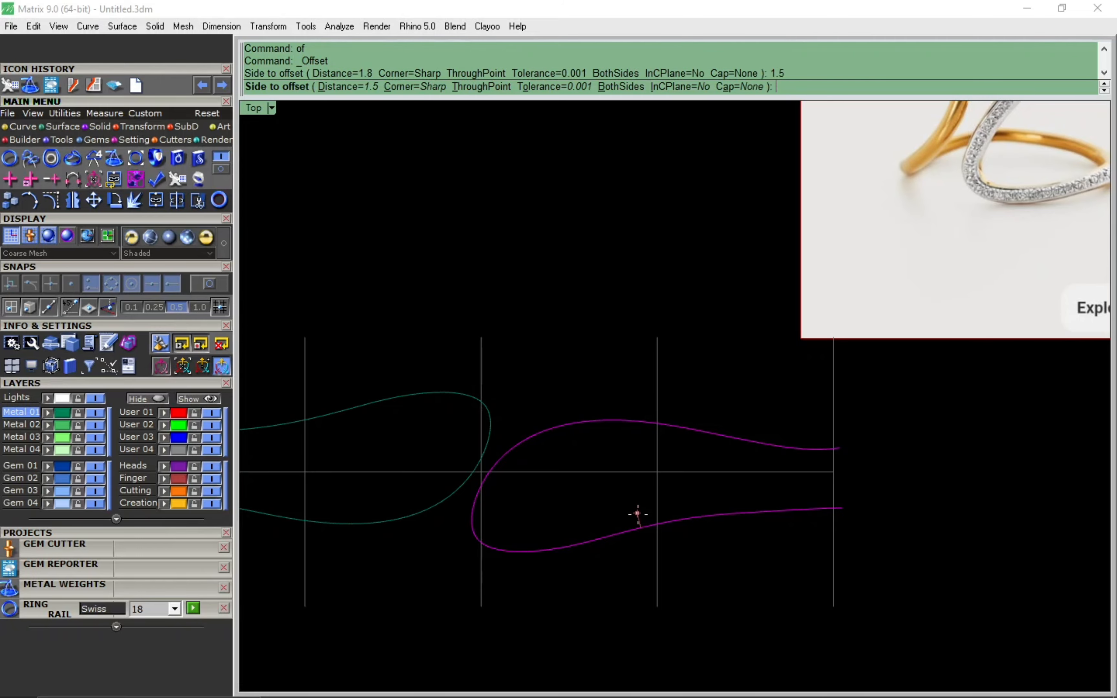
pyautogui.click(637, 513)
# Step: Move the outer curve's two left bend control points horizontally so the bend meets the center guide line
pyautogui.scroll(2, 593, 506)
pyautogui.press('F10')
pyautogui.click(491, 580)
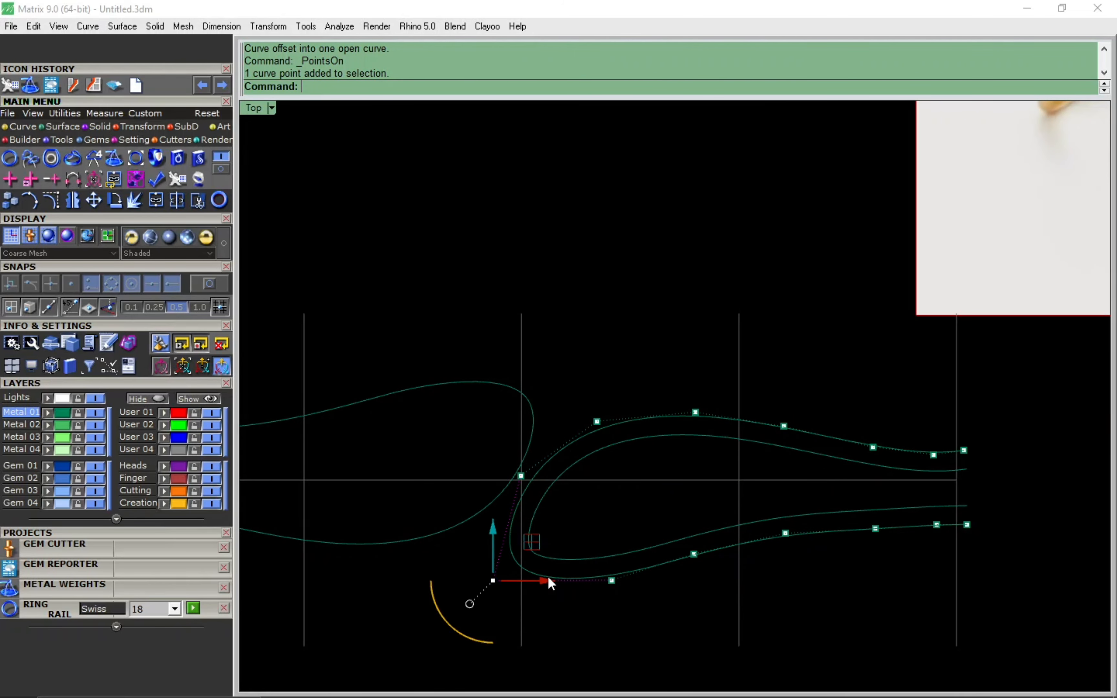
pyautogui.moveTo(549, 579); pyautogui.dragTo(558, 580)
pyautogui.click(521, 477)
pyautogui.moveTo(571, 476); pyautogui.dragTo(560, 478)
pyautogui.click(500, 580)
pyautogui.click(551, 590)
pyautogui.click(500, 580)
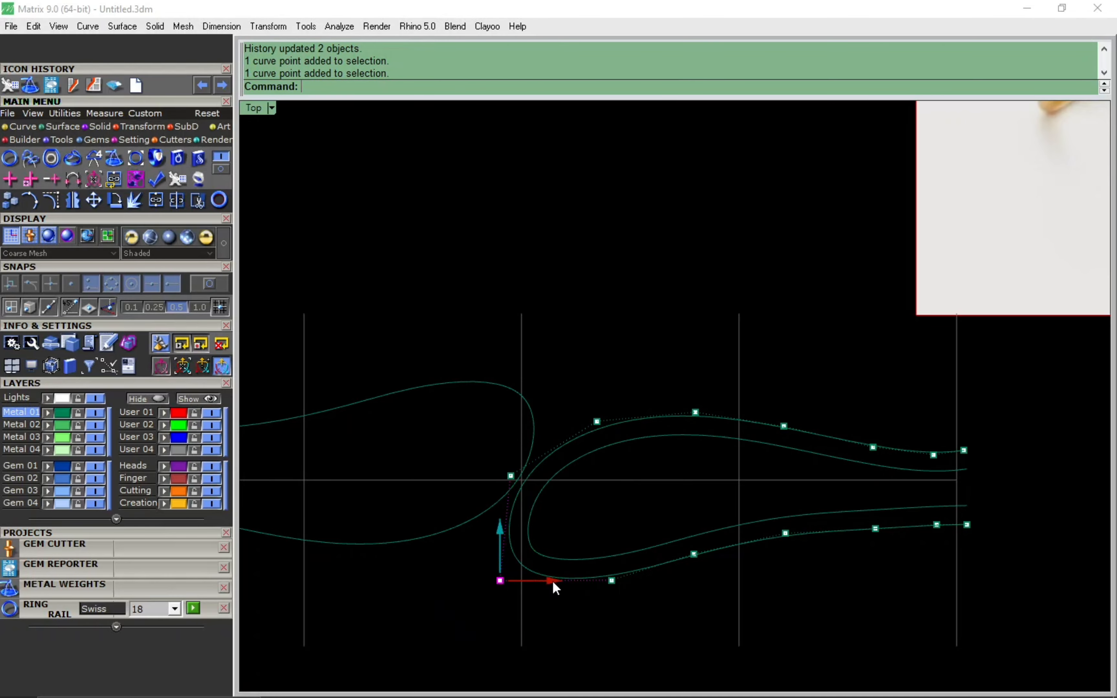
pyautogui.keyDown('shift'); pyautogui.click(510, 476); pyautogui.keyUp('shift')
pyautogui.scroll(-4, 541, 538)
pyautogui.moveTo(560, 529); pyautogui.dragTo(551, 543)
pyautogui.scroll(6, 551, 542)
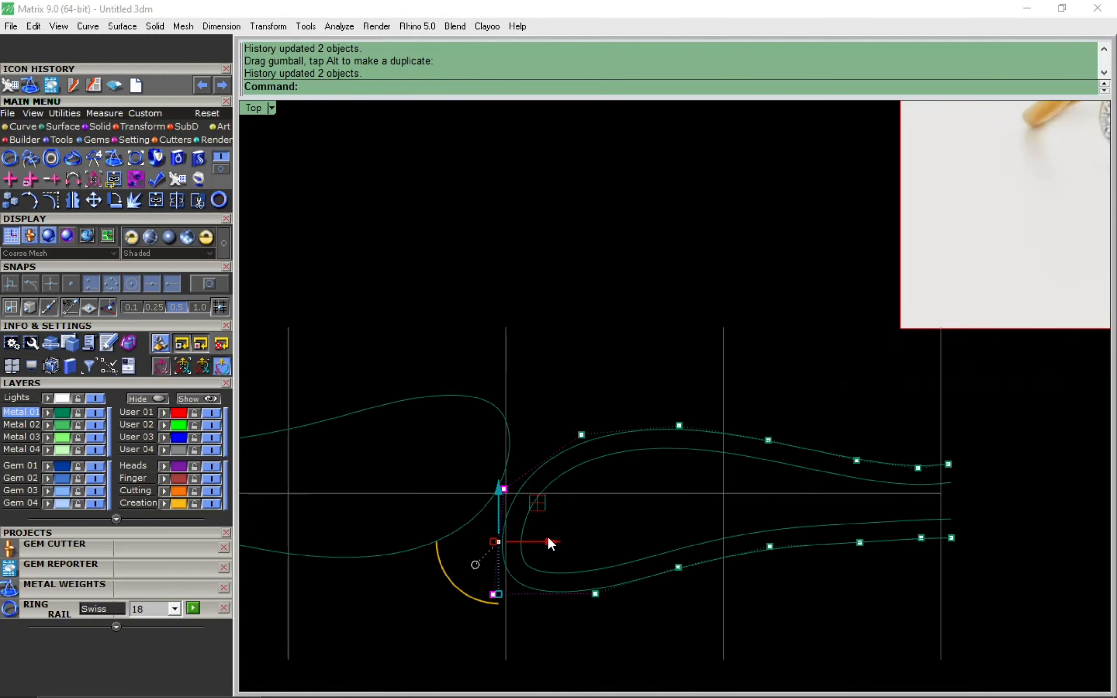
# Step: Nudge the outer curve's lower-left corner control point up and the neighboring lower point down
pyautogui.moveTo(548, 549); pyautogui.dragTo(547, 512, button='right')
pyautogui.click(605, 569)
pyautogui.moveTo(605, 542); pyautogui.dragTo(606, 545)
pyautogui.click(485, 568)
pyautogui.moveTo(485, 523); pyautogui.dragTo(487, 520)
pyautogui.scroll(-2, 518, 406)
pyautogui.click(502, 433)
pyautogui.rightClick(426, 413)
pyautogui.click(420, 419)
pyautogui.doubleClick(641, 495)
pyautogui.press('Escape')
pyautogui.hotkey('ctrl', 'z')
pyautogui.press('Escape')
# Step: Show the outer curve's control points, select the upper-left bend point and switch the Top view to Working Shade
pyautogui.click(544, 399)
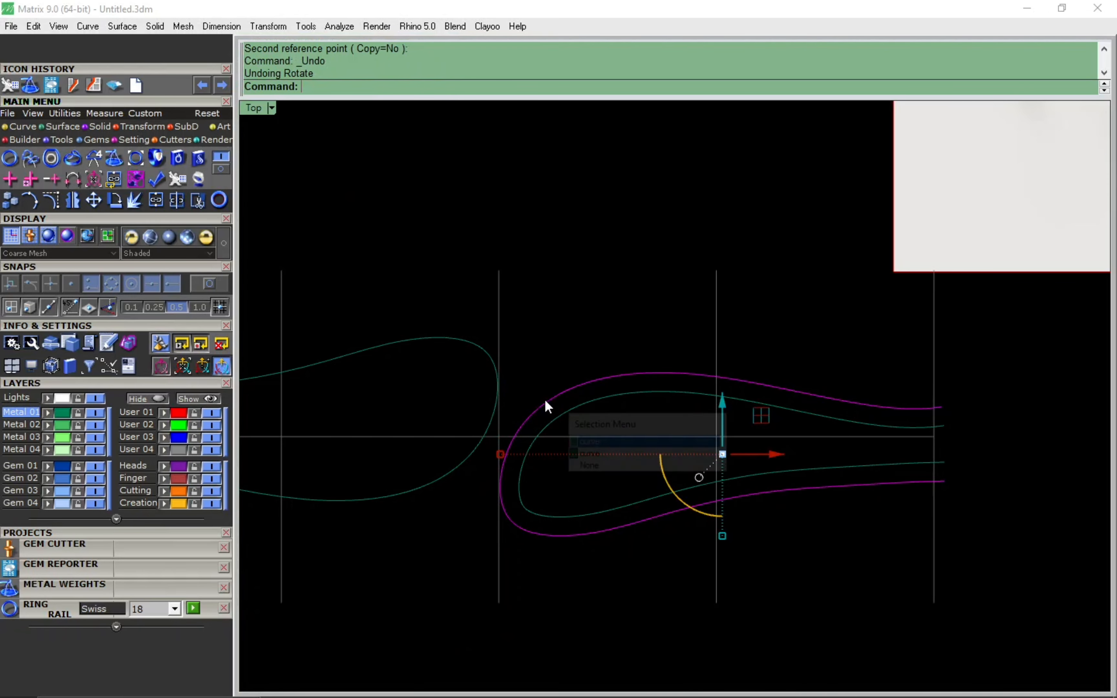
pyautogui.press('F10')
pyautogui.click(502, 433)
pyautogui.rightClick(453, 430)
pyautogui.click(398, 428)
pyautogui.click(598, 470)
pyautogui.press('Escape')
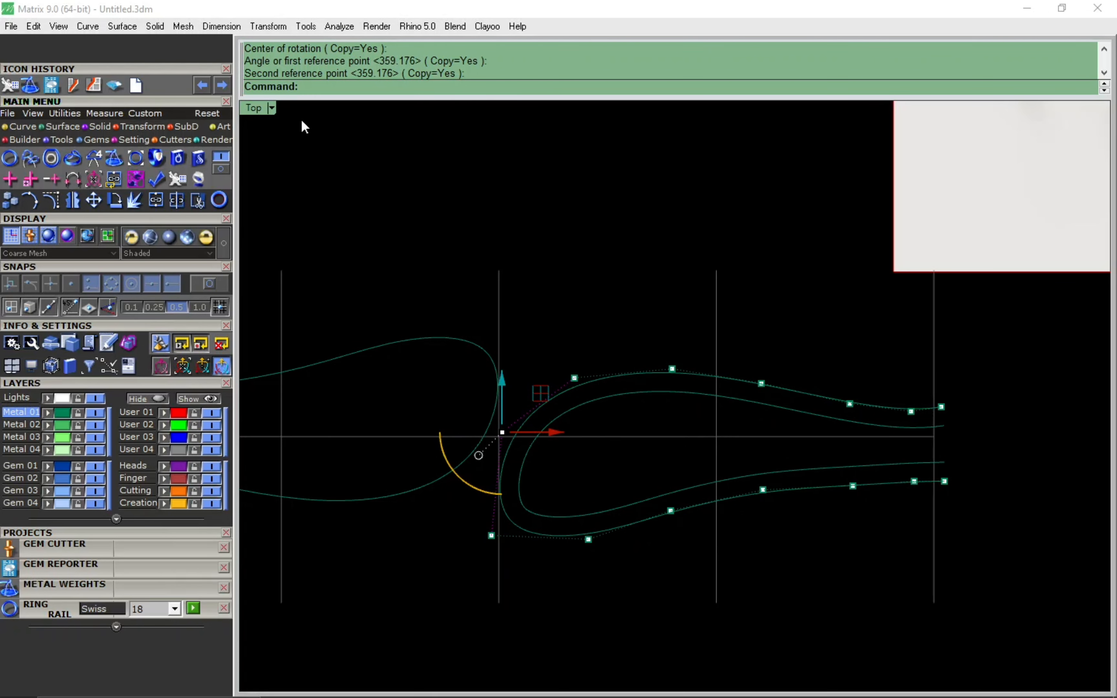
pyautogui.click(272, 108)
pyautogui.click(362, 494)
# Step: Rotate the selected bend control point slightly about a center inside the left curve, with copying off
pyautogui.moveTo(549, 438); pyautogui.dragTo(602, 476, button='right')
pyautogui.write('r')
pyautogui.press('Return')
pyautogui.click(457, 465)
pyautogui.press('alt')
pyautogui.click(726, 495)
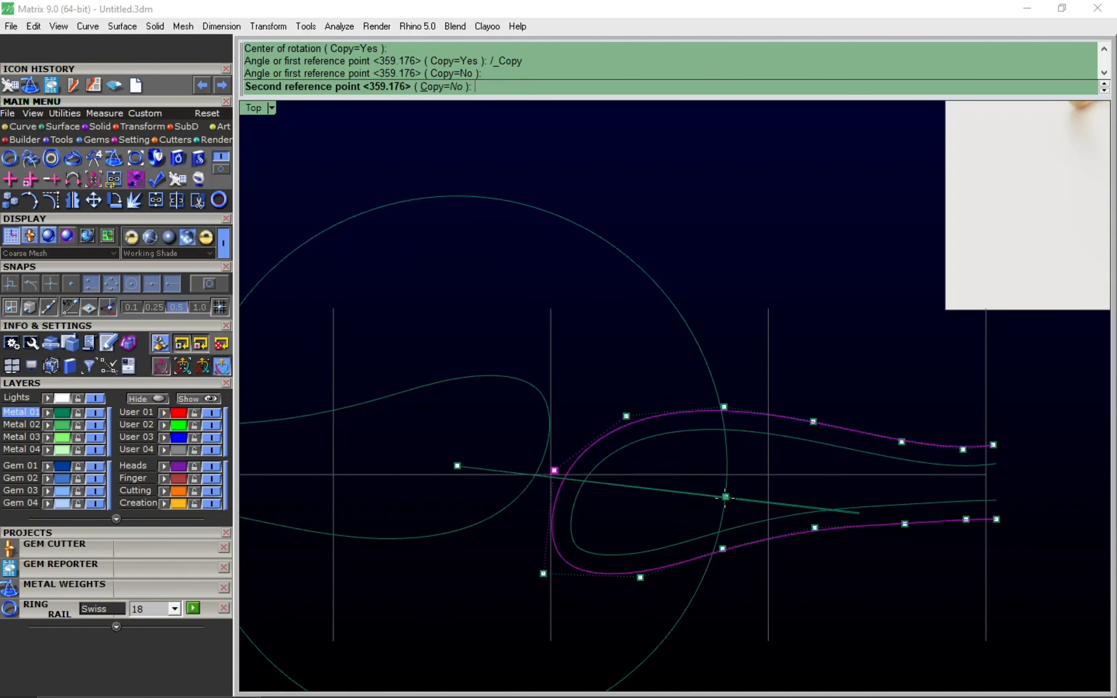
pyautogui.click(725, 500)
# Step: Raise the control point beside the outer curve's upper right end to level that end, and hide the control points
pyautogui.moveTo(751, 431); pyautogui.dragTo(609, 442, button='right')
pyautogui.scroll(-2, 608, 442)
pyautogui.moveTo(705, 357); pyautogui.dragTo(664, 433, button='right')
pyautogui.scroll(-2, 664, 434)
pyautogui.moveTo(726, 509); pyautogui.dragTo(711, 481, button='right')
pyautogui.scroll(6, 711, 482)
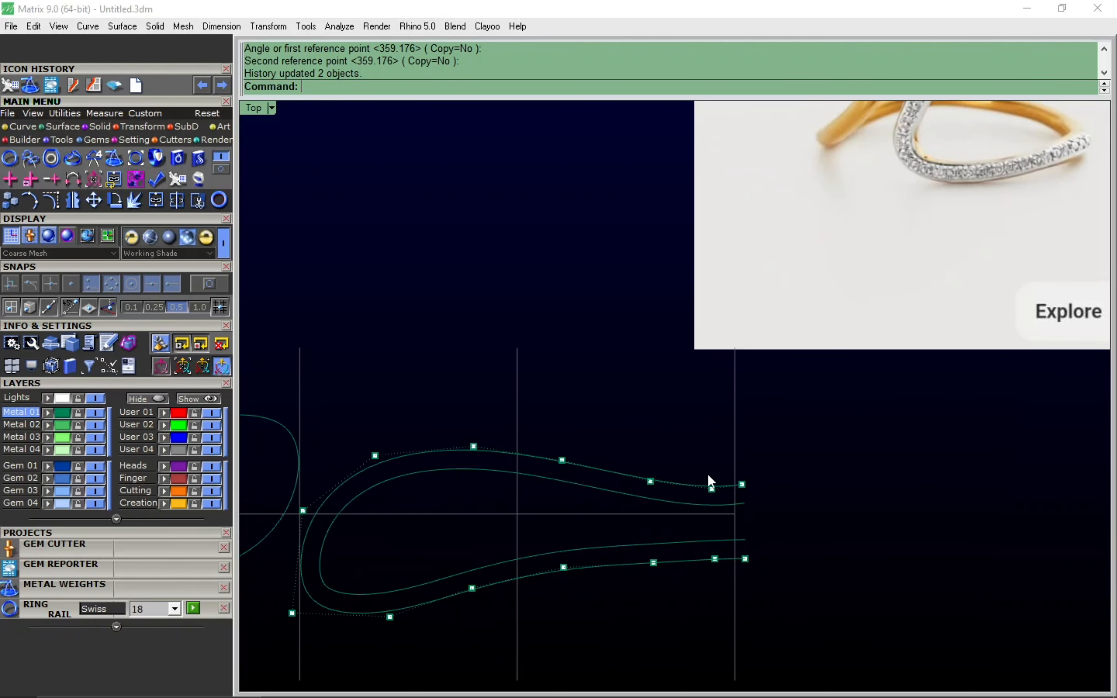
pyautogui.click(710, 490)
pyautogui.moveTo(712, 456); pyautogui.dragTo(716, 454)
pyautogui.moveTo(716, 454); pyautogui.dragTo(718, 451)
pyautogui.moveTo(747, 516); pyautogui.dragTo(744, 492, button='right')
pyautogui.press('Escape')
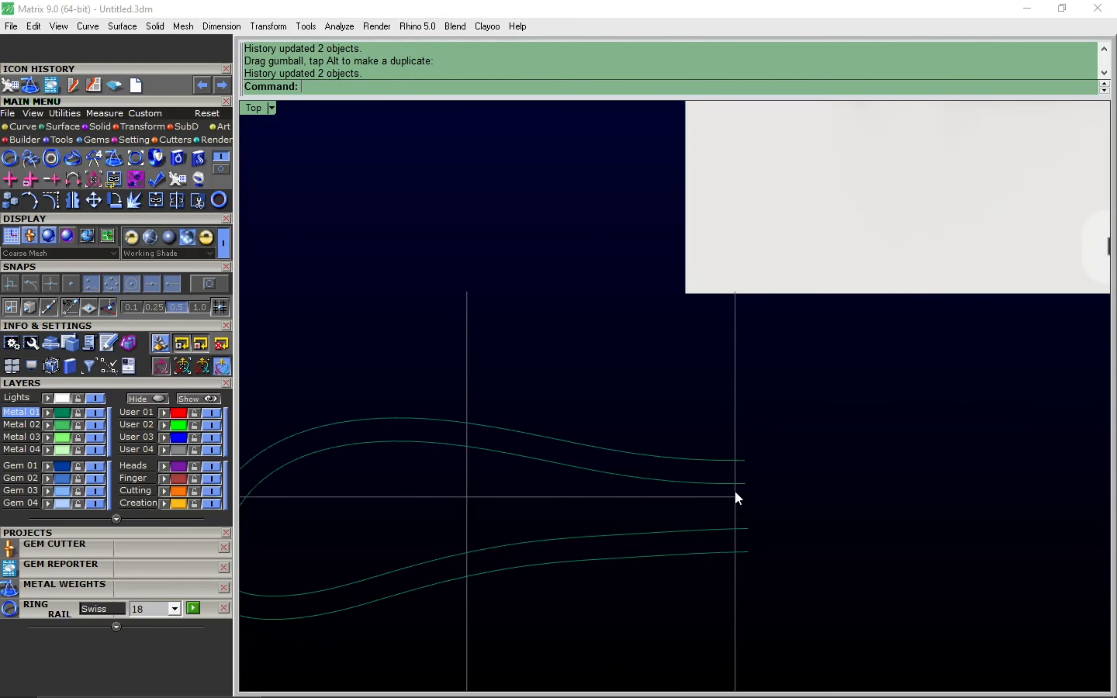
# Step: Draw a horizontal both-sides line centered on the midpoint of the right end guide
pyautogui.write('L')
pyautogui.press('Return')
pyautogui.click(735, 497)
pyautogui.write('B')
pyautogui.click(910, 507)
pyautogui.press('Return')
pyautogui.press('Return')
pyautogui.press('Return')
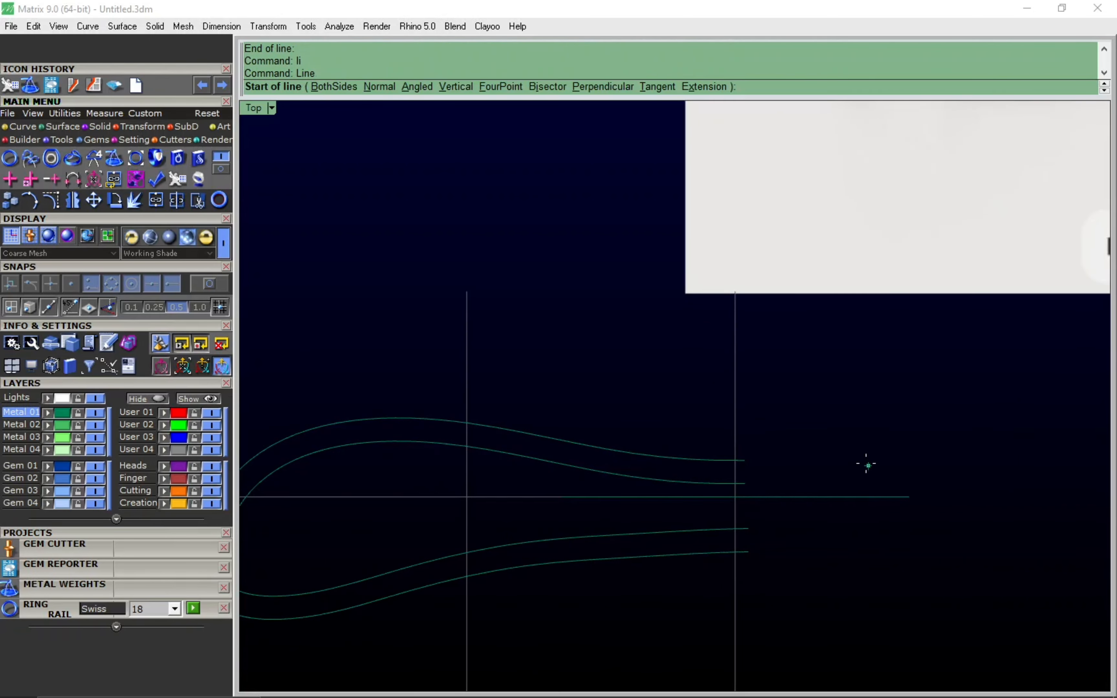
# Step: Try offsetting the horizontal line to both sides with distances of 4/2, 5/2 and 8/2, and undo the offset
pyautogui.click(803, 498)
pyautogui.moveTo(802, 501); pyautogui.dragTo(767, 444, button='right')
pyautogui.write('of')
pyautogui.press('Return')
pyautogui.write('B')
pyautogui.press('Return')
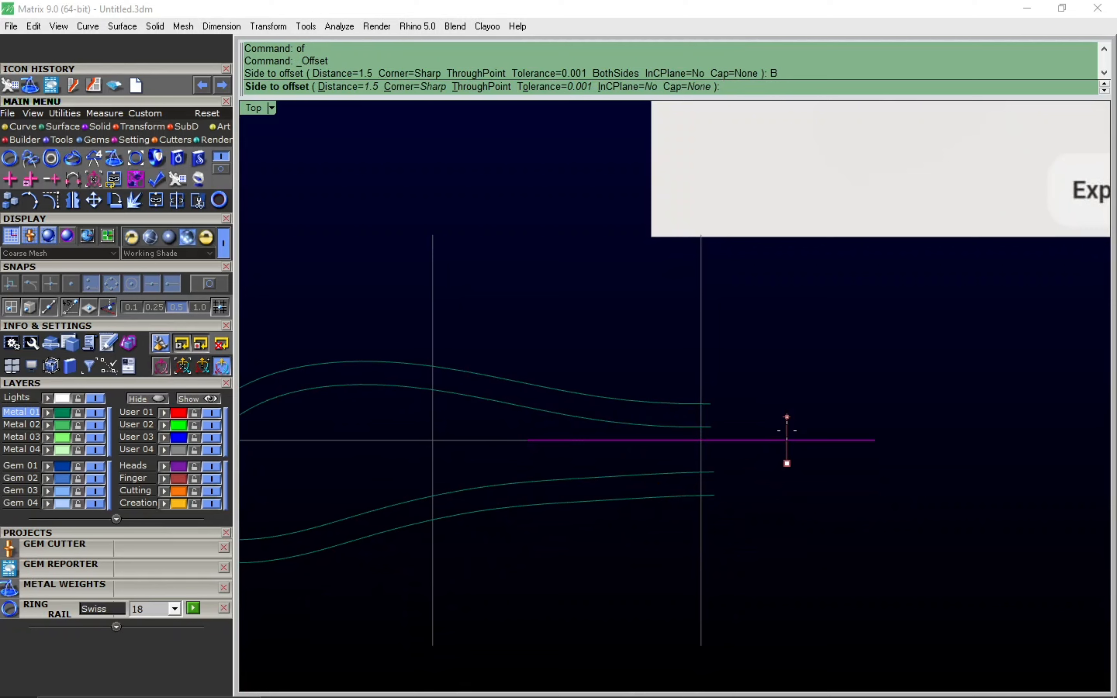
pyautogui.write('4/2')
pyautogui.press('Return')
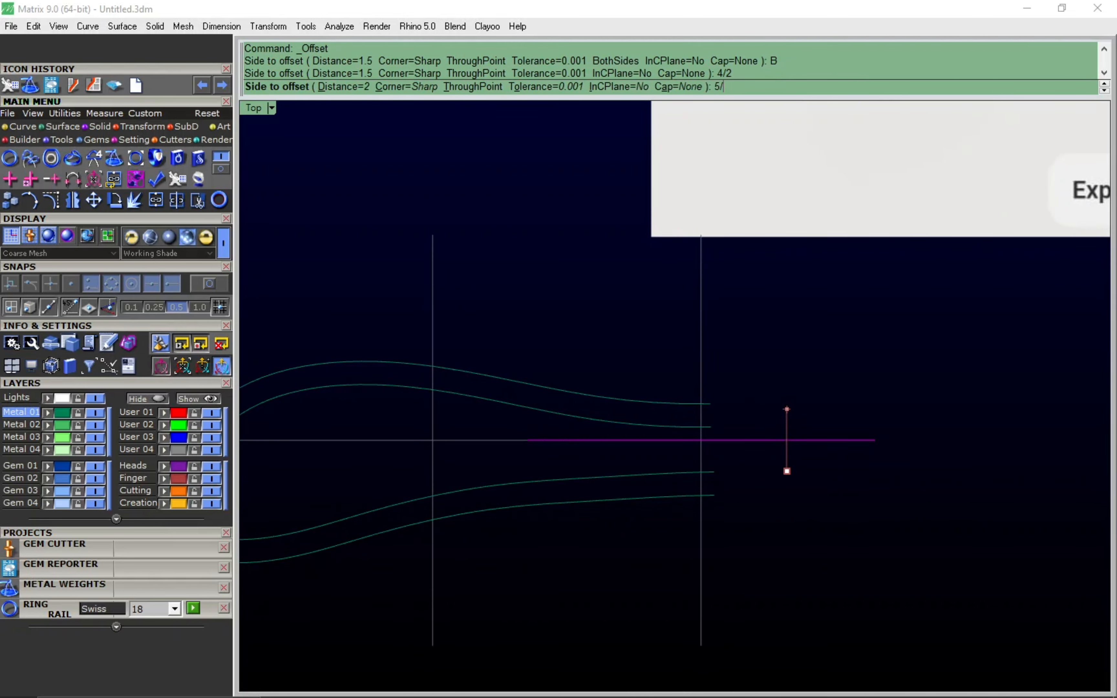
pyautogui.press('Return')
pyautogui.scroll(-8, 788, 429)
pyautogui.moveTo(816, 426); pyautogui.dragTo(780, 436, button='right')
pyautogui.scroll(8, 811, 431)
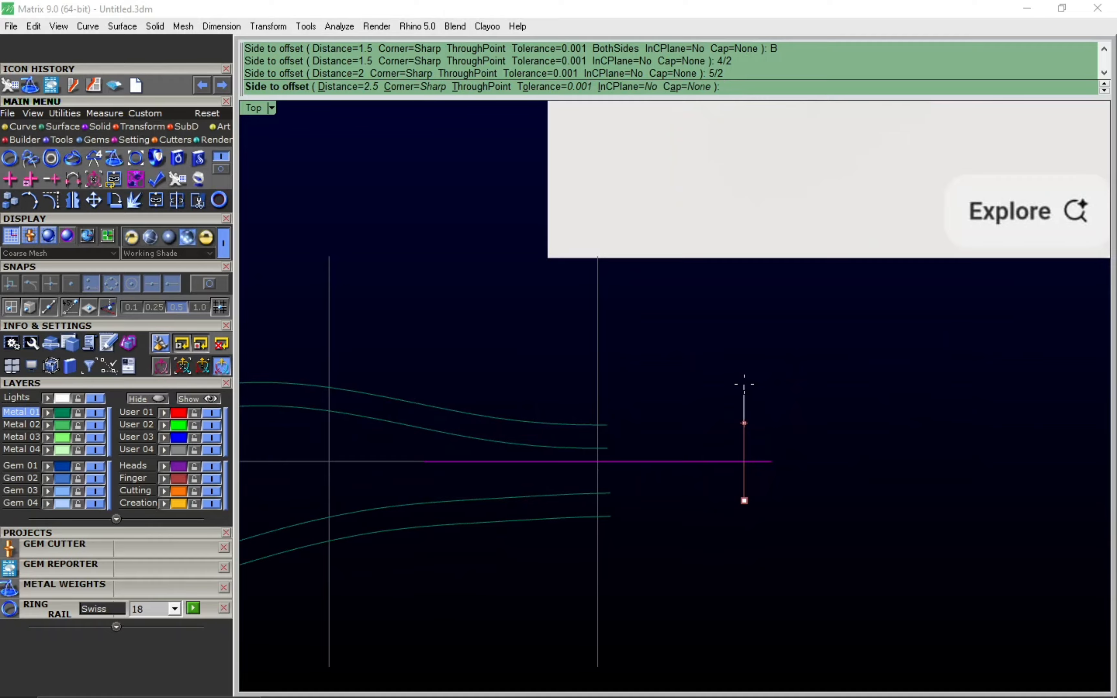
pyautogui.write('8/2')
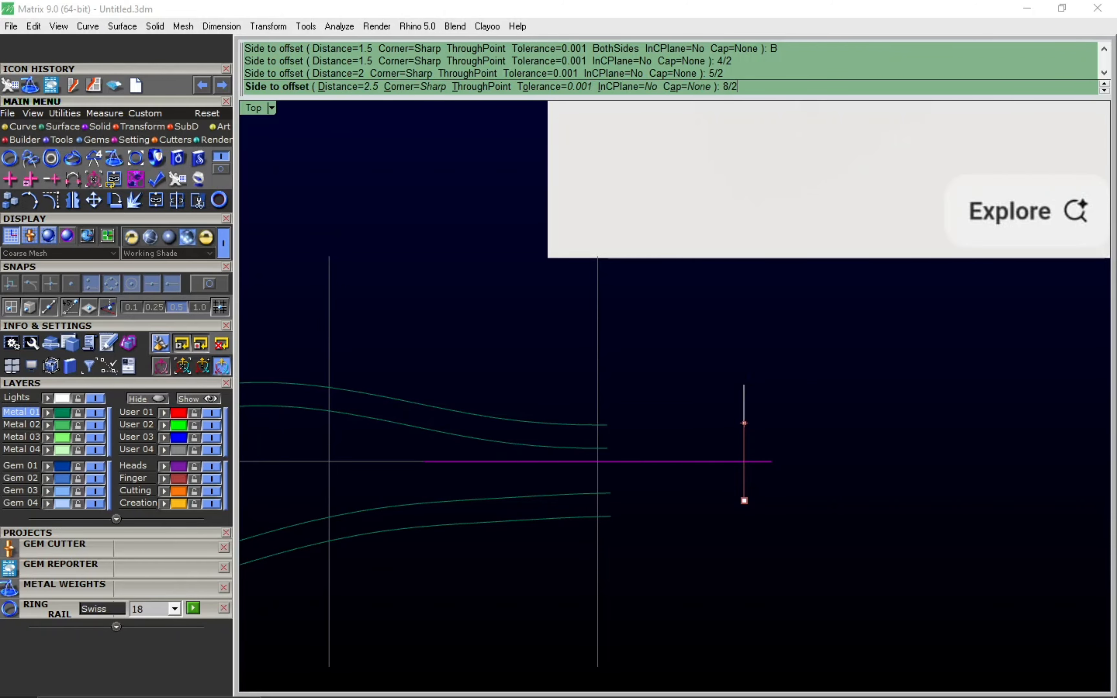
pyautogui.press('Return')
pyautogui.scroll(-2, 735, 399)
pyautogui.hotkey('ctrl', 'z')
# Step: Offset the horizontal line to both sides by 7/2 and lock the center line with its two offsets
pyautogui.write('of')
pyautogui.press('Return')
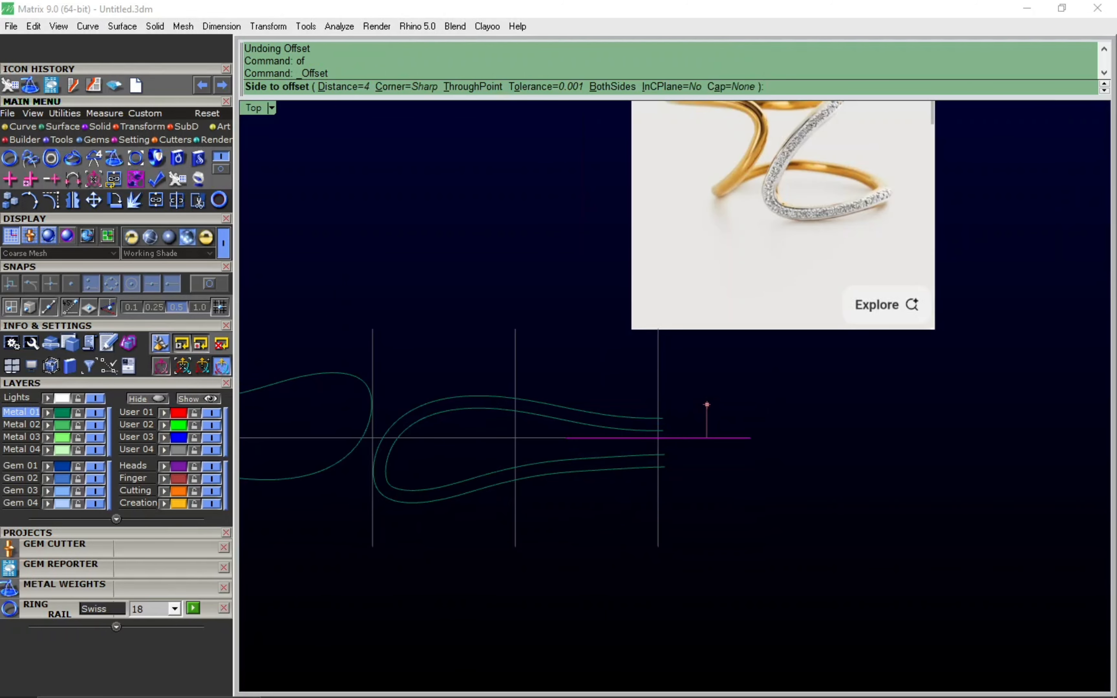
pyautogui.write('B')
pyautogui.press('Return')
pyautogui.scroll(2, 711, 405)
pyautogui.write('7/')
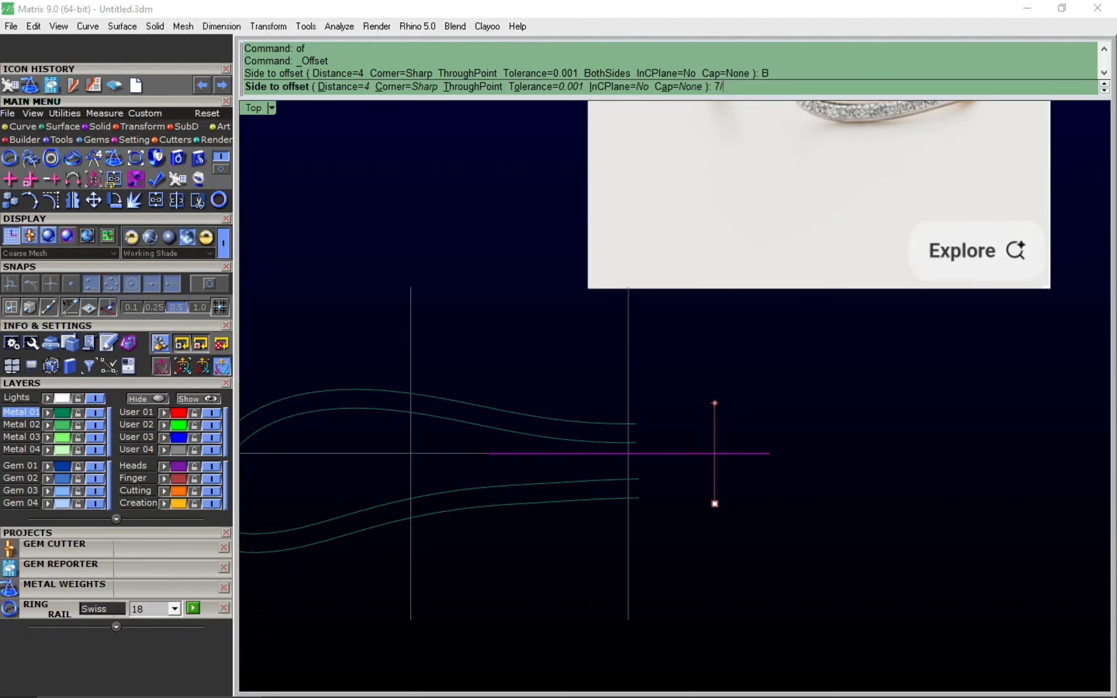
pyautogui.write('2')
pyautogui.press('Return')
pyautogui.click(714, 406)
pyautogui.moveTo(725, 393); pyautogui.dragTo(696, 553)
pyautogui.hotkey('ctrl', 'l')
# Step: Delete the inner offset curve of the loop, keeping the outer outline
pyautogui.moveTo(667, 411); pyautogui.dragTo(617, 488)
pyautogui.click(629, 442)
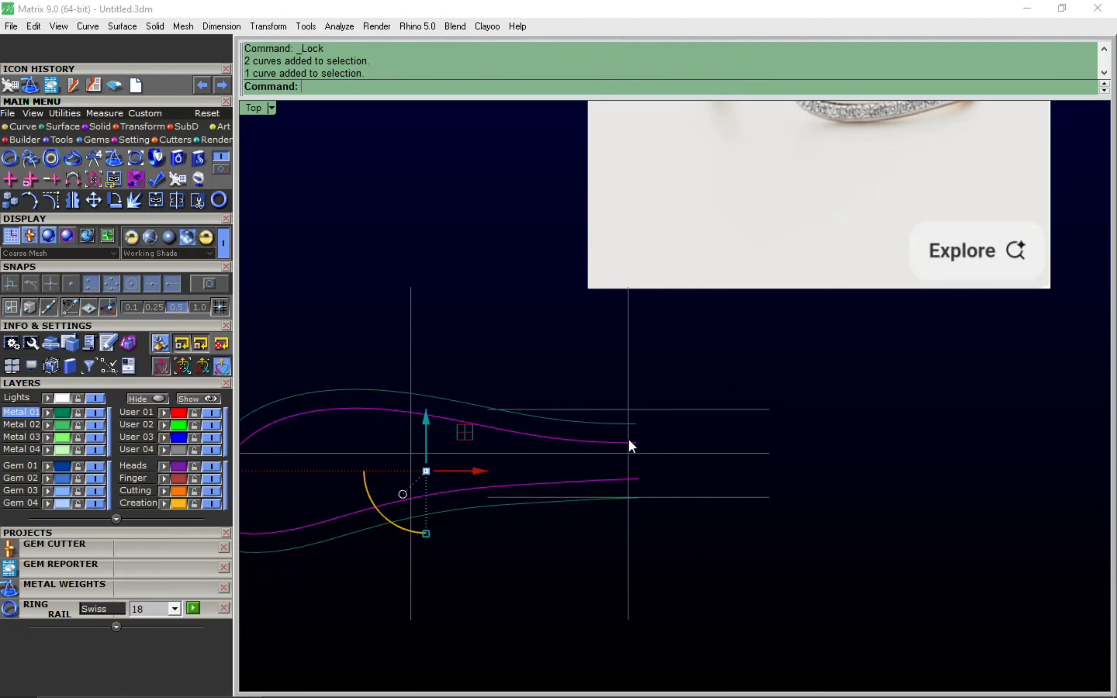
pyautogui.press('Delete')
# Step: Move the three control points at the outline's upper right end so the end meets the upper offset line at the end guide
pyautogui.moveTo(638, 443); pyautogui.dragTo(608, 371)
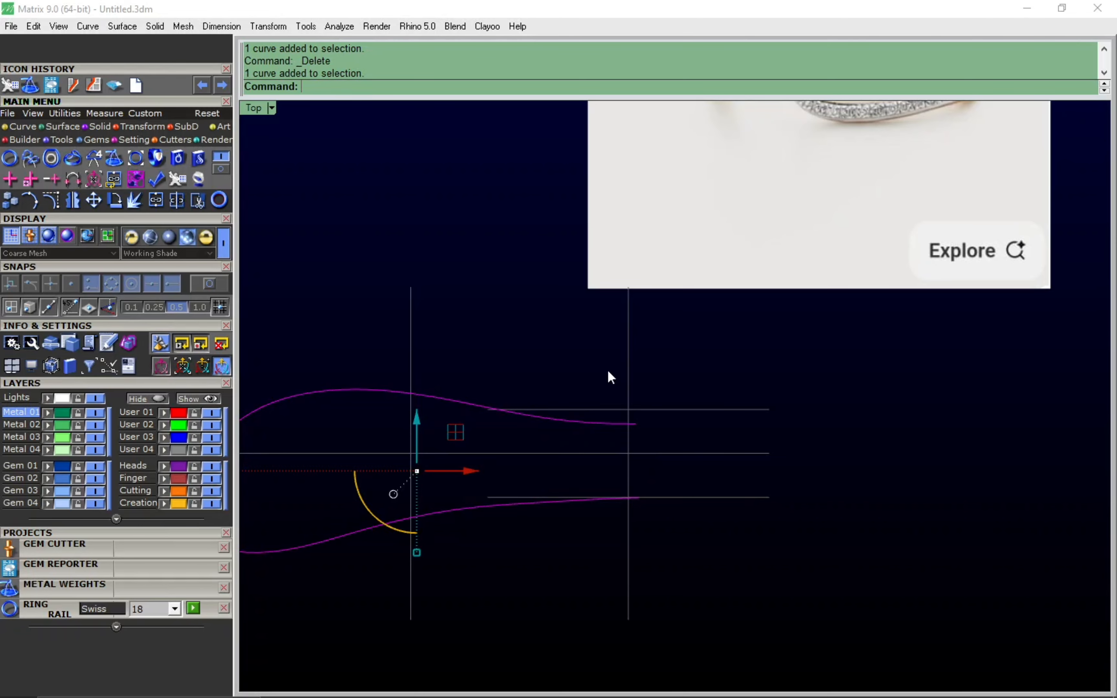
pyautogui.press('F10')
pyautogui.moveTo(660, 397); pyautogui.dragTo(530, 443)
pyautogui.scroll(10, 623, 422)
pyautogui.write('m')
pyautogui.press('Return')
pyautogui.click(656, 417)
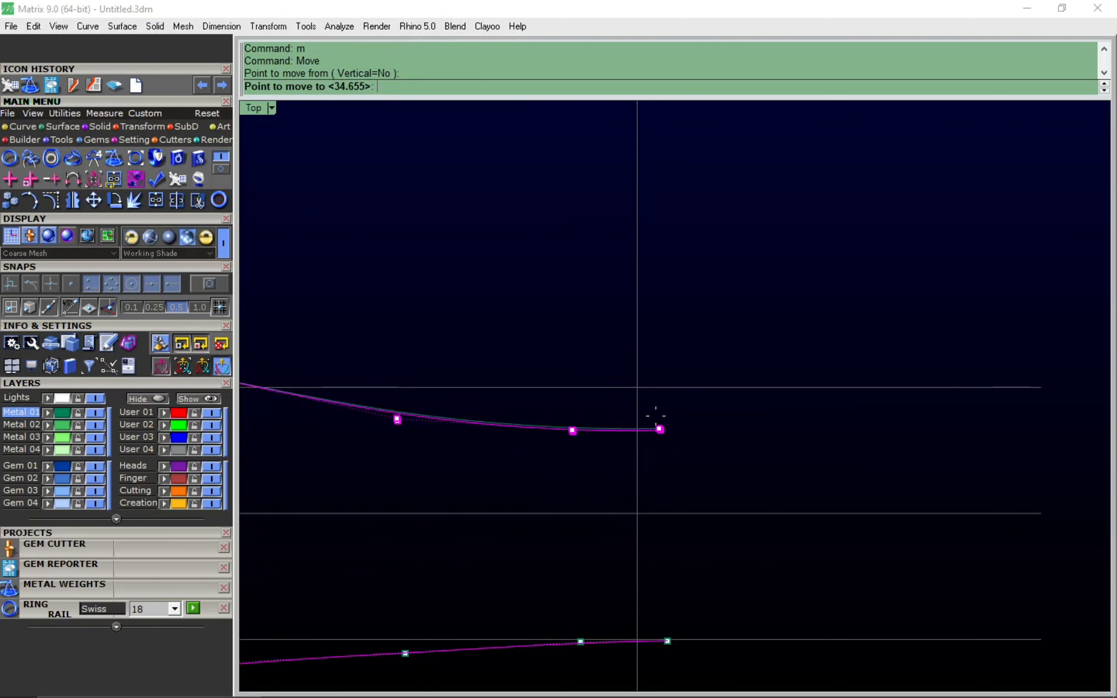
pyautogui.click(638, 389)
# Step: Move the three control points at the outline's lower right end so the end meets the lower offset line at the end guide
pyautogui.scroll(-6, 692, 366)
pyautogui.moveTo(524, 487); pyautogui.dragTo(702, 529)
pyautogui.write('m')
pyautogui.press('Return')
pyautogui.scroll(6, 684, 508)
pyautogui.click(677, 512)
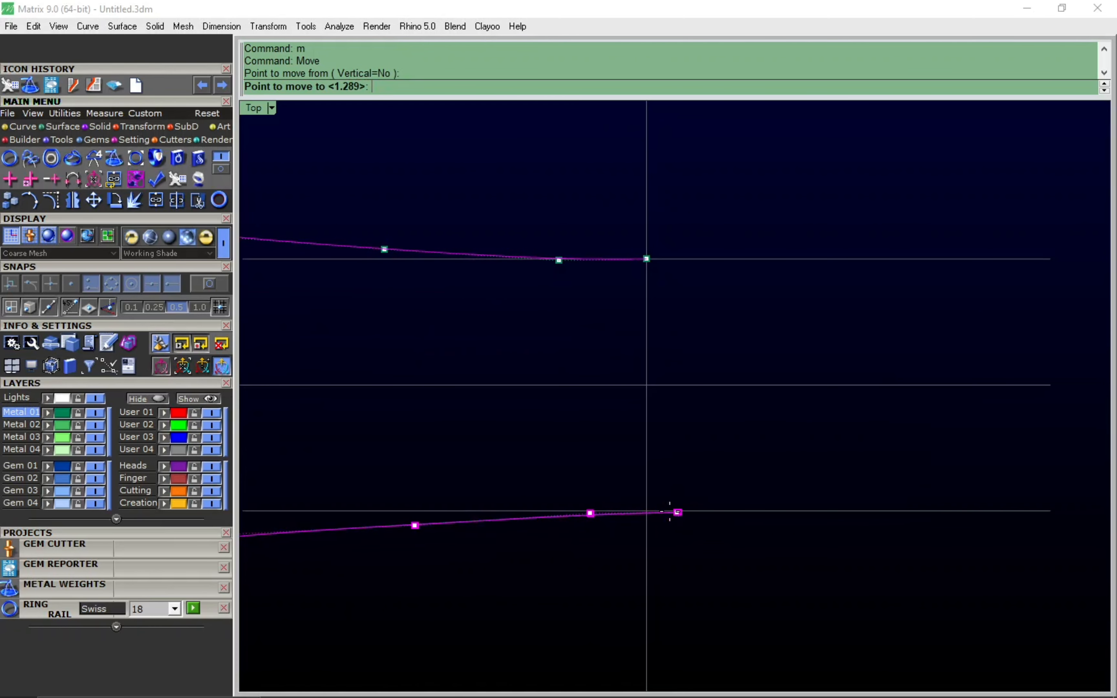
pyautogui.click(669, 511)
# Step: Delete the left-hand polar copy of the outline
pyautogui.scroll(-8, 623, 429)
pyautogui.moveTo(701, 443); pyautogui.dragTo(817, 466, button='right')
pyautogui.scroll(-6, 817, 465)
pyautogui.moveTo(597, 361); pyautogui.dragTo(542, 429)
pyautogui.press('Delete')
# Step: Show the remaining loop's control points and rotate the points on its upper-left bend slightly
pyautogui.scroll(4, 831, 447)
pyautogui.moveTo(621, 464); pyautogui.dragTo(463, 379)
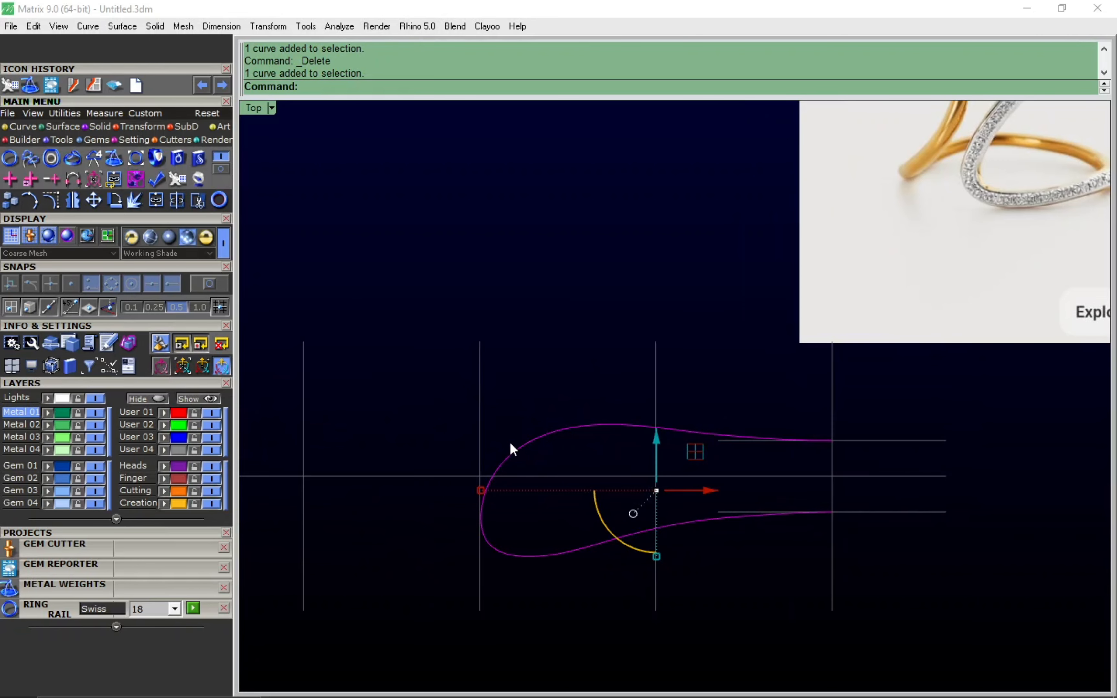
pyautogui.moveTo(482, 443); pyautogui.dragTo(467, 507, button='right')
pyautogui.press('F10')
pyautogui.moveTo(410, 496); pyautogui.dragTo(517, 552)
pyautogui.moveTo(502, 523); pyautogui.dragTo(517, 488, button='right')
pyautogui.moveTo(414, 505); pyautogui.dragTo(588, 572)
pyautogui.moveTo(511, 428); pyautogui.dragTo(598, 459)
pyautogui.moveTo(436, 552); pyautogui.dragTo(507, 587)
pyautogui.scroll(2, 519, 593)
pyautogui.moveTo(437, 466); pyautogui.dragTo(504, 515)
pyautogui.write('r')
pyautogui.press('Return')
pyautogui.click(424, 623)
pyautogui.click(626, 449)
pyautogui.click(637, 461)
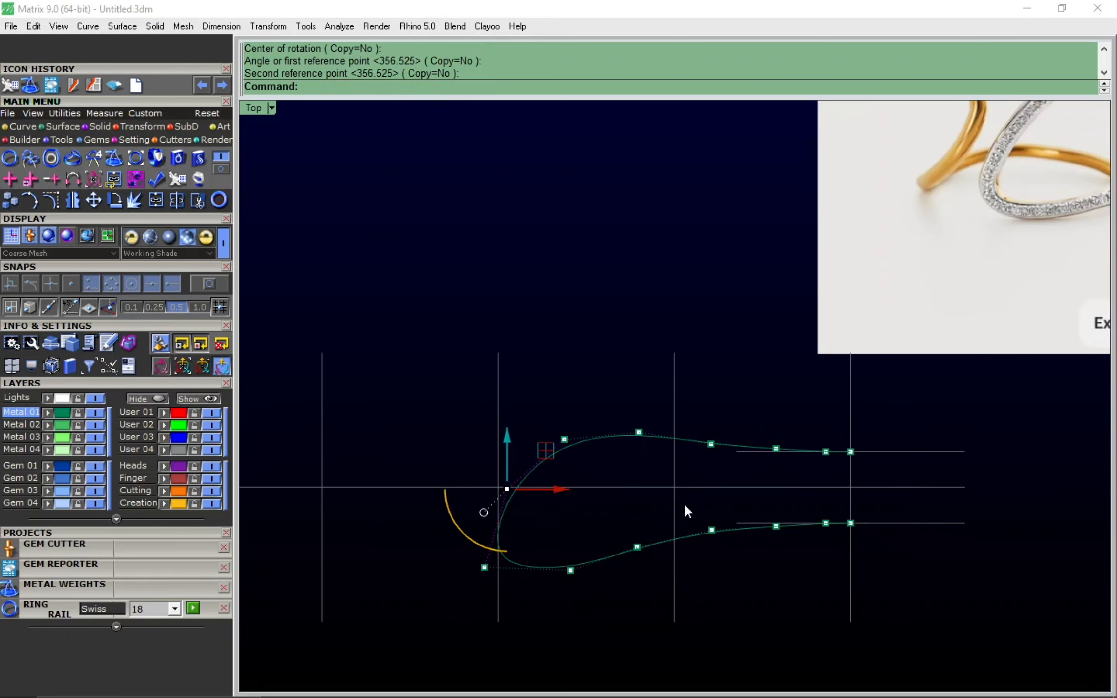
# Step: Raise the control points at the loop's lower-left bend slightly and fine-tune the points along its upper side
pyautogui.scroll(-2, 685, 503)
pyautogui.moveTo(697, 491); pyautogui.dragTo(624, 500, button='right')
pyautogui.scroll(4, 559, 551)
pyautogui.moveTo(364, 627); pyautogui.dragTo(522, 522)
pyautogui.moveTo(443, 531); pyautogui.dragTo(443, 527)
pyautogui.moveTo(633, 489); pyautogui.dragTo(700, 554)
pyautogui.moveTo(670, 487); pyautogui.dragTo(666, 488)
pyautogui.moveTo(547, 494); pyautogui.dragTo(695, 565)
pyautogui.click(625, 488)
# Step: Lower the control point on the upper arm near the right end slightly and hide the control points
pyautogui.moveTo(709, 427); pyautogui.dragTo(677, 468, button='right')
pyautogui.scroll(2, 677, 467)
pyautogui.moveTo(688, 432); pyautogui.dragTo(764, 485)
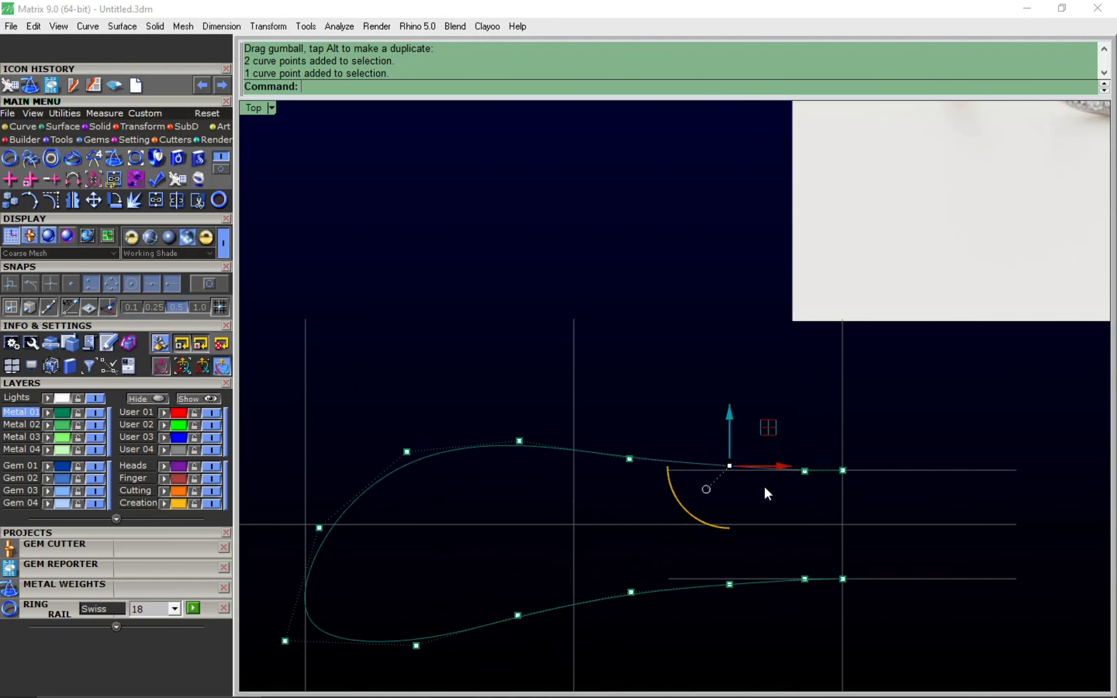
pyautogui.moveTo(729, 430); pyautogui.dragTo(727, 432)
pyautogui.press('Escape')
pyautogui.press('Escape')
# Step: Show the loop's control points again and lower the two points on its upper-left shoulder slightly
pyautogui.scroll(-6, 706, 434)
pyautogui.click(572, 436)
pyautogui.moveTo(571, 437); pyautogui.dragTo(573, 471, button='right')
pyautogui.press('F10')
pyautogui.scroll(4, 561, 471)
pyautogui.moveTo(491, 428); pyautogui.dragTo(666, 499)
pyautogui.moveTo(564, 429); pyautogui.dragTo(646, 496)
pyautogui.click(570, 429)
pyautogui.scroll(-6, 610, 486)
pyautogui.moveTo(603, 480); pyautogui.dragTo(592, 501, button='right')
pyautogui.scroll(2, 594, 470)
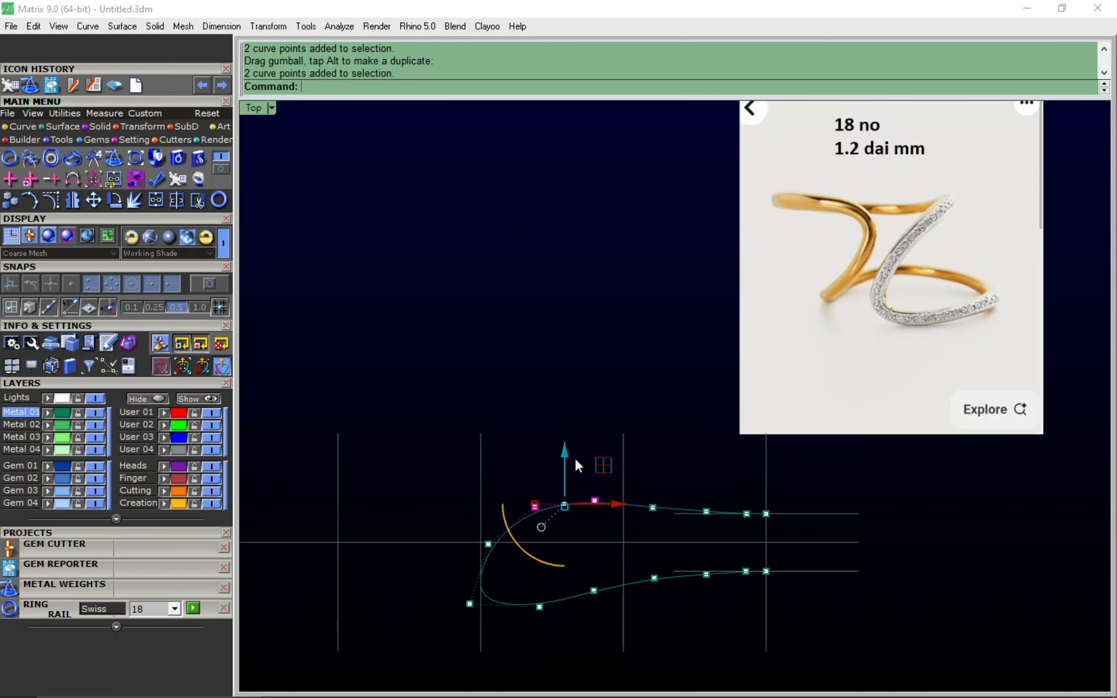
pyautogui.moveTo(513, 475); pyautogui.dragTo(616, 524)
pyautogui.scroll(4, 567, 488)
pyautogui.moveTo(562, 479); pyautogui.dragTo(559, 486)
# Step: Rotate the control point on the upper arm slightly to smooth the curve, and hide the control points
pyautogui.moveTo(661, 486); pyautogui.dragTo(708, 531)
pyautogui.click(572, 439)
pyautogui.click(965, 481)
pyautogui.click(965, 476)
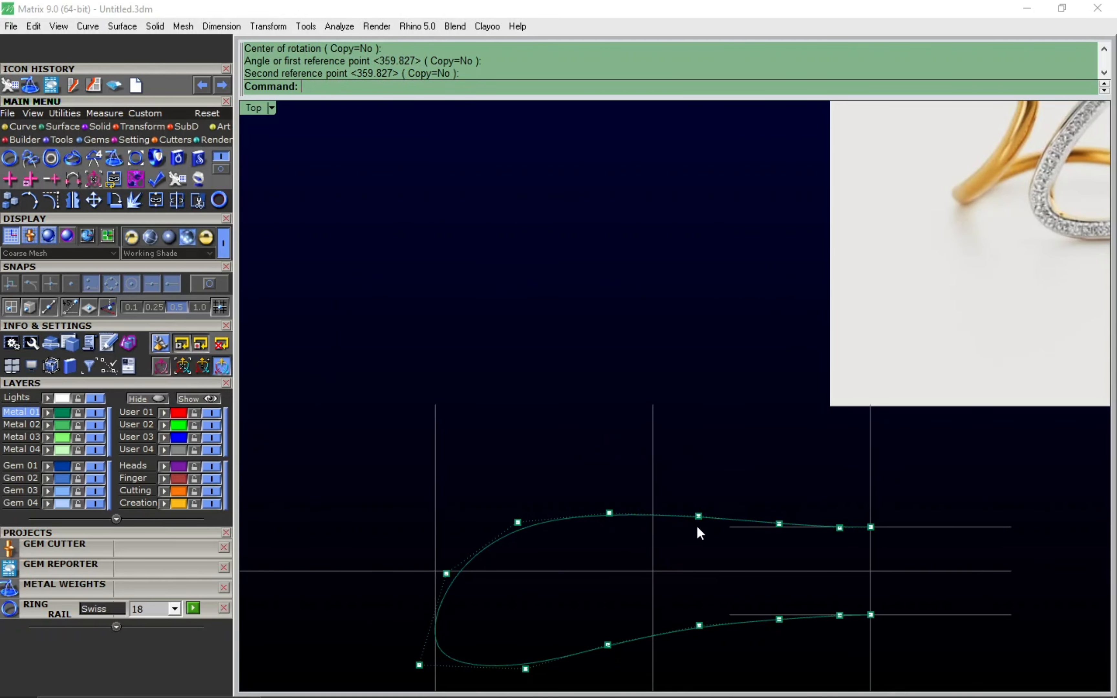
pyautogui.scroll(-6, 695, 522)
pyautogui.moveTo(693, 519); pyautogui.dragTo(608, 470, button='right')
pyautogui.scroll(4, 632, 485)
pyautogui.scroll(-2, 621, 471)
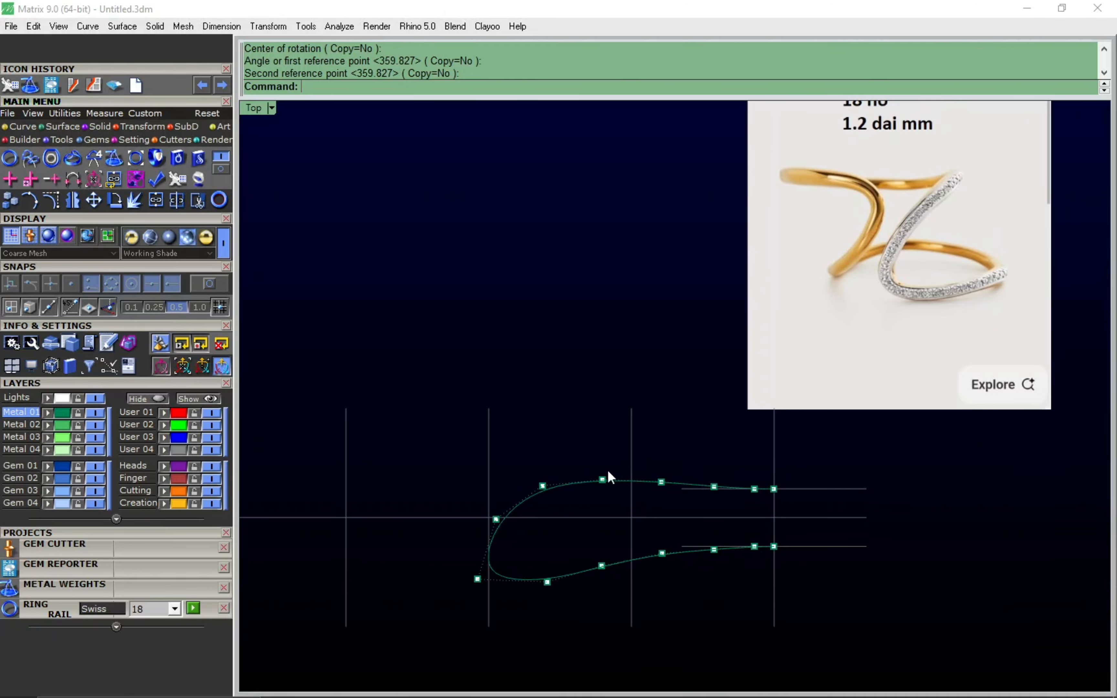
pyautogui.scroll(2, 483, 510)
pyautogui.moveTo(477, 508); pyautogui.dragTo(513, 538)
pyautogui.scroll(-2, 582, 522)
pyautogui.press('Escape')
pyautogui.press('Escape')
# Step: Create a polar copy of the loop on the opposite side of the center guide, rotated half a turn about its midpoint
pyautogui.moveTo(668, 443); pyautogui.dragTo(634, 532)
pyautogui.write('a')
pyautogui.press('Return')
pyautogui.moveTo(634, 532); pyautogui.dragTo(624, 497, button='right')
pyautogui.press('Return')
pyautogui.press('Return')
pyautogui.press('Return')
# Step: Try offsetting the right loop inward by 3.5, and undo the offset
pyautogui.write('of')
pyautogui.press('Return')
pyautogui.click(606, 501)
pyautogui.hotkey('ctrl', 'z')
# Step: Offset the right loop curve inward by a distance of 1.5
pyautogui.write('of')
pyautogui.press('Return')
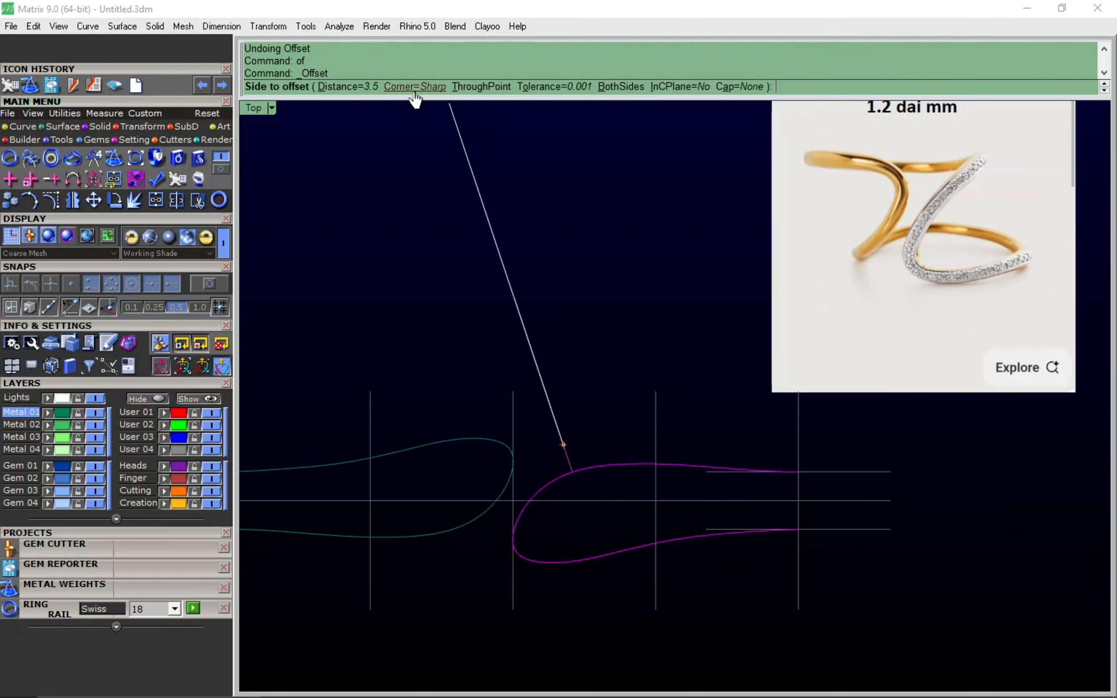
pyautogui.click(372, 87)
pyautogui.write('1.5')
pyautogui.press('Return')
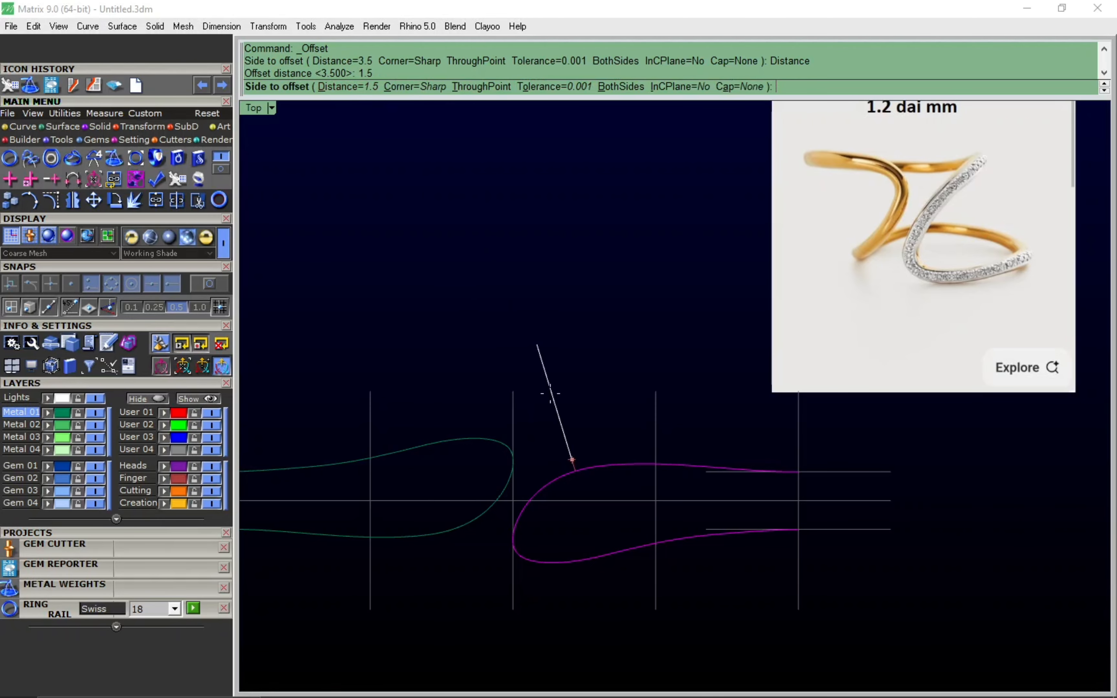
pyautogui.click(574, 462)
# Step: Show the outer loop's control points and move the lowest point at its left bend down and to the left
pyautogui.scroll(2, 563, 479)
pyautogui.click(531, 589)
pyautogui.press('F10')
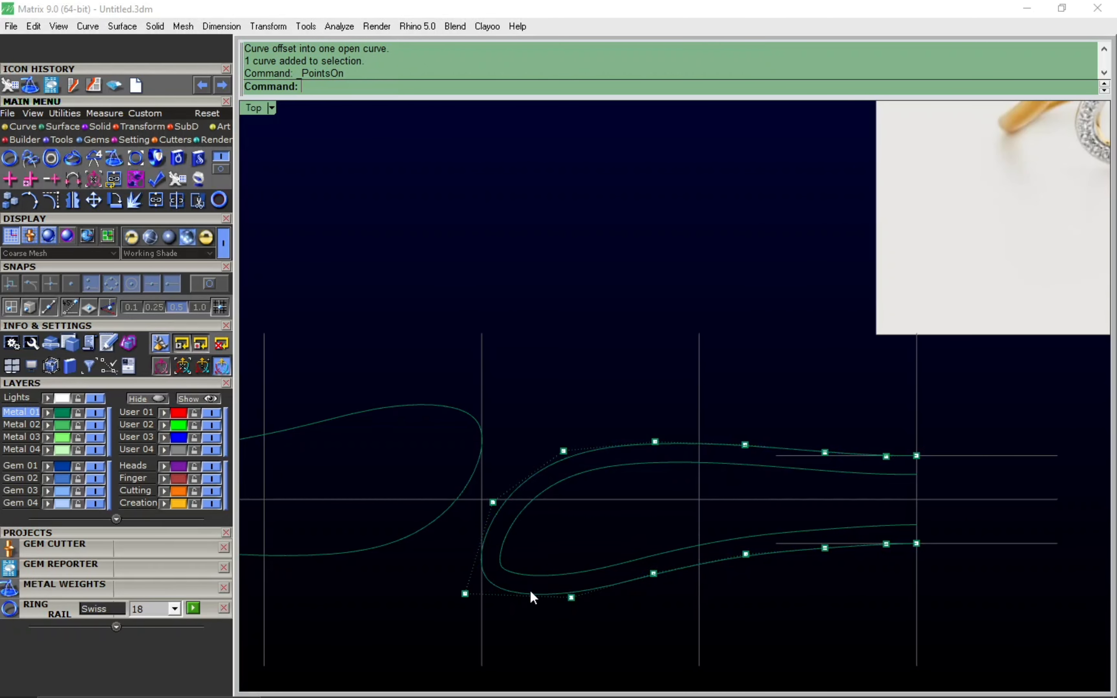
pyautogui.click(571, 597)
pyautogui.moveTo(572, 555); pyautogui.dragTo(570, 563)
pyautogui.moveTo(611, 561); pyautogui.dragTo(610, 565)
pyautogui.moveTo(610, 565); pyautogui.dragTo(612, 598)
pyautogui.scroll(-1, 604, 555)
pyautogui.scroll(-1, 701, 527)
pyautogui.moveTo(702, 527); pyautogui.dragTo(597, 520, button='right')
pyautogui.scroll(1, 569, 541)
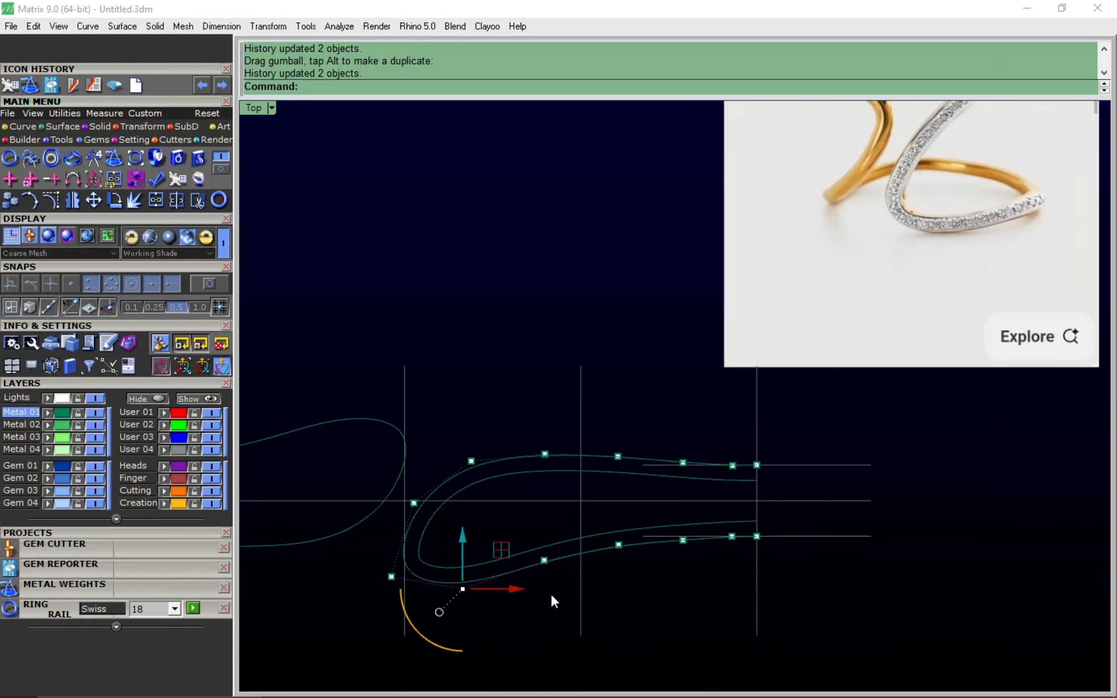
# Step: Try shifting the control points on the loop's upper-left bend, and undo the move
pyautogui.click(543, 561)
pyautogui.moveTo(441, 565); pyautogui.dragTo(493, 440)
pyautogui.moveTo(436, 476); pyautogui.dragTo(437, 470)
pyautogui.scroll(-1, 456, 454)
pyautogui.moveTo(462, 454); pyautogui.dragTo(488, 425, button='right')
pyautogui.hotkey('ctrl', 'z')
# Step: Shift the loop's upper-left control point slightly left and its lower-left point slightly right, and hide the control points
pyautogui.scroll(1, 556, 430)
pyautogui.scroll(4, 488, 424)
pyautogui.click(439, 479)
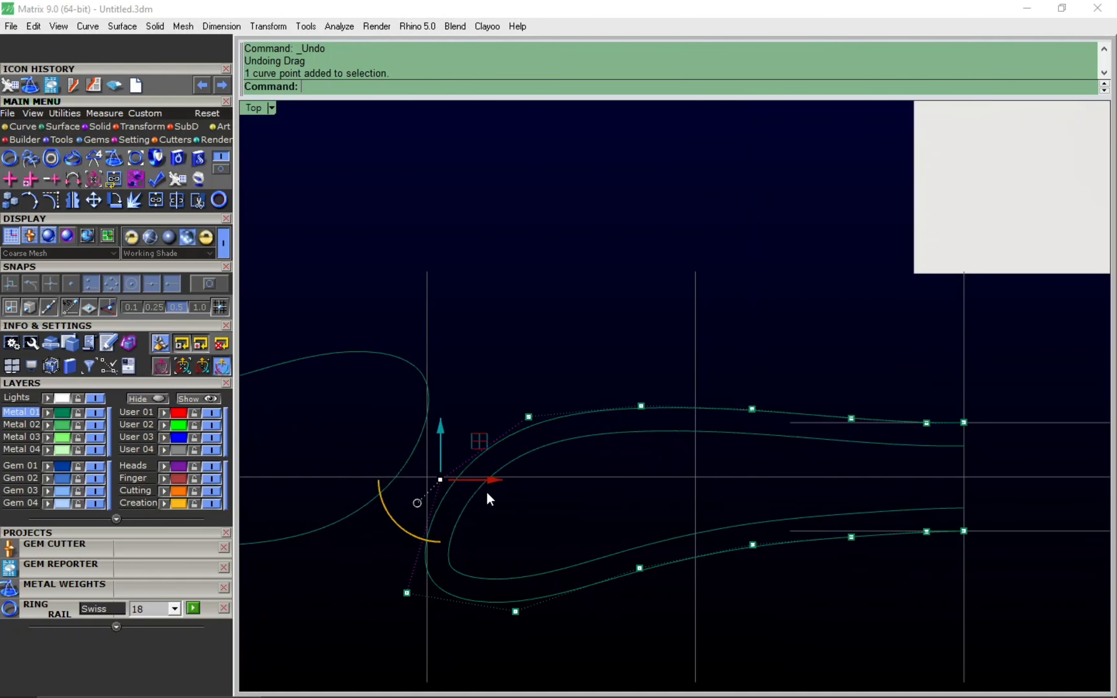
pyautogui.moveTo(492, 479); pyautogui.dragTo(488, 479)
pyautogui.moveTo(489, 494); pyautogui.dragTo(506, 439, button='right')
pyautogui.click(423, 539)
pyautogui.moveTo(475, 540); pyautogui.dragTo(483, 540)
pyautogui.click(531, 558)
pyautogui.press('Escape')
pyautogui.press('Escape')
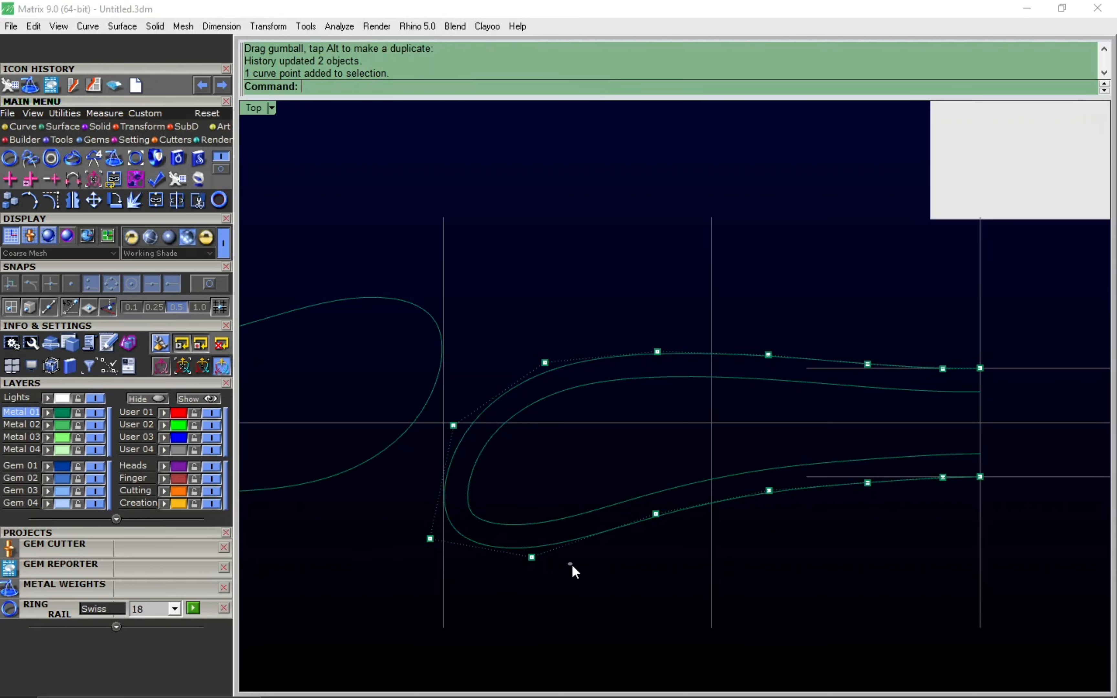
pyautogui.click(552, 545)
pyautogui.write('rr')
pyautogui.press('Return')
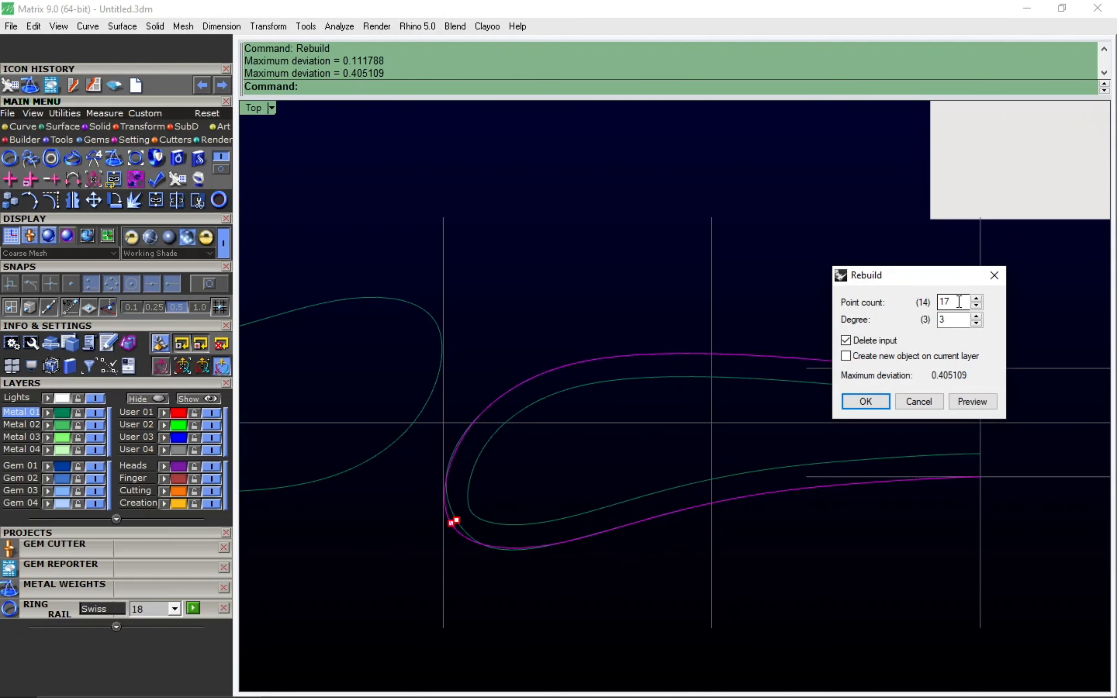
pyautogui.click(919, 402)
# Step: Show the outer loop's control points and nudge the point on its upper-left shoulder slightly down
pyautogui.press('F10')
pyautogui.moveTo(507, 396); pyautogui.dragTo(523, 378, button='right')
pyautogui.scroll(2, 614, 454)
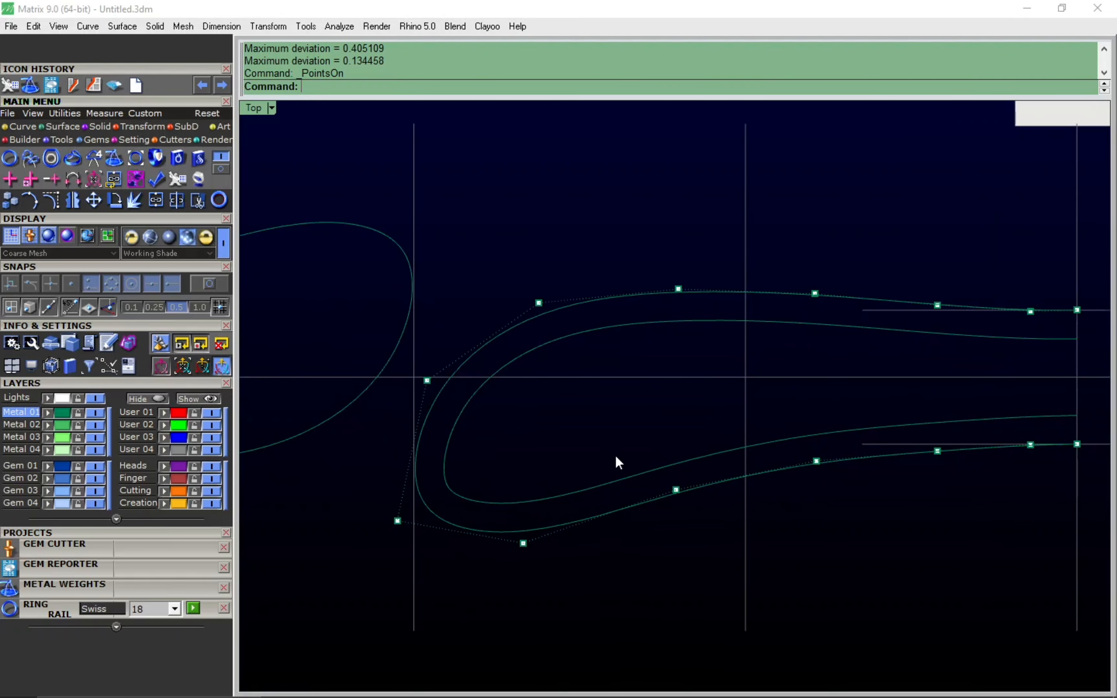
pyautogui.scroll(-2, 640, 459)
pyautogui.moveTo(758, 409); pyautogui.dragTo(733, 476, button='right')
pyautogui.scroll(-2, 660, 454)
pyautogui.scroll(-4, 552, 491)
pyautogui.moveTo(579, 472); pyautogui.dragTo(561, 493, button='right')
pyautogui.moveTo(526, 514); pyautogui.dragTo(596, 456)
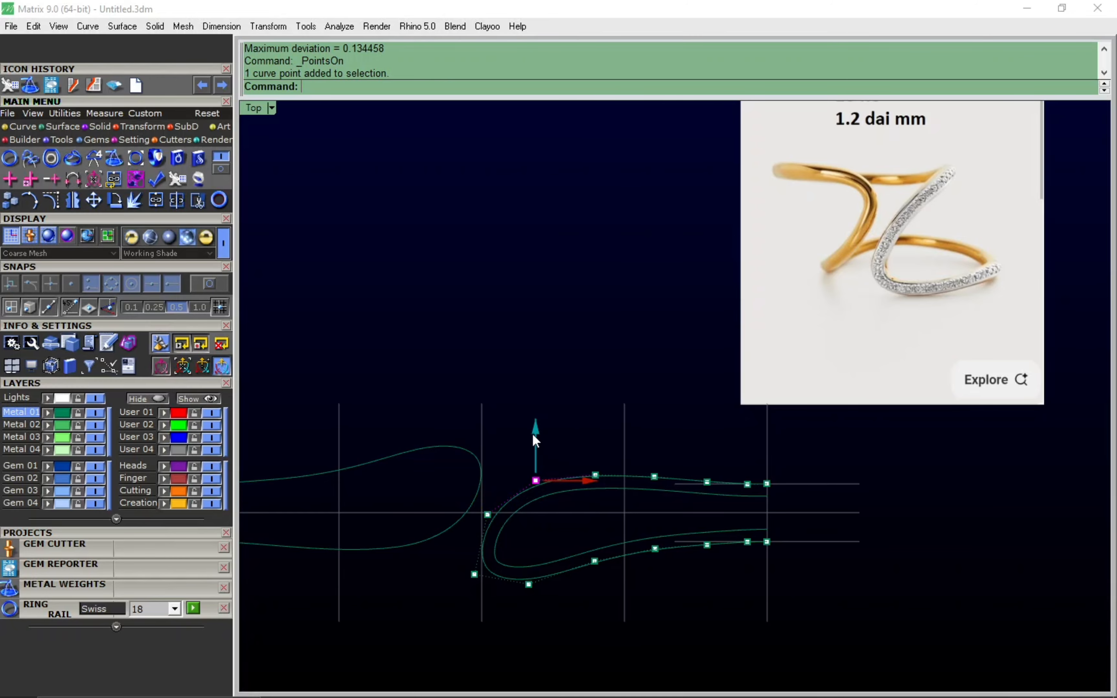
pyautogui.moveTo(532, 435); pyautogui.dragTo(532, 436)
pyautogui.click(585, 412)
# Step: Delete the left-hand loop copy and switch to the Perspective view
pyautogui.moveTo(695, 437); pyautogui.dragTo(707, 436, button='right')
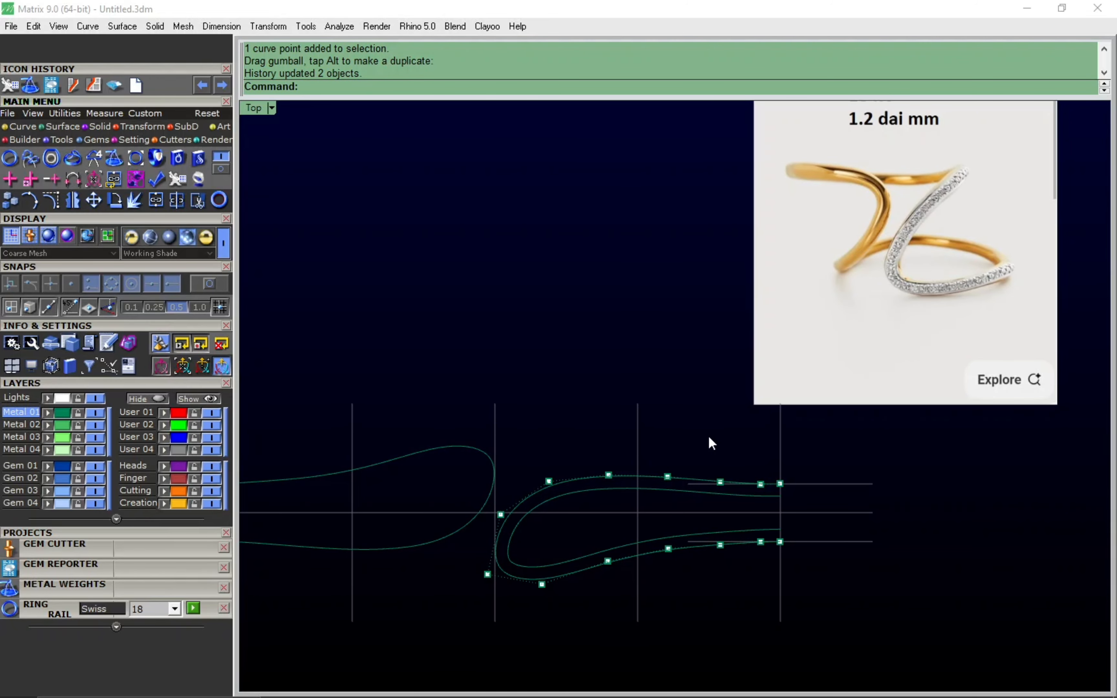
pyautogui.scroll(2, 579, 490)
pyautogui.scroll(-2, 606, 462)
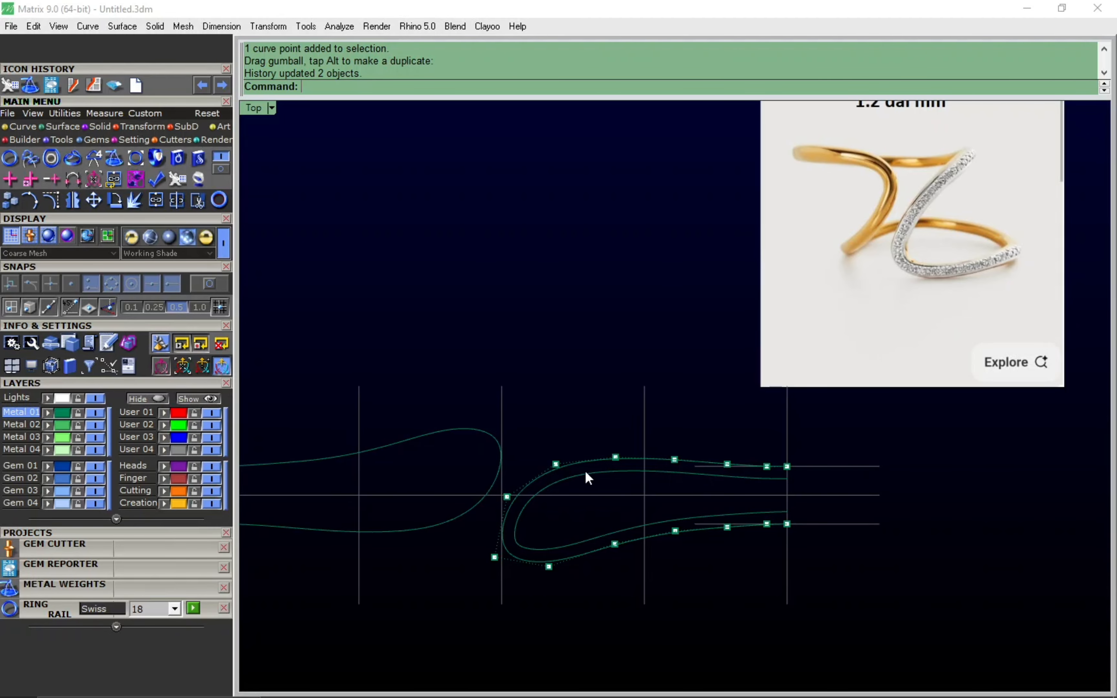
pyautogui.scroll(2, 494, 484)
pyautogui.scroll(-2, 529, 463)
pyautogui.press('Delete')
pyautogui.press('F12')
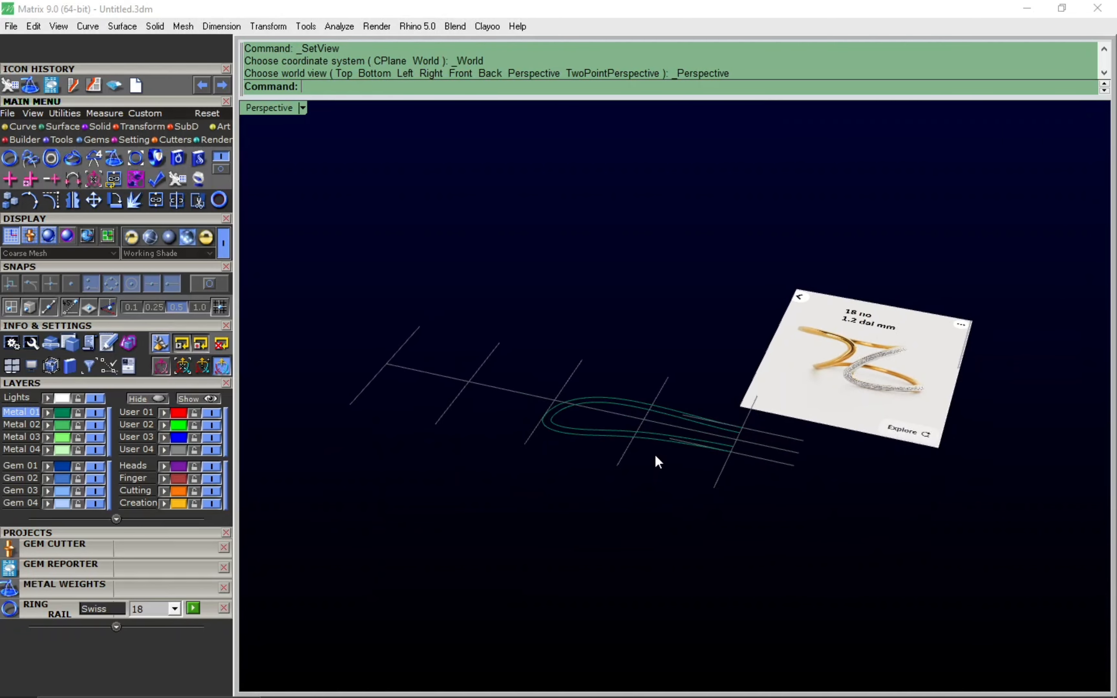
# Step: Unlock the ring circle and the straight centre guide line, and select the flat loop curves
pyautogui.write('ss')
pyautogui.press('Return')
pyautogui.click(576, 360)
pyautogui.press('Return')
pyautogui.scroll(2, 600, 388)
pyautogui.moveTo(630, 444); pyautogui.dragTo(706, 469, button='right')
pyautogui.hotkey('ctrl', 'shift', 'l')
pyautogui.click(701, 455)
pyautogui.rightClick(701, 455)
pyautogui.click(701, 455)
pyautogui.scroll(2, 693, 468)
pyautogui.click(693, 481)
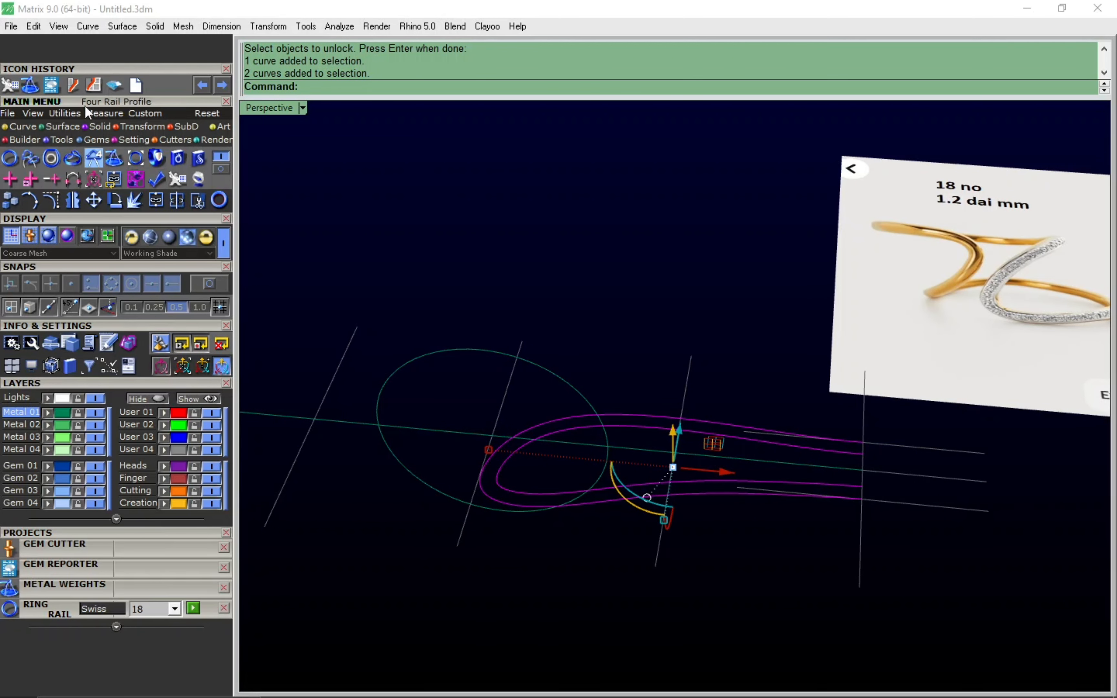
# Step: Flow the selected loop curves from the straight centre guide line onto the ring circle, with copying and stretching enabled
pyautogui.click(74, 86)
pyautogui.click(865, 471)
pyautogui.click(516, 526)
pyautogui.moveTo(619, 475); pyautogui.dragTo(641, 507, button='right')
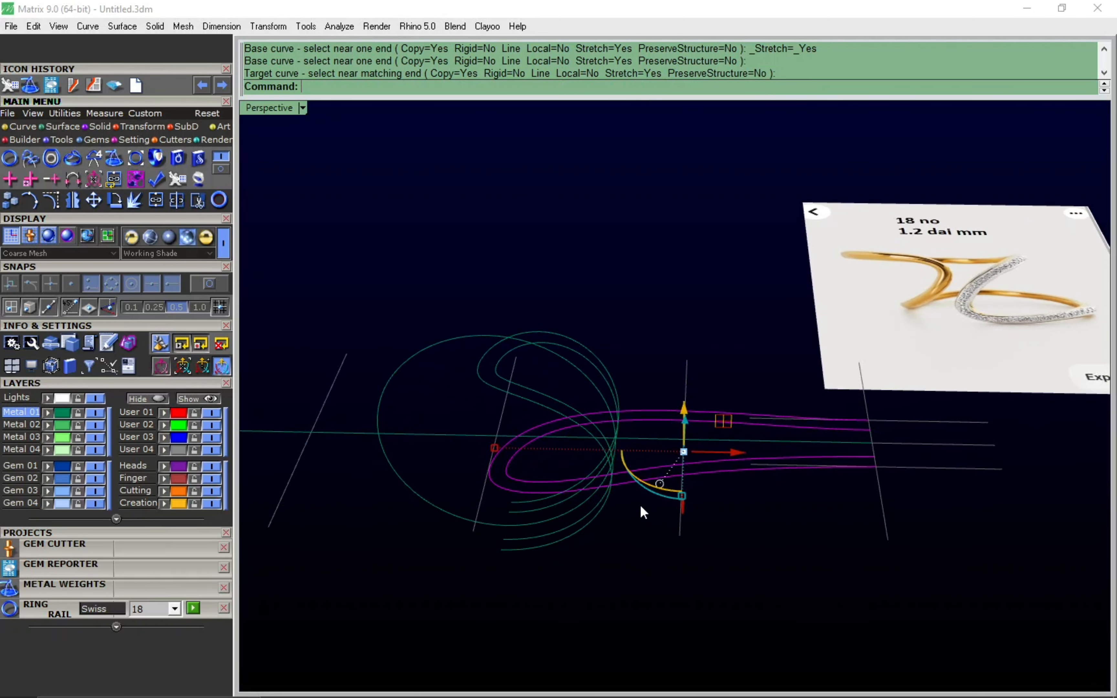
# Step: Group and hide the flat loop curves and straight guides, keeping the wrapped loop curves and ring circle
pyautogui.hotkey('ctrl', 'g')
pyautogui.hotkey('ctrl', 'h')
pyautogui.moveTo(750, 467); pyautogui.dragTo(870, 528, button='right')
pyautogui.hotkey('ctrl', 'shift', 'l')
pyautogui.moveTo(870, 444); pyautogui.dragTo(780, 591)
pyautogui.rightClick(780, 591)
pyautogui.moveTo(870, 444); pyautogui.dragTo(780, 595)
pyautogui.scroll(-4, 780, 591)
pyautogui.moveTo(739, 378); pyautogui.dragTo(723, 437, button='right')
pyautogui.write('un')
pyautogui.press('Return')
pyautogui.rightClick(458, 452)
pyautogui.click(439, 441)
pyautogui.hotkey('ctrl', 'g')
pyautogui.hotkey('ctrl', 'h')
# Step: Lock the ring circle and polar-array the wrapped loop curves as 2 items over 360 degrees around 0,0,0
pyautogui.moveTo(586, 402); pyautogui.dragTo(650, 479, button='right')
pyautogui.click(517, 488)
pyautogui.hotkey('ctrl', 'l')
pyautogui.press('F9')
pyautogui.rightClick(647, 440)
pyautogui.scroll(6, 662, 587)
pyautogui.scroll(-8, 664, 481)
pyautogui.scroll(2, 677, 467)
pyautogui.scroll(-2, 595, 527)
pyautogui.scroll(4, 671, 574)
pyautogui.scroll(-4, 625, 549)
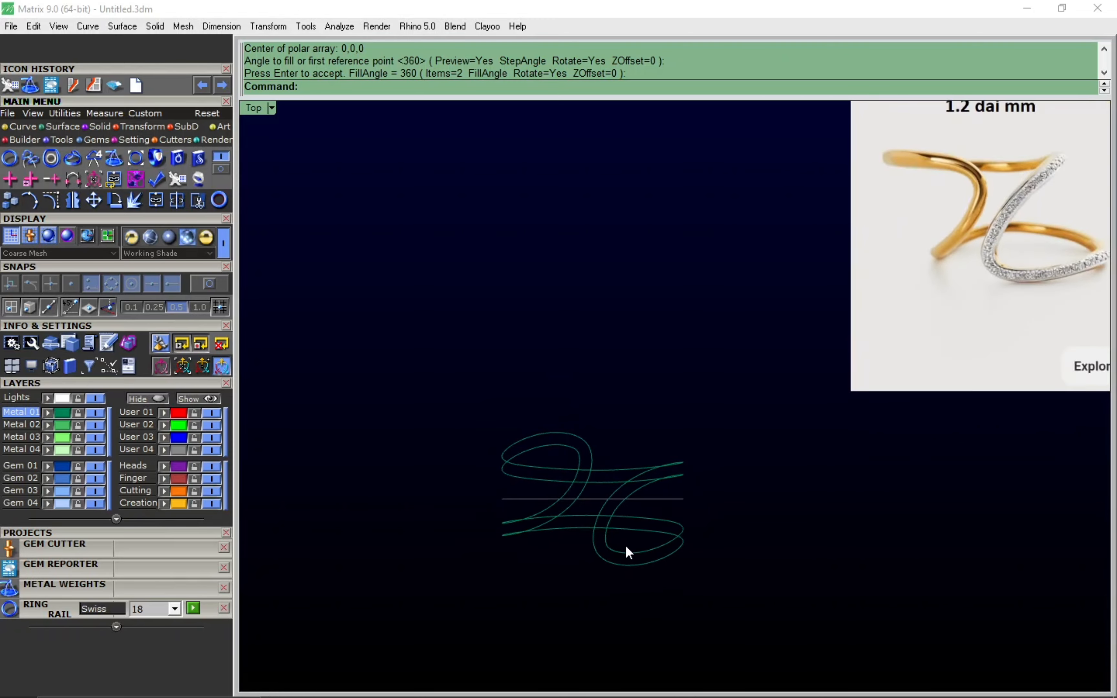
# Step: Delete the extra wrapped curves in the Perspective view, keeping a single loop curve
pyautogui.scroll(4, 610, 525)
pyautogui.press('F12')
pyautogui.moveTo(593, 504); pyautogui.dragTo(671, 462, button='right')
pyautogui.moveTo(596, 531); pyautogui.dragTo(551, 443)
pyautogui.press('Delete')
# Step: Rebuild the remaining wrapped loop curve with 18 points and degree 3
pyautogui.scroll(3, 621, 426)
pyautogui.moveTo(665, 424); pyautogui.dragTo(529, 388, button='right')
pyautogui.press('F10')
pyautogui.click(584, 395)
pyautogui.write('rr')
pyautogui.press('Return')
pyautogui.scroll(5, 529, 388)
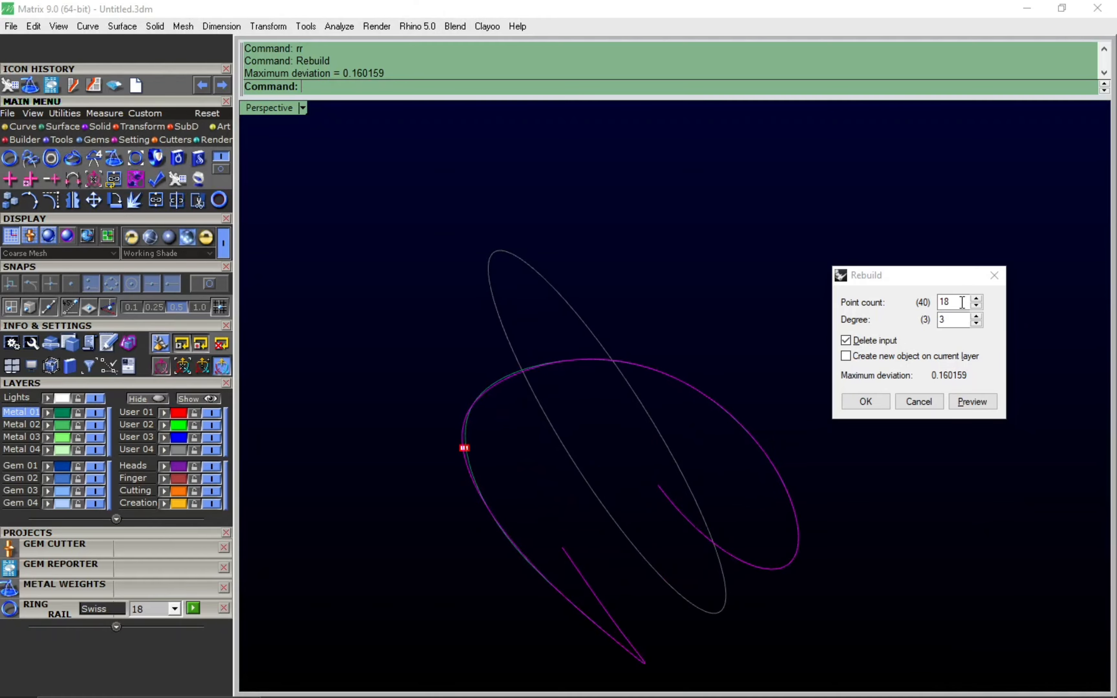
pyautogui.press('Return')
# Step: Show the rebuilt curve's control points in the Top view and nudge its lower-left bend point slightly up
pyautogui.hotkey('ctrl', 'F1')
pyautogui.moveTo(684, 389); pyautogui.dragTo(711, 472, button='right')
pyautogui.press('F10')
pyautogui.scroll(-2, 629, 489)
pyautogui.moveTo(630, 492); pyautogui.dragTo(611, 527, button='right')
pyautogui.scroll(2, 595, 545)
pyautogui.moveTo(589, 545); pyautogui.dragTo(589, 542)
pyautogui.scroll(-6, 604, 515)
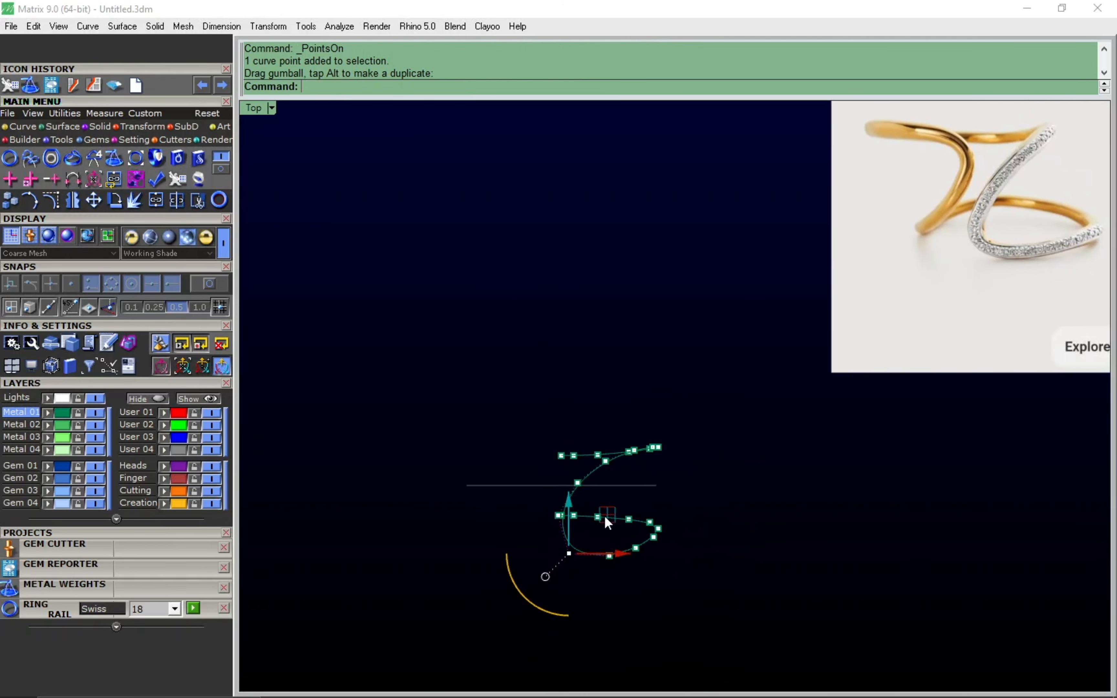
# Step: In the Right view, shift two middle control points of the left leg and the point below them slightly right
pyautogui.moveTo(604, 515); pyautogui.dragTo(594, 524, button='right')
pyautogui.hotkey('ctrl', 'F3')
pyautogui.scroll(4, 528, 402)
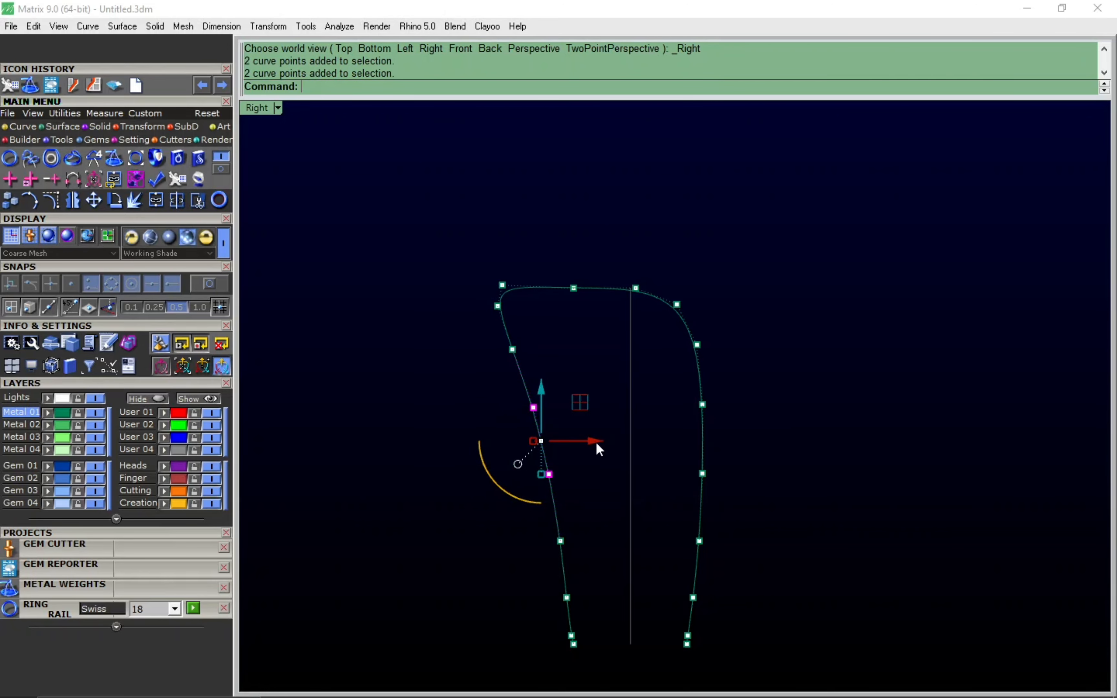
pyautogui.moveTo(596, 442); pyautogui.dragTo(601, 442)
pyautogui.moveTo(512, 553); pyautogui.dragTo(579, 527)
pyautogui.moveTo(602, 544); pyautogui.dragTo(605, 545)
pyautogui.moveTo(606, 545); pyautogui.dragTo(609, 545)
# Step: Nudge the control points on the upper part of the left leg slightly right to smooth its curvature
pyautogui.scroll(4, 496, 395)
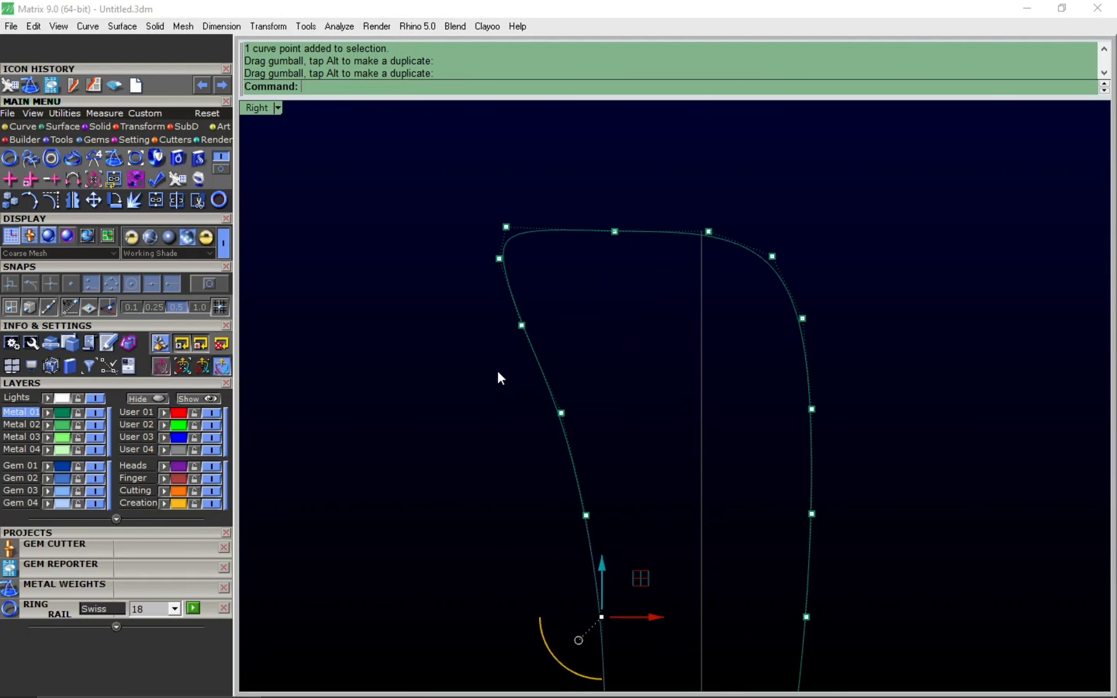
pyautogui.moveTo(498, 372); pyautogui.dragTo(583, 443)
pyautogui.moveTo(613, 414); pyautogui.dragTo(619, 417)
pyautogui.moveTo(495, 355); pyautogui.dragTo(503, 425, button='right')
pyautogui.click(504, 425)
pyautogui.moveTo(591, 401); pyautogui.dragTo(592, 401)
pyautogui.moveTo(591, 400); pyautogui.dragTo(593, 399)
pyautogui.moveTo(606, 376); pyautogui.dragTo(606, 333, button='right')
pyautogui.moveTo(517, 409); pyautogui.dragTo(561, 461)
pyautogui.moveTo(631, 447); pyautogui.dragTo(633, 447)
pyautogui.moveTo(633, 447); pyautogui.dragTo(594, 349, button='right')
pyautogui.moveTo(517, 407); pyautogui.dragTo(577, 468)
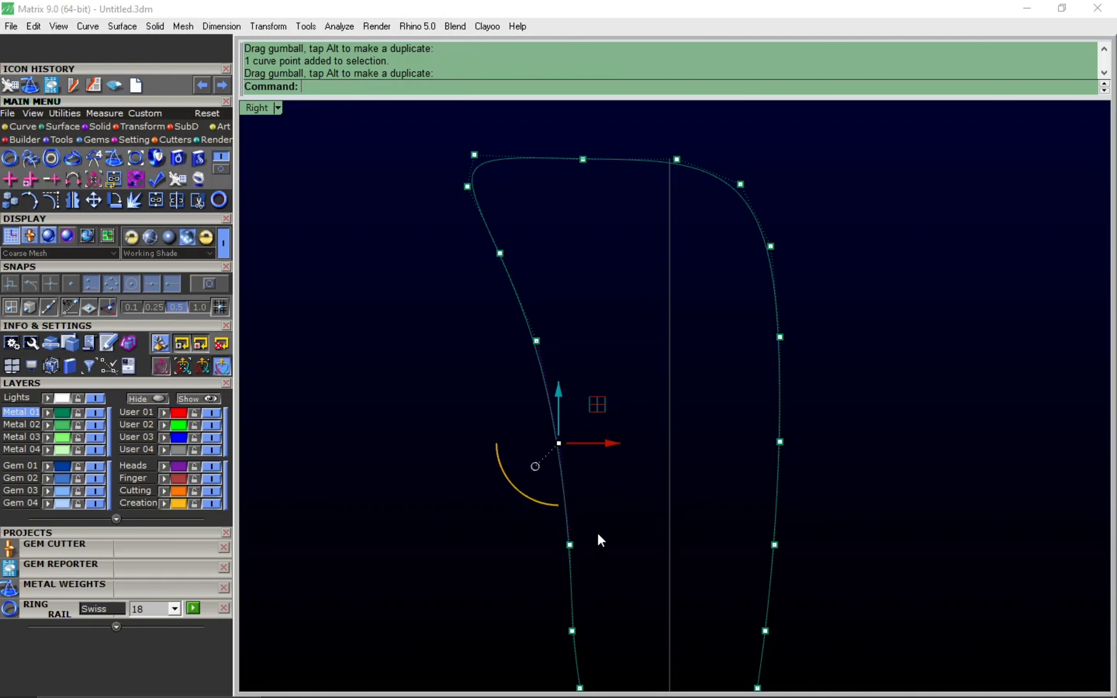
# Step: Nudge the control point near the lower end of the left leg slightly right
pyautogui.moveTo(598, 534); pyautogui.dragTo(585, 414, button='right')
pyautogui.moveTo(515, 466); pyautogui.dragTo(582, 535)
pyautogui.scroll(2, 601, 495)
pyautogui.moveTo(604, 517); pyautogui.dragTo(608, 516)
pyautogui.click(608, 517)
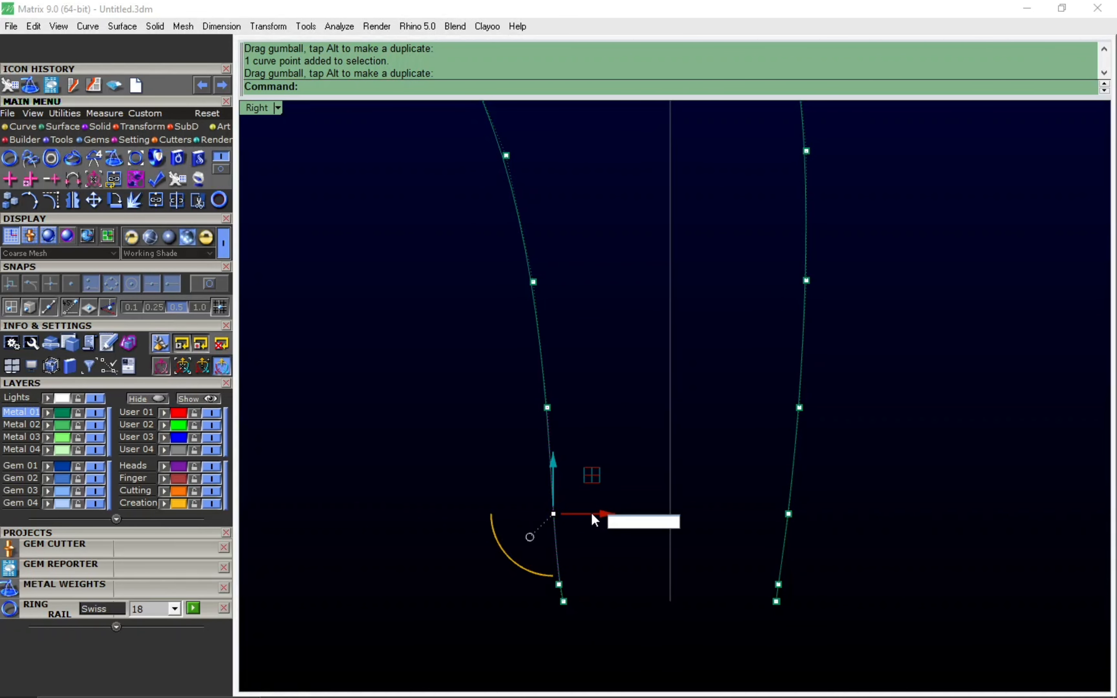
pyautogui.moveTo(592, 514); pyautogui.dragTo(574, 518, button='right')
pyautogui.moveTo(581, 518); pyautogui.dragTo(584, 518)
# Step: In the Top view, shift the loop's lower-left bend control point slightly left and down
pyautogui.hotkey('ctrl', 'F1')
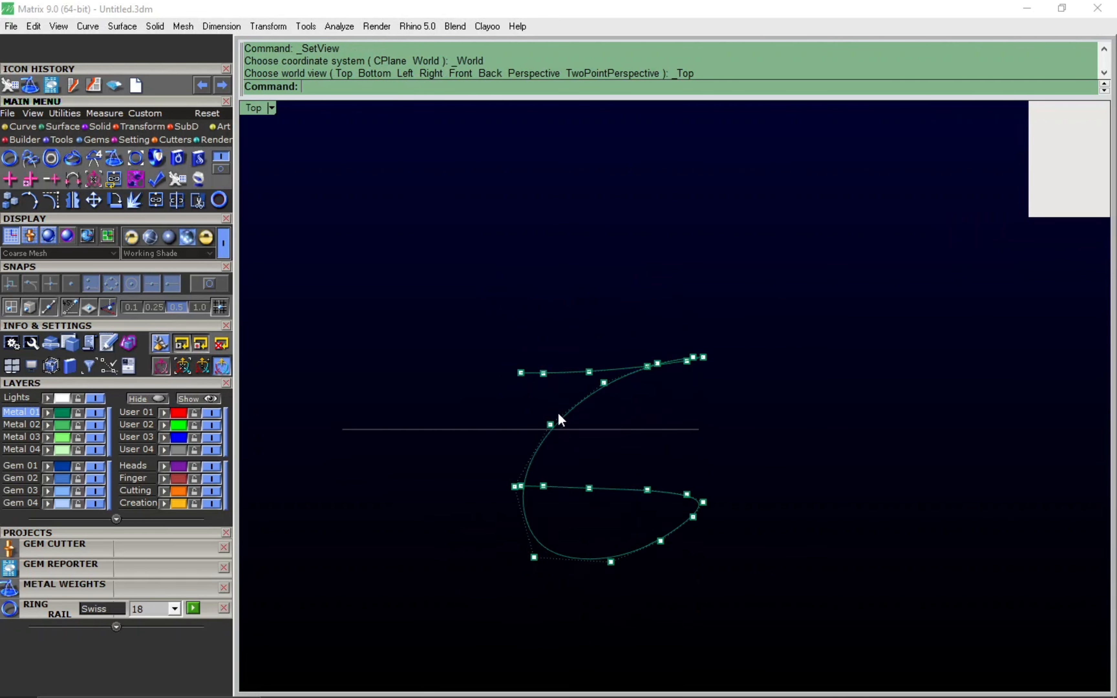
pyautogui.scroll(-6, 522, 515)
pyautogui.scroll(8, 533, 518)
pyautogui.moveTo(490, 572); pyautogui.dragTo(549, 534)
pyautogui.scroll(3, 496, 482)
pyautogui.moveTo(519, 448); pyautogui.dragTo(520, 449)
pyautogui.scroll(-6, 536, 428)
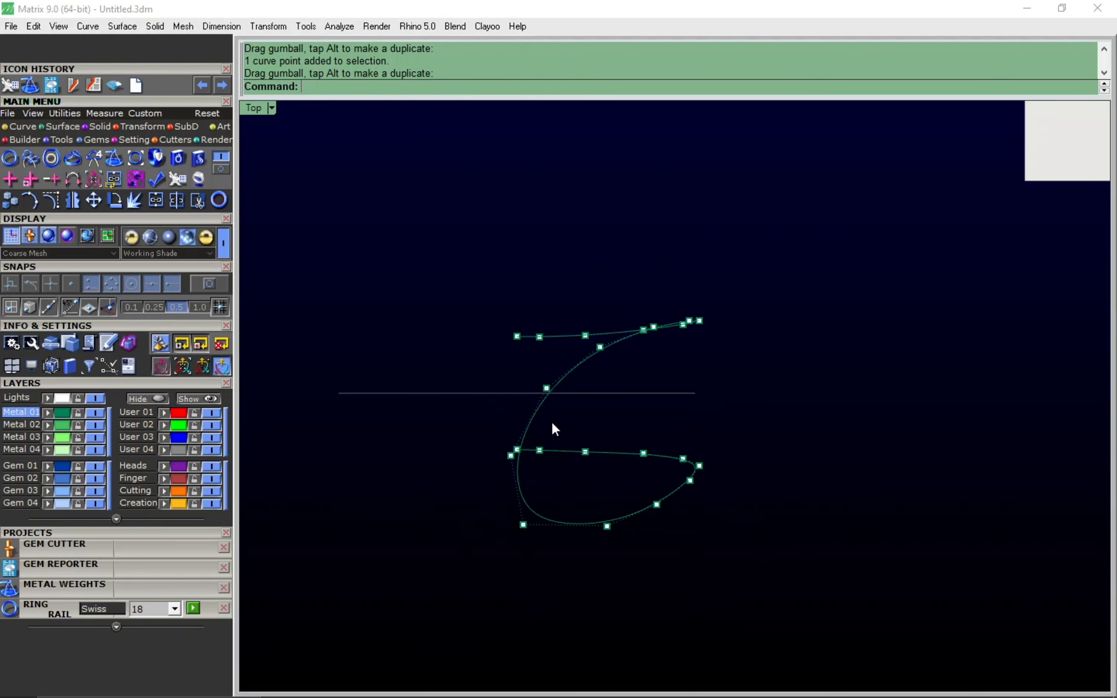
# Step: Hide the control points and polar-array the loop curve as 2 items over 360 degrees around 0,0,0
pyautogui.press('Escape')
pyautogui.click(549, 393)
pyautogui.write('a')
pyautogui.press('Return')
pyautogui.write('0,0,0')
pyautogui.press('Return')
pyautogui.press('Return')
pyautogui.press('Return')
pyautogui.press('Return')
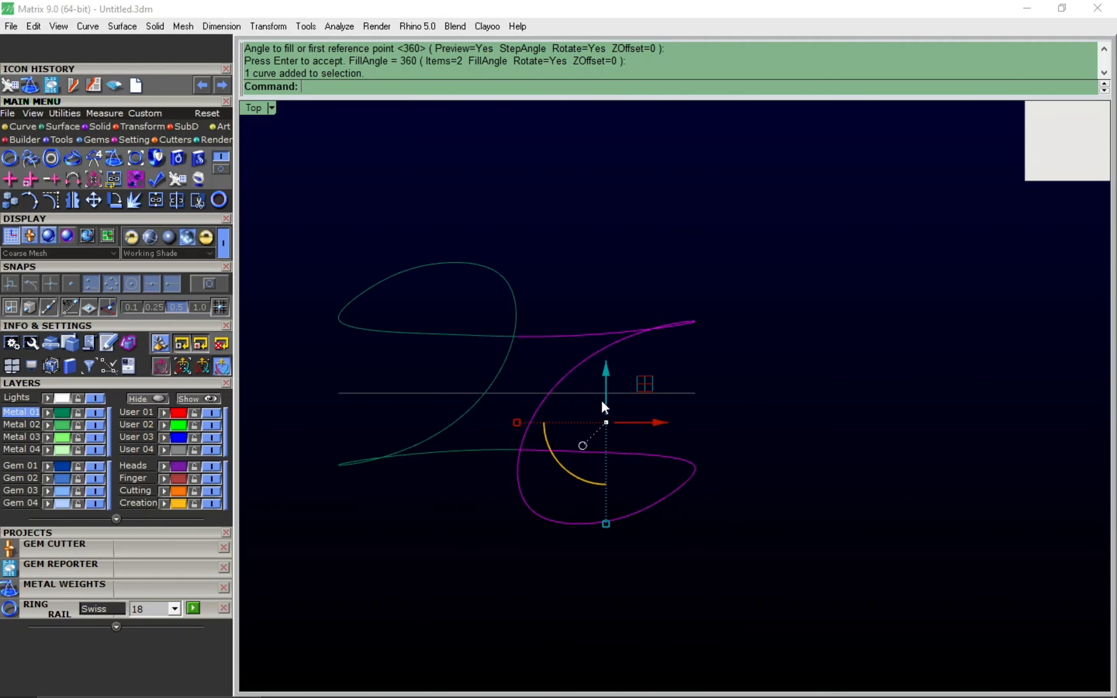
# Step: In the Front view, rotate the original loop's control points on the upper arc slightly counterclockwise about 0,0,0
pyautogui.hotkey('ctrl', 'F2')
pyautogui.moveTo(651, 307); pyautogui.dragTo(654, 346, button='right')
pyautogui.moveTo(476, 269); pyautogui.dragTo(746, 435)
pyautogui.write('r')
pyautogui.press('Return')
pyautogui.write('0,0,0')
pyautogui.press('Return')
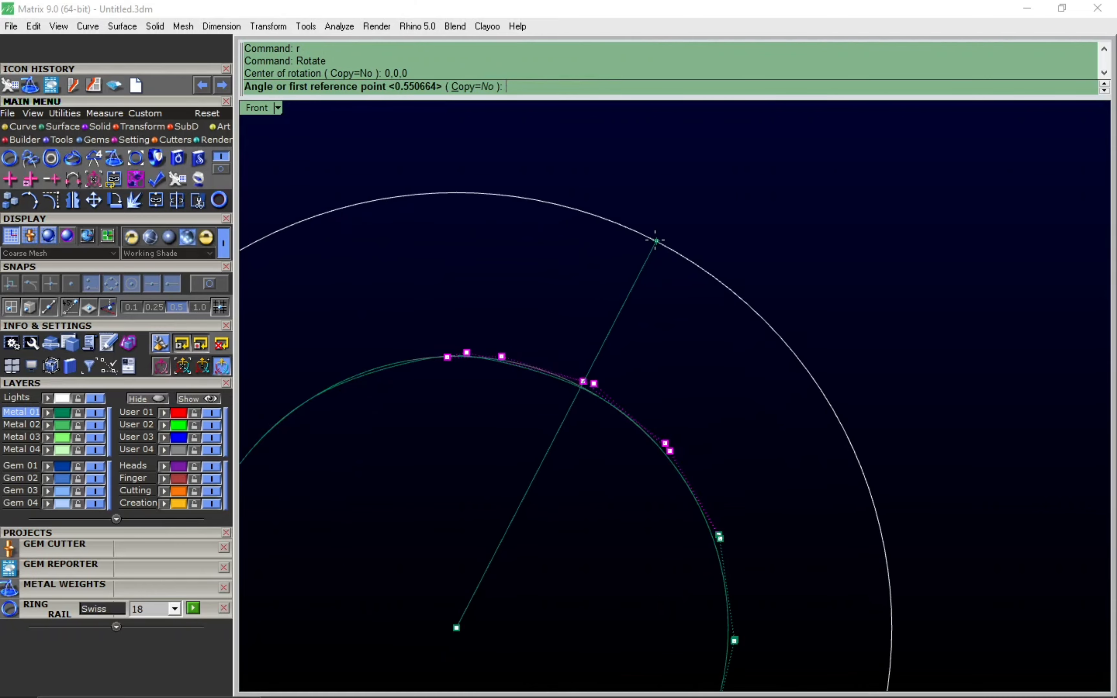
pyautogui.click(656, 241)
pyautogui.click(640, 241)
# Step: Return to the Top view and nudge the original loop's lower-left bend control point slightly left
pyautogui.hotkey('ctrl', 'F4')
pyautogui.moveTo(556, 392); pyautogui.dragTo(572, 438, button='right')
pyautogui.hotkey('ctrl', 'F1')
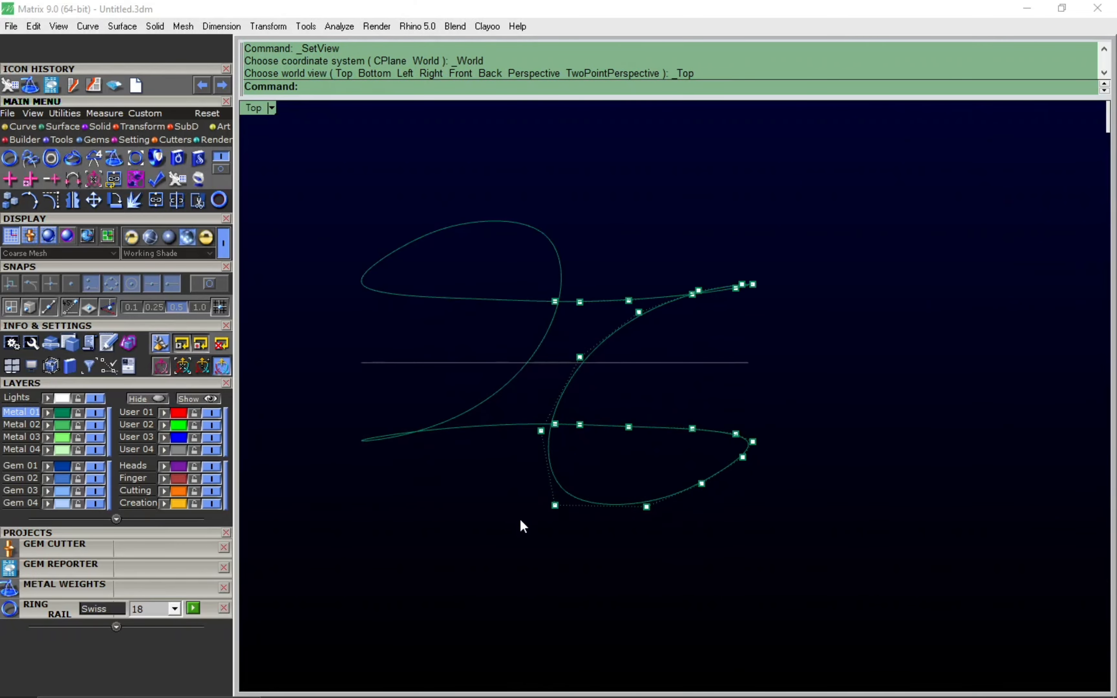
pyautogui.click(546, 523)
pyautogui.scroll(5, 554, 415)
pyautogui.moveTo(514, 390); pyautogui.dragTo(538, 402)
# Step: Nudge the two control points along the loop's diagonal arc slightly down and hide the control points
pyautogui.scroll(-4, 570, 342)
pyautogui.moveTo(589, 263); pyautogui.dragTo(564, 343, button='right')
pyautogui.click(585, 309)
pyautogui.moveTo(584, 259); pyautogui.dragTo(584, 265)
pyautogui.moveTo(692, 217); pyautogui.dragTo(674, 250, button='right')
pyautogui.click(702, 235)
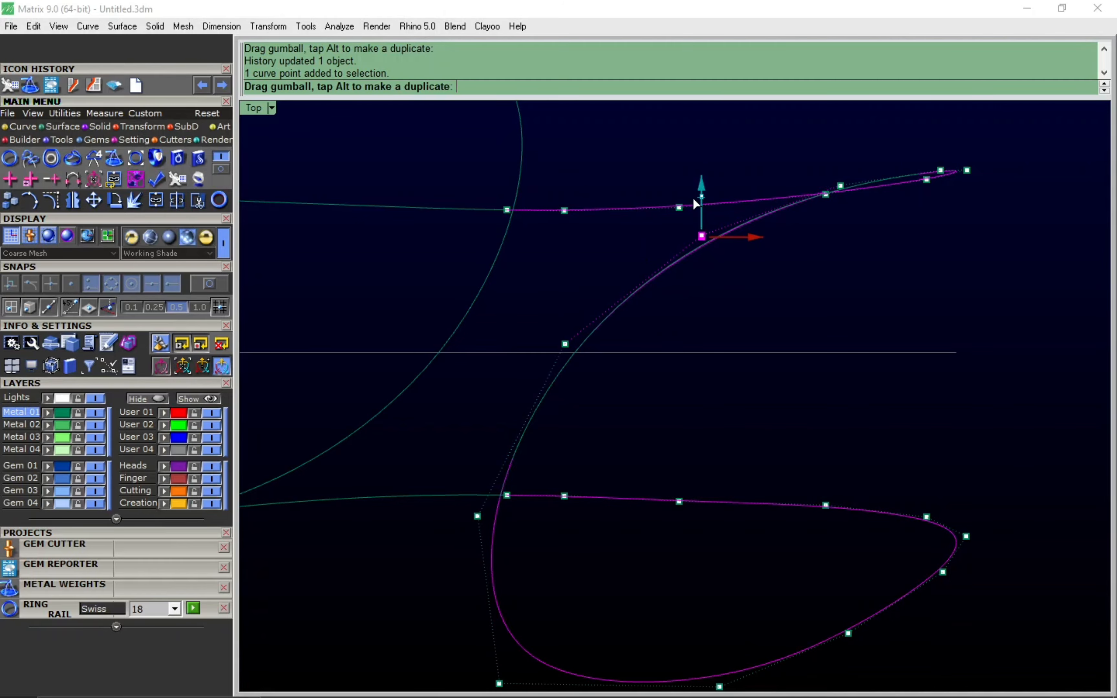
pyautogui.moveTo(693, 200); pyautogui.dragTo(694, 201)
pyautogui.press('Escape')
pyautogui.press('Escape')
# Step: Compare the paired loops with the reference photo, and unlock and select the ring circle in the Perspective view
pyautogui.scroll(-9, 659, 270)
pyautogui.moveTo(659, 269); pyautogui.dragTo(585, 348, button='right')
pyautogui.scroll(-3, 609, 370)
pyautogui.moveTo(666, 304); pyautogui.dragTo(677, 342, button='right')
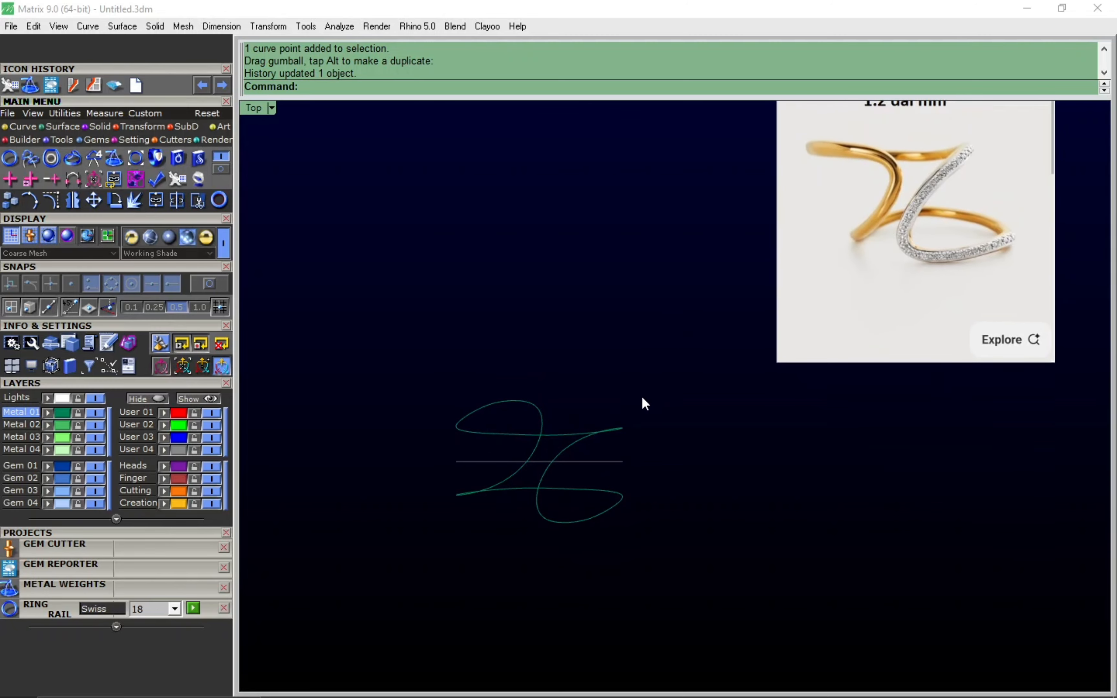
pyautogui.moveTo(601, 482); pyautogui.dragTo(644, 510, button='right')
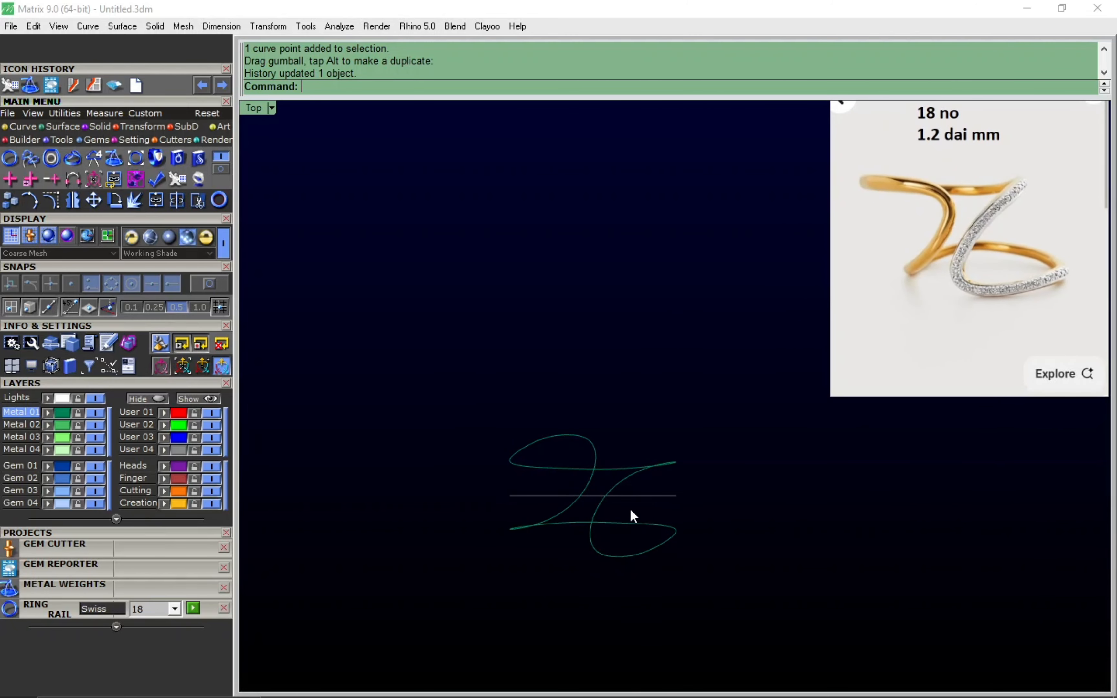
pyautogui.scroll(2, 629, 508)
pyautogui.press('F8')
pyautogui.write('us')
pyautogui.press('Return')
pyautogui.click(614, 359)
pyautogui.press('Return')
pyautogui.click(614, 358)
pyautogui.moveTo(613, 359); pyautogui.dragTo(623, 352, button='right')
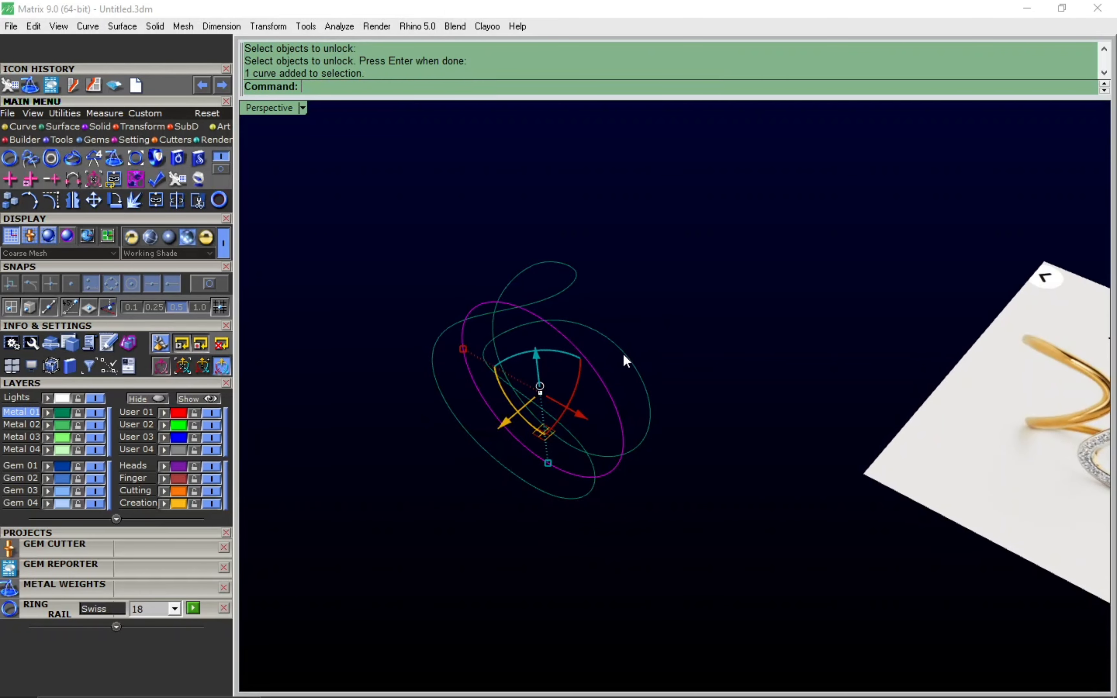
# Step: Extrude the ring circle to both sides as an open cylinder surface with Solid set to No
pyautogui.write('w')
pyautogui.press('Return')
pyautogui.write('e')
pyautogui.press('Return')
pyautogui.write('S')
pyautogui.press('Return')
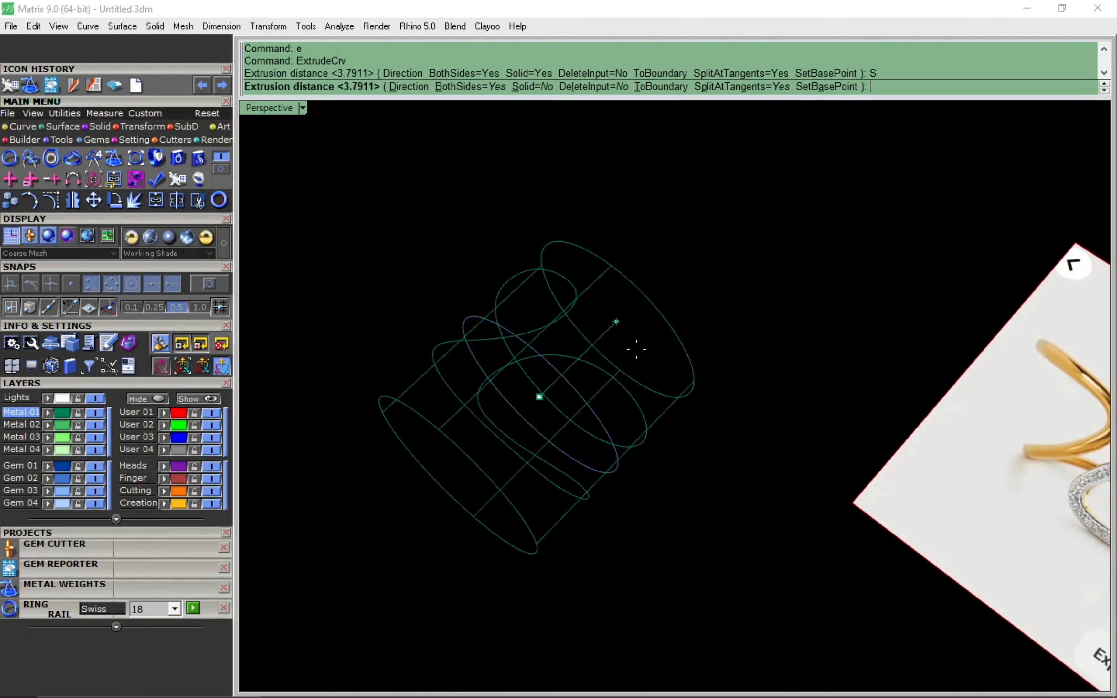
pyautogui.click(302, 109)
pyautogui.click(356, 65)
pyautogui.press('Return')
# Step: Delete the rotated copy of the loop and pull the remaining loop curve onto the cylinder surface
pyautogui.moveTo(651, 392)
pyautogui.mouseDown(button='right')
pyautogui.moveTo(571, 339)
pyautogui.moveTo(573, 303)
pyautogui.moveTo(626, 417)
pyautogui.mouseUp(button='right')
pyautogui.press('Delete')
pyautogui.click(571, 319)
pyautogui.click(574, 300)
pyautogui.scroll(2, 627, 417)
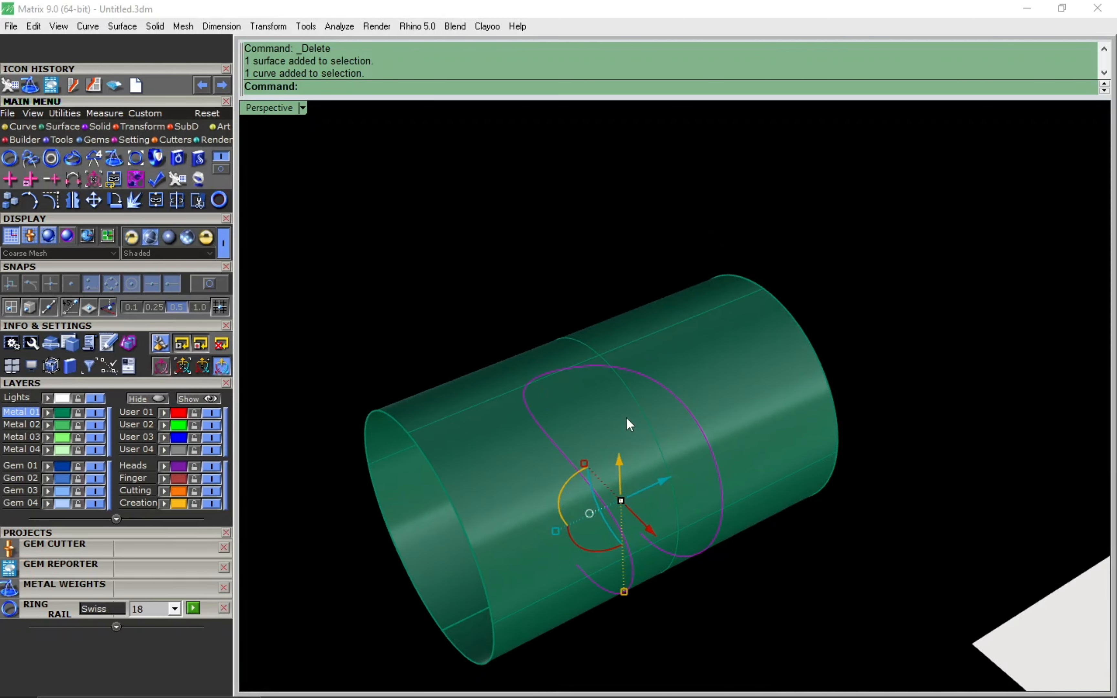
pyautogui.write('Pul')
pyautogui.press('Return')
pyautogui.click(632, 417)
pyautogui.press('Return')
# Step: Delete the leftover source curve of the pull, keeping the ring circle
pyautogui.write('ca')
pyautogui.press('Return')
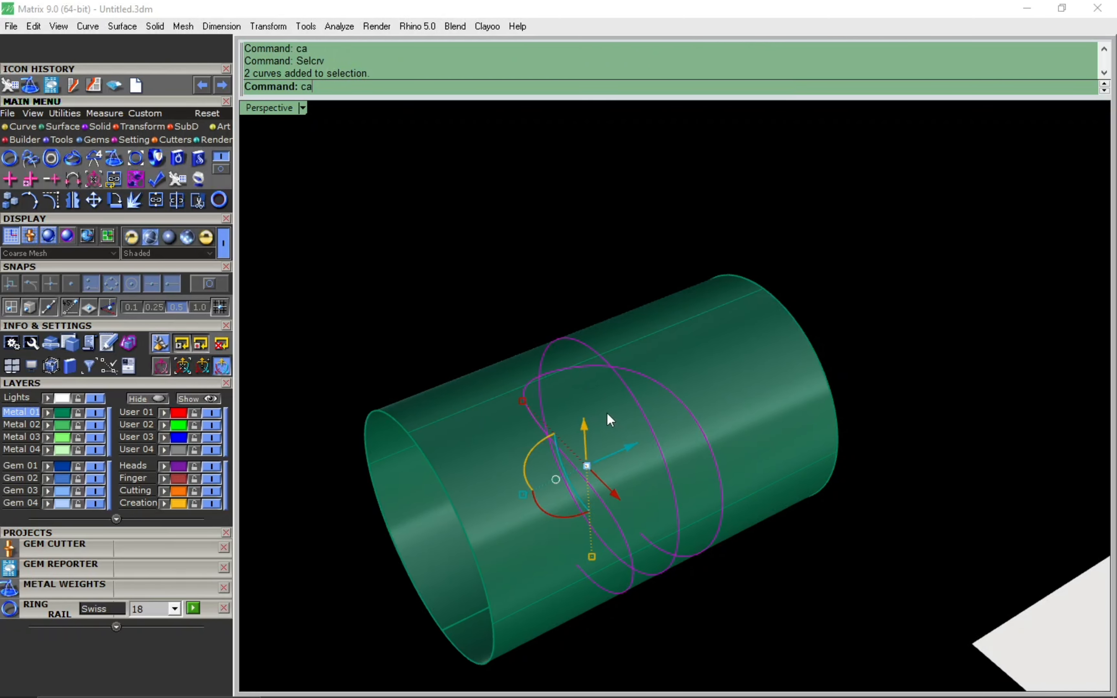
pyautogui.keyDown('ctrl'); pyautogui.click(585, 341); pyautogui.keyUp('ctrl')
pyautogui.press('Delete')
# Step: Rebuild the pulled loop curve with 25 points at degree 3, deleting the input
pyautogui.moveTo(586, 341); pyautogui.dragTo(582, 411, button='right')
pyautogui.write('ai')
pyautogui.press('Return')
pyautogui.click(559, 378)
pyautogui.press('Return')
pyautogui.write('rr')
pyautogui.press('Return')
pyautogui.click(972, 401)
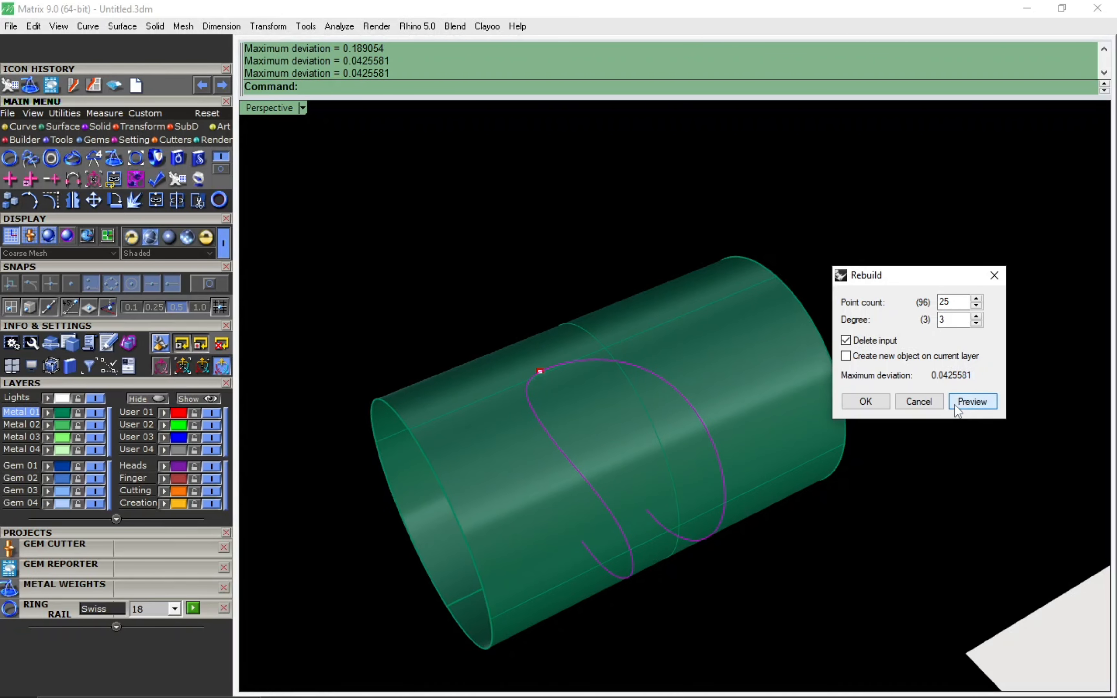
pyautogui.click(866, 401)
# Step: Offset the rebuilt loop curve on the cylinder surface by 1.5
pyautogui.write('q')
pyautogui.press('Return')
pyautogui.moveTo(663, 404); pyautogui.dragTo(672, 422, button='right')
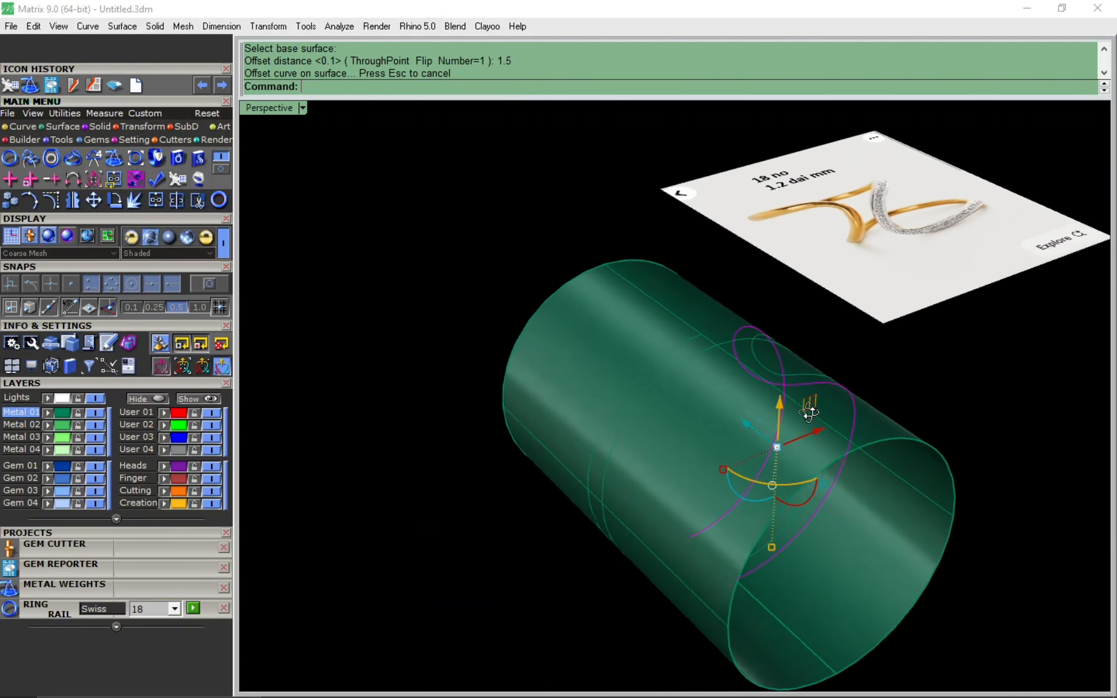
# Step: Draw a vertical line down from the origin 0,0,0 in the Front view and delete the cylinder surface
pyautogui.hotkey('ctrl', 'F2')
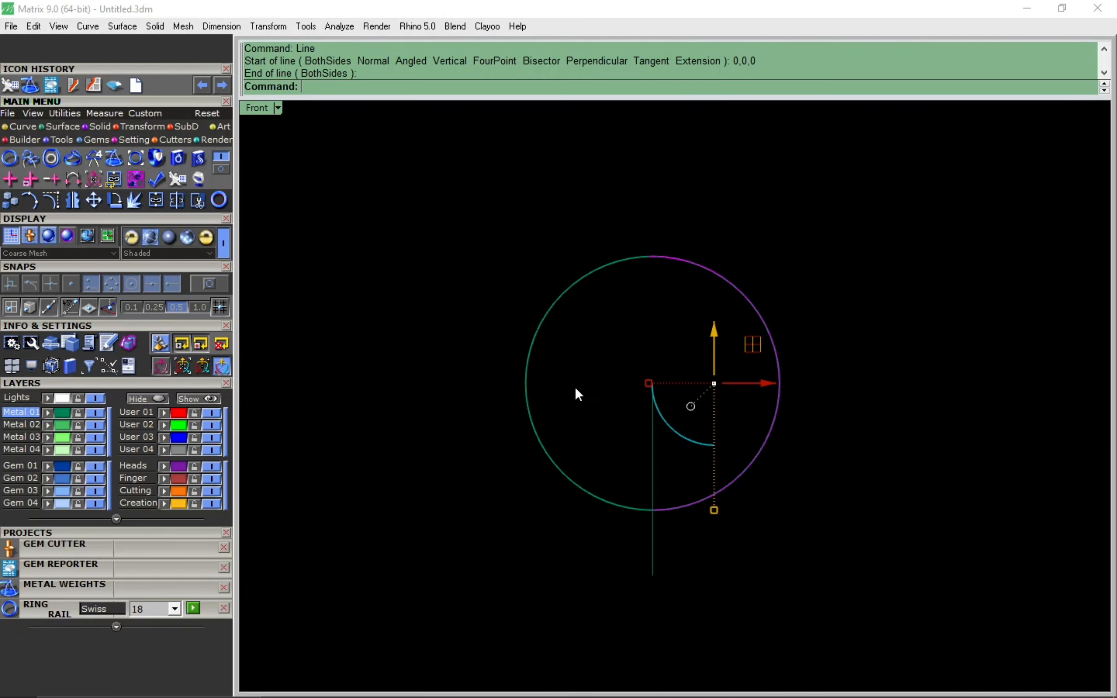
pyautogui.hotkey('ctrl', 'F1')
pyautogui.keyDown('shift'); pyautogui.click(640, 423); pyautogui.keyUp('shift')
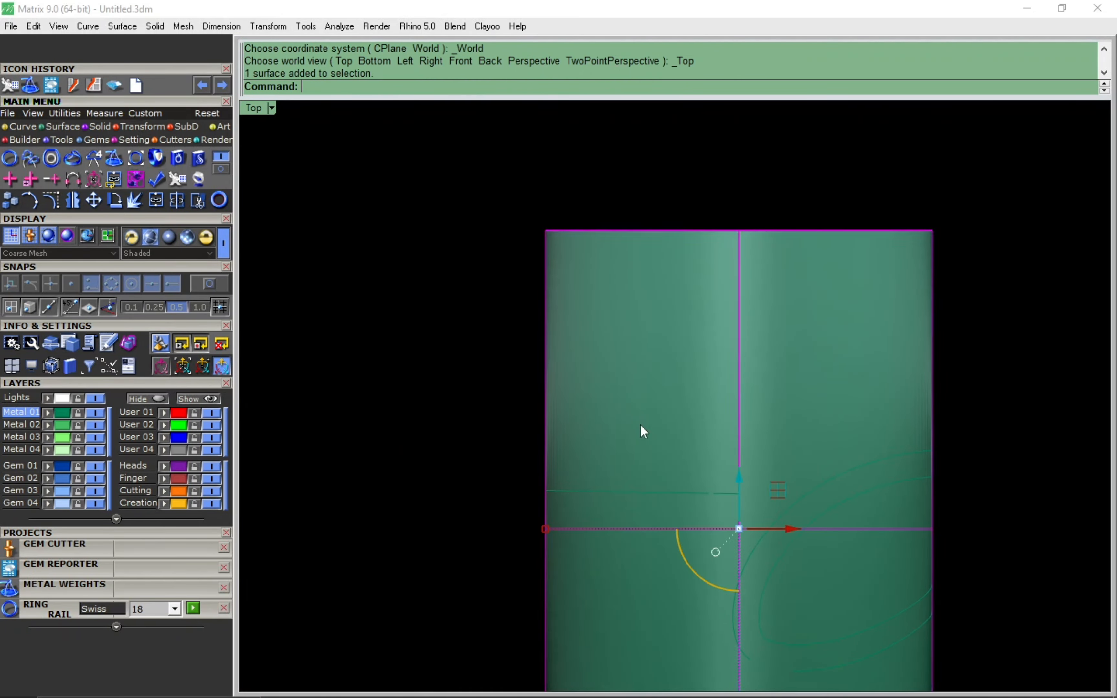
pyautogui.press('Delete')
# Step: Lock the ring circle
pyautogui.hotkey('ctrl', 'F2')
pyautogui.hotkey('ctrl', 'a')
pyautogui.hotkey('ctrl', 'F4')
pyautogui.press('Escape')
pyautogui.moveTo(656, 464); pyautogui.dragTo(741, 417, button='right')
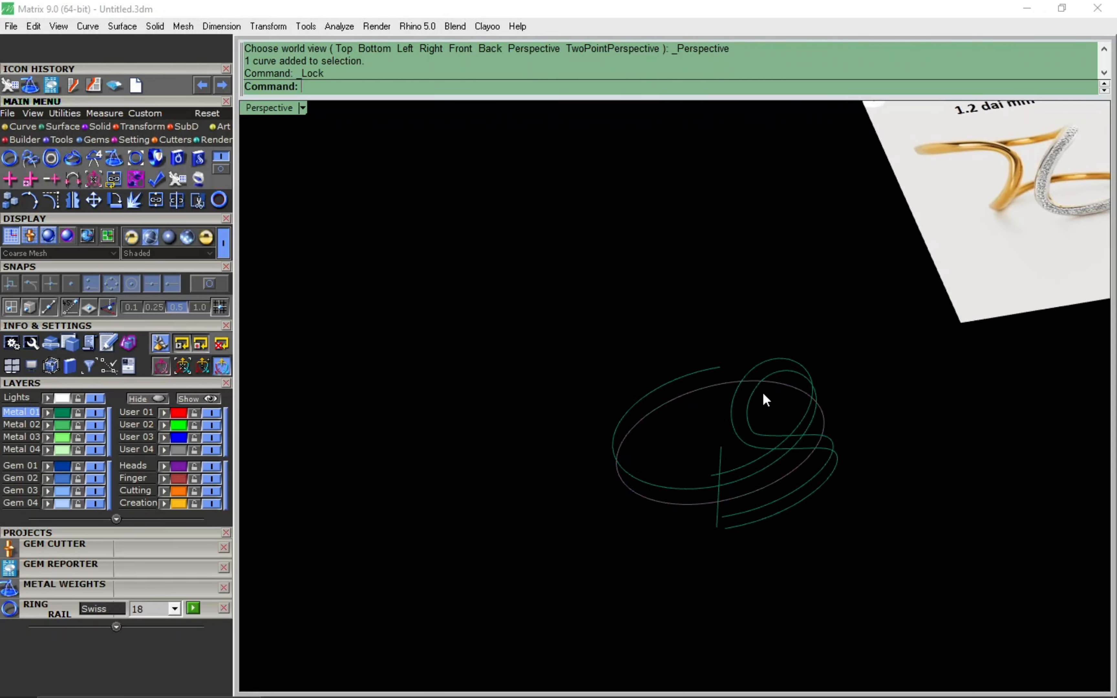
# Step: Trim both loops to the right half of the ring with the vertical line and delete the line
pyautogui.hotkey('ctrl', 'F2')
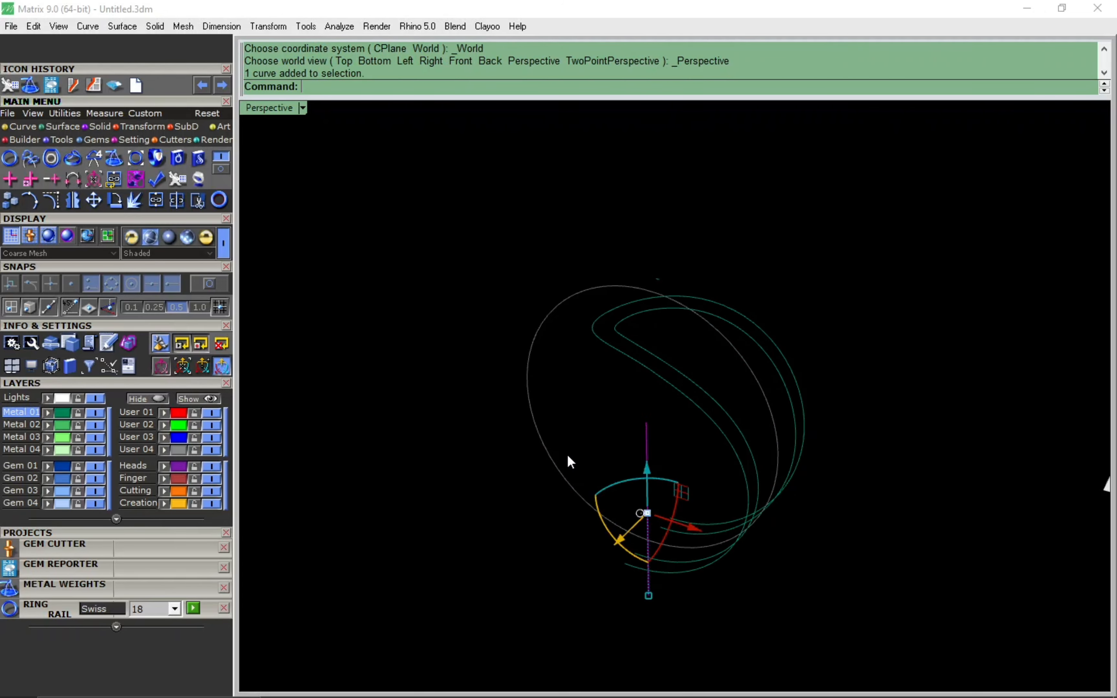
pyautogui.hotkey('ctrl', 'F1')
pyautogui.moveTo(567, 454); pyautogui.dragTo(633, 488, button='right')
pyautogui.scroll(-6, 565, 499)
pyautogui.scroll(2, 598, 527)
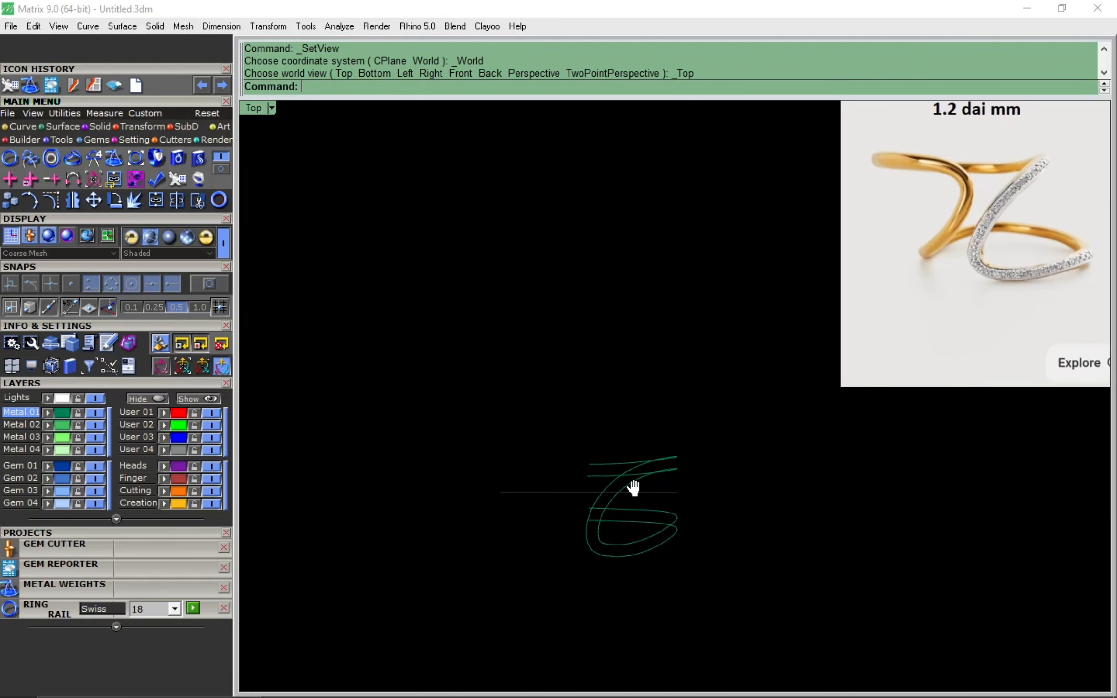
# Step: Polar-array both loops around the origin 0,0,0 in the Top view with 2 items over 360 degrees
pyautogui.scroll(10, 611, 500)
pyautogui.moveTo(594, 524); pyautogui.dragTo(599, 502, button='right')
pyautogui.scroll(-8, 601, 502)
pyautogui.scroll(4, 617, 529)
pyautogui.hotkey('ctrl', 'a')
pyautogui.press('Return')
pyautogui.press('Return')
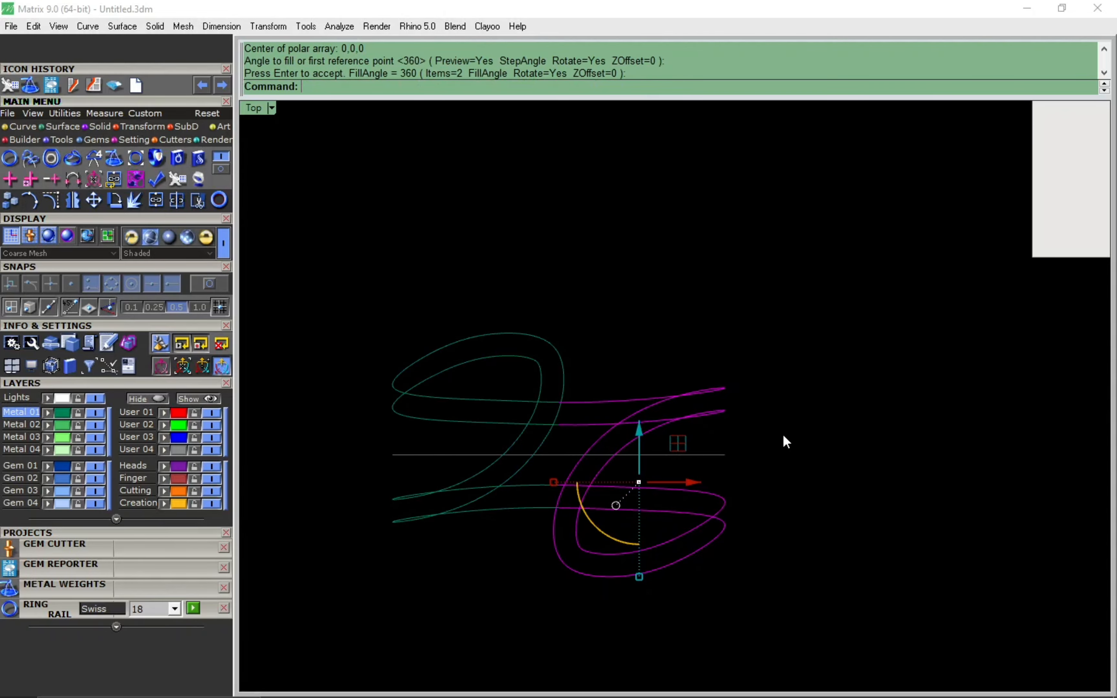
# Step: Compare the arrayed loops with the reference photo and undo the polar array
pyautogui.click(783, 436)
pyautogui.moveTo(783, 437); pyautogui.dragTo(791, 445, button='right')
pyautogui.scroll(-2, 785, 445)
pyautogui.scroll(-8, 719, 457)
pyautogui.moveTo(717, 459)
pyautogui.mouseDown(button='right')
pyautogui.moveTo(729, 476)
pyautogui.moveTo(706, 471)
pyautogui.mouseUp(button='right')
pyautogui.scroll(4, 673, 455)
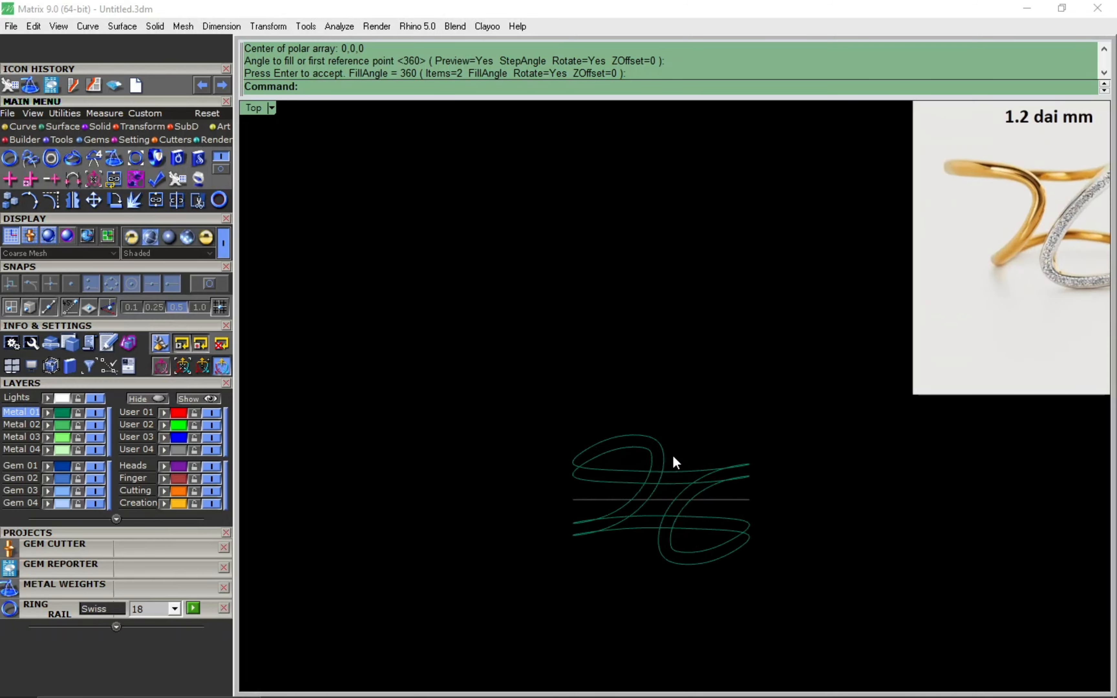
pyautogui.scroll(4, 666, 455)
pyautogui.hotkey('ctrl', 'z')
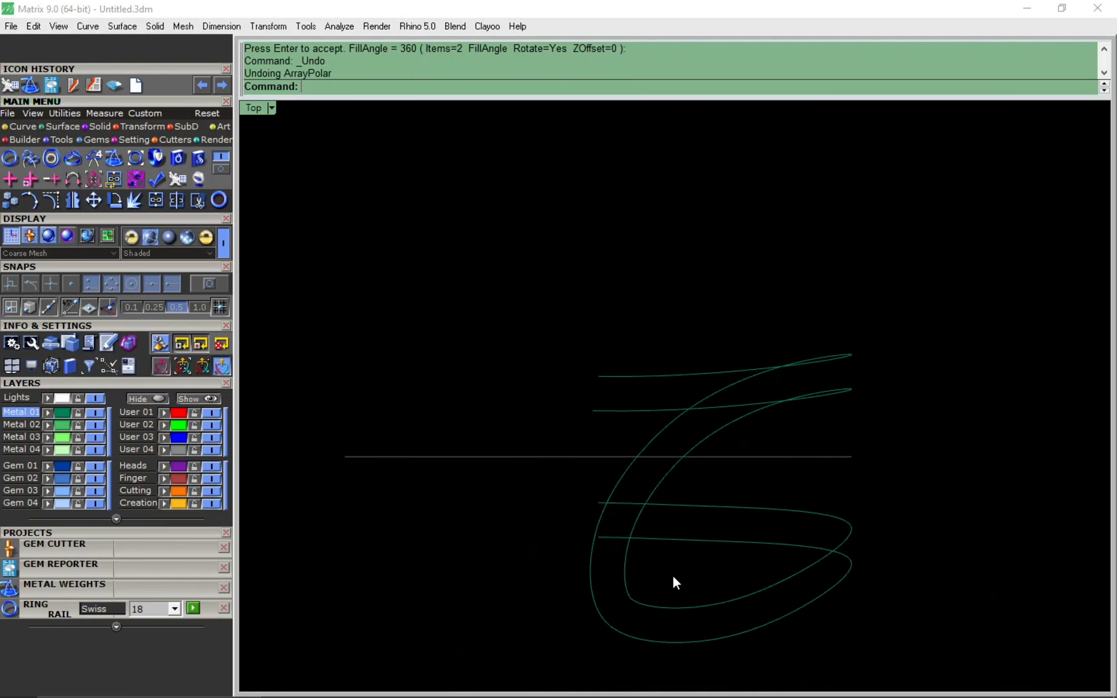
# Step: Try to rebuild the inner offset loop at degree 3, previewing point counts such as 34 and 41
pyautogui.hotkey('ctrl', 'a')
pyautogui.hotkey('ctrl', 'F4')
pyautogui.write('rr')
pyautogui.press('Return')
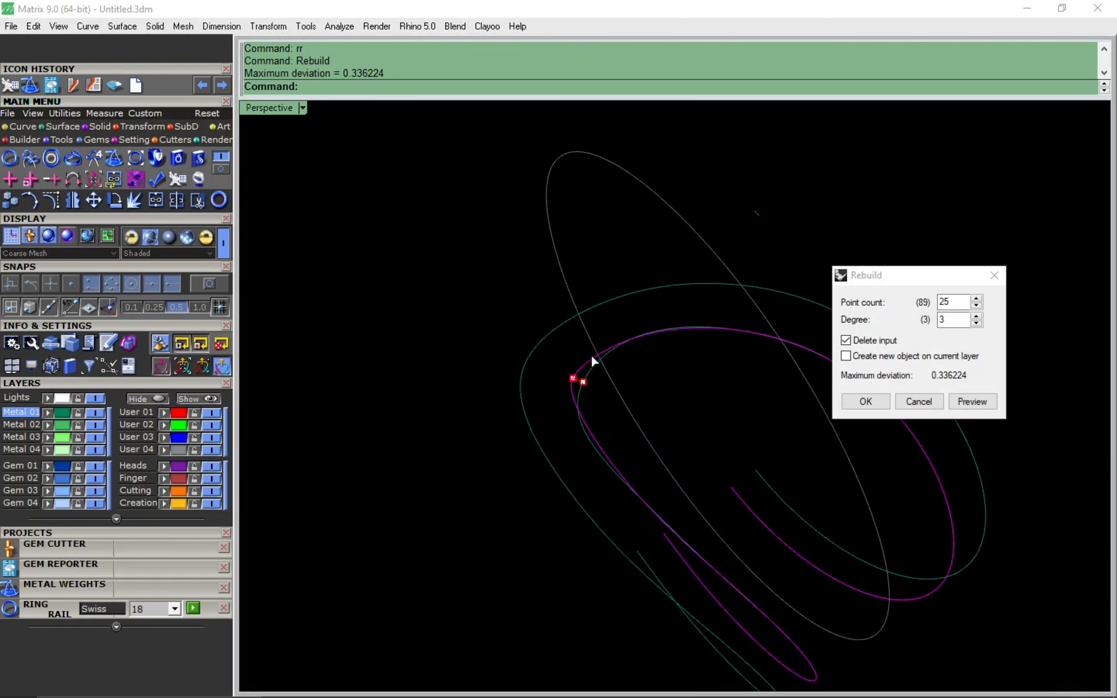
pyautogui.scroll(3, 593, 361)
pyautogui.doubleClick(960, 301)
pyautogui.write('34')
pyautogui.keyDown('shift'); pyautogui.moveTo(611, 394); pyautogui.dragTo(585, 341, button='right'); pyautogui.keyUp('shift')
pyautogui.scroll(-3, 582, 341)
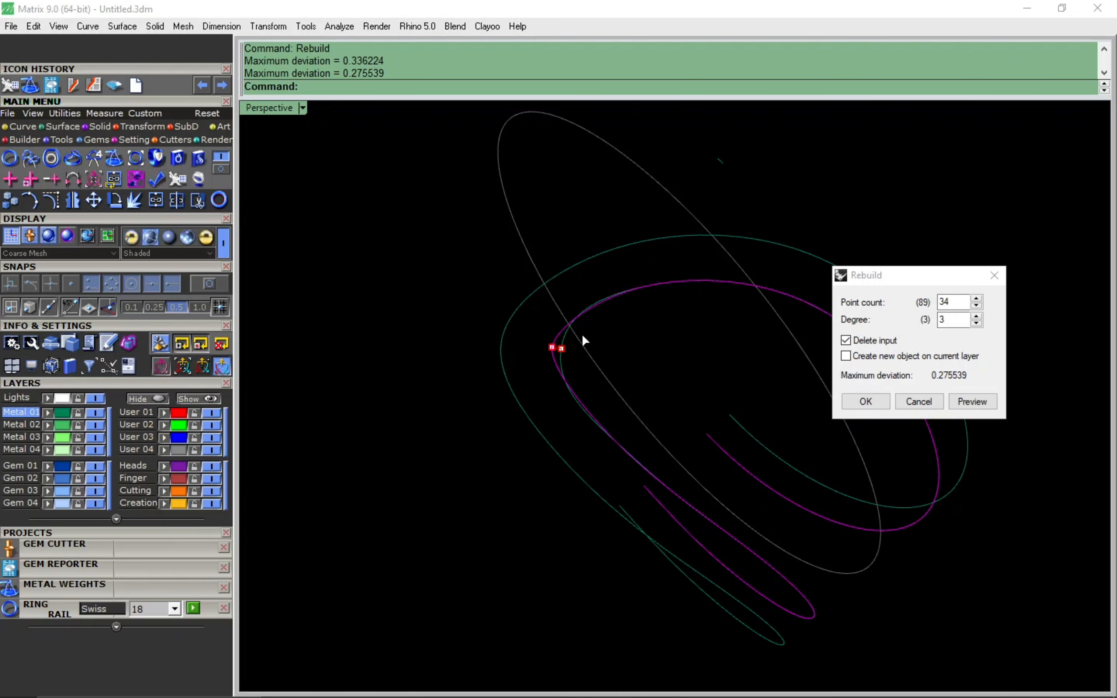
pyautogui.click(968, 402)
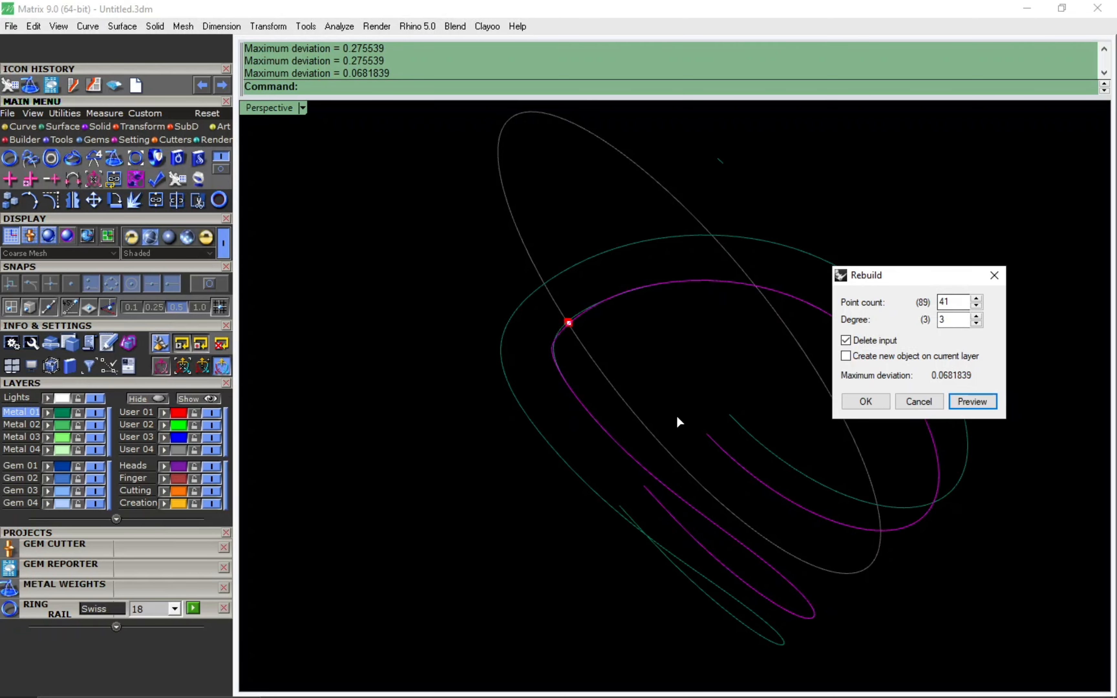
pyautogui.moveTo(677, 417); pyautogui.dragTo(616, 379, button='right')
pyautogui.click(973, 402)
pyautogui.click(866, 401)
# Step: Undo the rebuild of the inner loop
pyautogui.scroll(-5, 615, 402)
pyautogui.hotkey('ctrl', 'z')
pyautogui.click(608, 402)
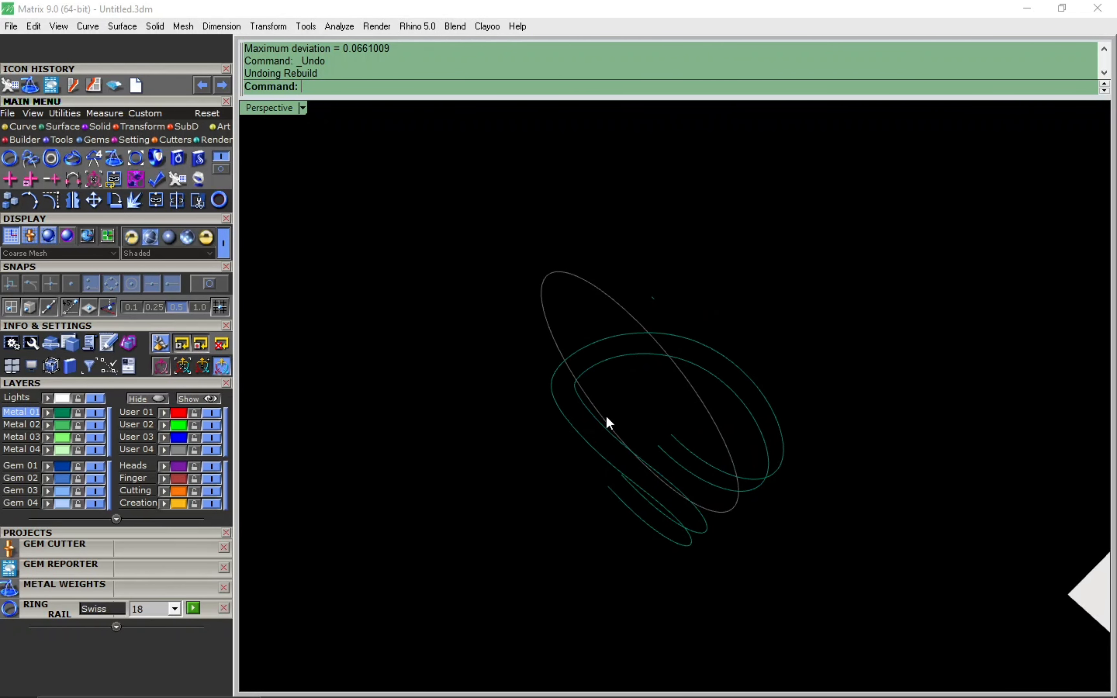
# Step: Delete the inner loop and move the reference photo closer to the ring in the Top view
pyautogui.press('F5')
pyautogui.click(709, 538)
pyautogui.scroll(-5, 709, 524)
pyautogui.moveTo(870, 420); pyautogui.dragTo(647, 484, button='right')
pyautogui.moveTo(865, 289); pyautogui.dragTo(713, 388)
pyautogui.moveTo(712, 388); pyautogui.dragTo(863, 346, button='right')
# Step: Show the remaining loop's control points and nudge the point at its lower-left bend slightly sideways
pyautogui.click(648, 532)
pyautogui.moveTo(607, 547); pyautogui.dragTo(501, 627, button='right')
pyautogui.scroll(4, 568, 614)
pyautogui.press('F10')
pyautogui.moveTo(568, 594); pyautogui.dragTo(533, 580, button='right')
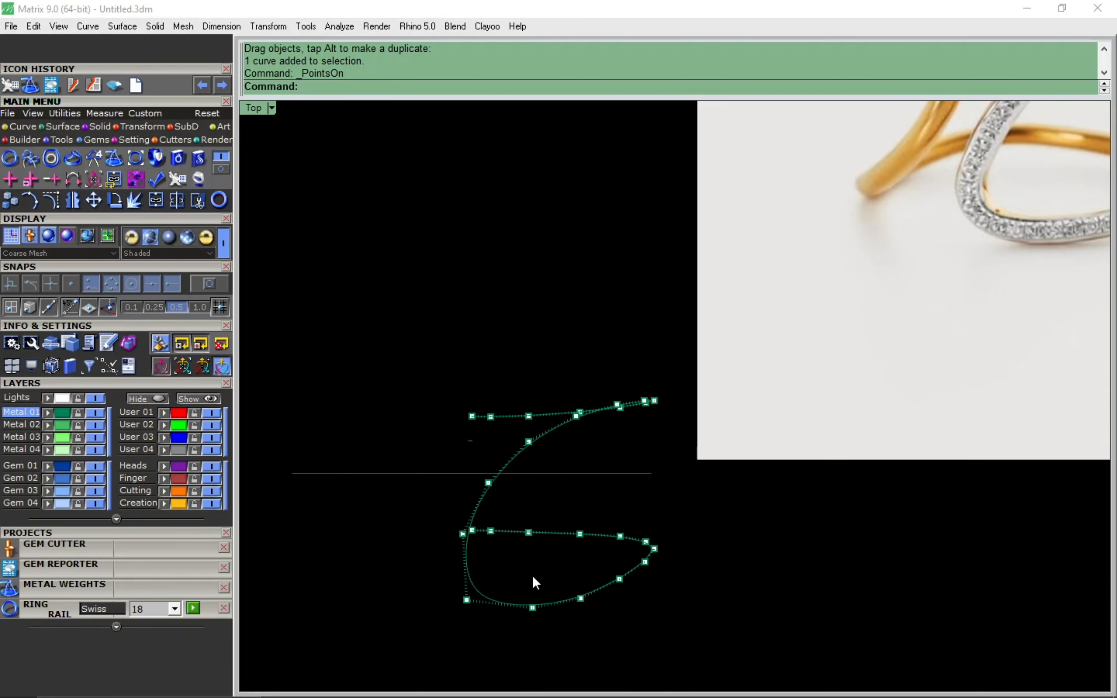
pyautogui.scroll(4, 536, 583)
pyautogui.click(517, 615)
pyautogui.moveTo(557, 576); pyautogui.dragTo(552, 576)
pyautogui.moveTo(378, 573); pyautogui.dragTo(436, 618, button='right')
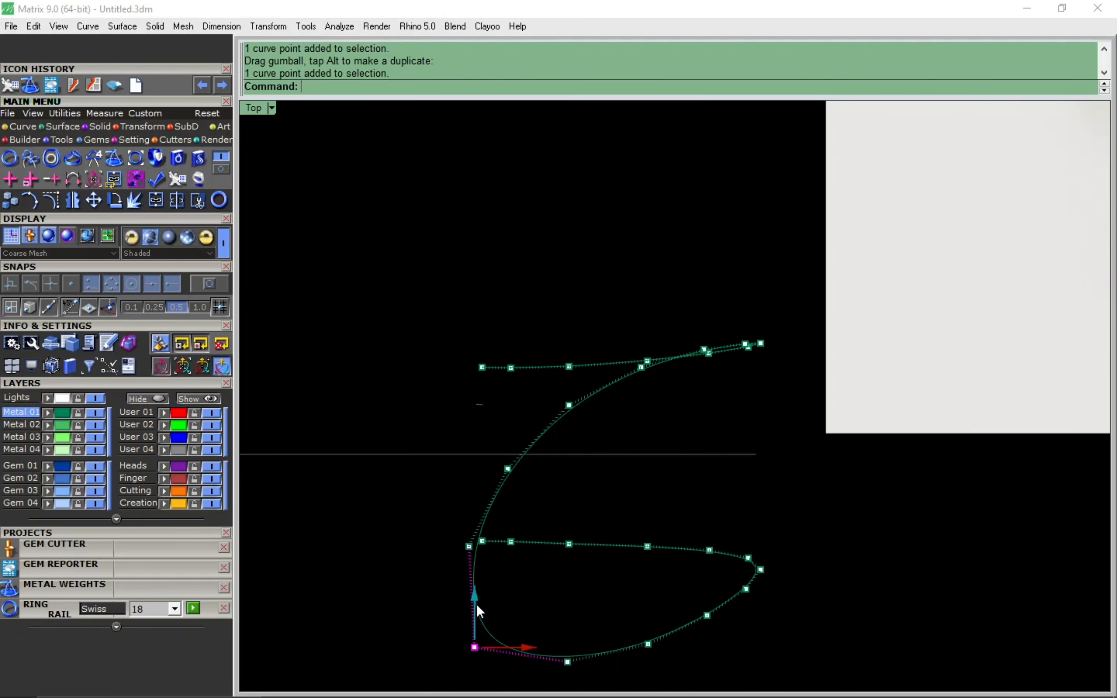
# Step: Hide the control points and delete the tiny leftover curve fragment near the loop's upper end
pyautogui.click(546, 382)
pyautogui.press('Escape')
pyautogui.scroll(-6, 546, 469)
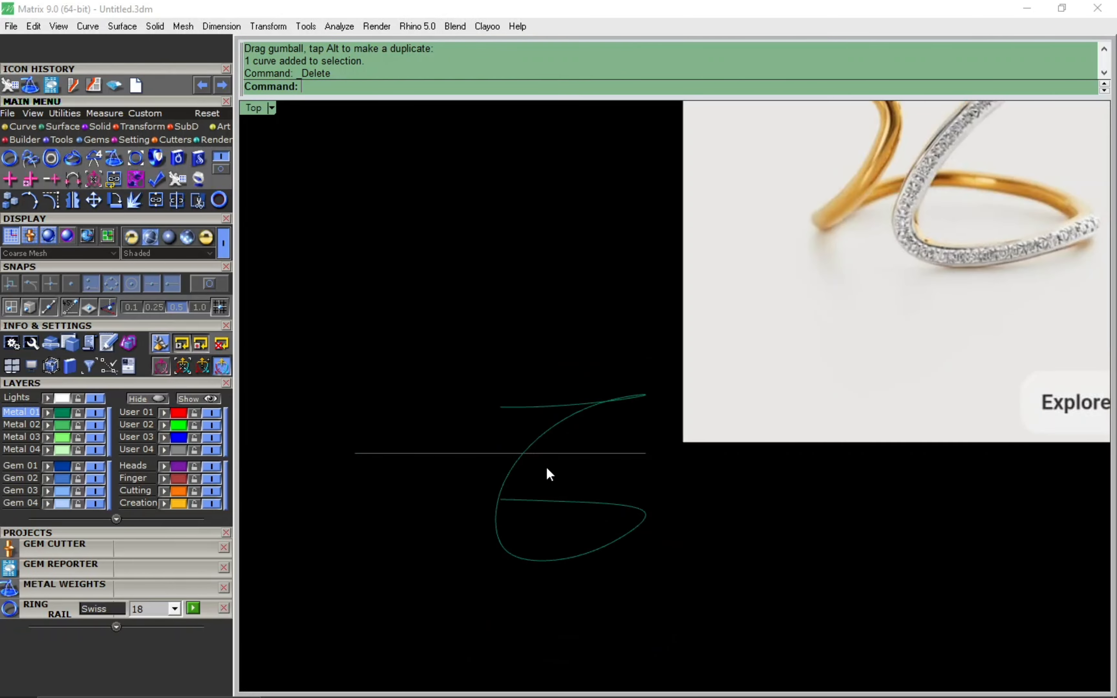
# Step: Nudge the loop's left bend control point slightly right and the corner point below it slightly left
pyautogui.scroll(4, 573, 475)
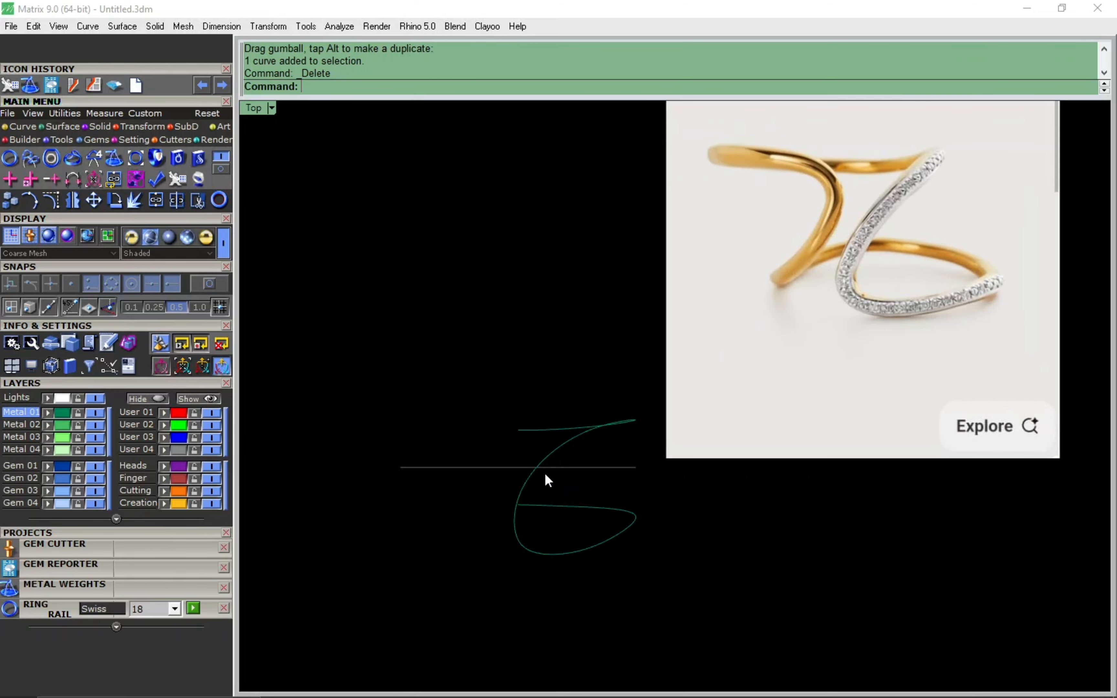
pyautogui.click(525, 484)
pyautogui.press('F10')
pyautogui.scroll(10, 514, 494)
pyautogui.click(553, 498)
pyautogui.hotkey('ctrl', 'z')
pyautogui.scroll(5, 549, 554)
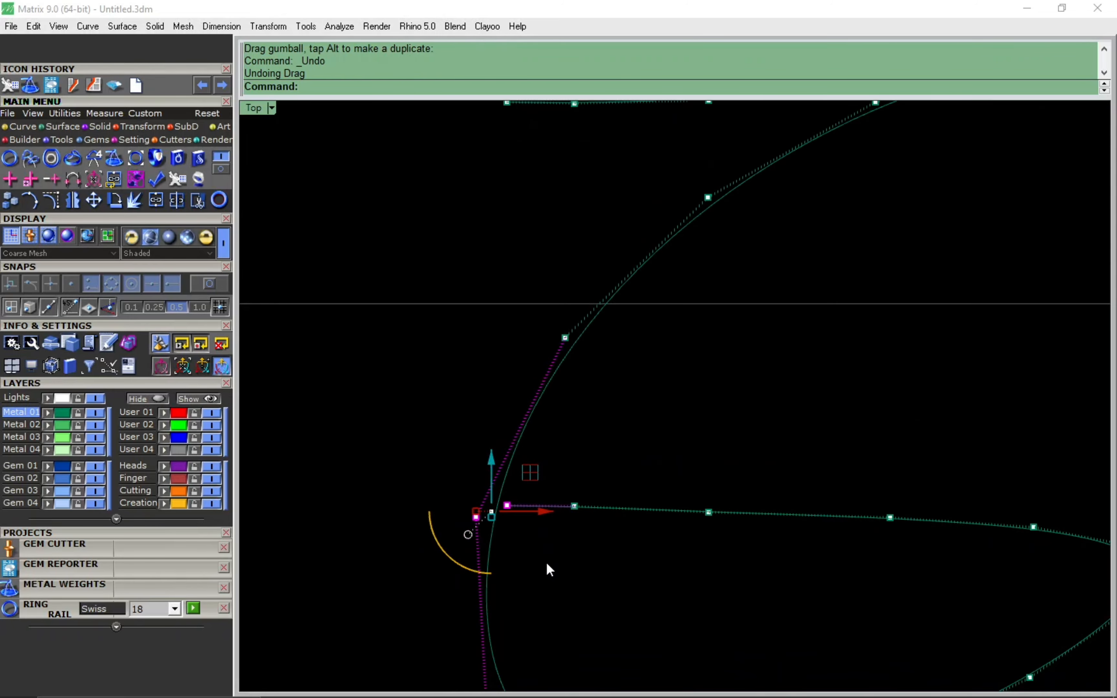
pyautogui.click(520, 479)
pyautogui.scroll(-5, 503, 494)
pyautogui.scroll(3, 544, 436)
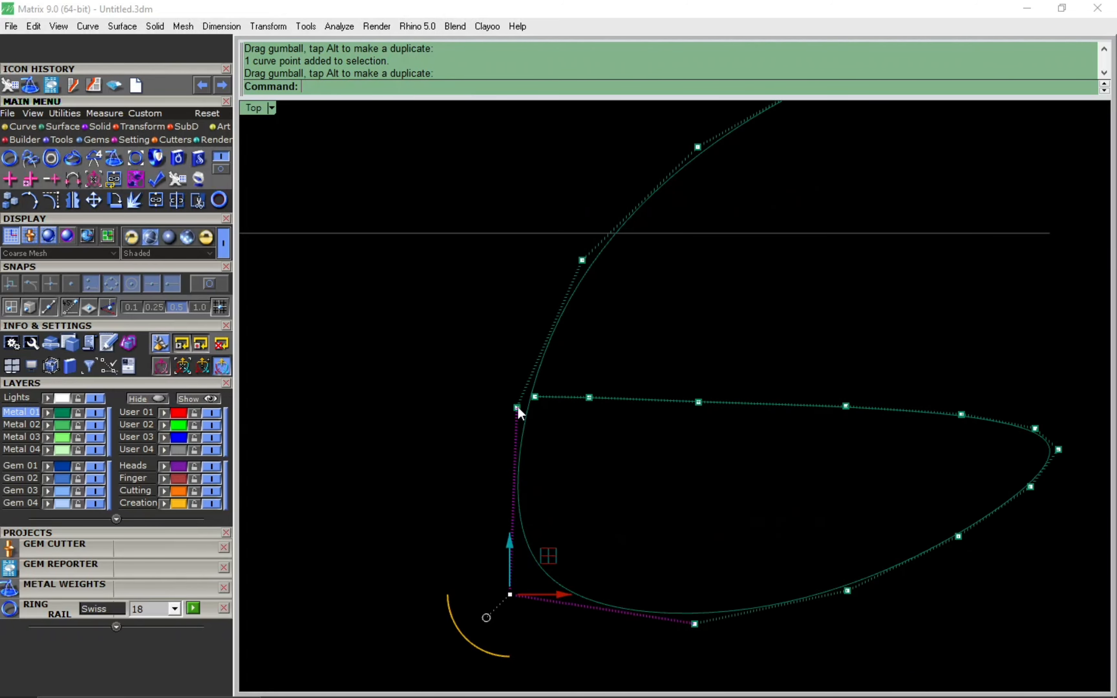
pyautogui.moveTo(564, 366); pyautogui.dragTo(568, 367)
# Step: Rotate the control point at the lower end of the loop's diagonal arc slightly
pyautogui.click(582, 261)
pyautogui.moveTo(610, 288); pyautogui.dragTo(604, 309, button='right')
pyautogui.scroll(-6, 589, 346)
pyautogui.click(556, 432)
pyautogui.click(755, 205)
pyautogui.click(464, 340)
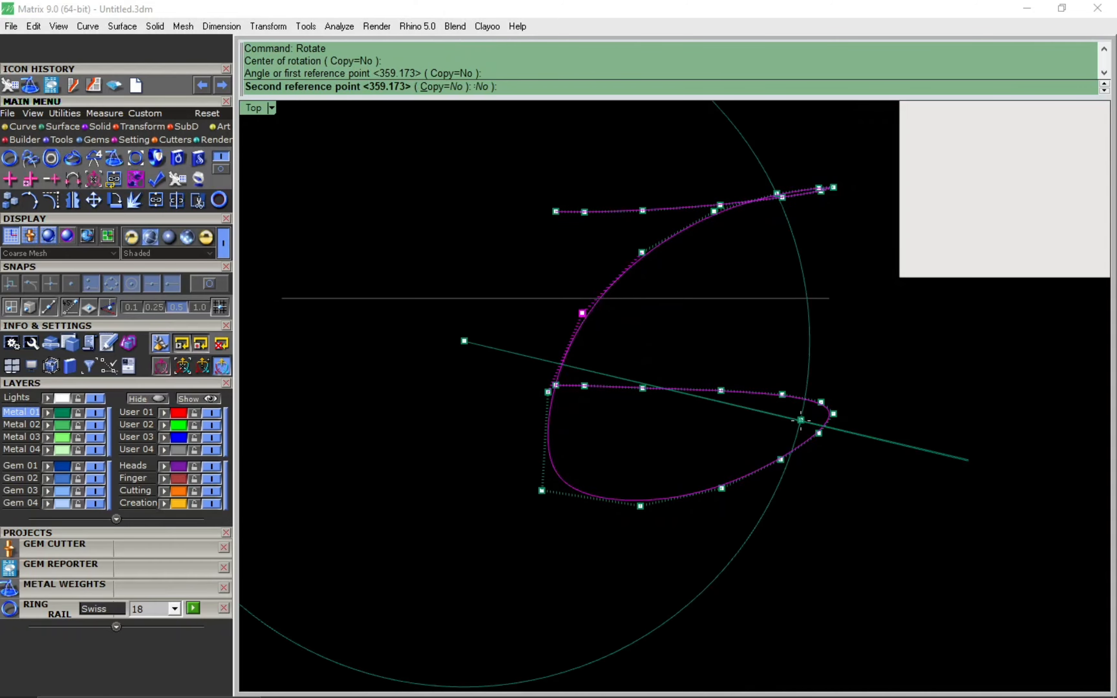
# Step: Rotate the next control point up the loop's diagonal arc slightly
pyautogui.click(642, 252)
pyautogui.moveTo(668, 293); pyautogui.dragTo(639, 382, button='right')
pyautogui.rightClick(639, 381)
pyautogui.click(520, 505)
pyautogui.click(711, 369)
pyautogui.click(811, 304)
pyautogui.hotkey('ctrl', 'z')
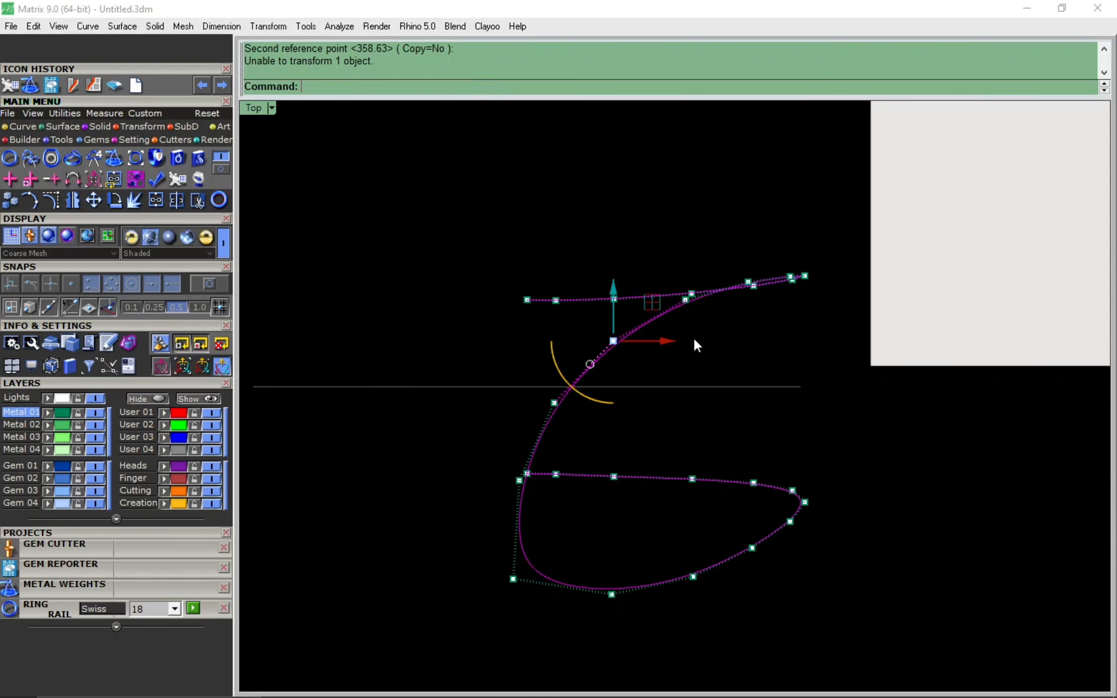
# Step: Polar-array the refined loop around the origin with 2 items over 360 degrees and hide its control points
pyautogui.press('Return')
pyautogui.press('Return')
pyautogui.press('Return')
pyautogui.press('Escape')
# Step: Rebuild the original loop with 36 points at degree 3
pyautogui.scroll(-6, 634, 357)
pyautogui.click(581, 414)
pyautogui.scroll(4, 580, 414)
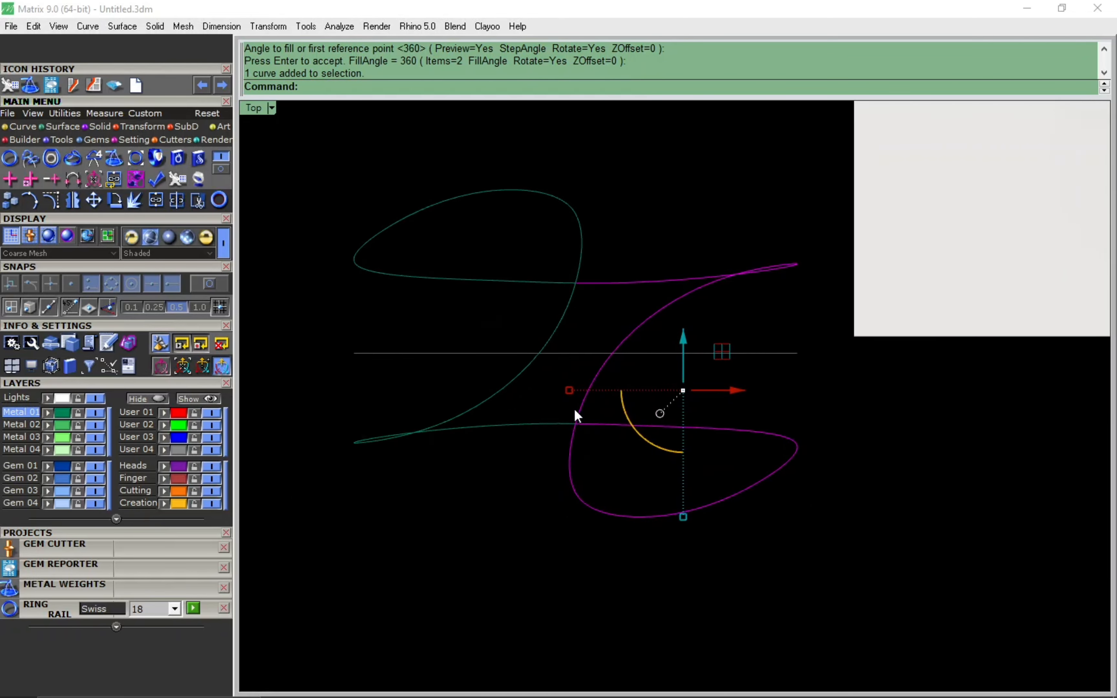
pyautogui.moveTo(574, 408); pyautogui.dragTo(568, 411, button='right')
pyautogui.write('rr')
pyautogui.press('Return')
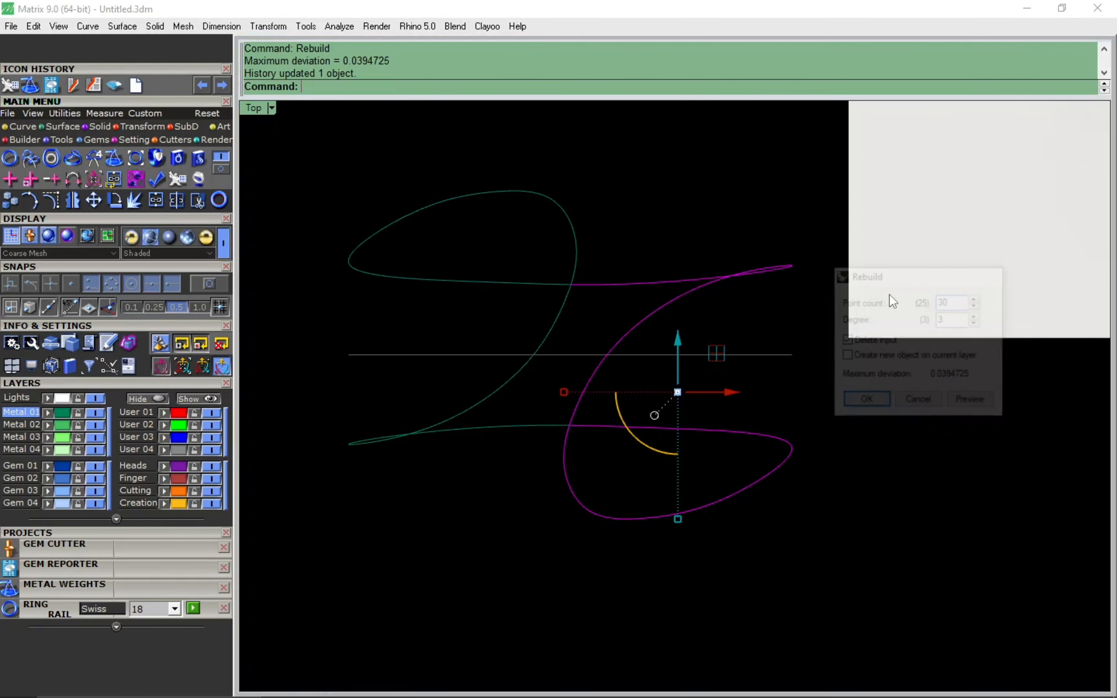
pyautogui.write('30')
pyautogui.scroll(4, 632, 454)
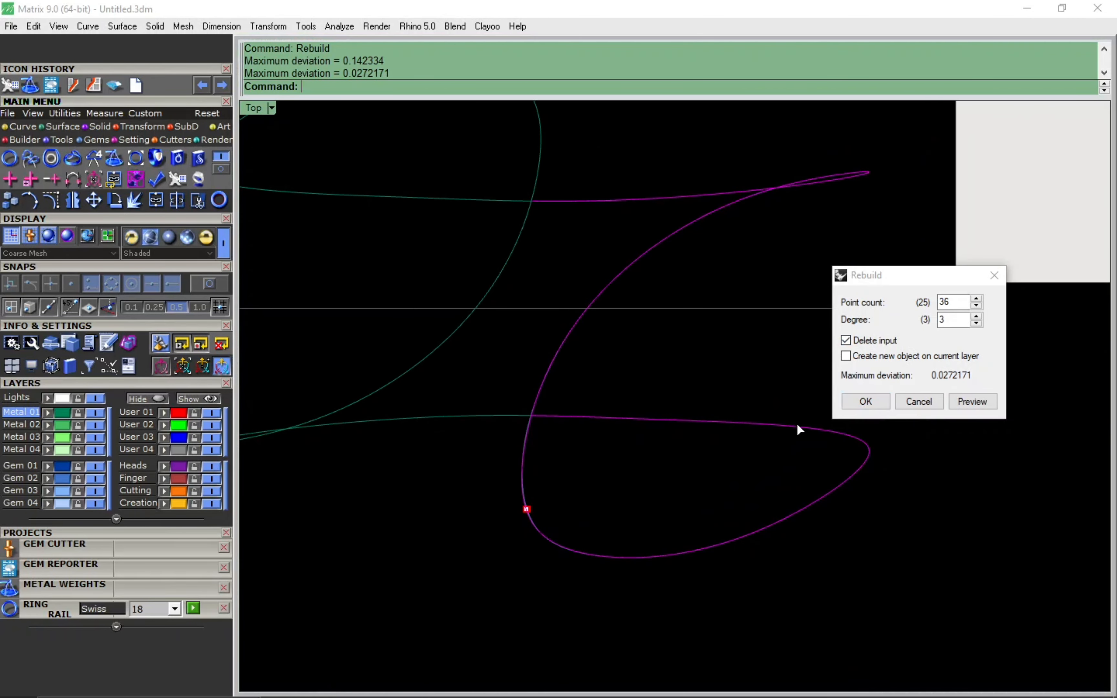
pyautogui.click(866, 401)
# Step: Nudge the rebuilt loop's left bend control point and rotate a point on its lower diagonal arc slightly clockwise
pyautogui.press('F10')
pyautogui.scroll(2, 536, 467)
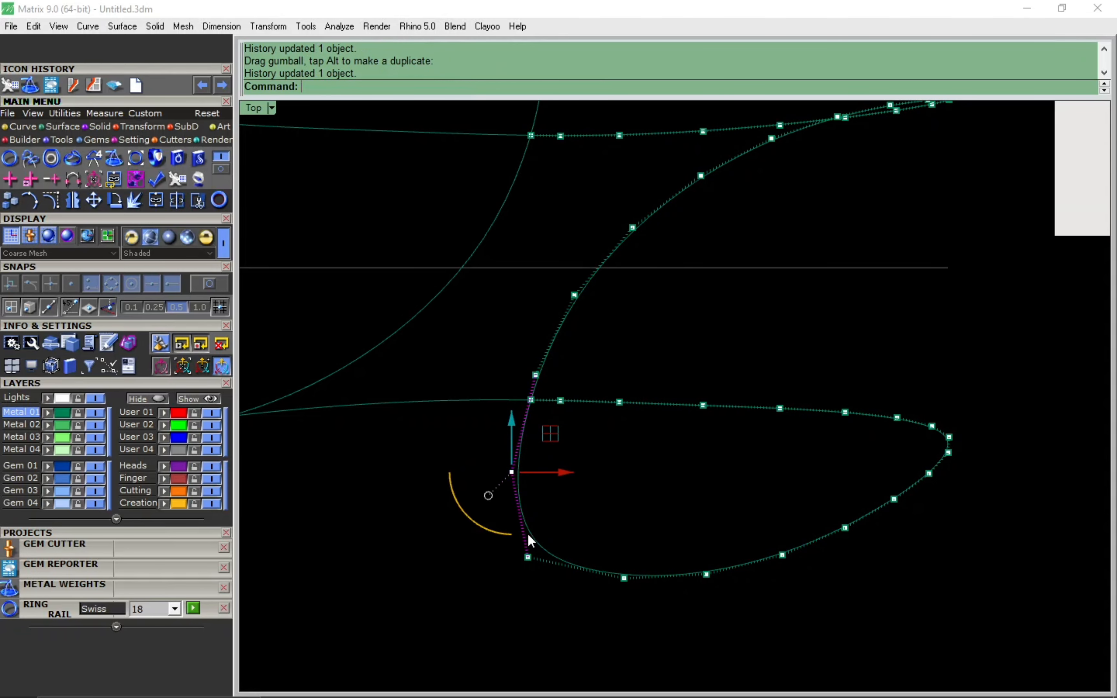
pyautogui.write('r')
pyautogui.press('Return')
pyautogui.click(471, 505)
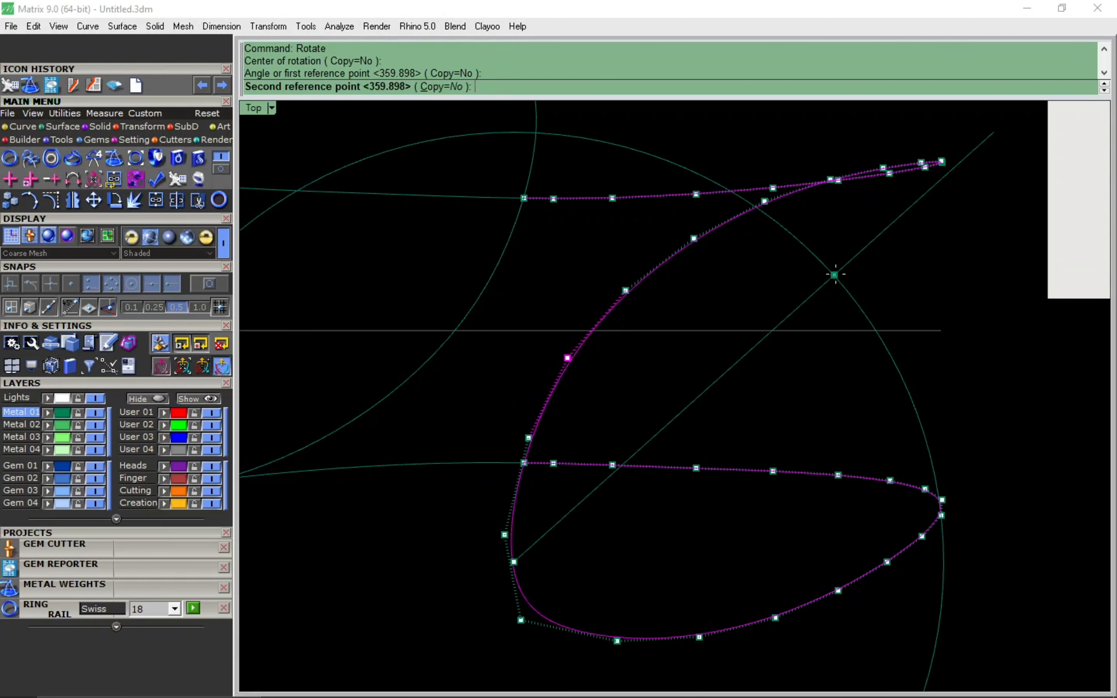
pyautogui.click(865, 318)
pyautogui.press('Escape')
pyautogui.press('Escape')
# Step: Check the shape of the loop pair and delete the arrayed copy
pyautogui.scroll(-8, 688, 360)
pyautogui.scroll(-8, 650, 388)
pyautogui.moveTo(676, 374)
pyautogui.mouseDown(button='right')
pyautogui.moveTo(650, 388)
pyautogui.moveTo(665, 386)
pyautogui.mouseUp(button='right')
pyautogui.scroll(10, 619, 395)
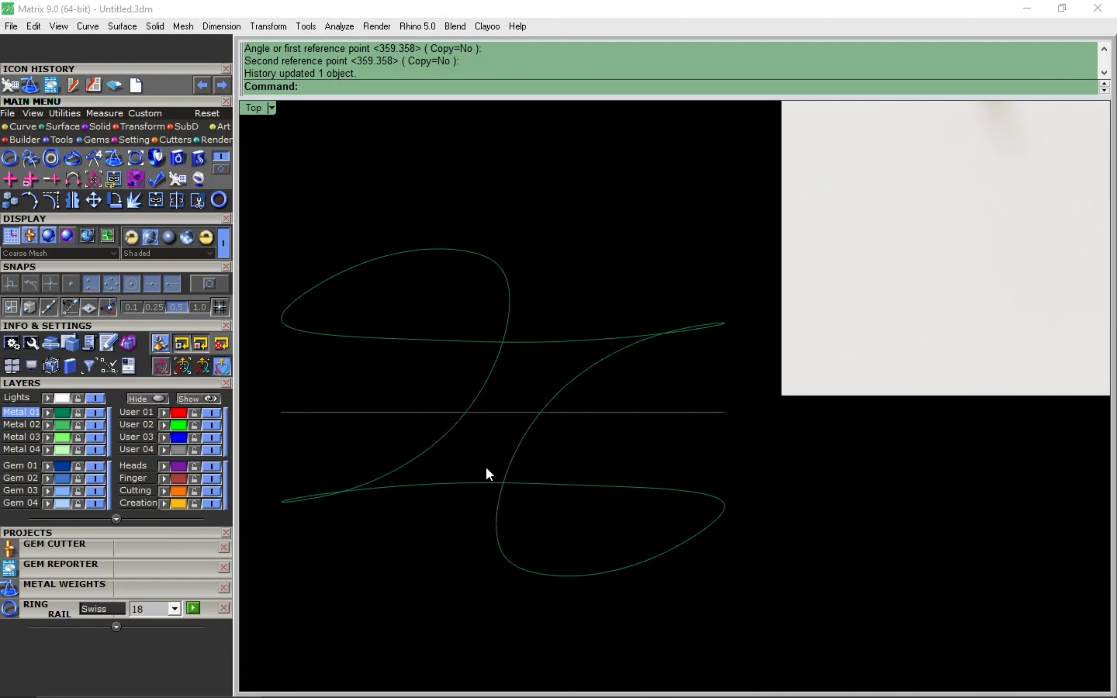
pyautogui.scroll(4, 571, 382)
# Step: Rotate two adjacent control points in the middle of the loop's diagonal arc slightly clockwise
pyautogui.press('F10')
pyautogui.click(570, 380)
pyautogui.rightClick(571, 381)
pyautogui.moveTo(531, 416); pyautogui.dragTo(624, 338)
pyautogui.press('r')
pyautogui.press('Return')
pyautogui.click(492, 563)
pyautogui.click(737, 397)
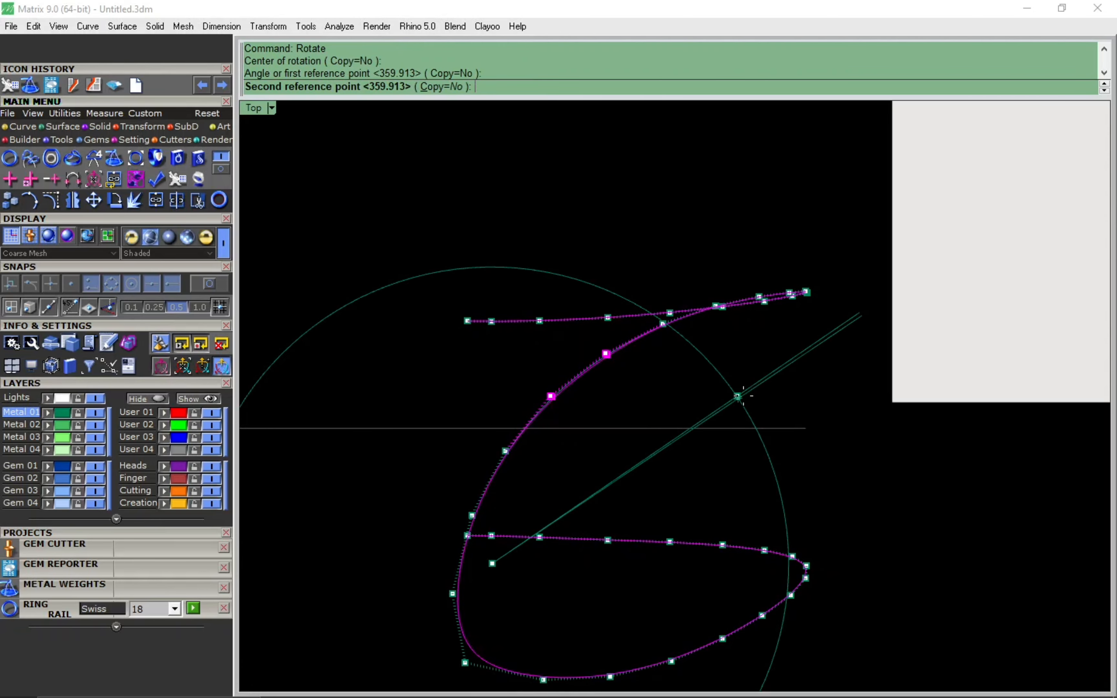
pyautogui.click(738, 396)
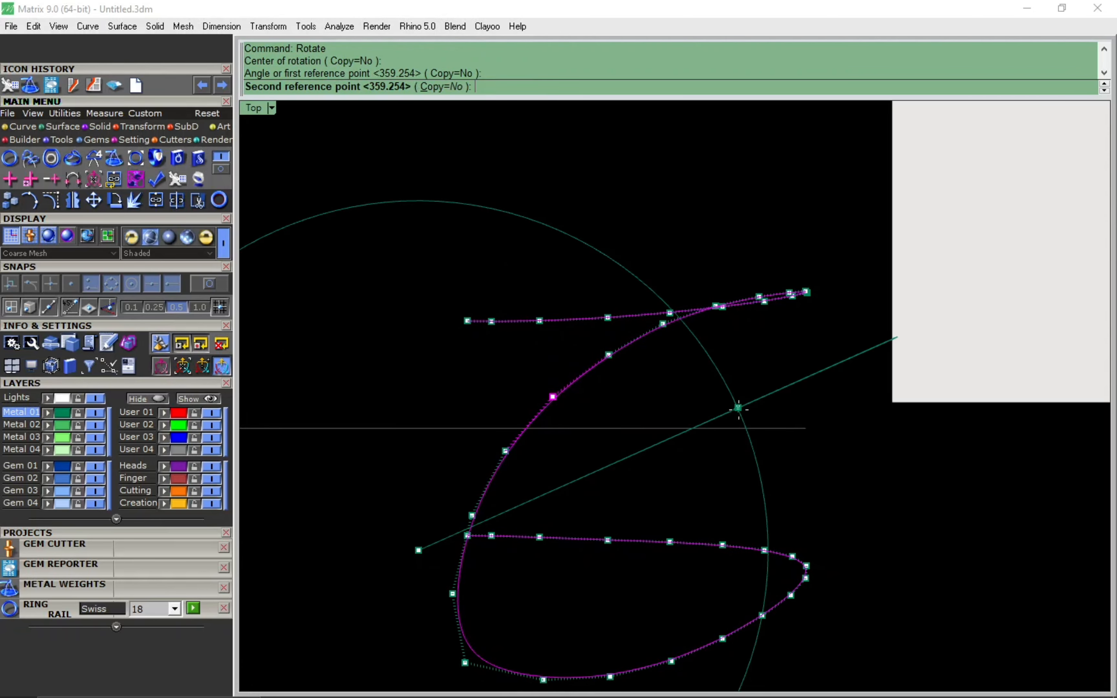
# Step: Rotate the lower of the two diagonal arc points slightly and hide the control points
pyautogui.click(739, 404)
pyautogui.press('F11')
pyautogui.scroll(-1, 655, 365)
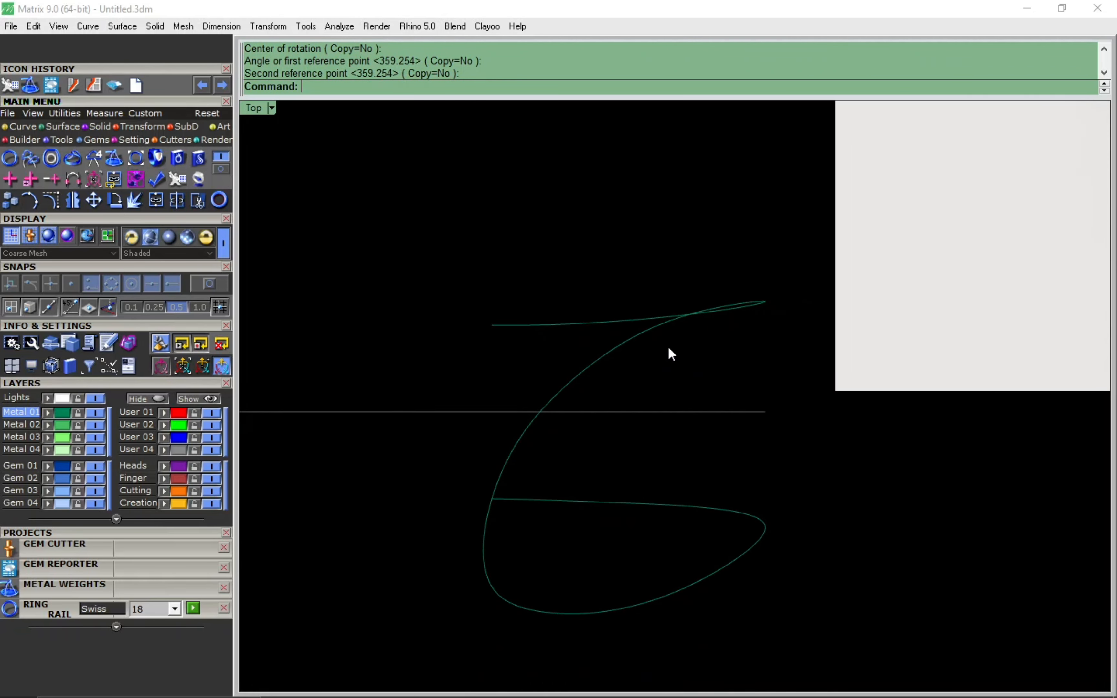
# Step: Check the loop's control points from the front and set the Top view's display mode to Working Shade
pyautogui.scroll(-6, 669, 357)
pyautogui.click(597, 401)
pyautogui.press('F10')
pyautogui.scroll(12, 579, 404)
pyautogui.hotkey('ctrl', 'F2')
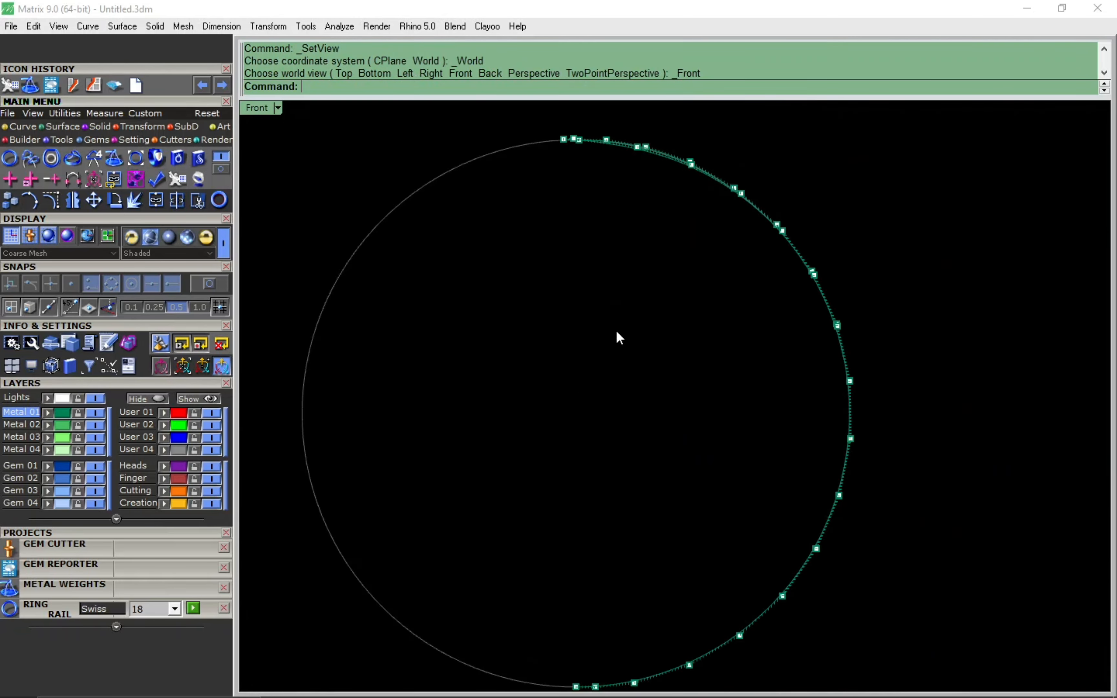
pyautogui.press('F11')
pyautogui.hotkey('ctrl', 'F4')
pyautogui.click(705, 304)
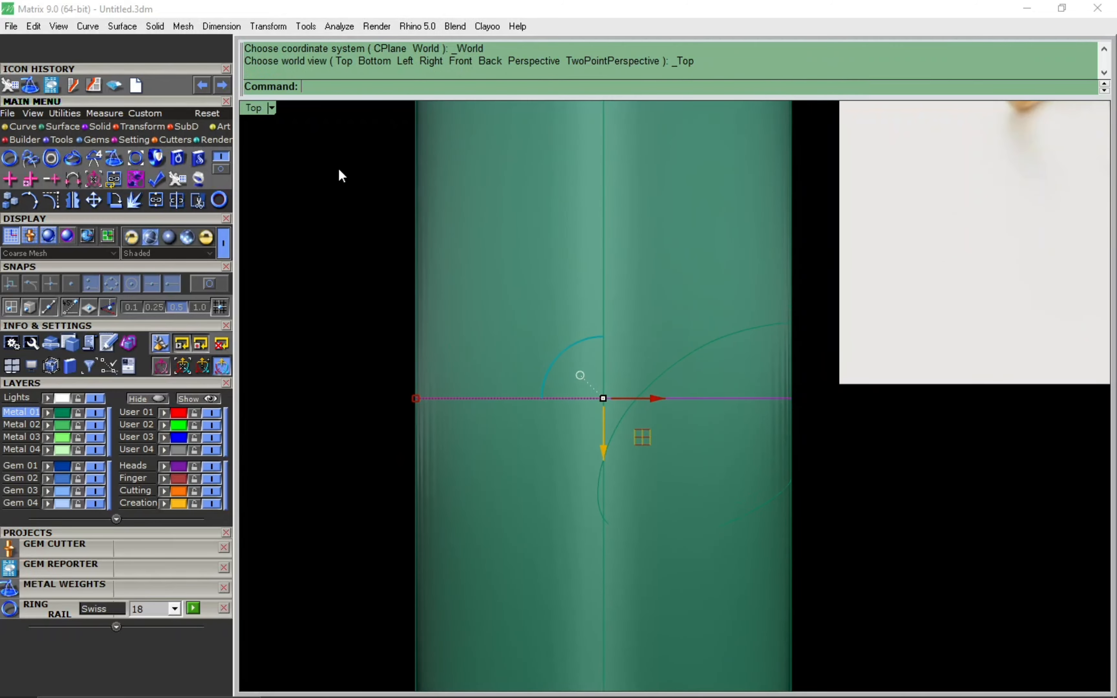
pyautogui.click(272, 108)
pyautogui.click(374, 491)
# Step: Show the loop's control points and lock the finger cylinder surface
pyautogui.click(608, 397)
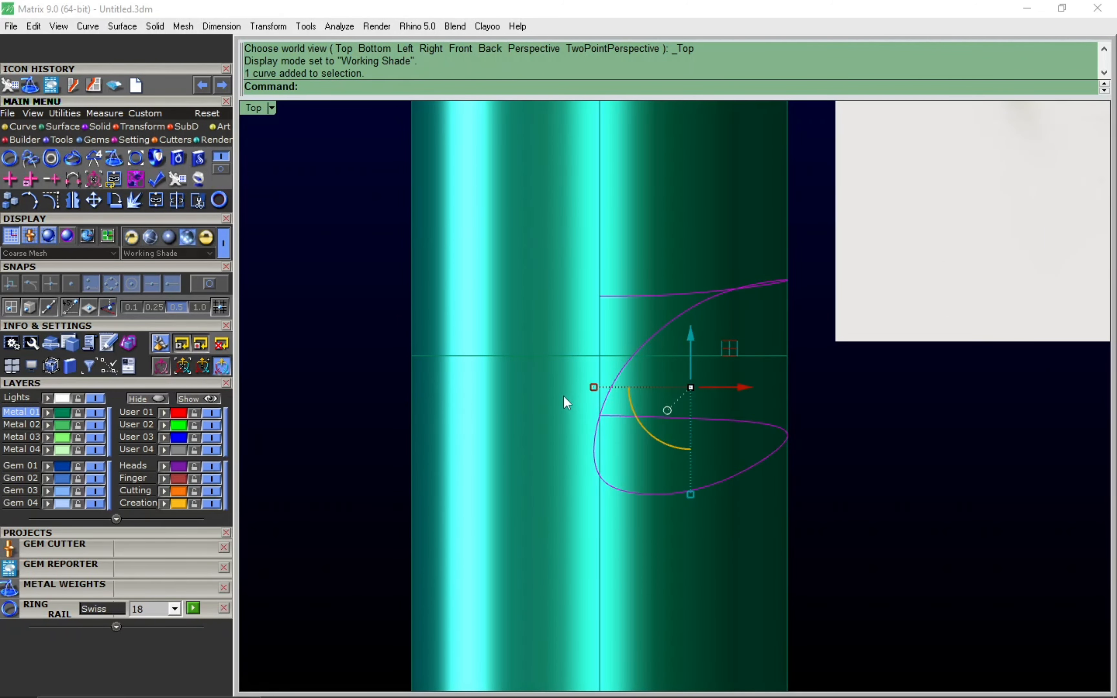
pyautogui.scroll(-4, 549, 416)
pyautogui.scroll(12, 587, 402)
pyautogui.press('F10')
pyautogui.click(590, 403)
pyautogui.hotkey('ctrl', 'l')
# Step: Nudge the control point in the middle of the loop's diagonal arc slightly and hide the control points
pyautogui.click(595, 377)
pyautogui.scroll(4, 615, 353)
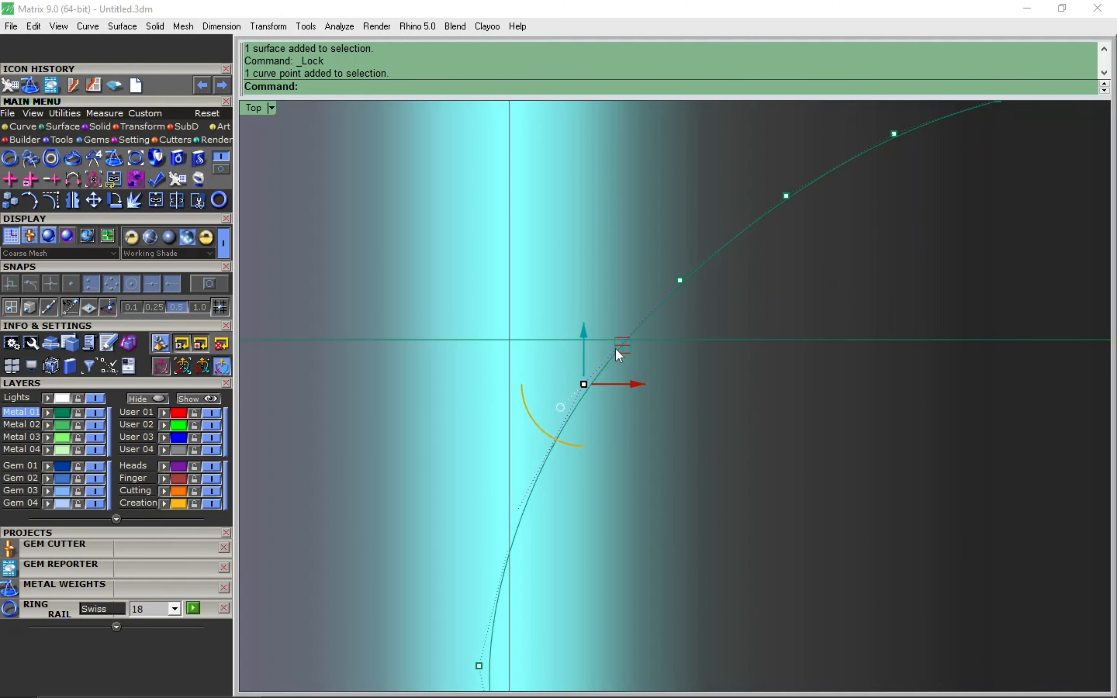
pyautogui.moveTo(615, 348); pyautogui.dragTo(618, 354)
pyautogui.scroll(-9, 618, 355)
pyautogui.scroll(4, 568, 504)
pyautogui.click(609, 539)
pyautogui.scroll(-5, 614, 508)
pyautogui.hotkey('ctrl', 'F4')
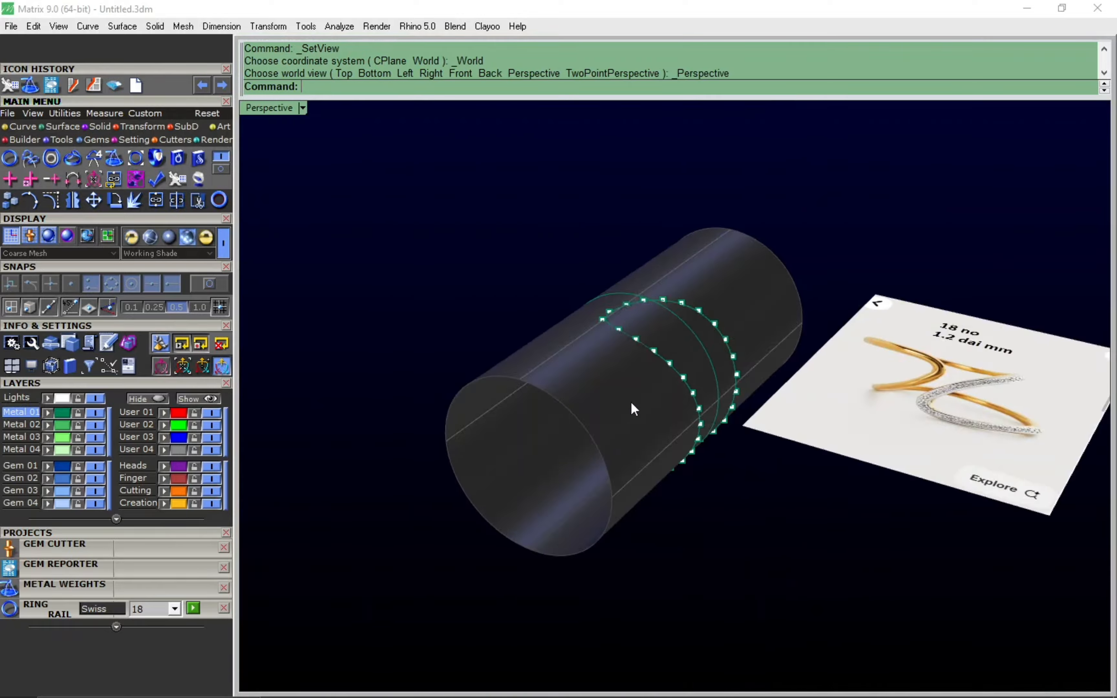
pyautogui.press('Escape')
pyautogui.moveTo(631, 403); pyautogui.dragTo(665, 388, button='right')
# Step: Polar-array the loop about the origin in the Top view with 2 items over 360 degrees
pyautogui.click(668, 390)
pyautogui.hotkey('ctrl', 'F1')
pyautogui.write('ArrayPolar')
pyautogui.press('Return')
pyautogui.press('Return')
pyautogui.scroll(6, 628, 376)
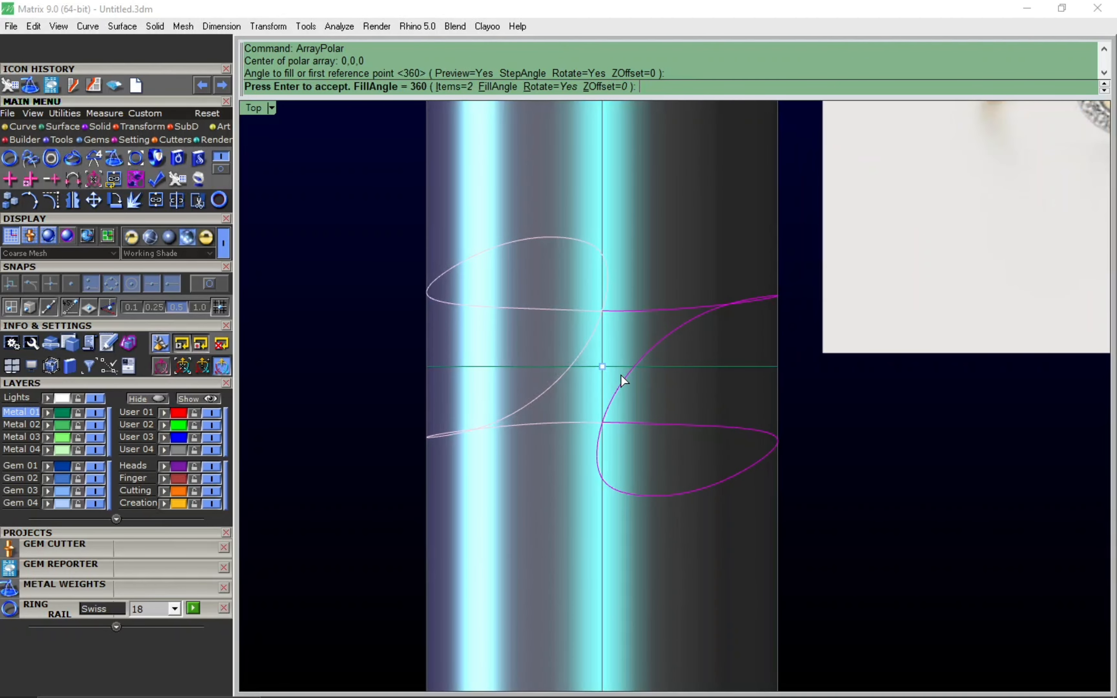
pyautogui.scroll(-3, 620, 375)
pyautogui.scroll(3, 622, 367)
pyautogui.press('Return')
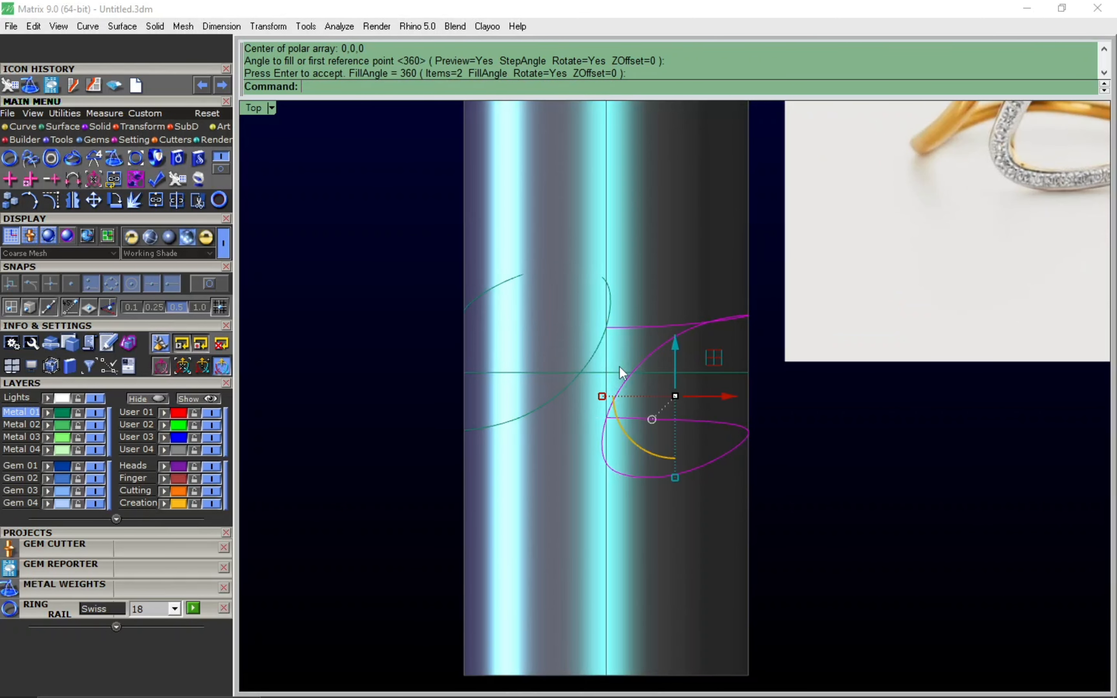
# Step: Rotate the control points at the top of the loop slightly counter-clockwise in the Front view
pyautogui.hotkey('ctrl', 'F2')
pyautogui.press('F10')
pyautogui.scroll(3, 601, 275)
pyautogui.moveTo(556, 255); pyautogui.dragTo(667, 318)
pyautogui.press('r')
pyautogui.press('Return')
pyautogui.click(671, 180)
pyautogui.click(663, 177)
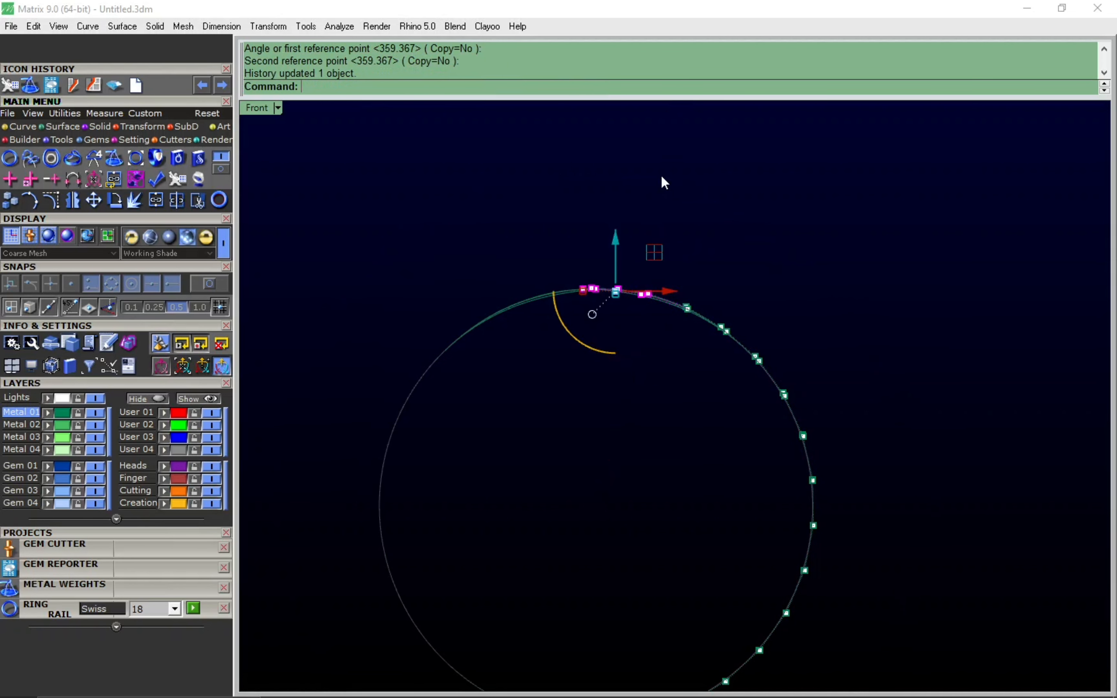
# Step: Rotate a wider group of the loop's upper control points slightly counter-clockwise in the Front view
pyautogui.scroll(2, 606, 247)
pyautogui.moveTo(496, 238); pyautogui.dragTo(819, 370)
pyautogui.press('r')
pyautogui.press('Return')
pyautogui.click(653, 185)
pyautogui.click(646, 189)
# Step: Switch the Top view to wireframe display and hide the loop's control points
pyautogui.hotkey('ctrl', 'F1')
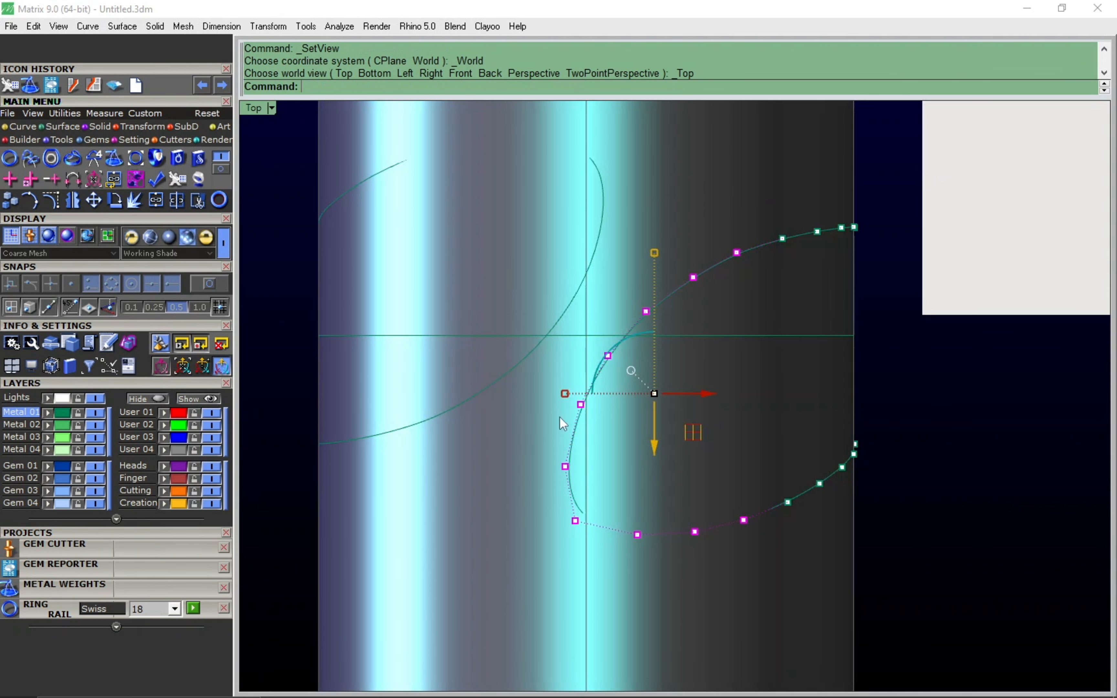
pyautogui.write('w')
pyautogui.press('Return')
pyautogui.scroll(2, 572, 441)
pyautogui.click(540, 468)
pyautogui.moveTo(541, 469); pyautogui.dragTo(537, 486, button='right')
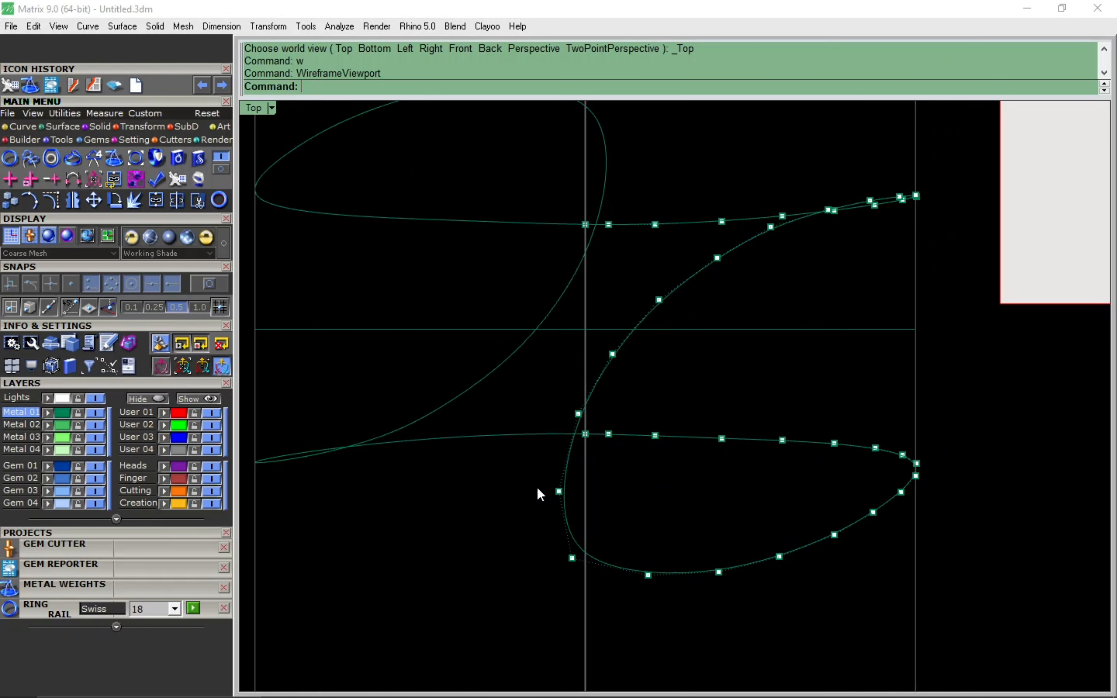
pyautogui.scroll(-4, 489, 511)
pyautogui.scroll(2, 535, 491)
pyautogui.press('Escape')
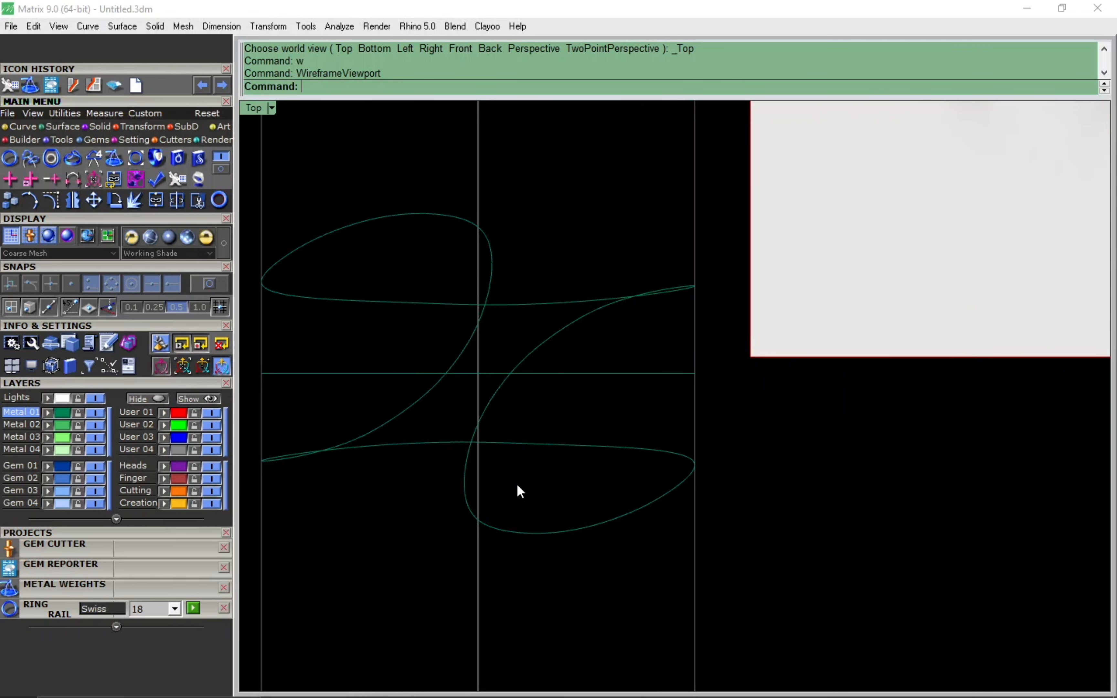
# Step: Nudge control points near the middle of the loop's diagonal arc and hide the control points
pyautogui.click(552, 357)
pyautogui.press('F10')
pyautogui.scroll(2, 552, 360)
pyautogui.moveTo(491, 367); pyautogui.dragTo(546, 397)
pyautogui.scroll(2, 542, 342)
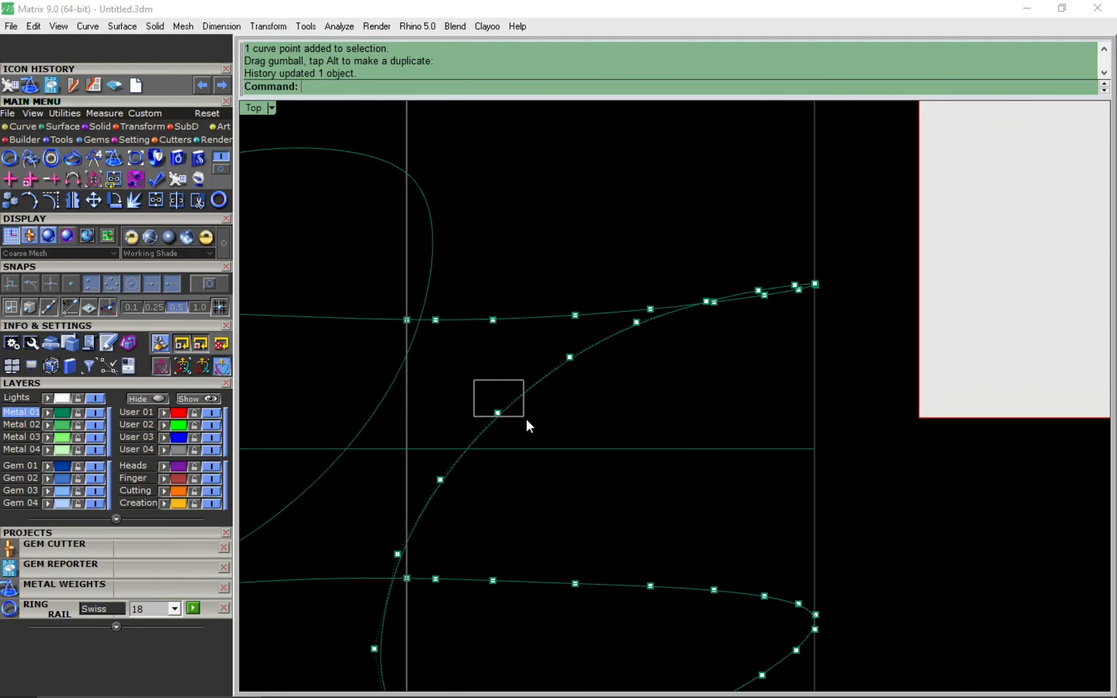
pyautogui.press('Escape')
pyautogui.press('Escape')
pyautogui.scroll(-3, 572, 389)
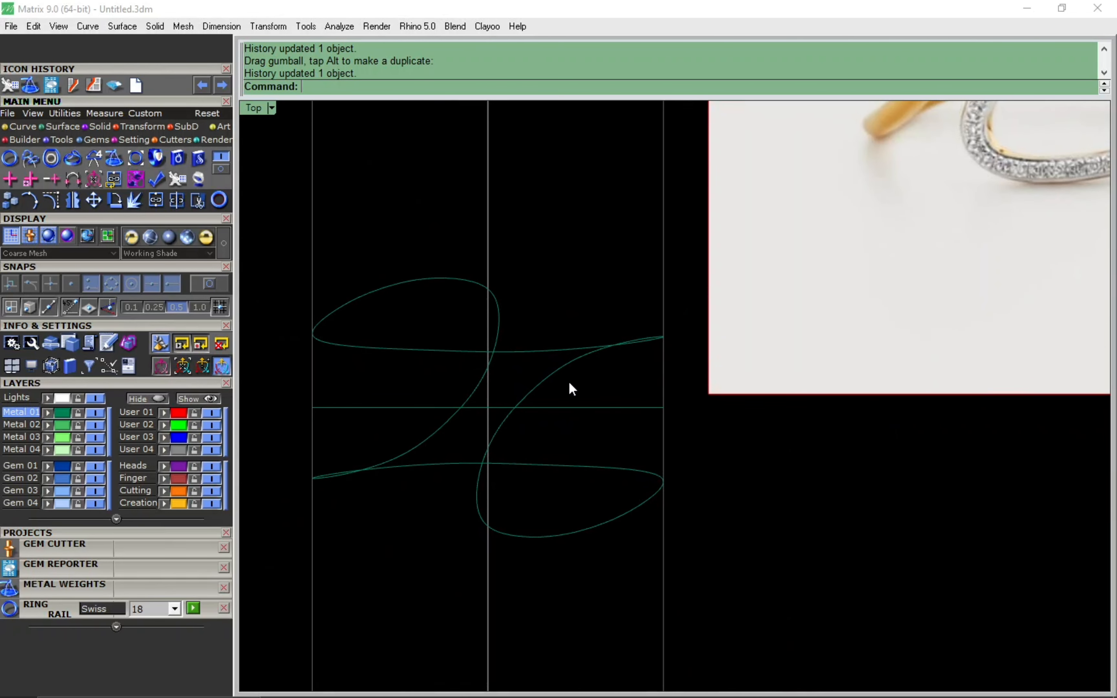
# Step: Examine the loop pair in the Right view and compare its Top view shape with the reference photo
pyautogui.press('F3')
pyautogui.moveTo(611, 335); pyautogui.dragTo(533, 454, button='right')
pyautogui.press('F10')
pyautogui.scroll(4, 524, 461)
pyautogui.scroll(-4, 621, 424)
pyautogui.press('Escape')
pyautogui.press('F1')
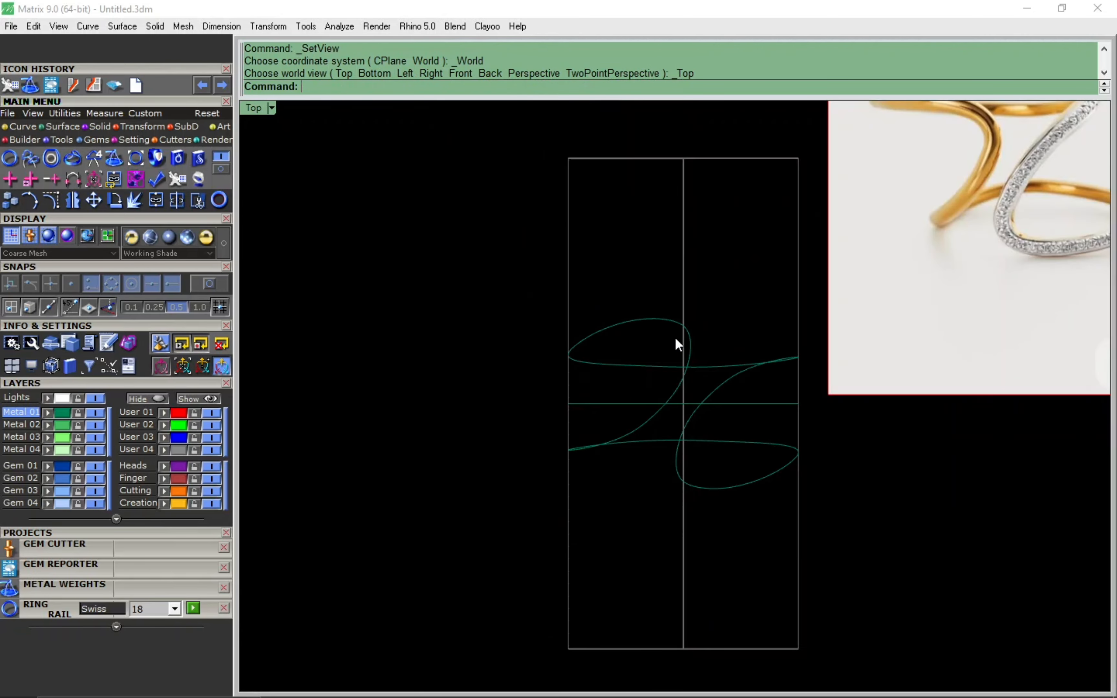
pyautogui.moveTo(666, 349); pyautogui.dragTo(609, 334, button='right')
pyautogui.scroll(-2, 693, 390)
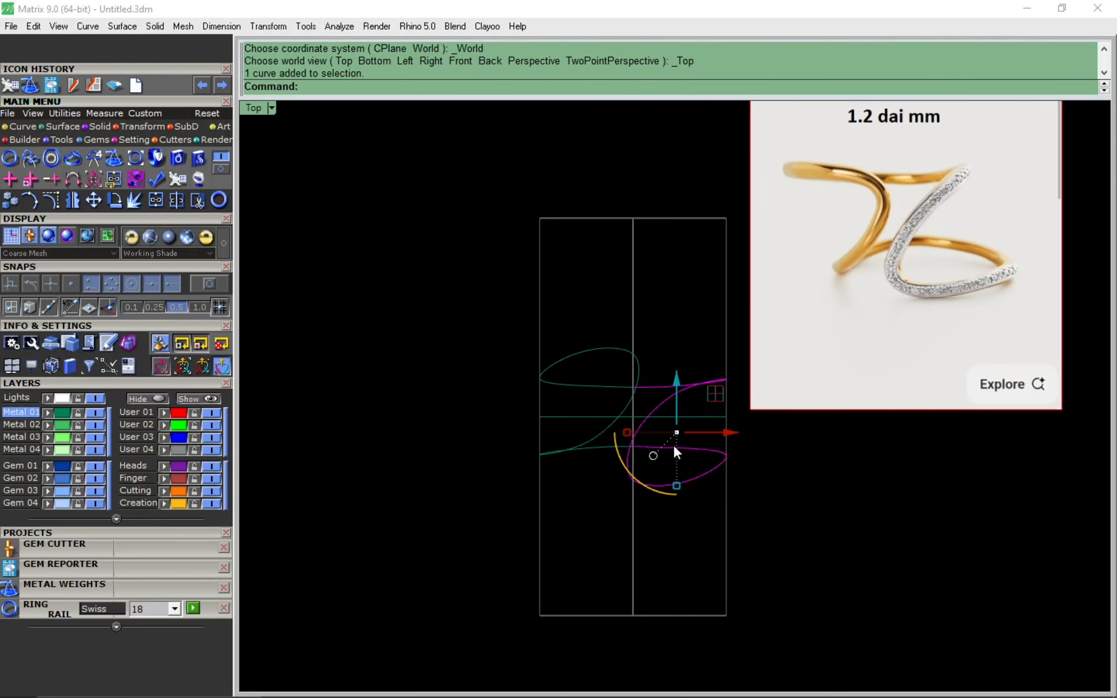
# Step: Abandon the cage edit of the loop and delete its arrayed copy in the Right view
pyautogui.press('F3')
pyautogui.scroll(6, 656, 371)
pyautogui.write('cag')
pyautogui.press('Return')
pyautogui.press('Escape')
pyautogui.click(798, 217)
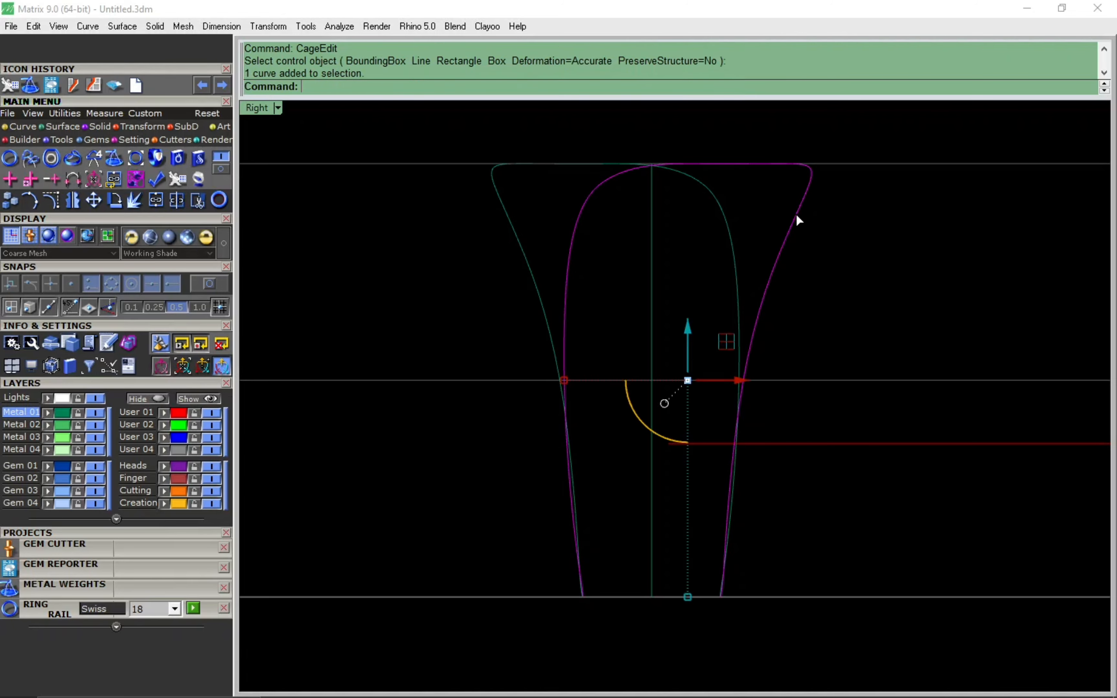
pyautogui.press('Delete')
# Step: Examine the remaining loop's control points around its mid-height in the Right view
pyautogui.moveTo(785, 369); pyautogui.dragTo(445, 448)
pyautogui.scroll(-8, 605, 395)
pyautogui.press('F1')
pyautogui.click(743, 372)
pyautogui.press('F3')
pyautogui.scroll(8, 632, 410)
pyautogui.moveTo(709, 406); pyautogui.dragTo(455, 469)
pyautogui.press('F10')
pyautogui.moveTo(706, 372); pyautogui.dragTo(640, 462)
pyautogui.scroll(-4, 641, 508)
# Step: Recreate the second loop by polar-arraying the curve about origin 0 over 360 degrees
pyautogui.press('F1')
pyautogui.write('a')
pyautogui.press('Return')
pyautogui.write('0')
pyautogui.press('Return')
pyautogui.press('Return')
pyautogui.press('Return')
pyautogui.press('Return')
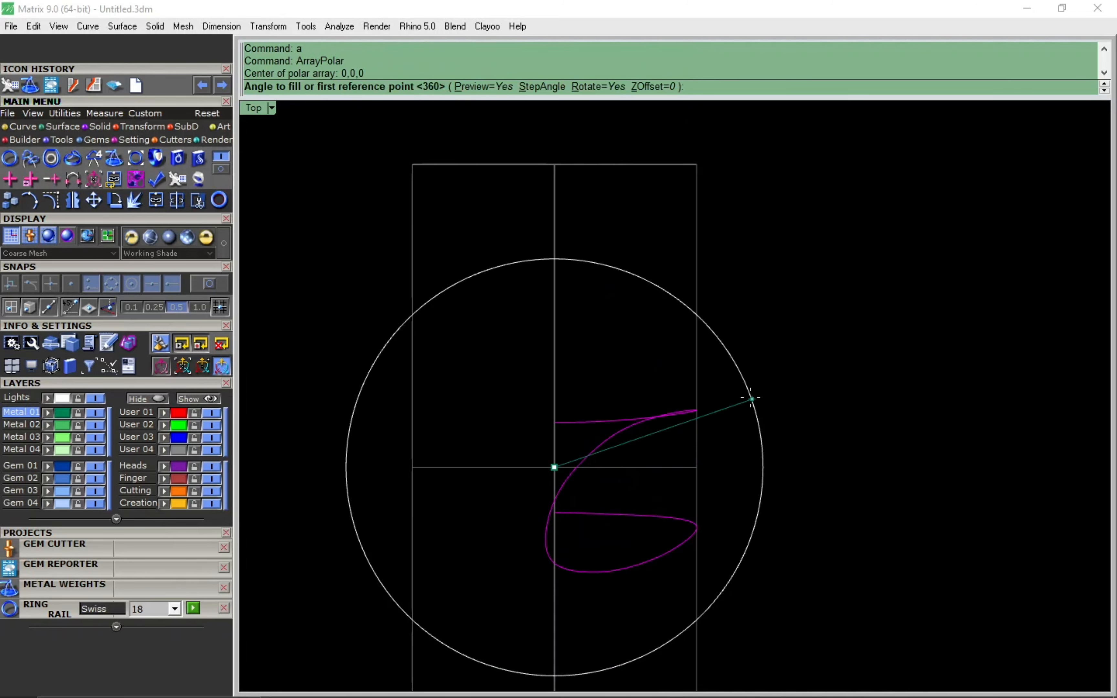
# Step: Build a World-aligned bounding-box edit cage around the original loop with 7 points in X, Y and Z
pyautogui.press('F3')
pyautogui.click(380, 86)
pyautogui.press('Return')
pyautogui.press('Return')
pyautogui.press('Return')
pyautogui.scroll(4, 571, 462)
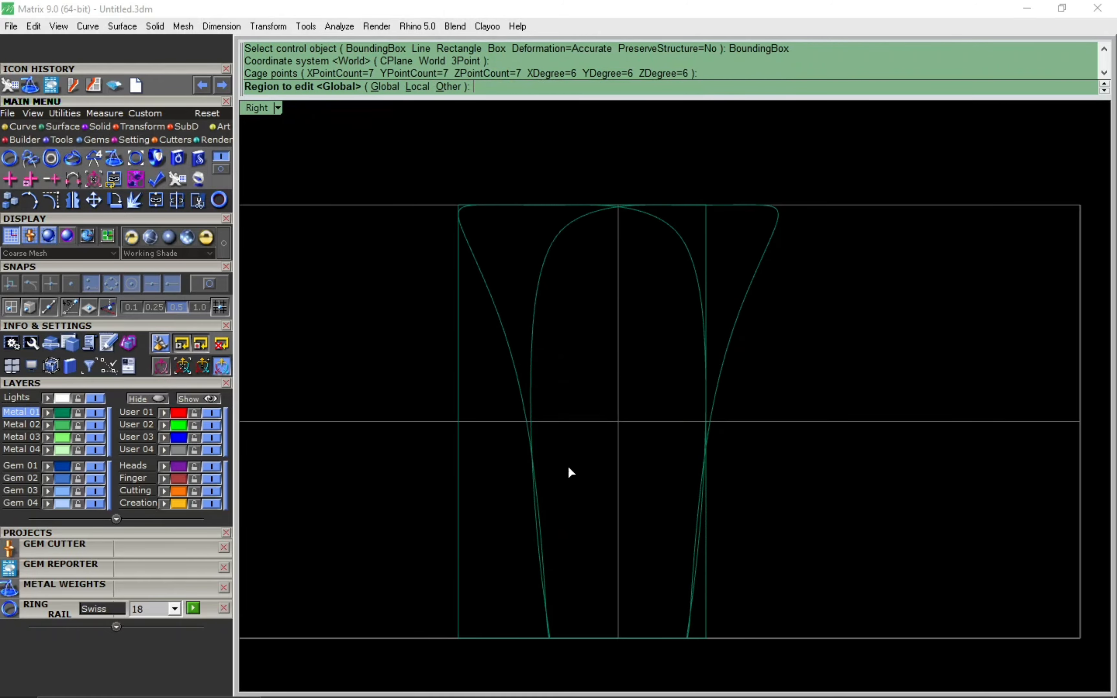
# Step: Adjust the cage points across the loop's lower half in the Right view
pyautogui.moveTo(570, 471); pyautogui.dragTo(572, 404, button='right')
pyautogui.moveTo(436, 397); pyautogui.dragTo(729, 520)
pyautogui.scroll(4, 688, 490)
pyautogui.moveTo(583, 448); pyautogui.dragTo(584, 448)
pyautogui.moveTo(583, 450); pyautogui.dragTo(528, 458)
pyautogui.scroll(3, 577, 446)
pyautogui.scroll(-6, 530, 508)
pyautogui.moveTo(529, 578); pyautogui.dragTo(550, 483, button='right')
# Step: Hide the cage points and delete the edit cage
pyautogui.press('Escape')
pyautogui.press('Escape')
pyautogui.scroll(4, 716, 503)
pyautogui.click(715, 500)
pyautogui.press('Delete')
# Step: Lock the arrayed copy and select the four control points just above the original loop's lower ends
pyautogui.scroll(-15, 655, 485)
pyautogui.hotkey('ctrl', 'F1')
pyautogui.click(655, 407)
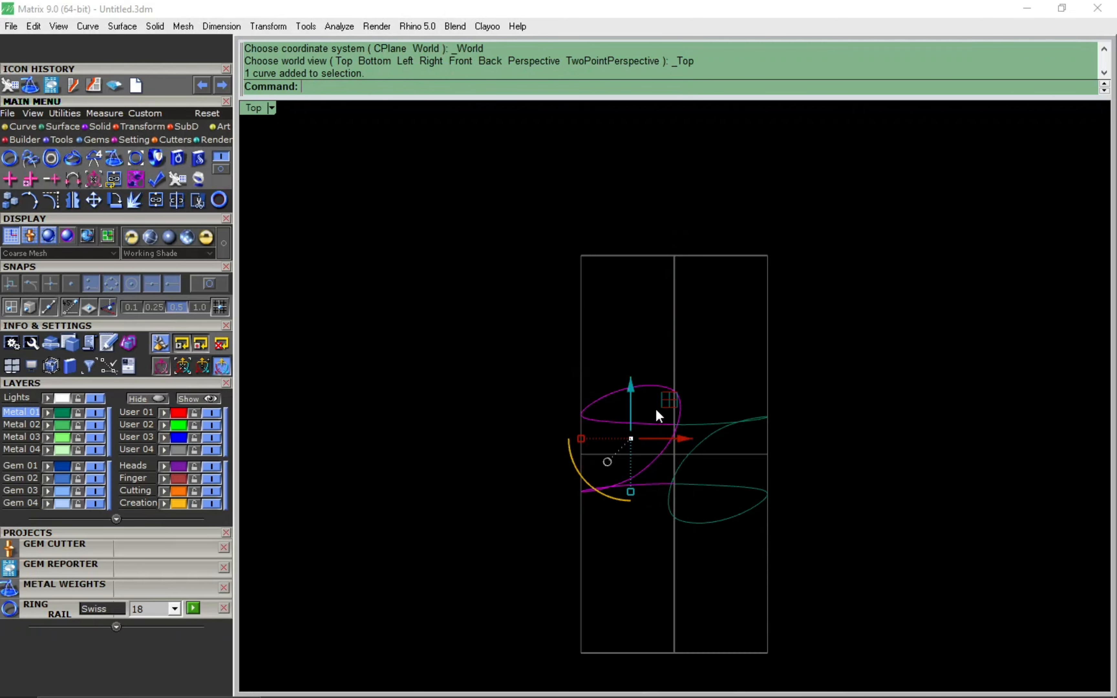
pyautogui.hotkey('ctrl', 'l')
pyautogui.hotkey('ctrl', 'F3')
pyautogui.click(654, 428)
pyautogui.press('F10')
pyautogui.scroll(18, 596, 518)
pyautogui.moveTo(555, 567); pyautogui.dragTo(434, 514, button='right')
pyautogui.moveTo(354, 446); pyautogui.dragTo(897, 553)
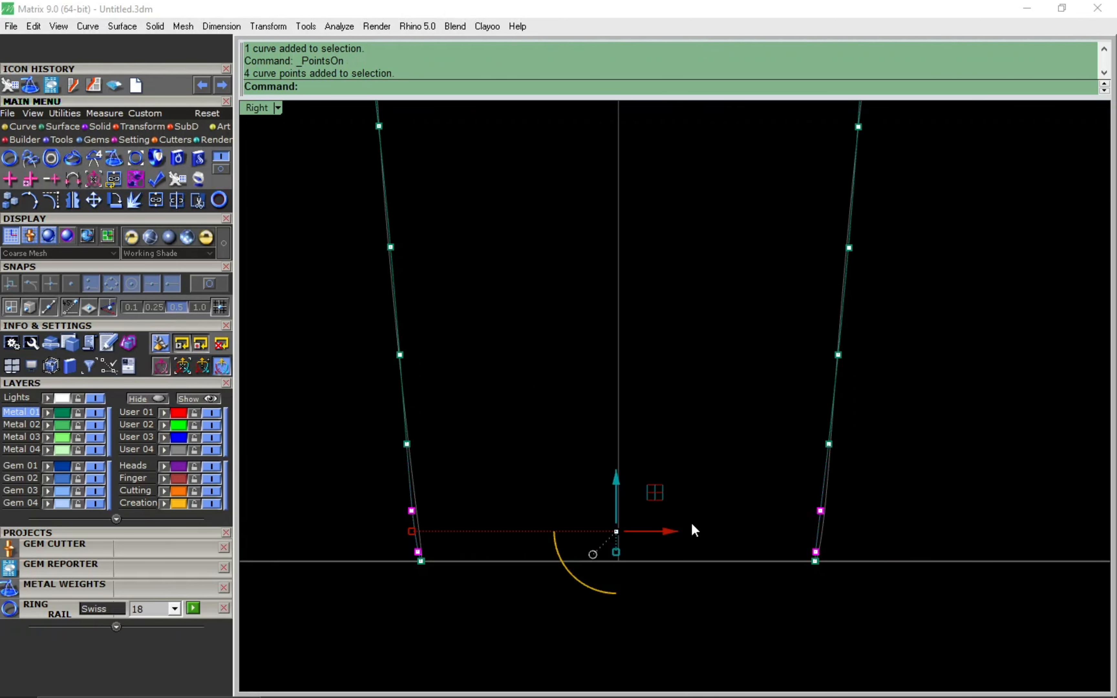
# Step: Try to move the four control points above the loop's lower ends
pyautogui.scroll(4, 443, 483)
pyautogui.write('m')
pyautogui.press('Return')
pyautogui.scroll(4, 477, 542)
pyautogui.click(651, 513)
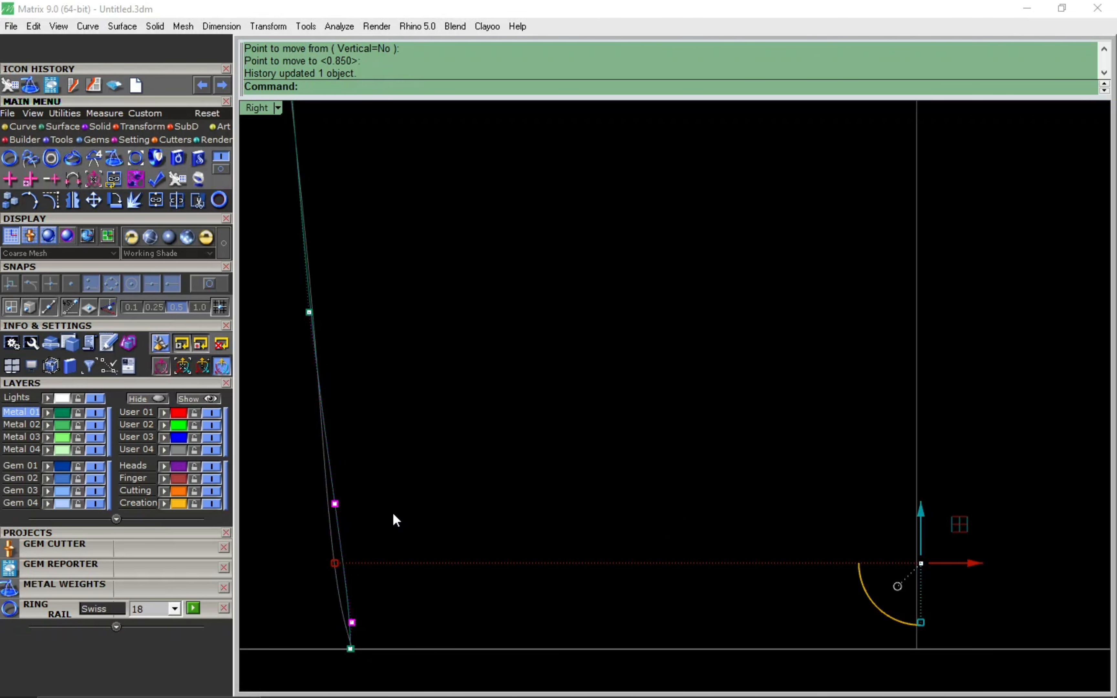
pyautogui.scroll(4, 397, 521)
pyautogui.moveTo(397, 521); pyautogui.dragTo(583, 475, button='right')
pyautogui.hotkey('ctrl', 'z')
# Step: Move the four selected control points slightly sideways in the Right view
pyautogui.press('m')
pyautogui.press('Return')
pyautogui.click(611, 459)
pyautogui.click(620, 459)
# Step: Move the control points at the loop's lower ends slightly along the cylinder's bottom line
pyautogui.scroll(16, 514, 642)
pyautogui.moveTo(491, 603); pyautogui.dragTo(525, 556)
pyautogui.scroll(-2, 531, 551)
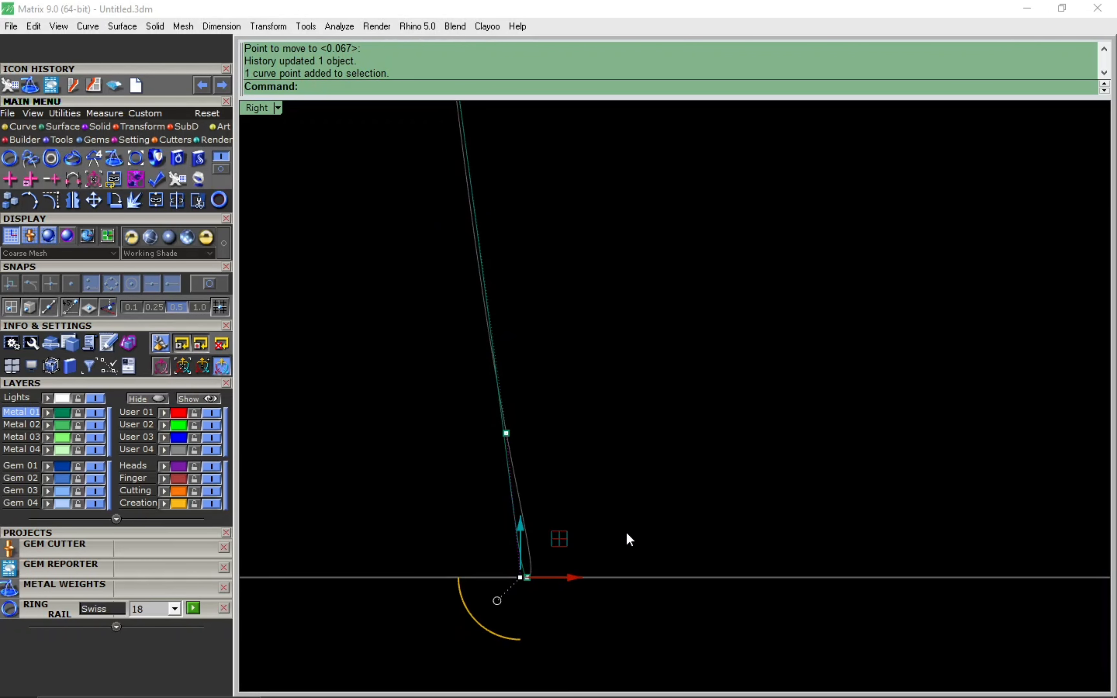
pyautogui.moveTo(630, 539); pyautogui.dragTo(539, 483, button='right')
pyautogui.scroll(-10, 735, 466)
pyautogui.scroll(5, 863, 529)
pyautogui.scroll(14, 845, 543)
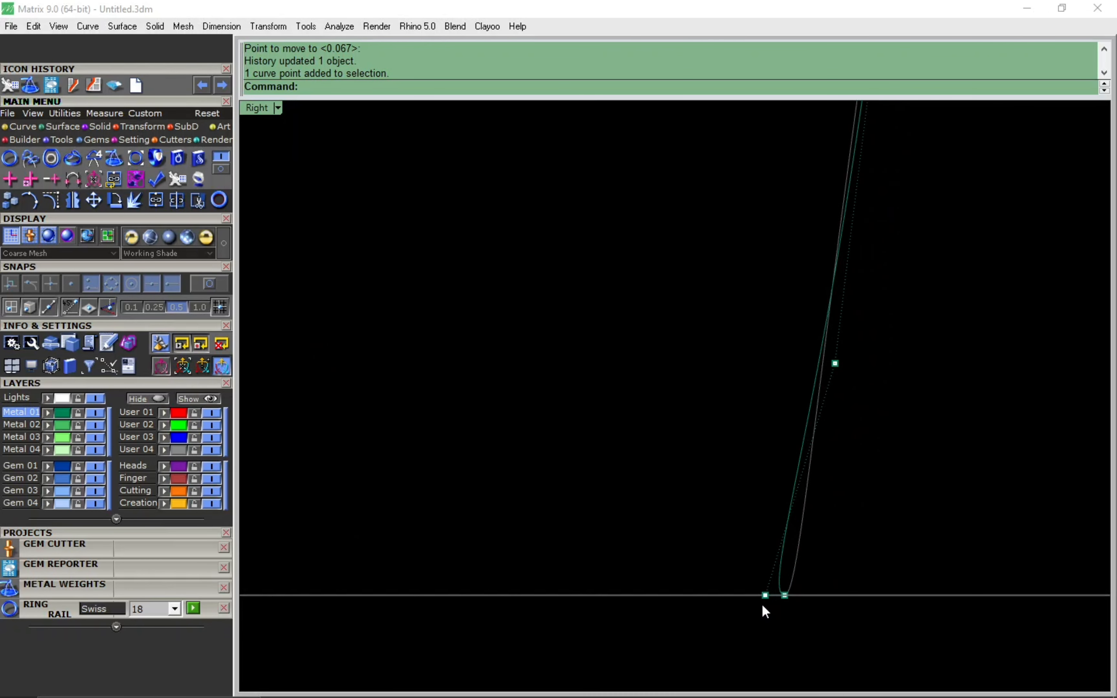
pyautogui.scroll(-15, 835, 427)
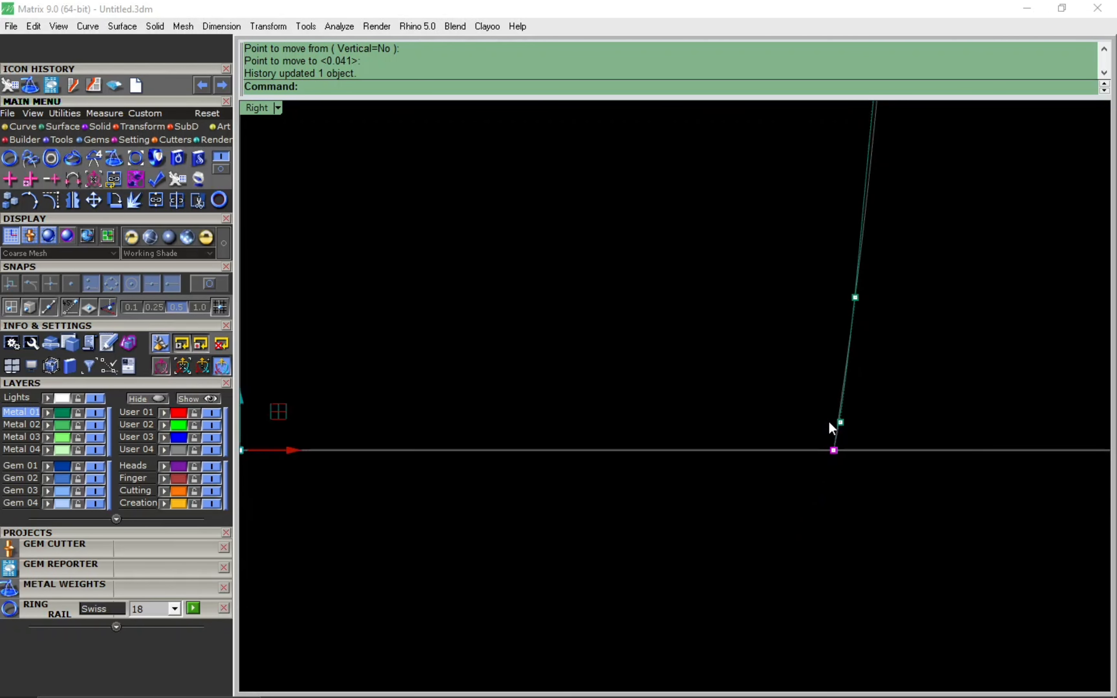
# Step: Fine-tune the control points near the loop's lower ends with a tiny sideways move and hide the control points
pyautogui.scroll(20, 824, 420)
pyautogui.write('m')
pyautogui.press('Return')
pyautogui.click(923, 384)
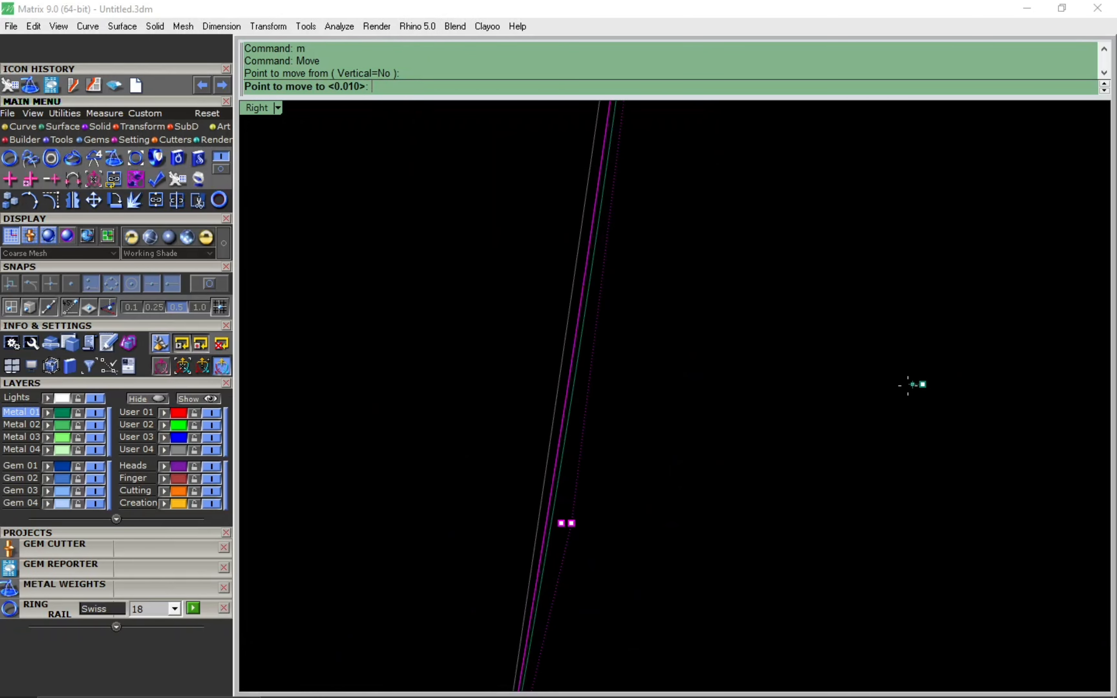
pyautogui.click(899, 386)
pyautogui.scroll(-15, 757, 446)
pyautogui.press('Escape')
pyautogui.press('Escape')
pyautogui.moveTo(750, 438); pyautogui.dragTo(741, 499, button='right')
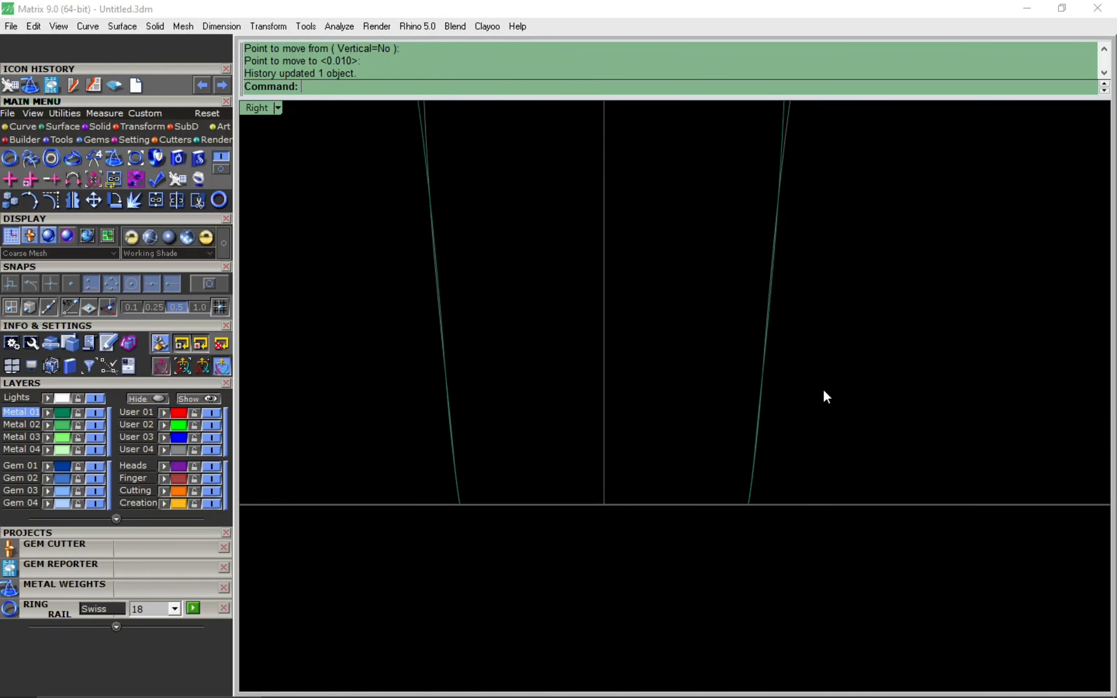
# Step: Show the loop curve's control points and move the pair above the lower ends very slightly sideways in the Right view
pyautogui.moveTo(824, 392); pyautogui.dragTo(523, 414)
pyautogui.moveTo(522, 414); pyautogui.dragTo(511, 437, button='right')
pyautogui.press('F10')
pyautogui.moveTo(392, 416); pyautogui.dragTo(823, 469)
pyautogui.scroll(15, 766, 452)
pyautogui.write('m')
pyautogui.press('Return')
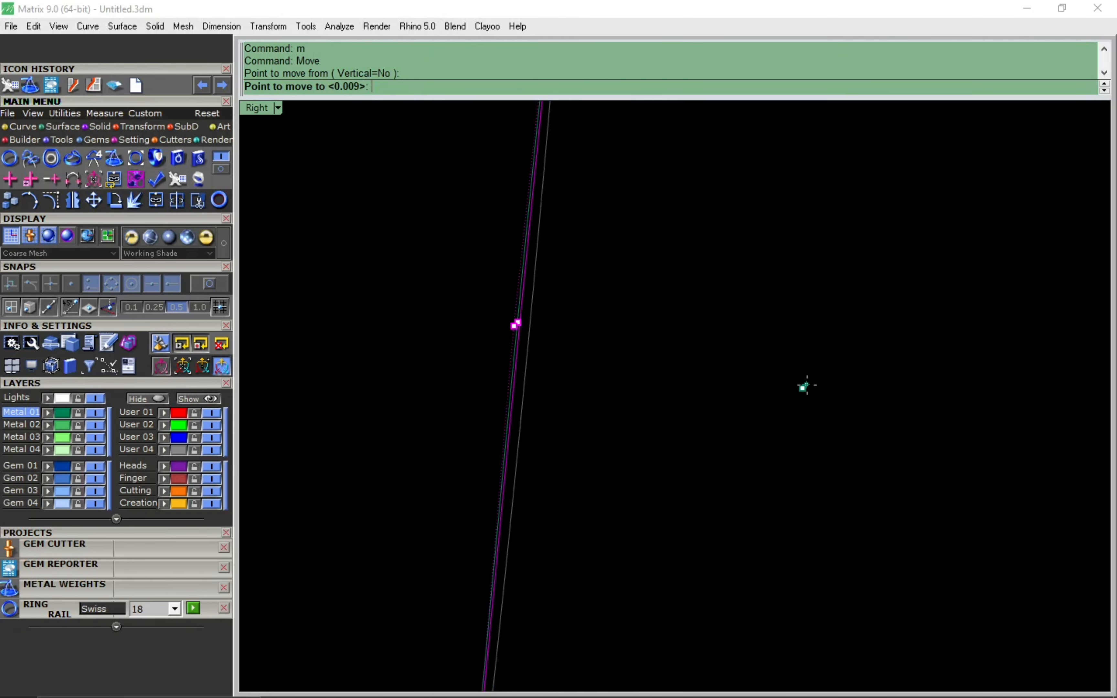
pyautogui.click(810, 388)
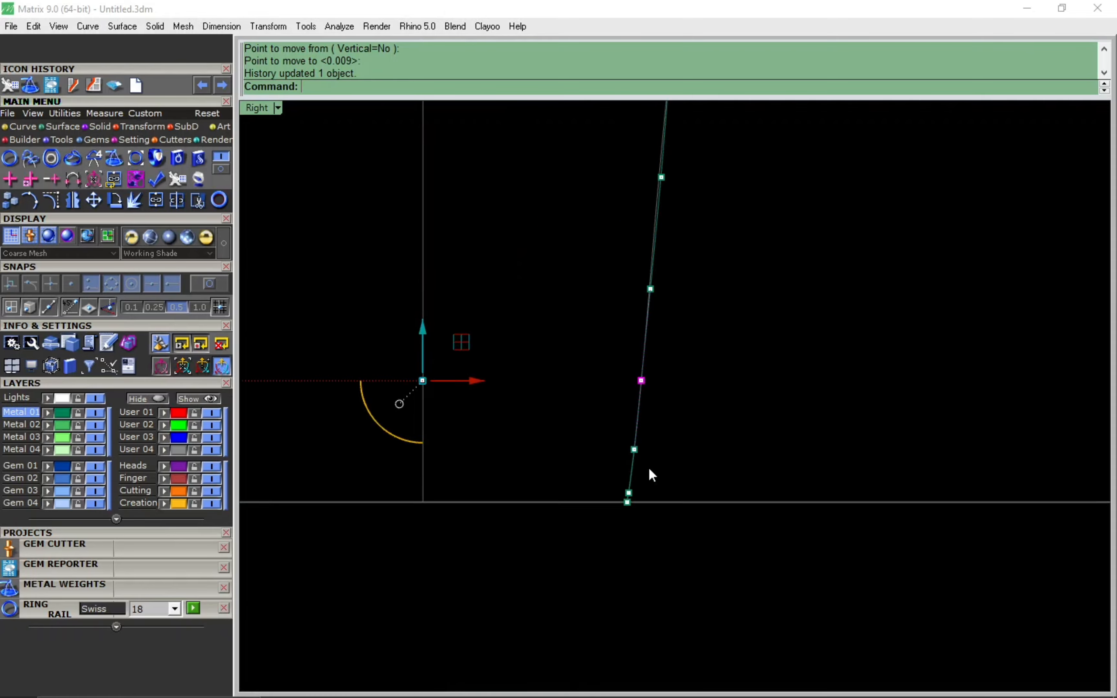
pyautogui.scroll(-18, 662, 466)
# Step: Hide the control points and display the model in the Perspective view with Working Shade
pyautogui.press('Escape')
pyautogui.press('Escape')
pyautogui.hotkey('ctrl', 'F1')
pyautogui.hotkey('ctrl', 'F4')
pyautogui.click(302, 111)
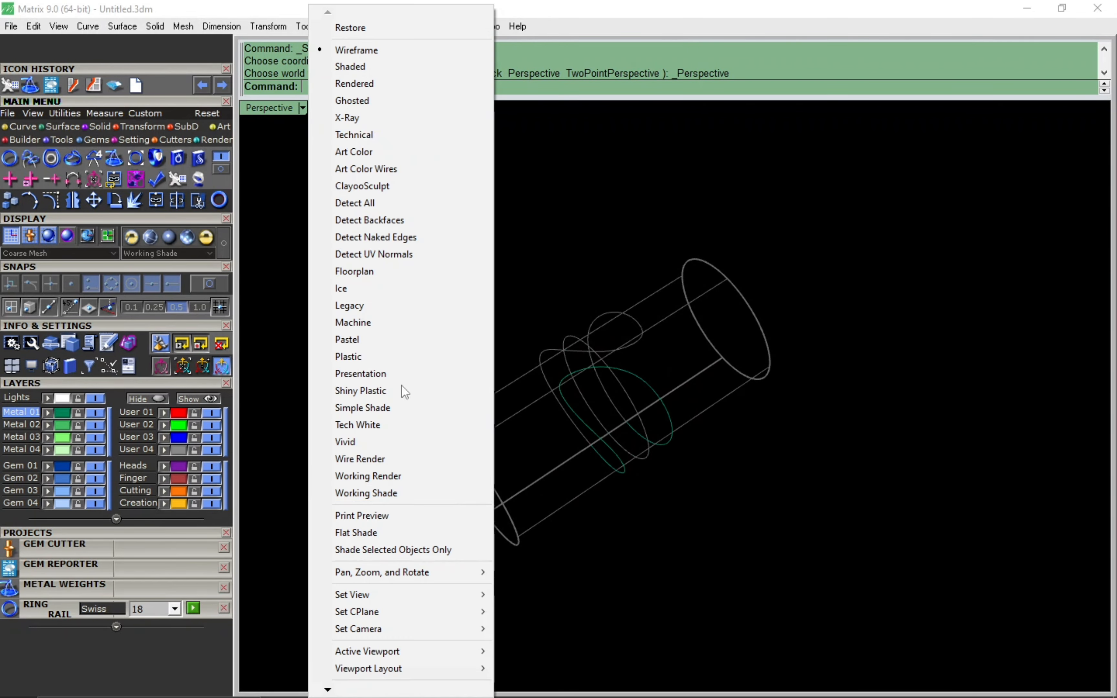
pyautogui.click(400, 494)
# Step: Unlock the finger cylinder's surface and pull the loop curve onto it
pyautogui.scroll(6, 648, 342)
pyautogui.write('UL')
pyautogui.press('Return')
pyautogui.click(652, 380)
pyautogui.press('Return')
pyautogui.click(654, 380)
pyautogui.write('P')
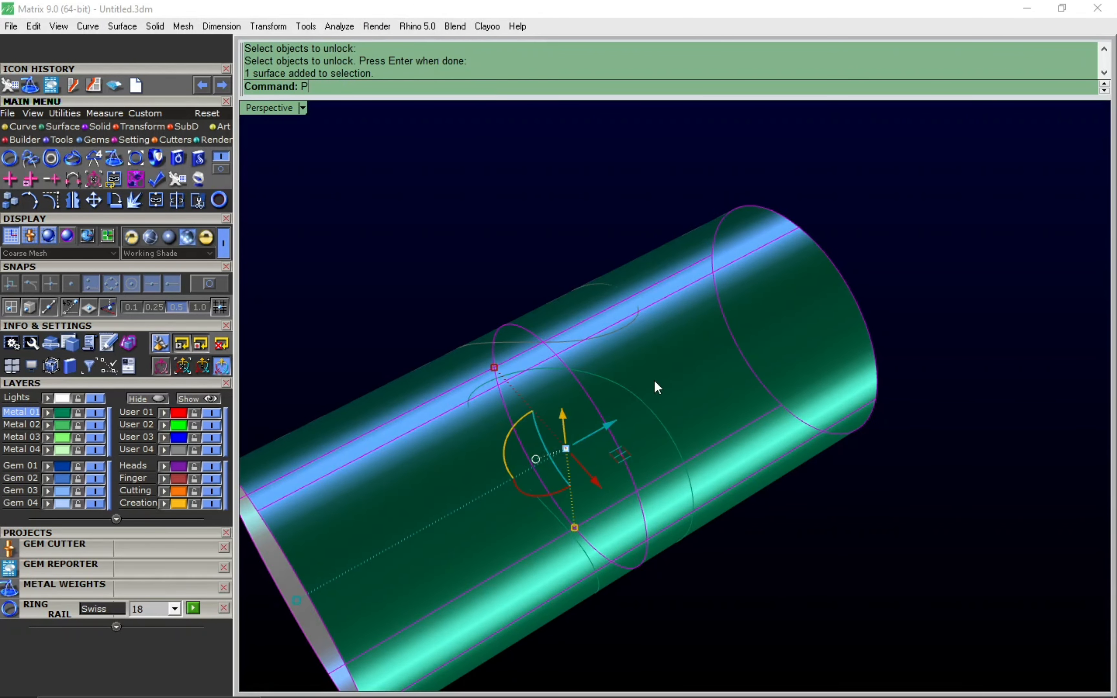
pyautogui.write('ull')
pyautogui.press('Return')
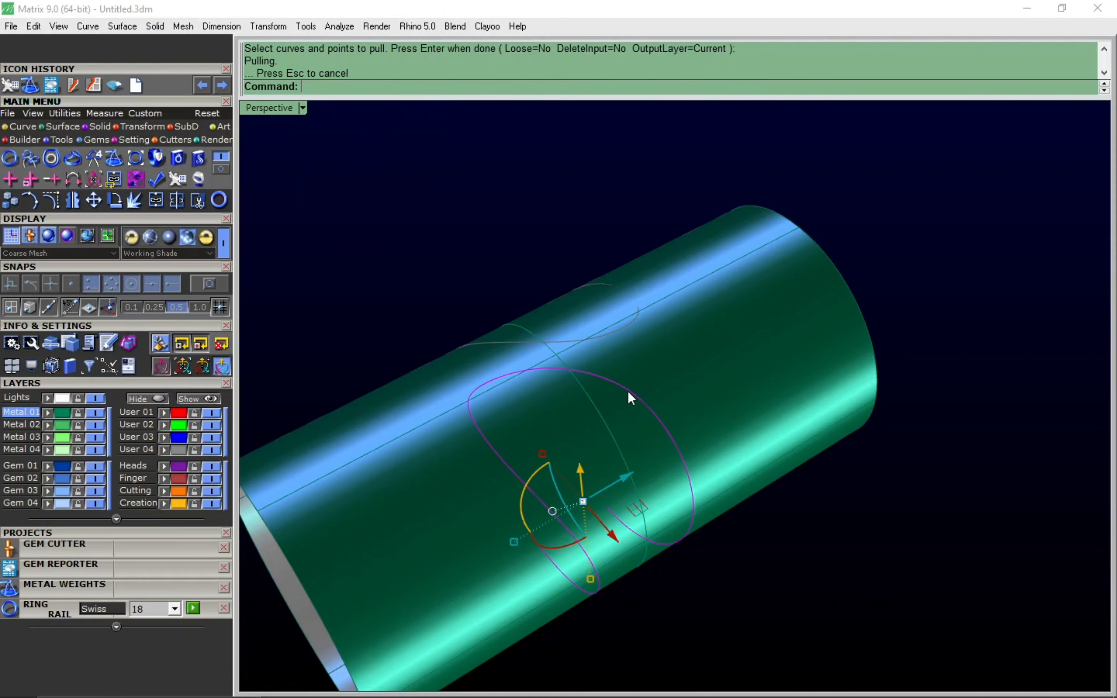
# Step: Delete the selected curve, then unlock and delete the locked loop curve on the cylinder's far side
pyautogui.write('sc')
pyautogui.press('Return')
pyautogui.press('Delete')
pyautogui.write('ul')
pyautogui.press('Return')
pyautogui.click(604, 335)
pyautogui.press('Return')
pyautogui.press('Delete')
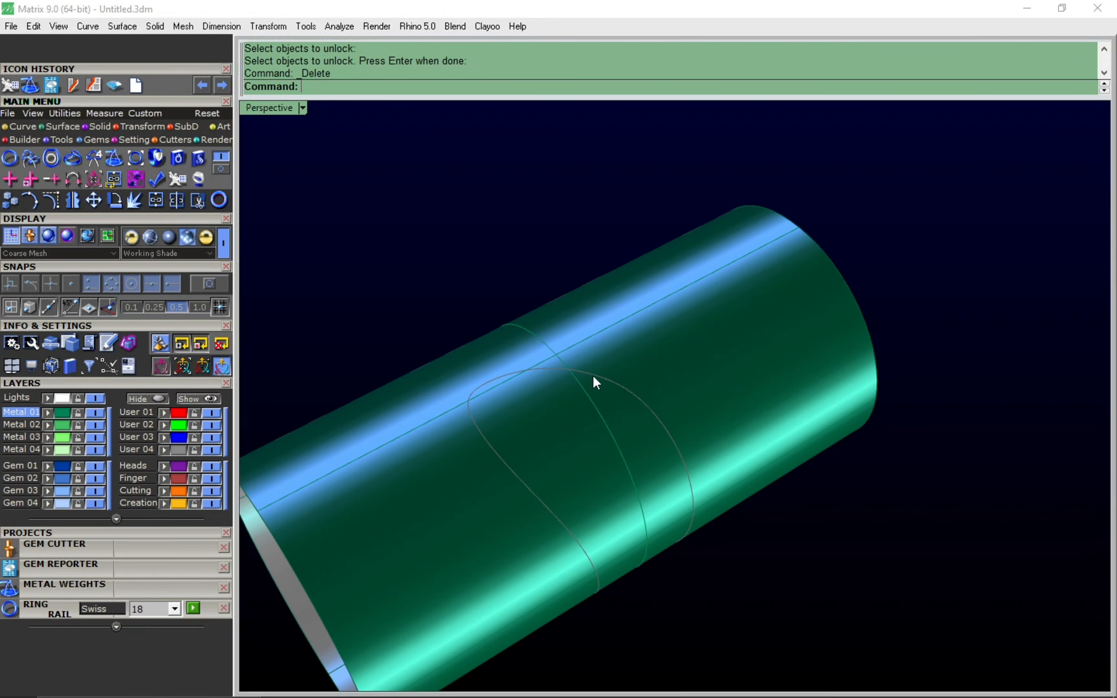
# Step: Unlock the remaining loop curve on the cylinder and rebuild it with 36 points and degree 3, deleting the input
pyautogui.write('ul')
pyautogui.press('Return')
pyautogui.click(593, 376)
pyautogui.press('Return')
pyautogui.write('Rebuild')
pyautogui.press('Return')
pyautogui.press('Return')
pyautogui.moveTo(595, 377); pyautogui.dragTo(679, 472, button='right')
pyautogui.press('F5')
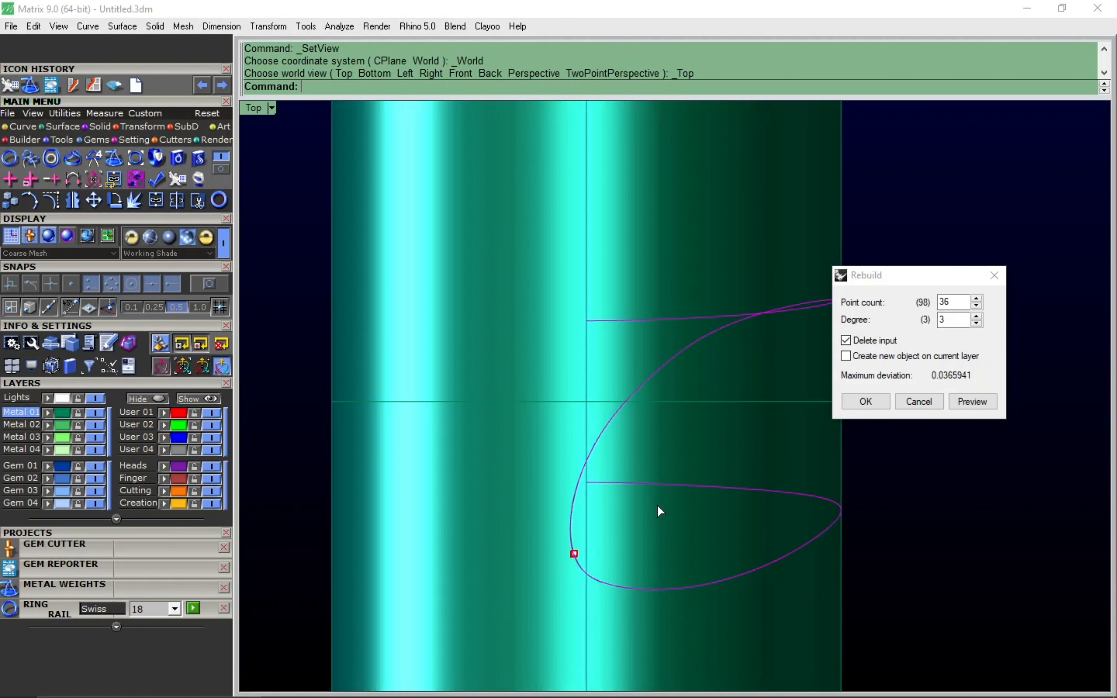
pyautogui.press('Return')
# Step: Offset the rebuilt loop curve by 1.5 on the cylinder surface
pyautogui.press('F8')
pyautogui.write('Q')
pyautogui.press('Return')
pyautogui.click(693, 373)
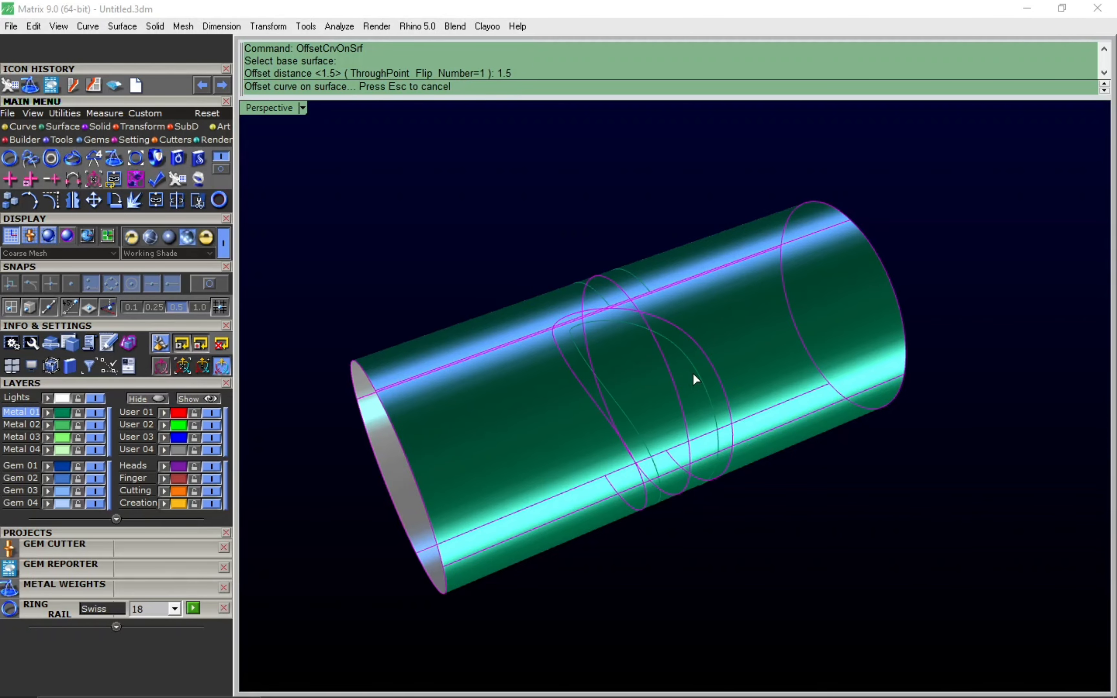
pyautogui.scroll(5, 694, 374)
pyautogui.moveTo(694, 374); pyautogui.dragTo(665, 522, button='right')
# Step: Hide the cylinder to check the curves in the Top view, and undo both the hiding and the surface offset
pyautogui.click(591, 419)
pyautogui.hotkey('ctrl', 'h')
pyautogui.press('F5')
pyautogui.scroll(-8, 683, 517)
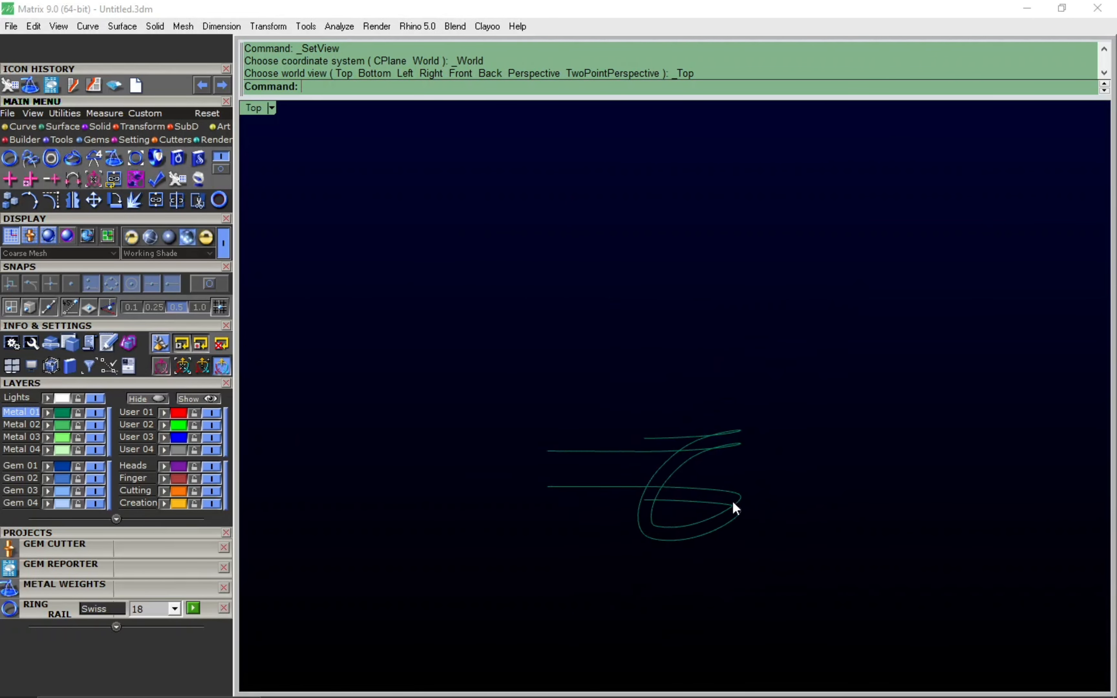
pyautogui.moveTo(455, 486); pyautogui.dragTo(631, 499, button='right')
pyautogui.hotkey('ctrl', 'z')
pyautogui.hotkey('ctrl', 'z')
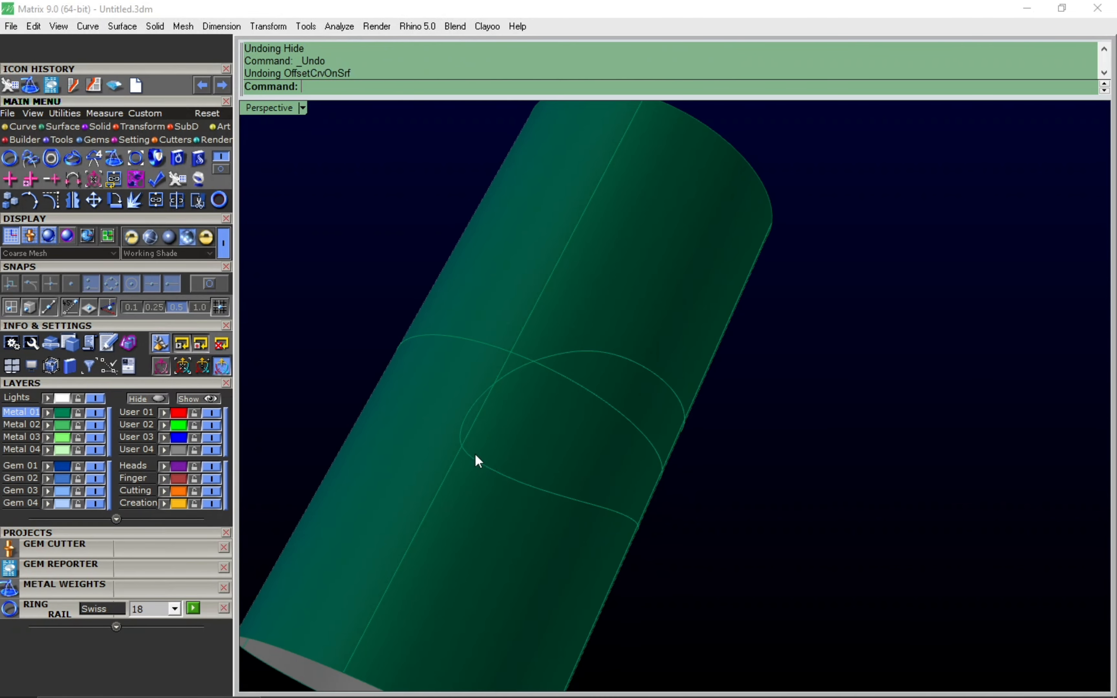
# Step: Hide the cylinder, show the loop curve's control points in the Top view and slightly rotate the diagonal's middle
pyautogui.click(548, 449)
pyautogui.hotkey('ctrl', 'h')
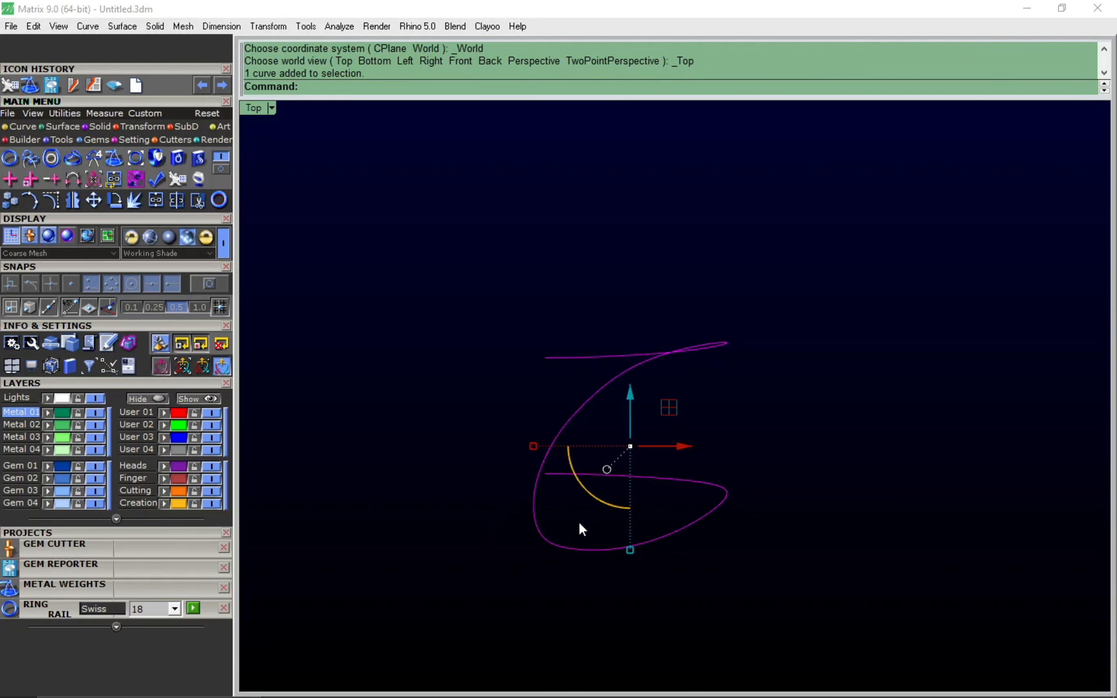
pyautogui.scroll(6, 570, 438)
pyautogui.press('F10')
pyautogui.click(762, 413)
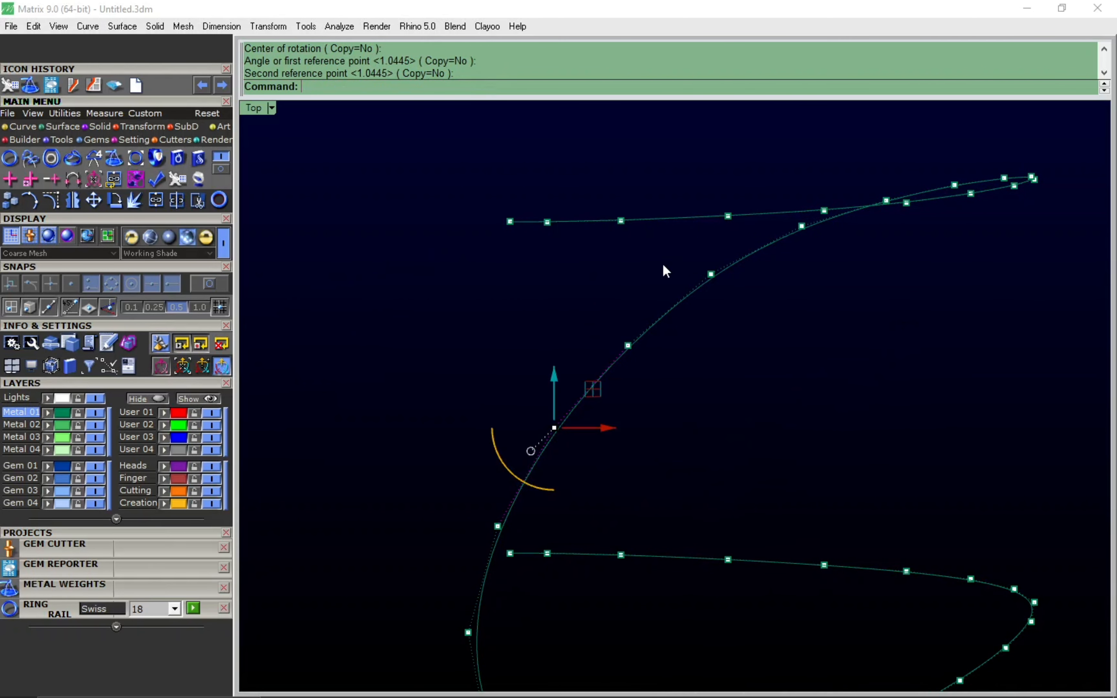
# Step: Nudge the control point on the diagonal's upper part and slightly rotate the control points beside it
pyautogui.click(711, 274)
pyautogui.scroll(4, 706, 269)
pyautogui.moveTo(717, 246); pyautogui.dragTo(719, 242)
pyautogui.click(610, 338)
pyautogui.click(552, 367)
pyautogui.press('r')
pyautogui.press('Return')
pyautogui.click(481, 505)
pyautogui.click(759, 378)
pyautogui.click(760, 382)
# Step: Select the control point at the loop's lower bend and move it by a tiny amount
pyautogui.moveTo(646, 545); pyautogui.dragTo(643, 445, button='right')
pyautogui.moveTo(571, 474); pyautogui.dragTo(625, 561)
pyautogui.scroll(2, 608, 536)
pyautogui.moveTo(637, 518); pyautogui.dragTo(638, 515)
pyautogui.scroll(-16, 641, 490)
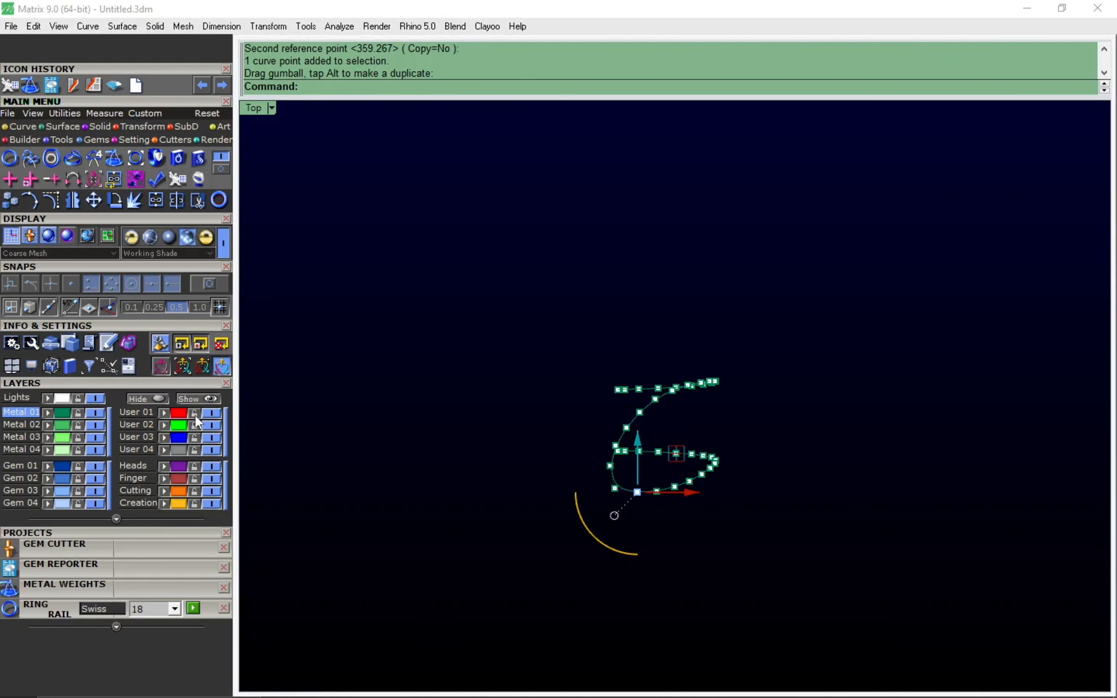
# Step: Step back through the edits to copy the reference photo, redo all the edits and paste the photo beside the curve
pyautogui.hotkey('ctrl', 'z')
pyautogui.hotkey('ctrl', 'z')
pyautogui.hotkey('ctrl', 'z')
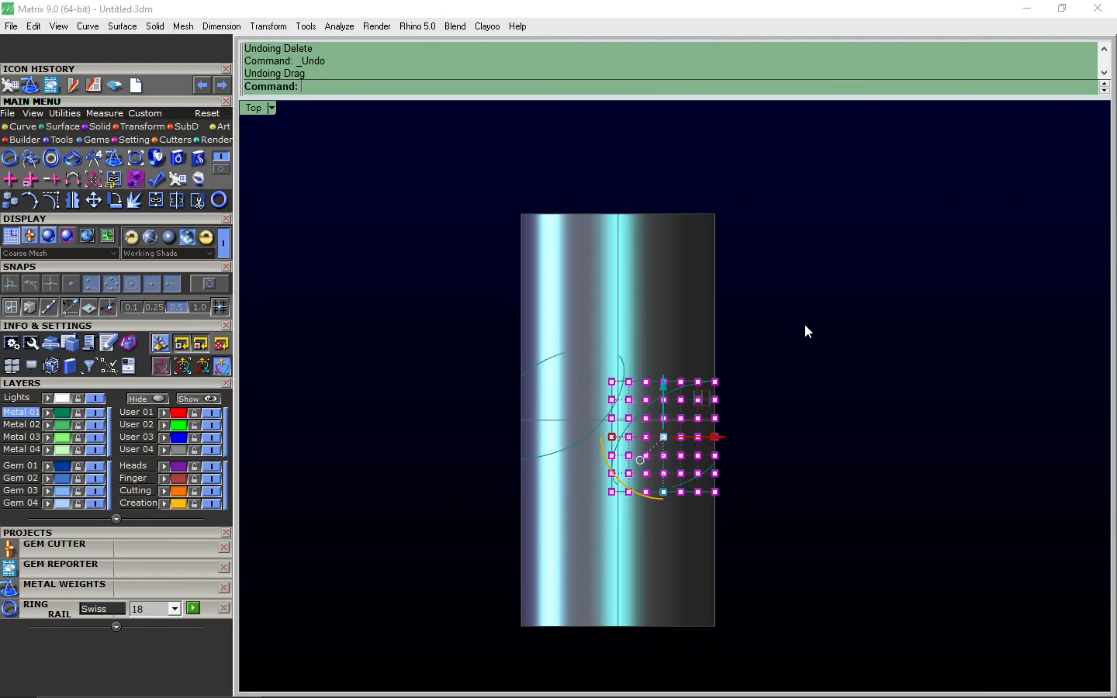
pyautogui.hotkey('ctrl', 'z')
pyautogui.hotkey('ctrl', 'z')
pyautogui.hotkey('ctrl', 'y')
pyautogui.hotkey('ctrl', 'y')
pyautogui.hotkey('ctrl', 'y')
pyautogui.hotkey('ctrl', 'y')
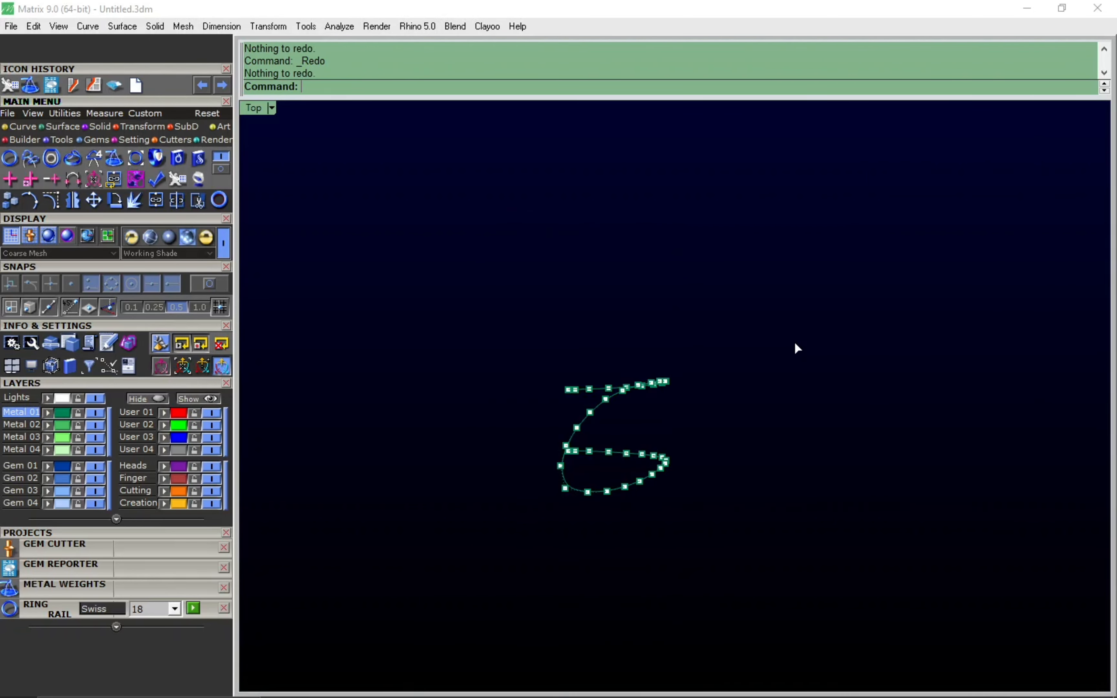
pyautogui.hotkey('ctrl', 'v')
pyautogui.scroll(3, 583, 540)
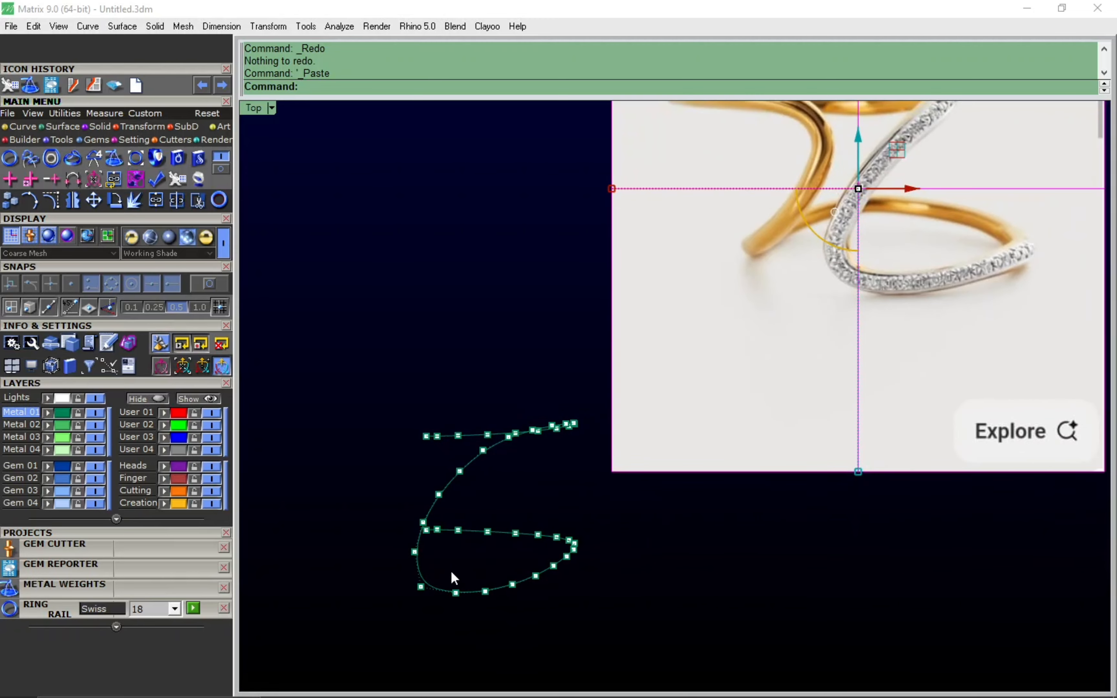
# Step: Move the control point at the bottom of the loop's bend slightly downward
pyautogui.scroll(5, 452, 588)
pyautogui.click(462, 602)
pyautogui.moveTo(463, 559); pyautogui.dragTo(464, 564)
pyautogui.scroll(-6, 462, 560)
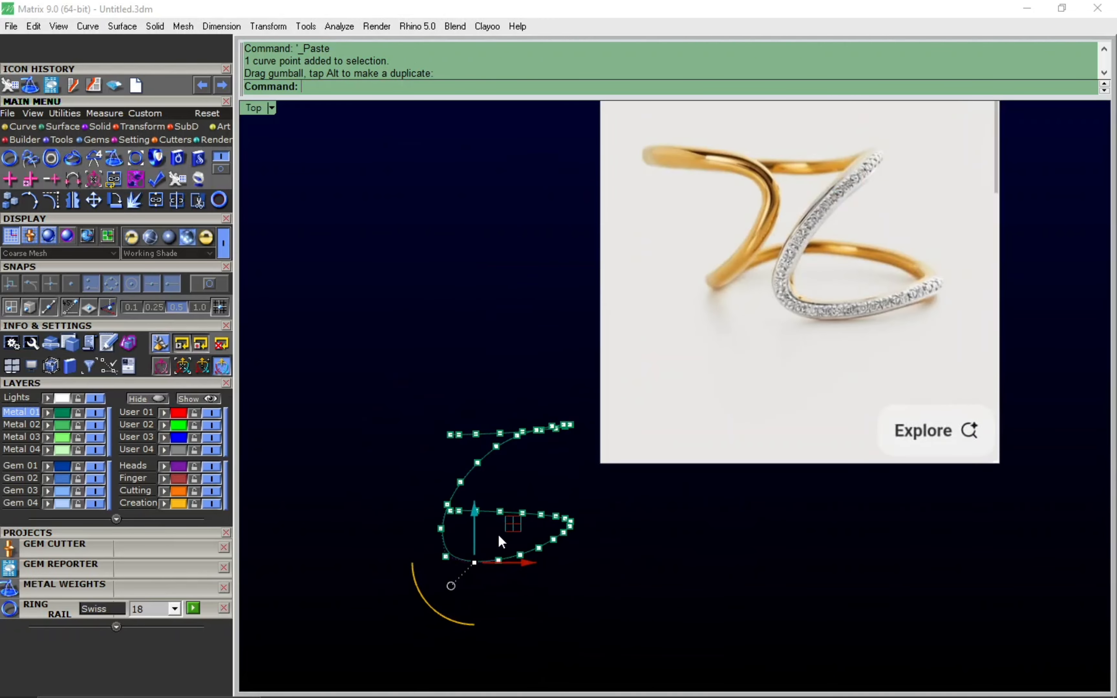
# Step: Nudge the two control points beside the loop's lower bend slightly downward and hide the control points
pyautogui.click(500, 583)
pyautogui.scroll(4, 500, 585)
pyautogui.scroll(6, 507, 518)
pyautogui.moveTo(456, 464); pyautogui.dragTo(556, 541)
pyautogui.moveTo(523, 477); pyautogui.dragTo(523, 479)
pyautogui.moveTo(461, 545); pyautogui.dragTo(571, 522, button='right')
pyautogui.moveTo(427, 586); pyautogui.dragTo(526, 461)
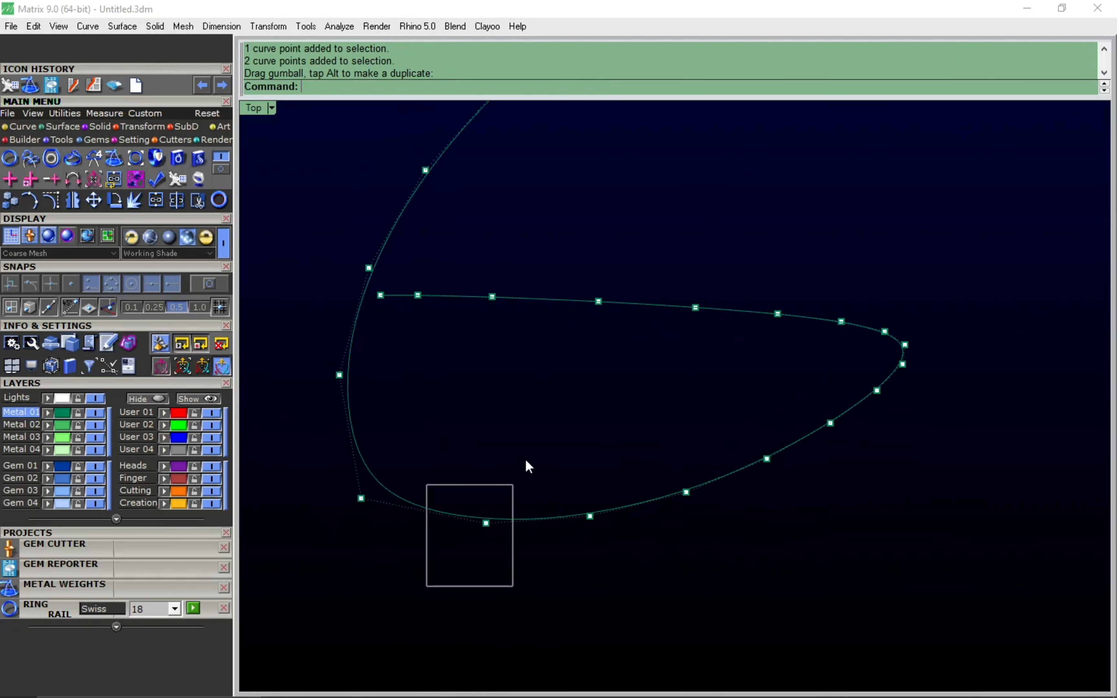
pyautogui.press('Escape')
pyautogui.press('Escape')
pyautogui.scroll(-6, 526, 463)
pyautogui.moveTo(548, 444); pyautogui.dragTo(550, 477, button='right')
# Step: Show the control points, move the one on the lower branch's rising part slightly downward, and hide them
pyautogui.press('F10')
pyautogui.scroll(6, 685, 464)
pyautogui.moveTo(609, 452); pyautogui.dragTo(716, 493)
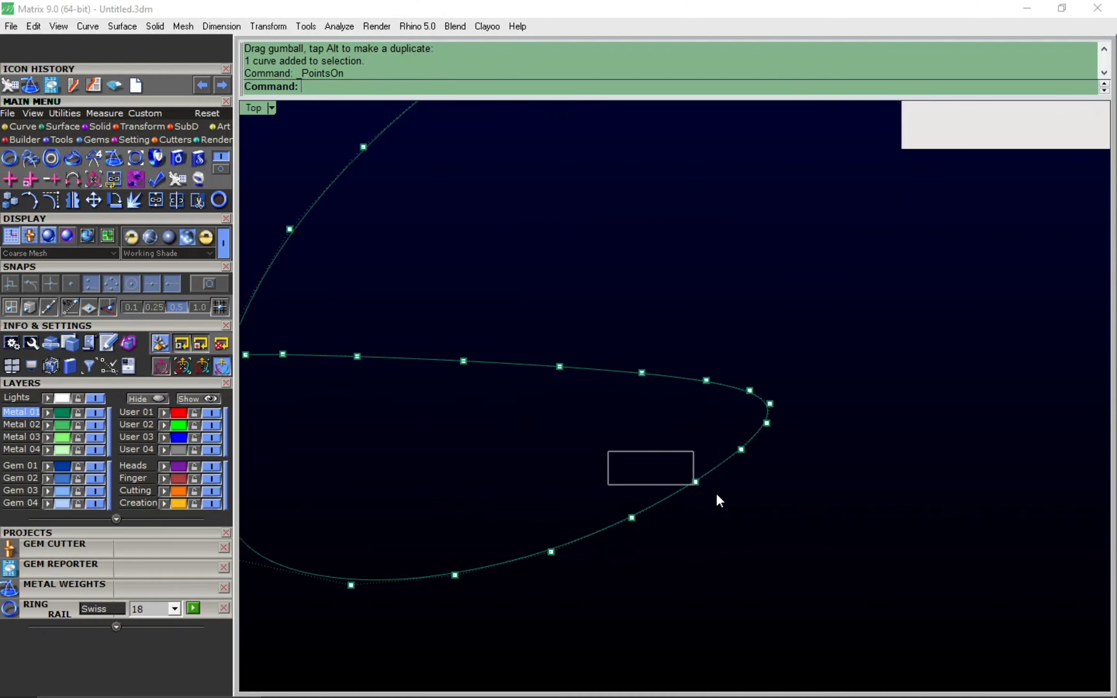
pyautogui.scroll(4, 685, 476)
pyautogui.moveTo(697, 443); pyautogui.dragTo(697, 445)
pyautogui.press('Escape')
pyautogui.press('Escape')
pyautogui.scroll(-12, 693, 462)
pyautogui.moveTo(581, 436); pyautogui.dragTo(583, 524, button='right')
pyautogui.scroll(-2, 584, 512)
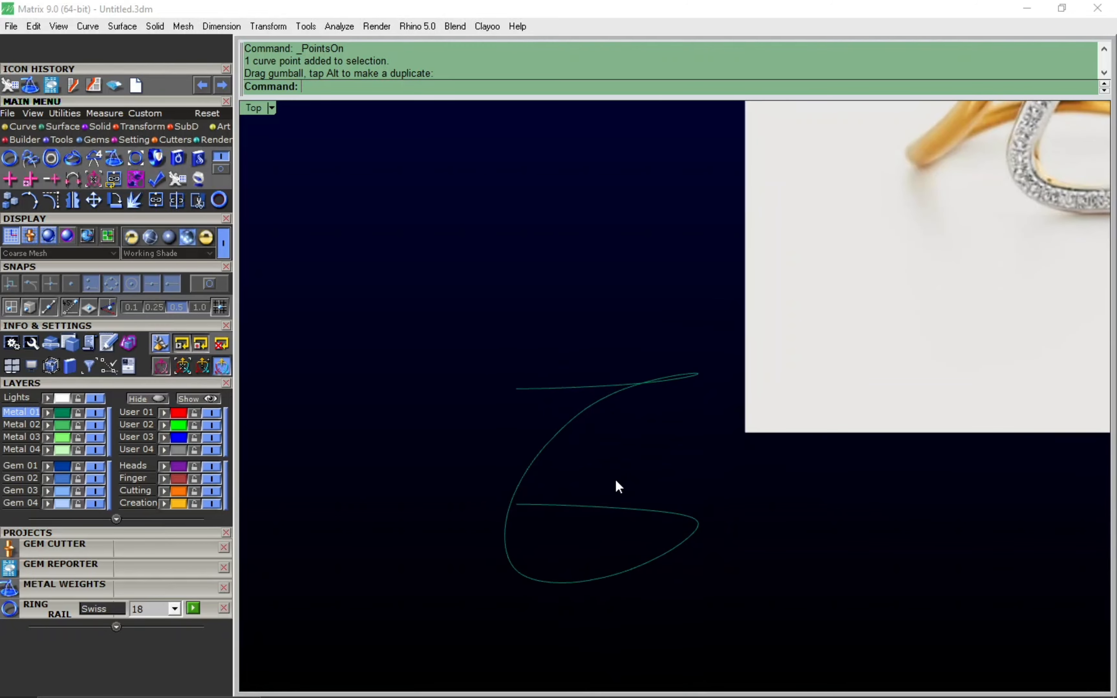
# Step: Rotate the two control points on the diagonal's lower part slightly in the Front view and check the curve in Perspective
pyautogui.press('F10')
pyautogui.scroll(8, 513, 509)
pyautogui.moveTo(485, 374); pyautogui.dragTo(609, 490)
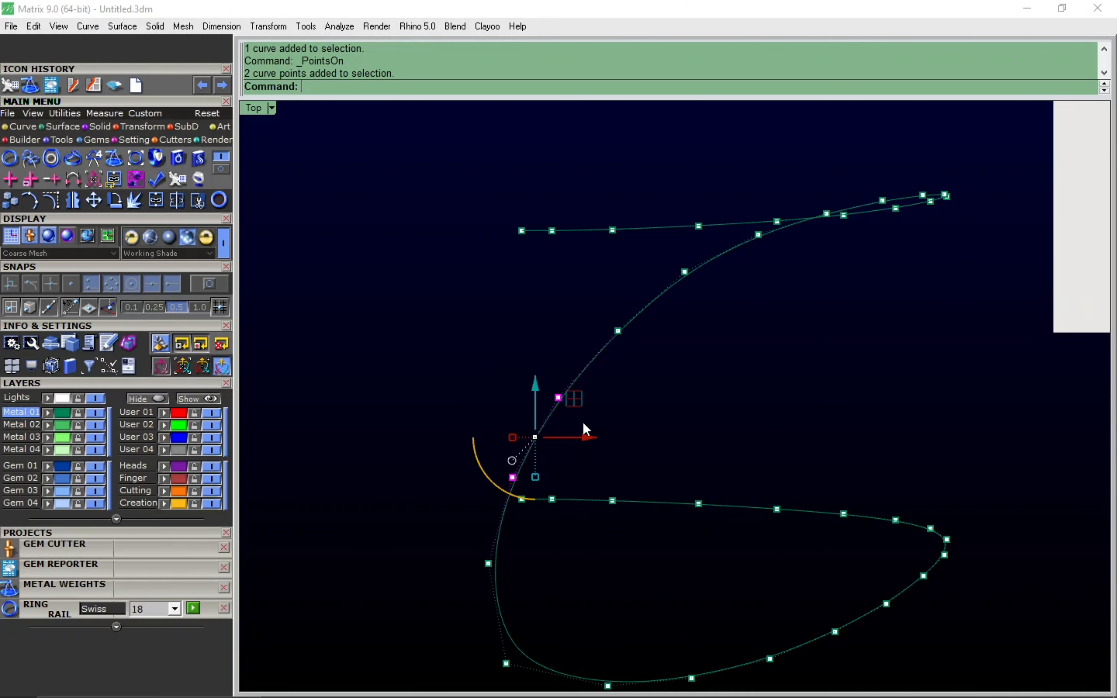
pyautogui.hotkey('ctrl', 'F2')
pyautogui.write('r')
pyautogui.press('Return')
pyautogui.scroll(2, 569, 218)
pyautogui.click(524, 197)
pyautogui.click(520, 198)
pyautogui.hotkey('ctrl', 'F4')
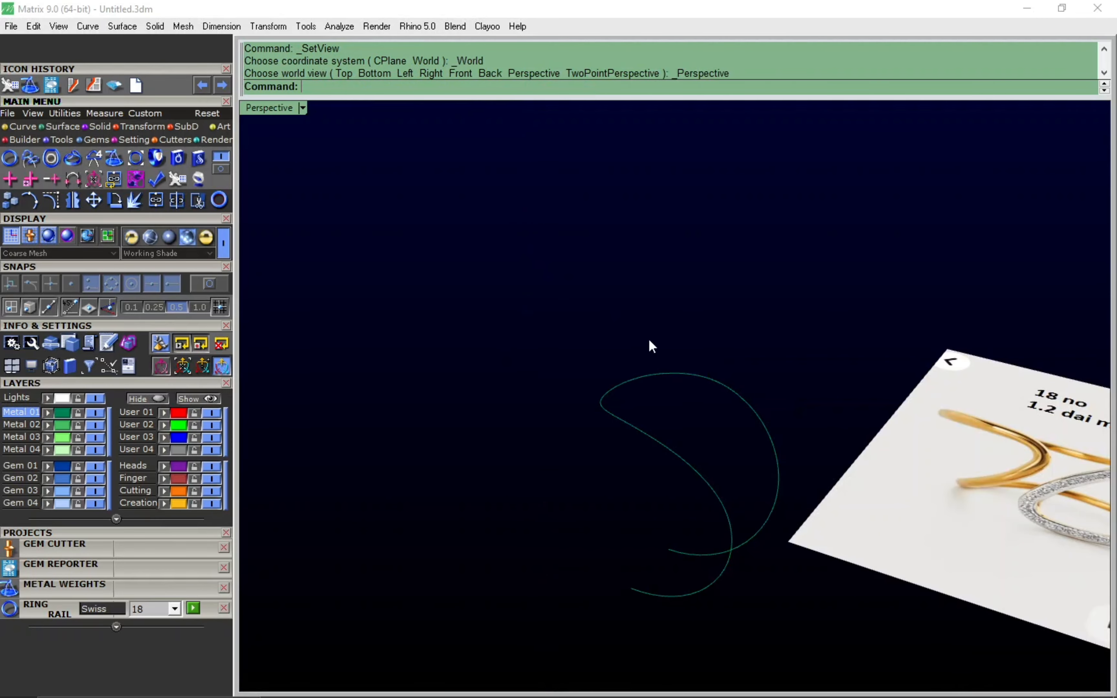
pyautogui.moveTo(651, 347); pyautogui.dragTo(693, 456, button='right')
# Step: Show the control points in the Top view and nudge the two on the diagonal's upper part
pyautogui.hotkey('ctrl', 'F1')
pyautogui.click(584, 409)
pyautogui.press('F10')
pyautogui.scroll(6, 608, 384)
pyautogui.moveTo(536, 349); pyautogui.dragTo(651, 457)
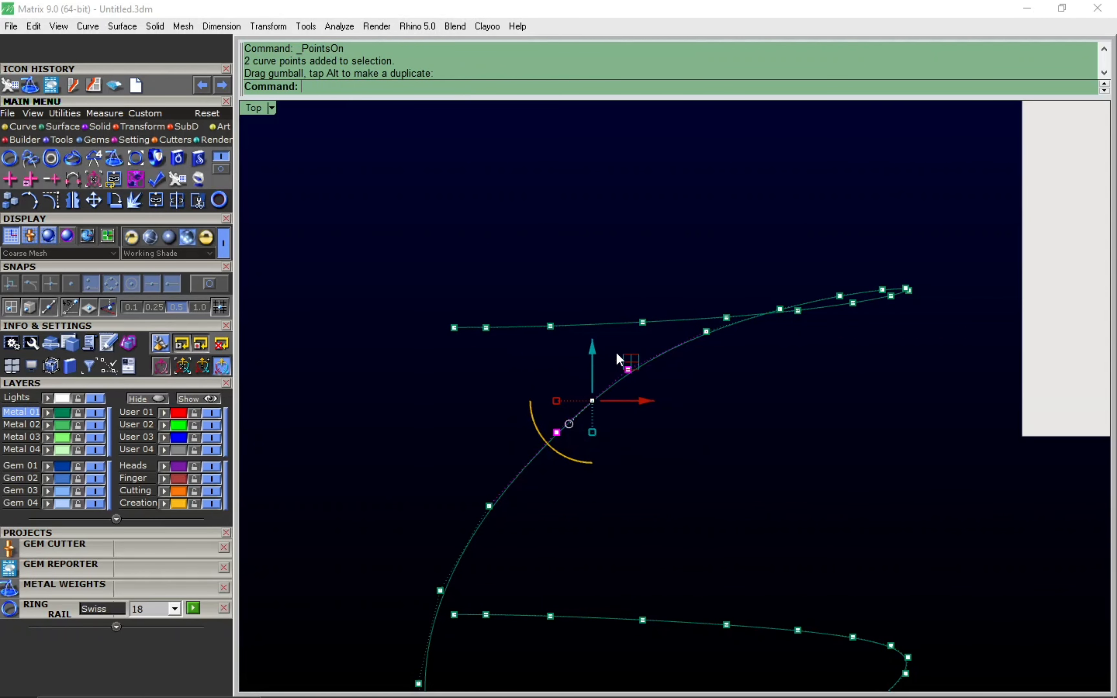
# Step: Rotate the two upper diagonal control points slightly in the Front view
pyautogui.hotkey('ctrl', 'F2')
pyautogui.hotkey('ctrl', 'F1')
pyautogui.hotkey('ctrl', 'F2')
pyautogui.write('r')
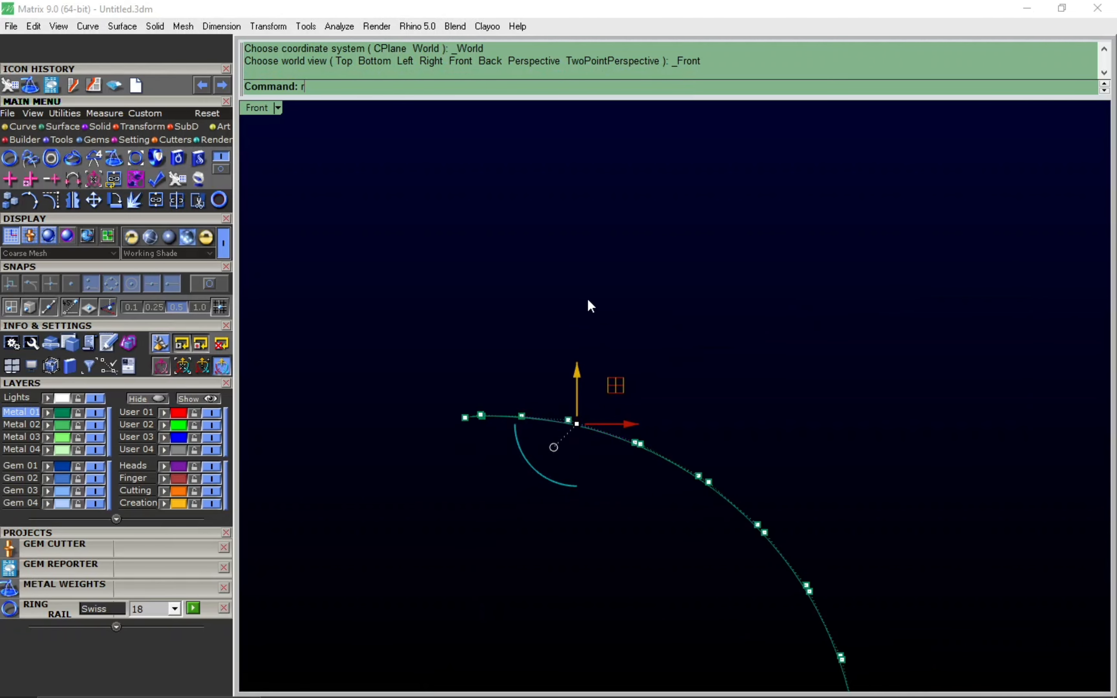
pyautogui.press('Return')
pyautogui.click(569, 287)
pyautogui.click(573, 287)
pyautogui.hotkey('ctrl', 'F1')
# Step: Select the single control point on the diagonal's upper part and rotate it slightly in the Front view
pyautogui.scroll(-4, 582, 362)
pyautogui.scroll(8, 632, 356)
pyautogui.click(598, 371)
pyautogui.press('F10')
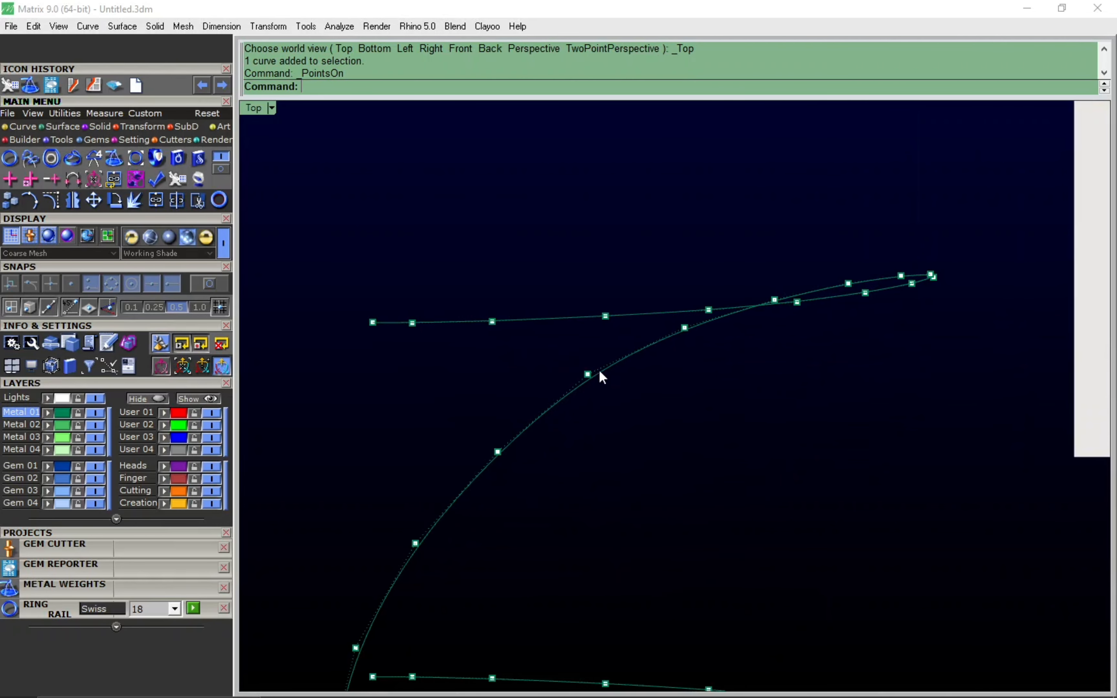
pyautogui.click(588, 375)
pyautogui.hotkey('ctrl', 'F2')
pyautogui.write('r')
pyautogui.press('Return')
pyautogui.click(711, 292)
pyautogui.click(715, 291)
pyautogui.press('Escape')
pyautogui.hotkey('ctrl', 'F1')
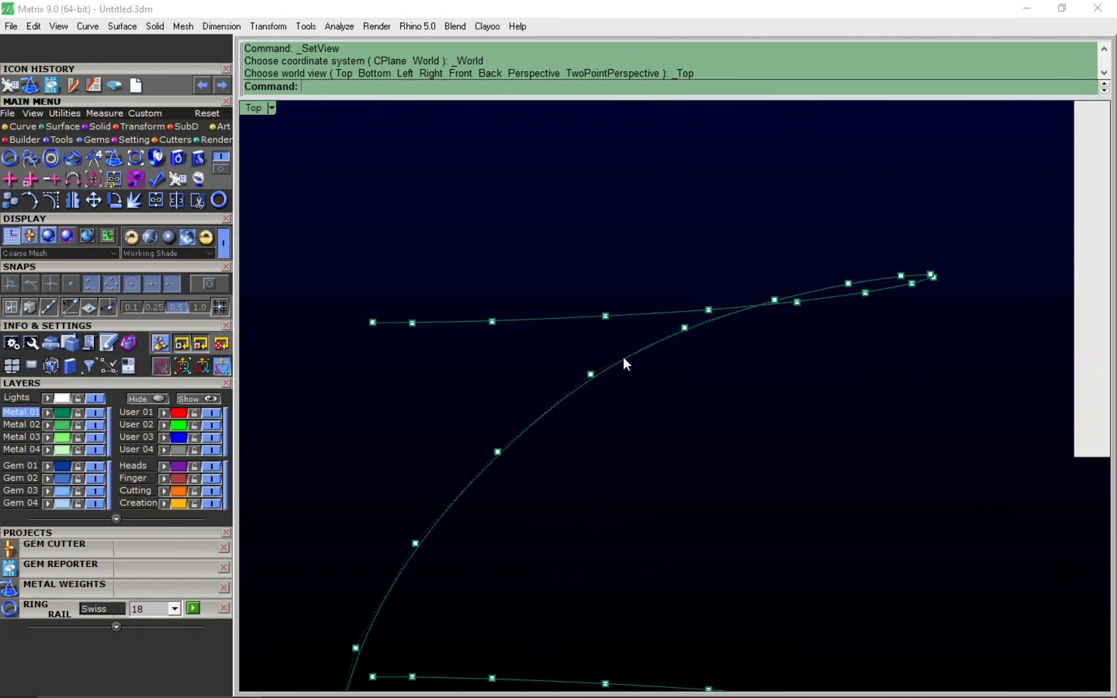
# Step: Nudge that upper diagonal control point slightly in the Top view and hide the control points
pyautogui.click(591, 375)
pyautogui.scroll(8, 609, 370)
pyautogui.moveTo(605, 413); pyautogui.dragTo(613, 423)
pyautogui.press('Escape')
pyautogui.press('Escape')
pyautogui.scroll(-16, 595, 392)
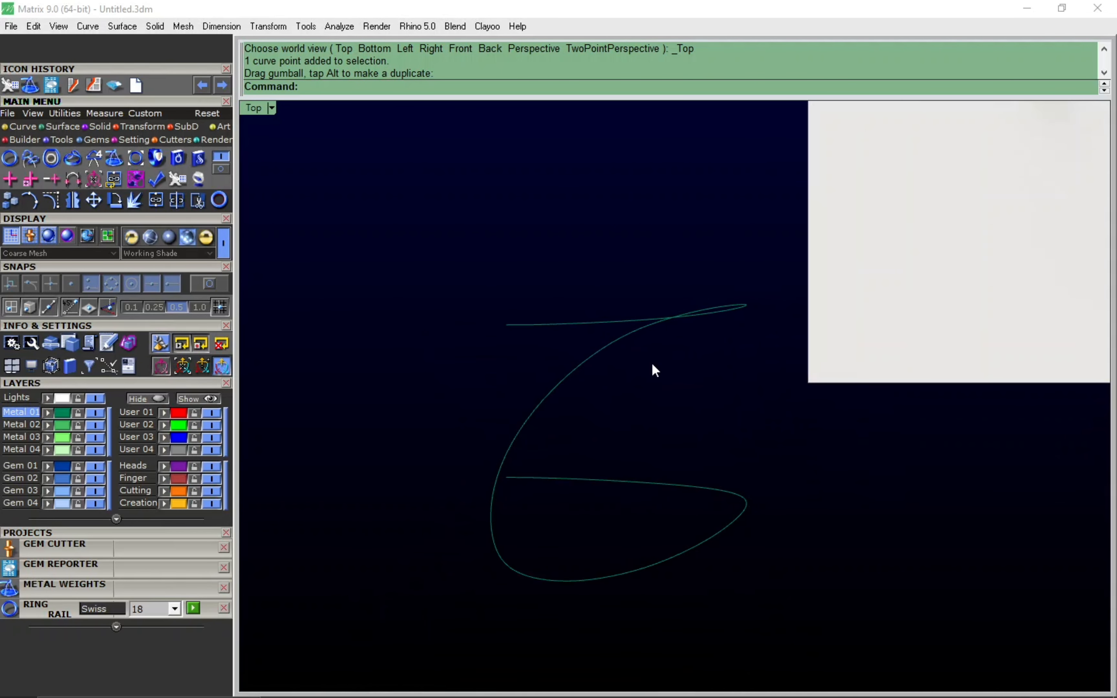
# Step: Show the hidden finger cylinder in the Perspective view
pyautogui.hotkey('ctrl', 'F3')
pyautogui.write('ss')
pyautogui.press('Return')
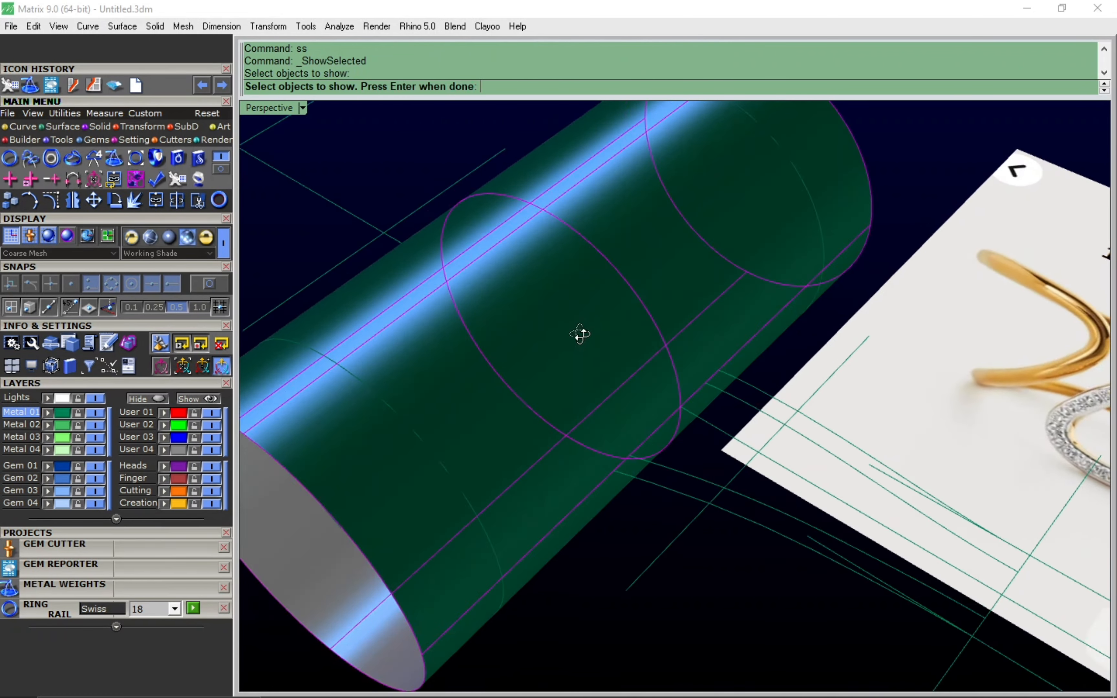
pyautogui.moveTo(580, 334); pyautogui.dragTo(595, 319, button='right')
pyautogui.press('Return')
# Step: Offset the loop curve on the finger cylinder's surface by 1.5
pyautogui.click(637, 253)
pyautogui.write('q')
pyautogui.press('Return')
pyautogui.click(634, 280)
pyautogui.press('Return')
pyautogui.moveTo(633, 280); pyautogui.dragTo(535, 349, button='right')
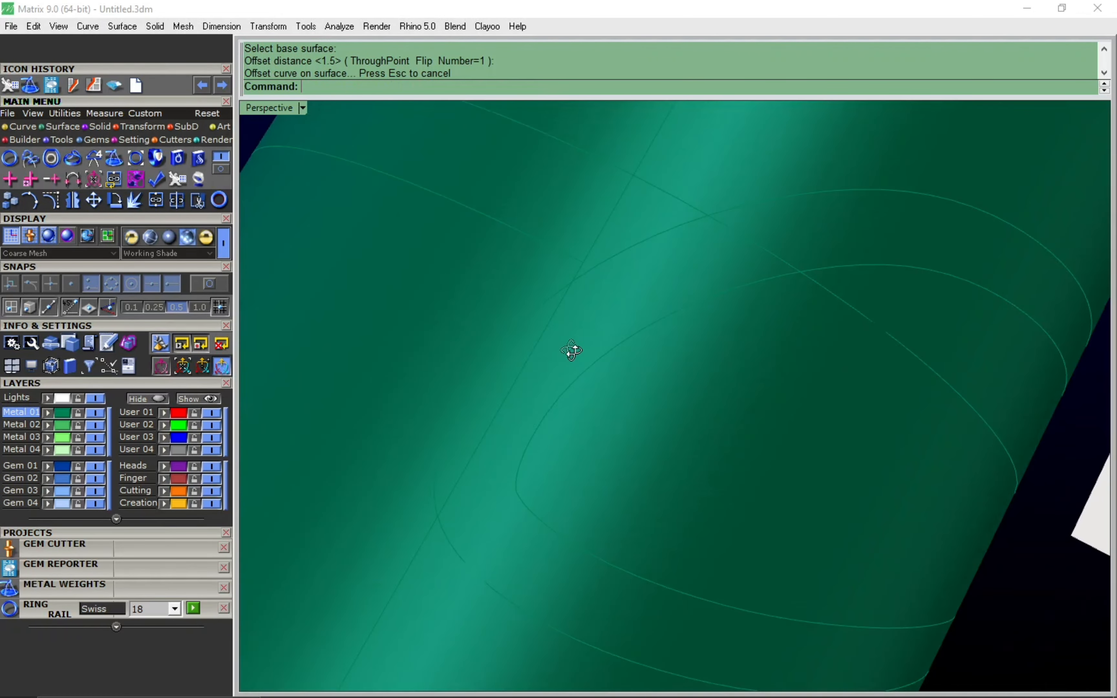
# Step: Rebuild the offset curve with 53 points and degree 3, deleting the input
pyautogui.scroll(-5, 571, 351)
pyautogui.scroll(5, 541, 343)
pyautogui.click(524, 371)
pyautogui.write('rr')
pyautogui.press('Return')
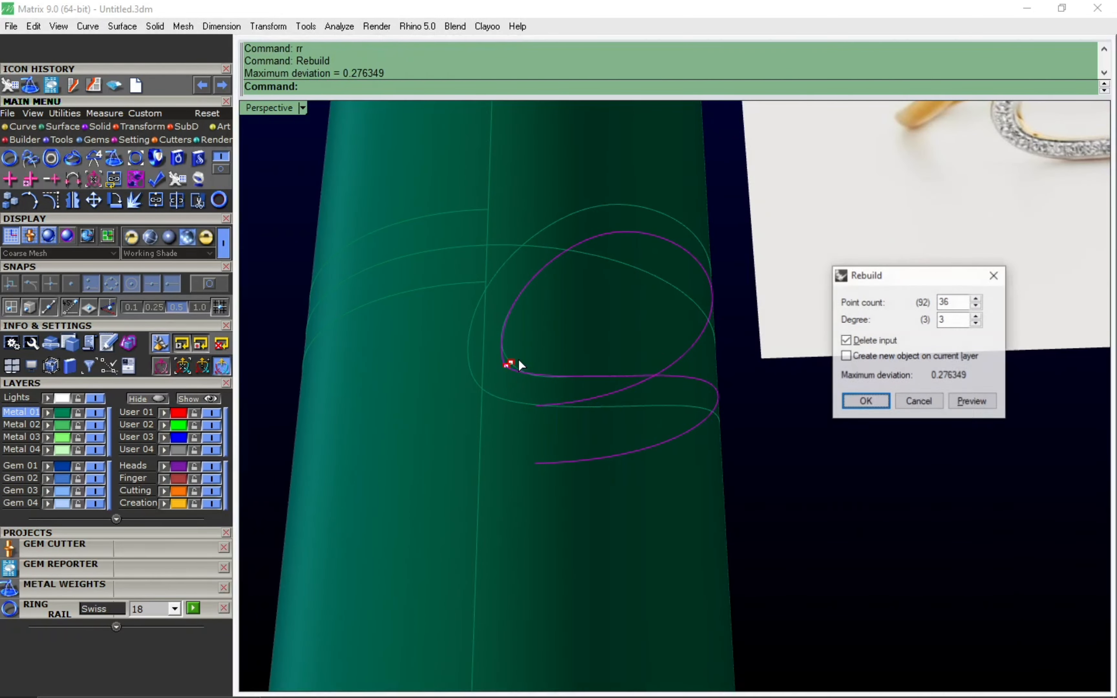
pyautogui.doubleClick(946, 302)
pyautogui.write('93')
pyautogui.scroll(5, 513, 363)
pyautogui.press('Return')
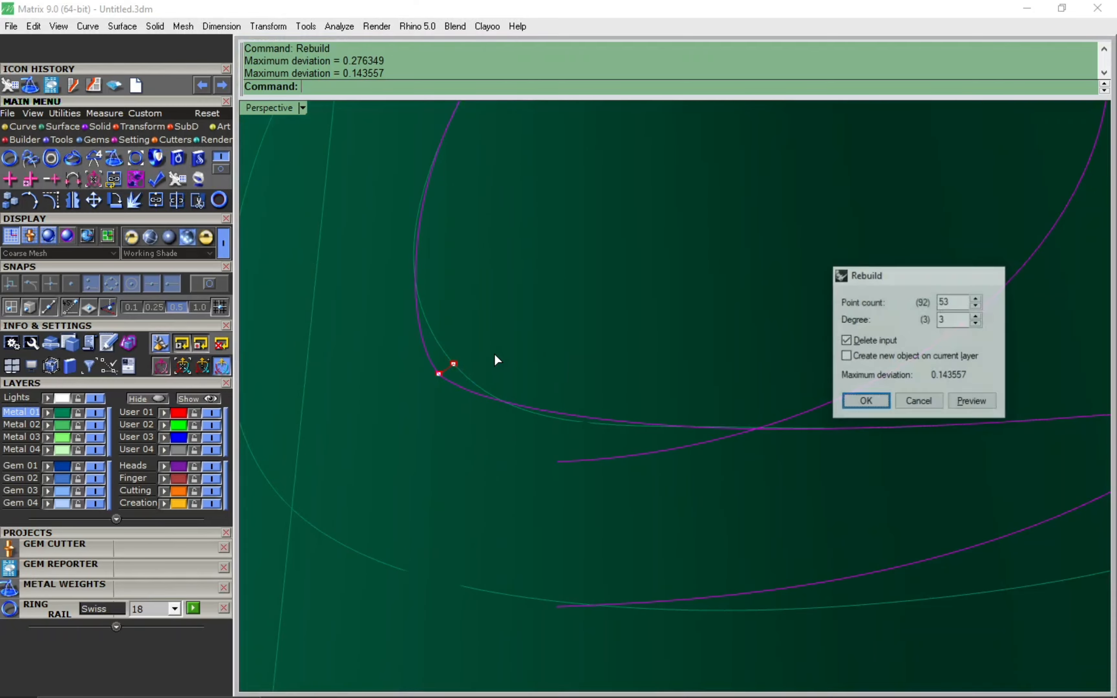
# Step: Hide the finger cylinder and delete the two surplus curves beside the loop pair
pyautogui.scroll(-5, 494, 363)
pyautogui.click(469, 387)
pyautogui.hotkey('ctrl', 'h')
pyautogui.hotkey('ctrl', 'F1')
pyautogui.hotkey('ctrl', 'F4')
pyautogui.moveTo(416, 397); pyautogui.dragTo(352, 442)
pyautogui.press('Delete')
pyautogui.moveTo(353, 442); pyautogui.dragTo(470, 444, button='right')
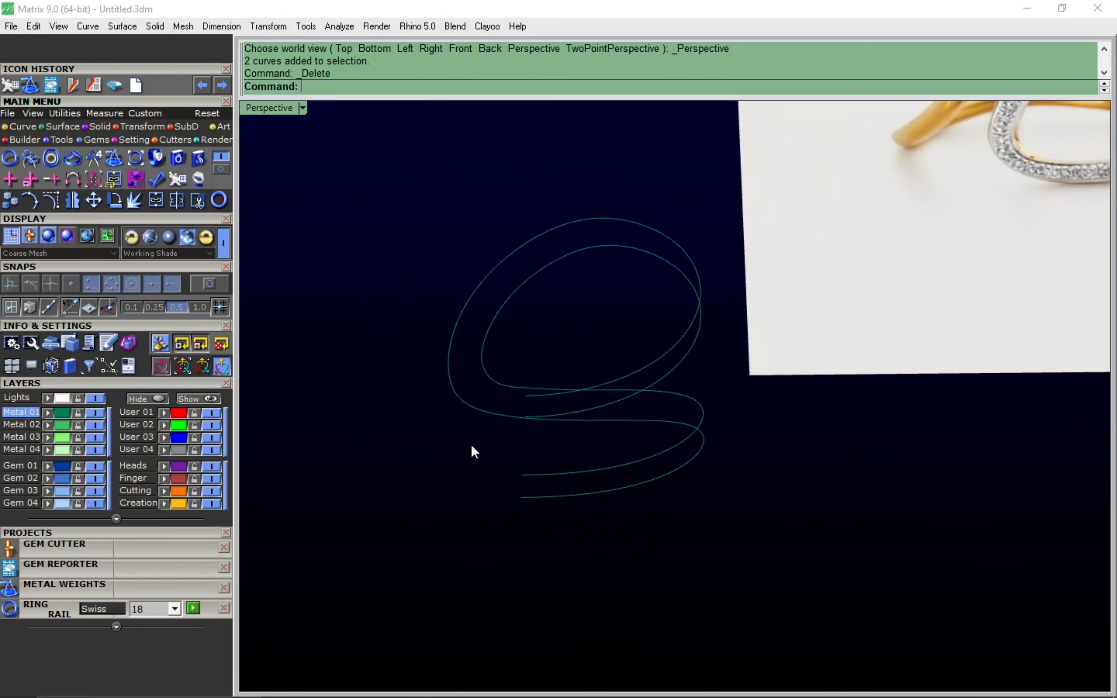
# Step: Show the inner loop curve's control points in the Top view and nudge the two points at its lower bend
pyautogui.hotkey('ctrl', 'F1')
pyautogui.scroll(6, 569, 552)
pyautogui.click(503, 449)
pyautogui.press('F10')
pyautogui.click(492, 447)
pyautogui.scroll(4, 508, 457)
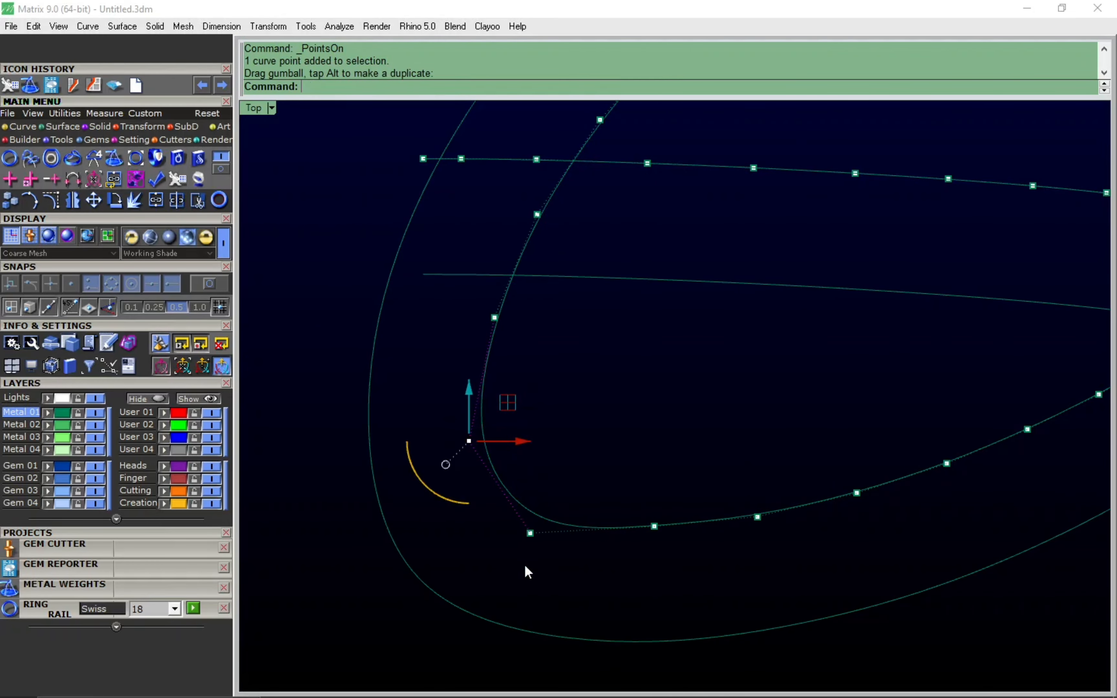
pyautogui.click(530, 533)
pyautogui.click(530, 534)
pyautogui.moveTo(529, 488); pyautogui.dragTo(538, 491)
# Step: Show the outer loop curve's control points, nudge the points at its lower bend slightly, and hide the points
pyautogui.scroll(-8, 533, 497)
pyautogui.click(552, 558)
pyautogui.scroll(4, 511, 545)
pyautogui.press('F10')
pyautogui.moveTo(427, 585); pyautogui.dragTo(470, 538)
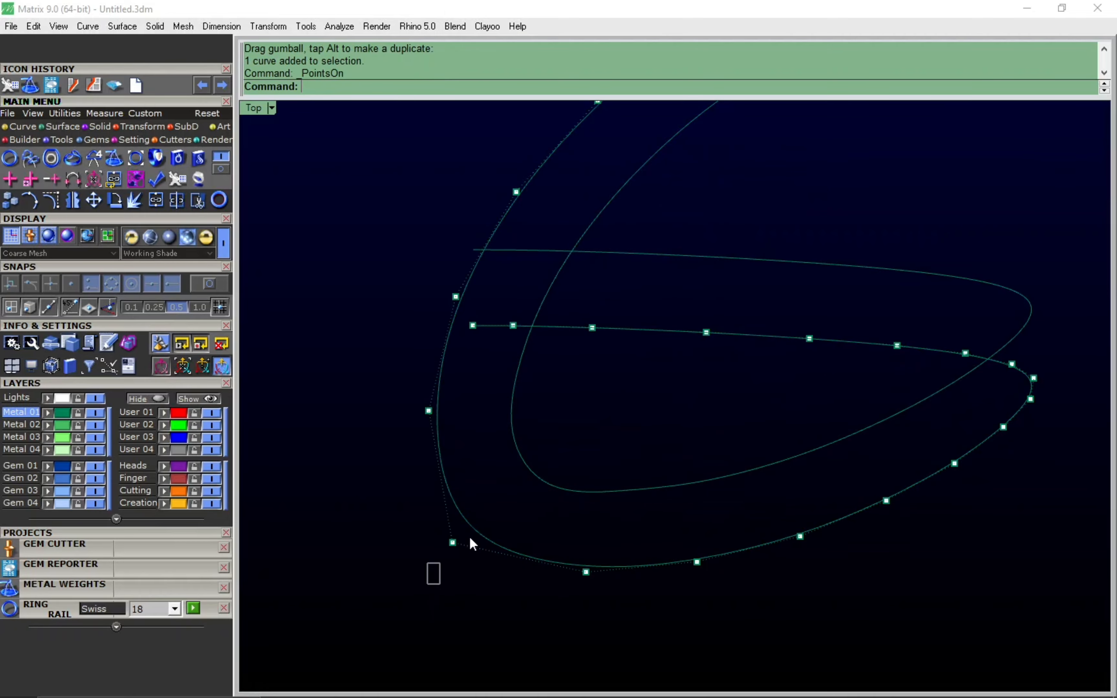
pyautogui.moveTo(585, 527); pyautogui.dragTo(582, 529)
pyautogui.press('Escape')
pyautogui.press('Escape')
# Step: Polar array the two loop curves as 2 items over 360 degrees about 0,0,0 in the Top view
pyautogui.scroll(-12, 582, 529)
pyautogui.moveTo(691, 536); pyautogui.dragTo(656, 516, button='right')
pyautogui.scroll(-2, 655, 512)
pyautogui.scroll(-2, 655, 512)
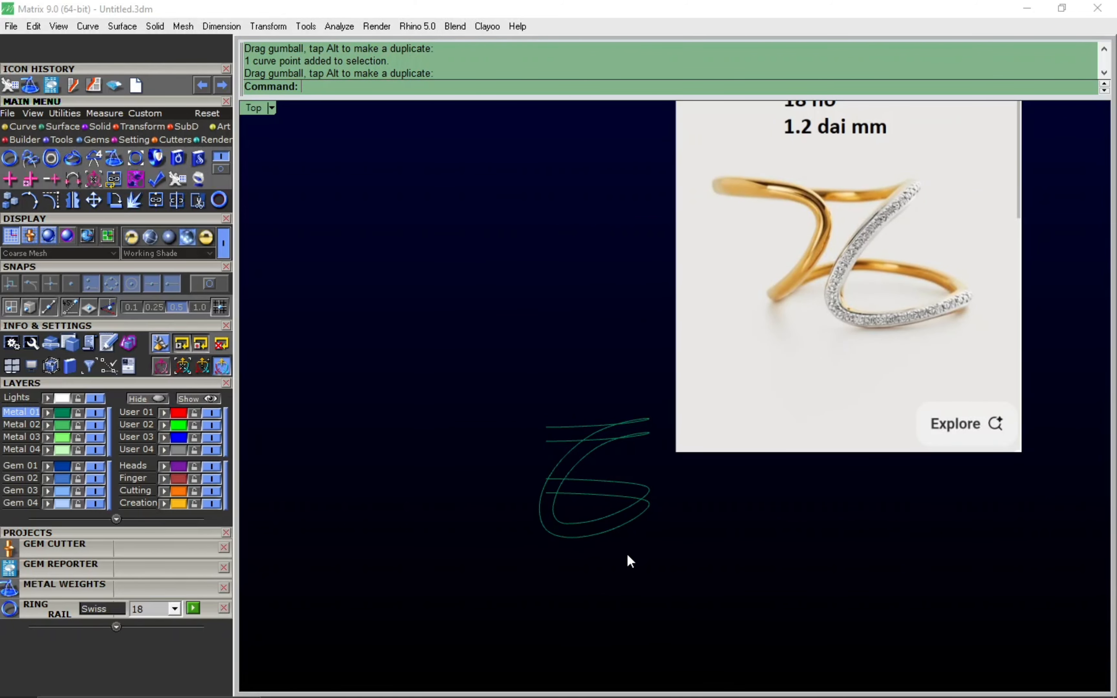
pyautogui.moveTo(590, 541); pyautogui.dragTo(531, 473)
pyautogui.write('a')
pyautogui.press('space')
pyautogui.scroll(-4, 600, 341)
pyautogui.moveTo(624, 335); pyautogui.dragTo(631, 384, button='right')
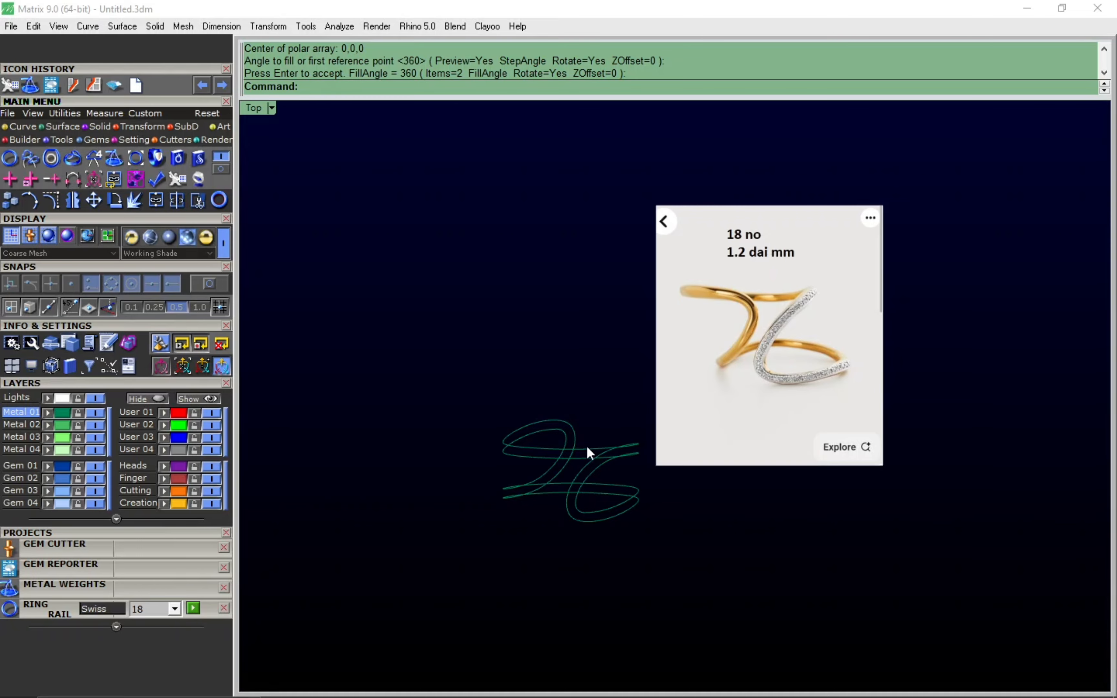
# Step: Hide the reference image and delete the arrayed copy of the two loop curves
pyautogui.scroll(4, 567, 460)
pyautogui.click(804, 388)
pyautogui.hotkey('ctrl', 'h')
pyautogui.hotkey('ctrl', 'F4')
pyautogui.moveTo(634, 433); pyautogui.dragTo(530, 440, button='right')
pyautogui.moveTo(530, 439); pyautogui.dragTo(432, 452)
pyautogui.press('Delete')
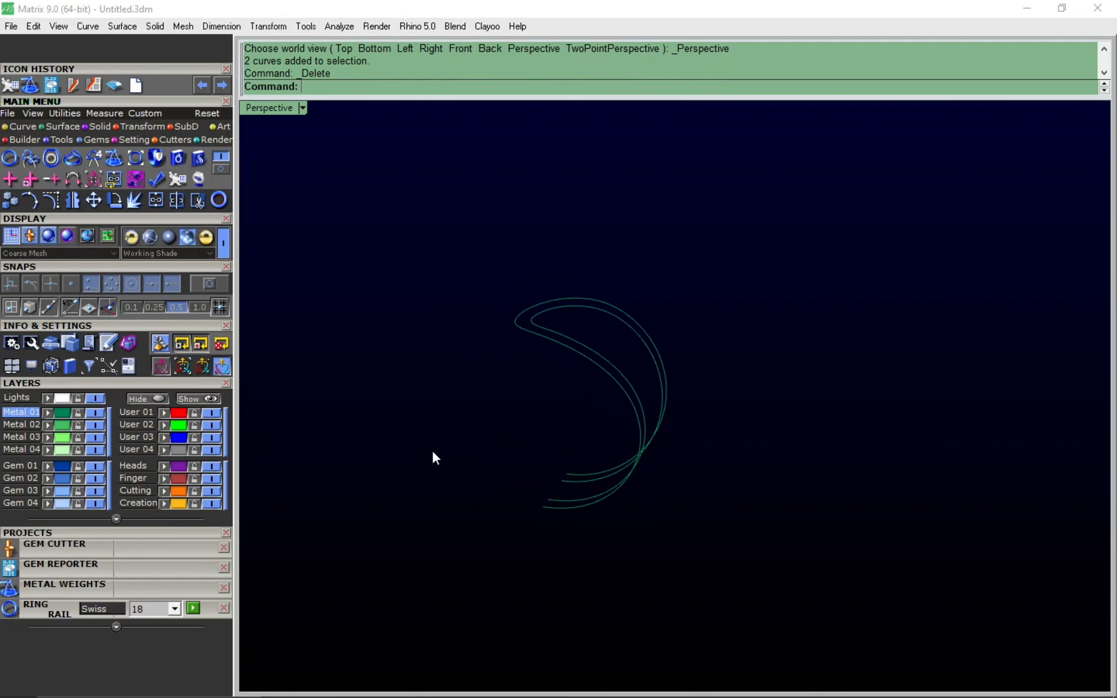
# Step: Close both open ends of the loop curve pair with lines and join everything into one outline
pyautogui.write('li')
pyautogui.scroll(2, 574, 529)
pyautogui.press('space')
pyautogui.click(574, 483)
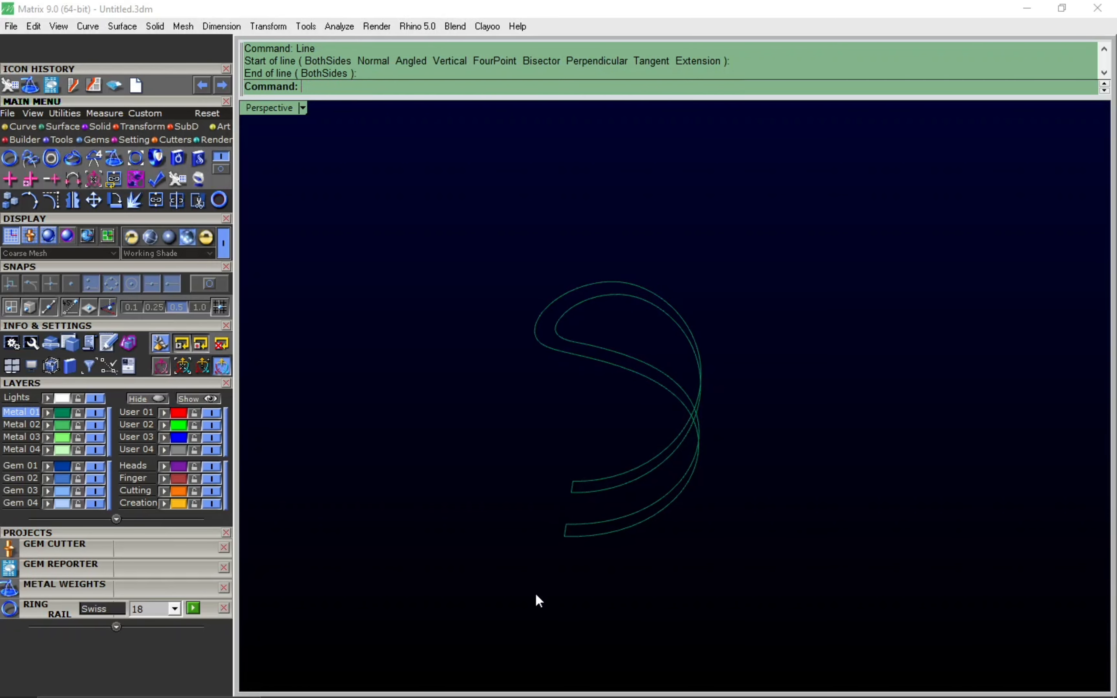
pyautogui.hotkey('ctrl', 'j')
# Step: Show the finger cylinder and split it with the closed loop outline
pyautogui.write('so')
pyautogui.press('space')
pyautogui.moveTo(564, 477); pyautogui.dragTo(525, 503, button='right')
pyautogui.click(525, 503)
pyautogui.press('space')
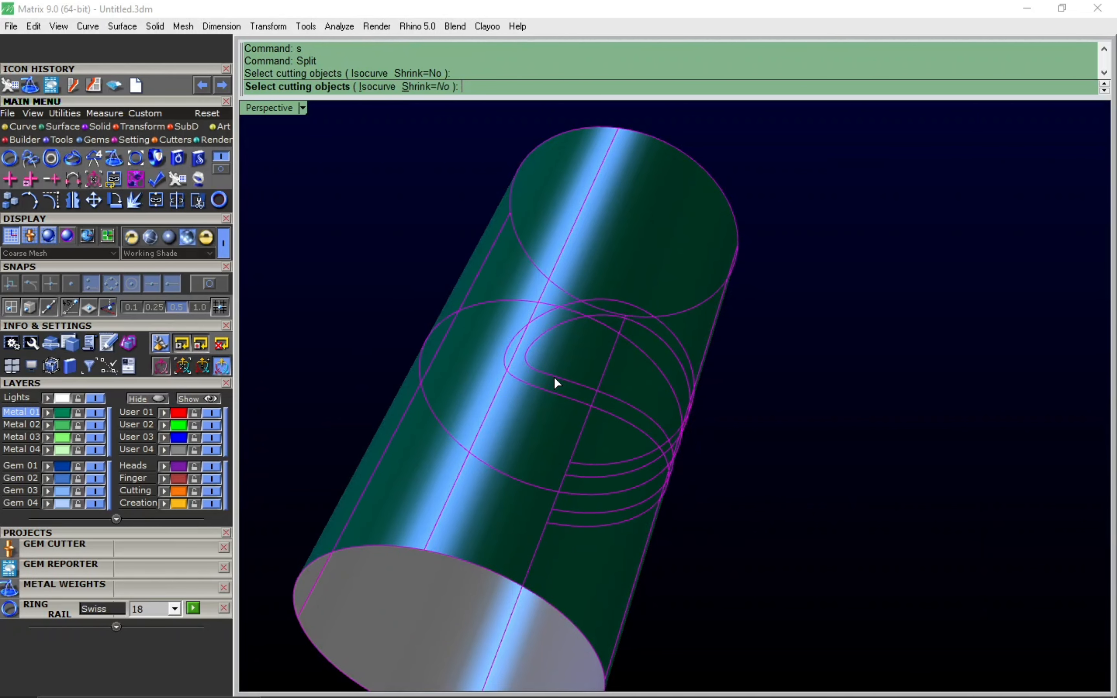
pyautogui.press('space')
# Step: Remove the cylinder surface outside the loop outline, keeping only the band surface
pyautogui.scroll(7, 548, 369)
pyautogui.scroll(-5, 513, 360)
pyautogui.keyDown('ctrl'); pyautogui.click(504, 348); pyautogui.keyUp('ctrl')
pyautogui.press('Delete')
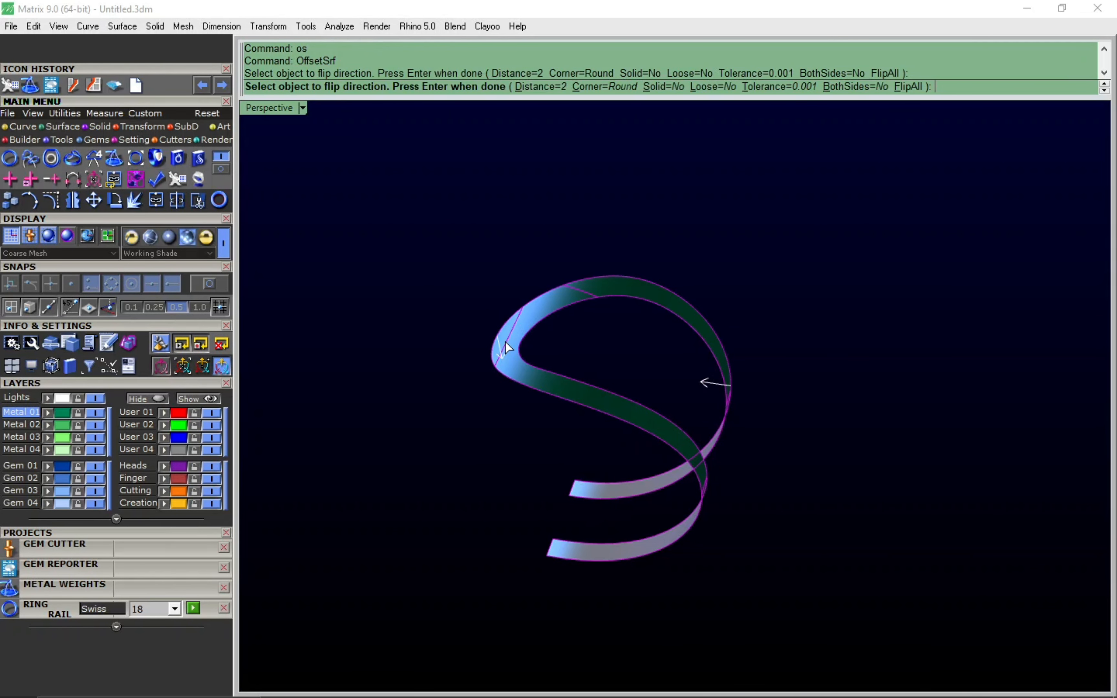
pyautogui.press('space')
pyautogui.moveTo(531, 429); pyautogui.dragTo(641, 207, button='right')
pyautogui.hotkey('ctrl', 'z')
# Step: Offset the band surface by a distance of 2 with the Solid option on
pyautogui.press('space')
pyautogui.click(665, 87)
pyautogui.press('space')
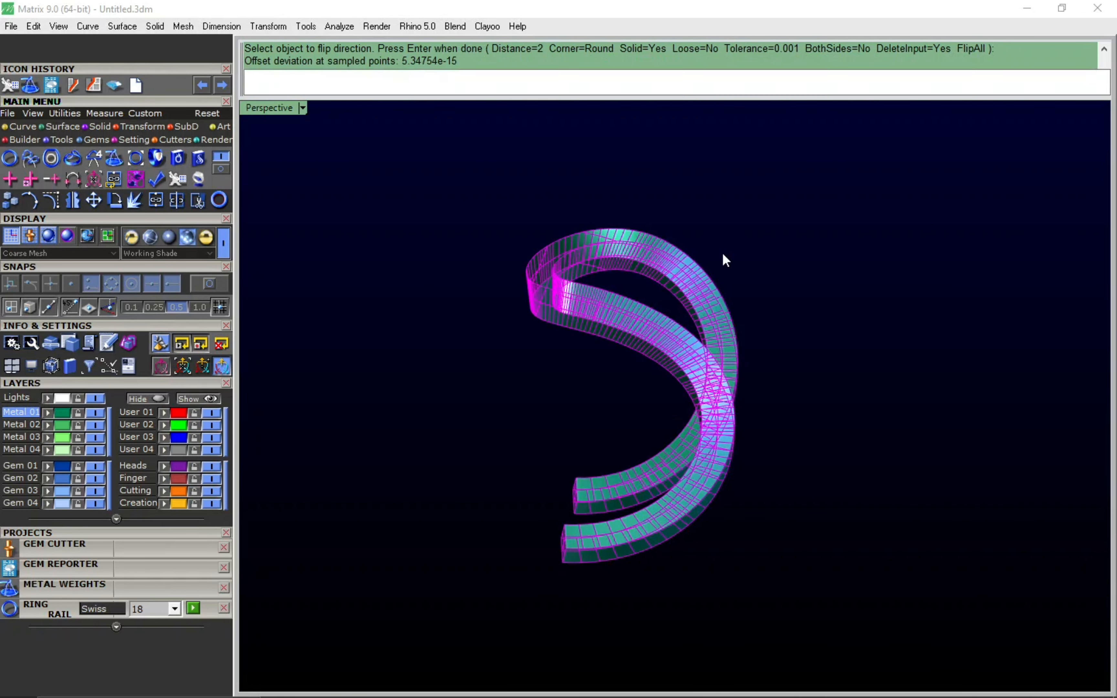
# Step: Explode the solid band and join its surfaces back into a closed polysurface
pyautogui.click(721, 227)
pyautogui.click(626, 329)
pyautogui.write('x')
pyautogui.press('space')
pyautogui.moveTo(626, 331); pyautogui.dragTo(611, 399, button='right')
pyautogui.hotkey('ctrl', 'j')
pyautogui.click(739, 294)
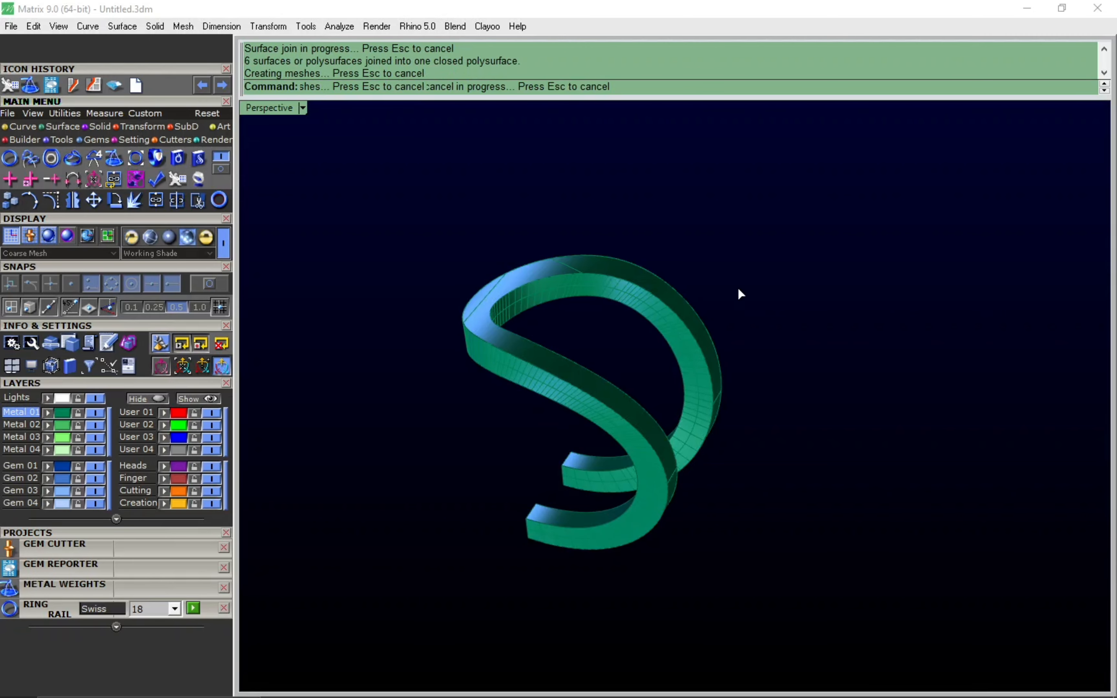
# Step: Select all leftover curves and delete them
pyautogui.write('ca')
pyautogui.press('space')
pyautogui.press('Delete')
# Step: Turn off the surface isocurve display in the solid band's properties
pyautogui.click(651, 312)
pyautogui.press('F3')
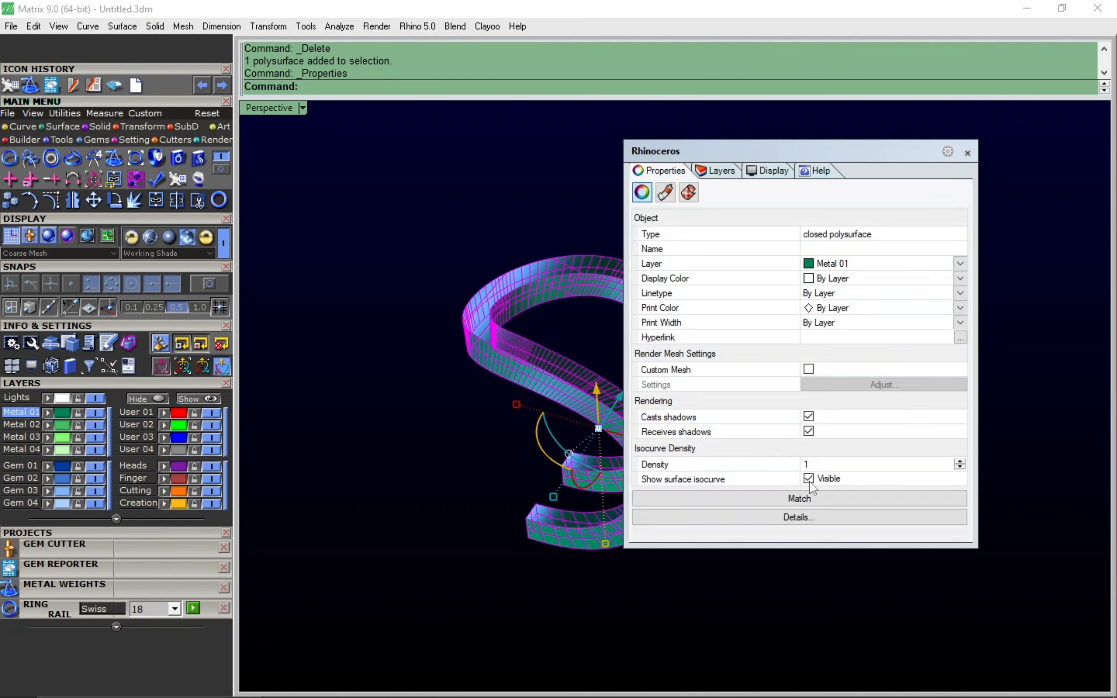
pyautogui.click(809, 479)
pyautogui.click(969, 153)
pyautogui.click(804, 295)
# Step: Polar array the solid band as 2 items over 360 degrees about 0,0,0 in the Top view
pyautogui.press('F5')
pyautogui.write('0,0,0')
pyautogui.press('space')
pyautogui.press('space')
pyautogui.press('space')
pyautogui.press('space')
pyautogui.click(828, 389)
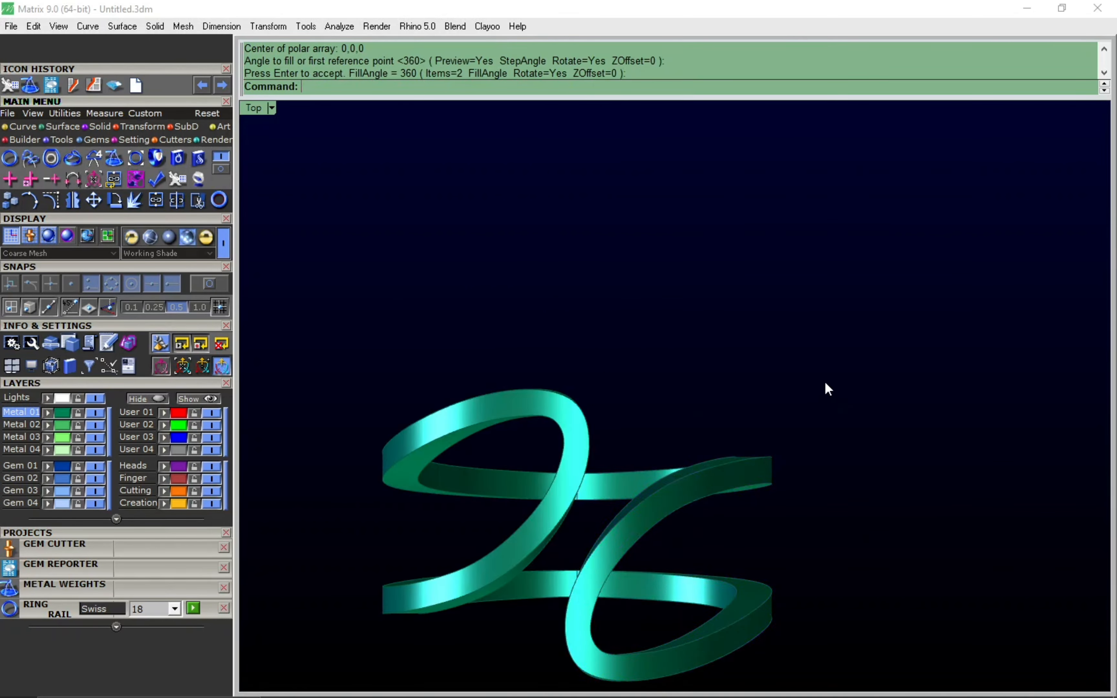
# Step: Show only the ring rail circle from the hidden objects
pyautogui.scroll(-10, 707, 406)
pyautogui.press('F6')
pyautogui.scroll(10, 672, 380)
pyautogui.hotkey('ctrl', 'shift', 'h')
pyautogui.press('F8')
pyautogui.click(578, 483)
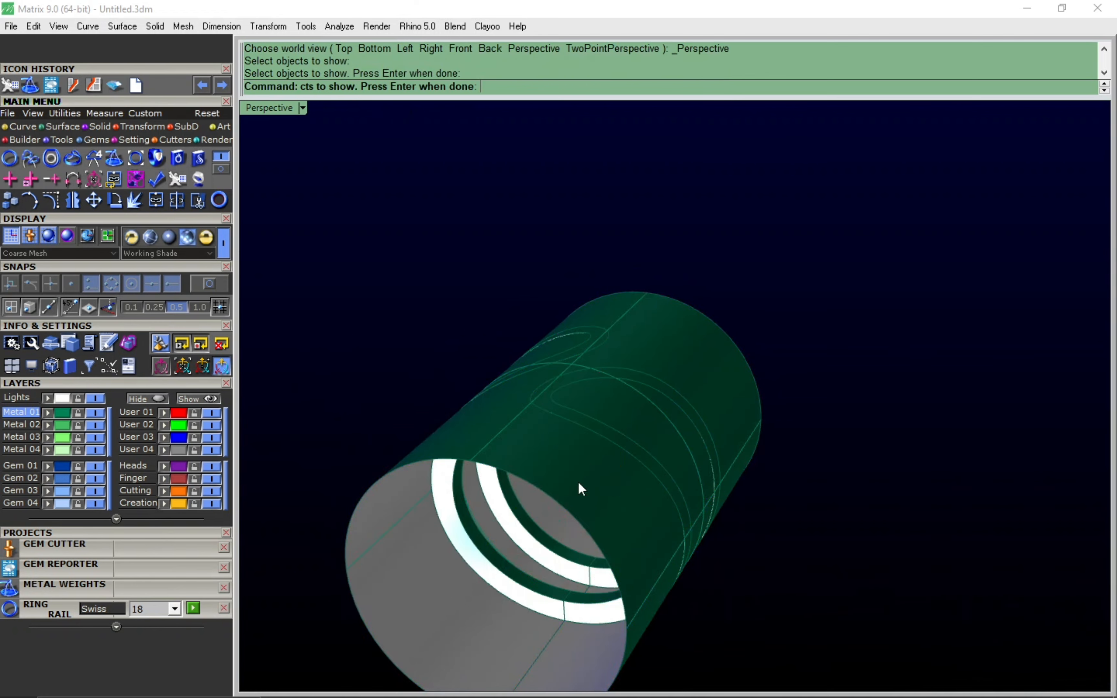
pyautogui.press('space')
# Step: Select both solid bands in the Front view and run the Cut Ring Rail command on them
pyautogui.press('F6')
pyautogui.scroll(12, 613, 312)
pyautogui.click(586, 309)
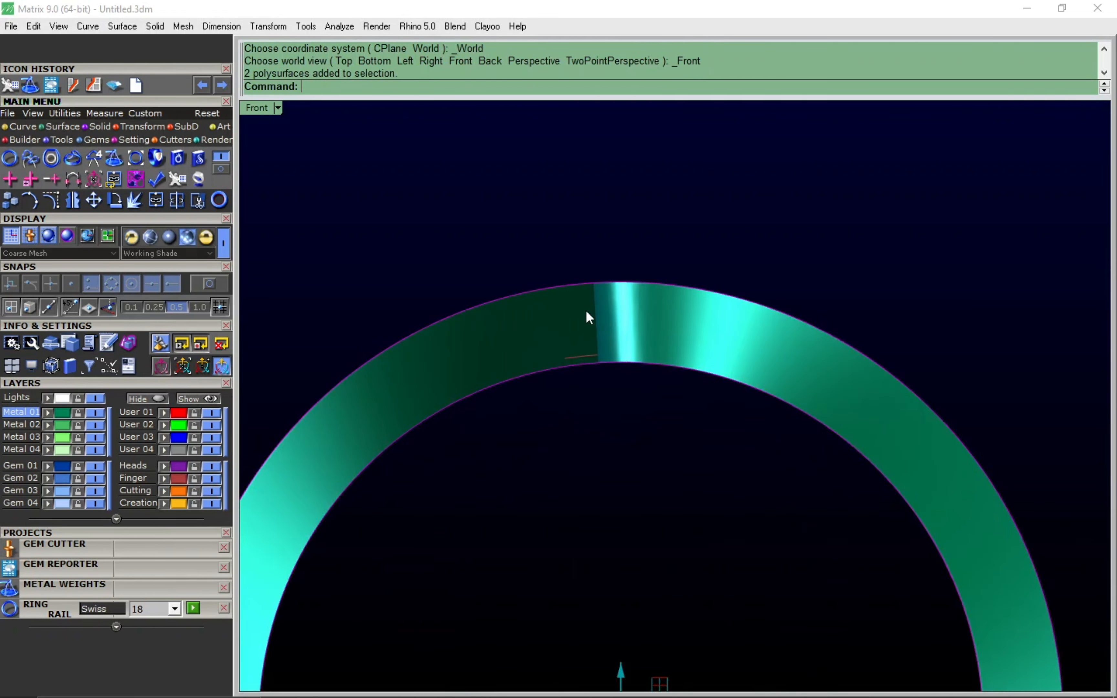
pyautogui.scroll(-6, 639, 288)
pyautogui.write('cu')
pyautogui.press('space')
pyautogui.scroll(-2, 643, 287)
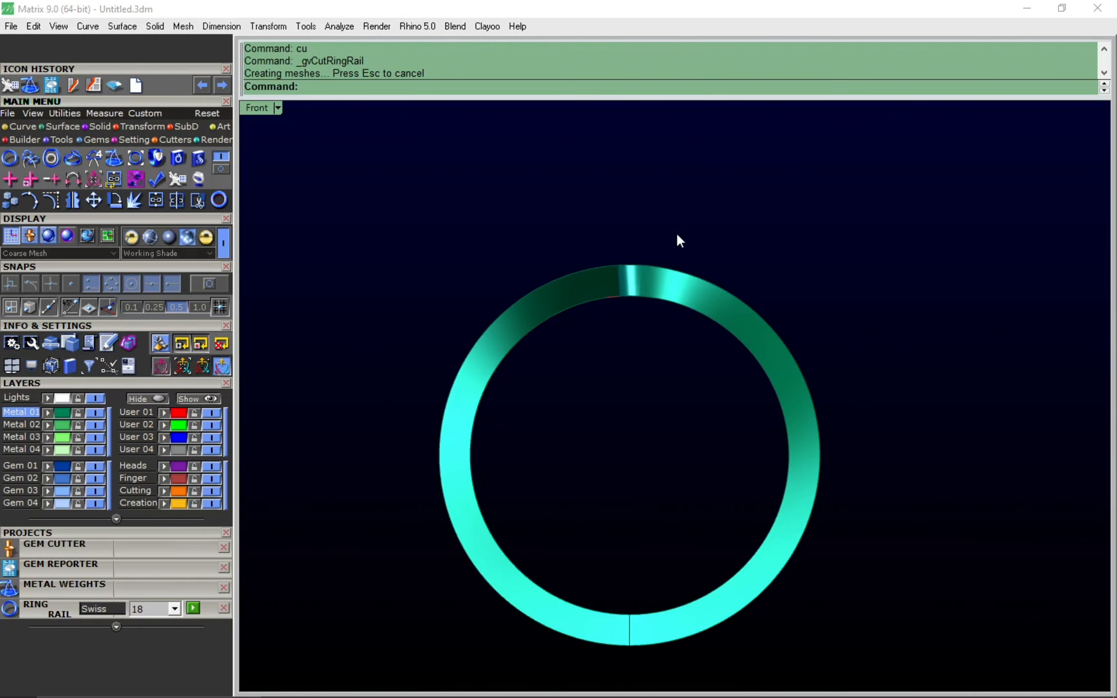
# Step: Scale the two bands vertically with Scale1D from the inner top point and run Cut Ring Rail again
pyautogui.scroll(5, 635, 302)
pyautogui.click(627, 296)
pyautogui.scroll(-6, 661, 517)
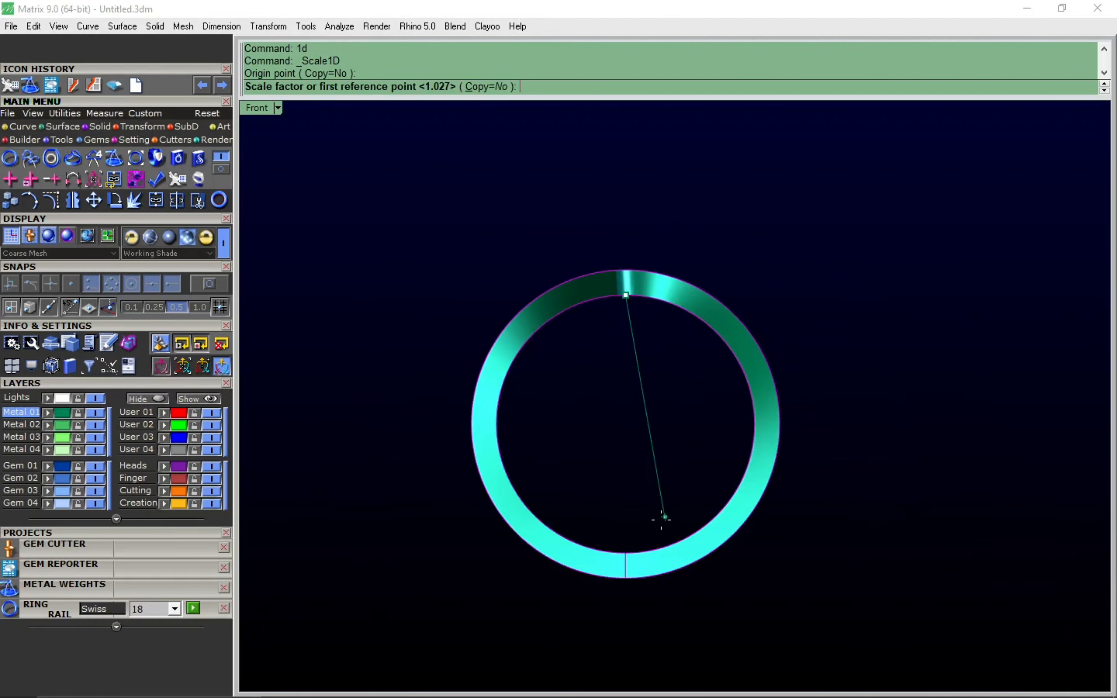
pyautogui.scroll(3, 667, 574)
pyautogui.click(685, 567)
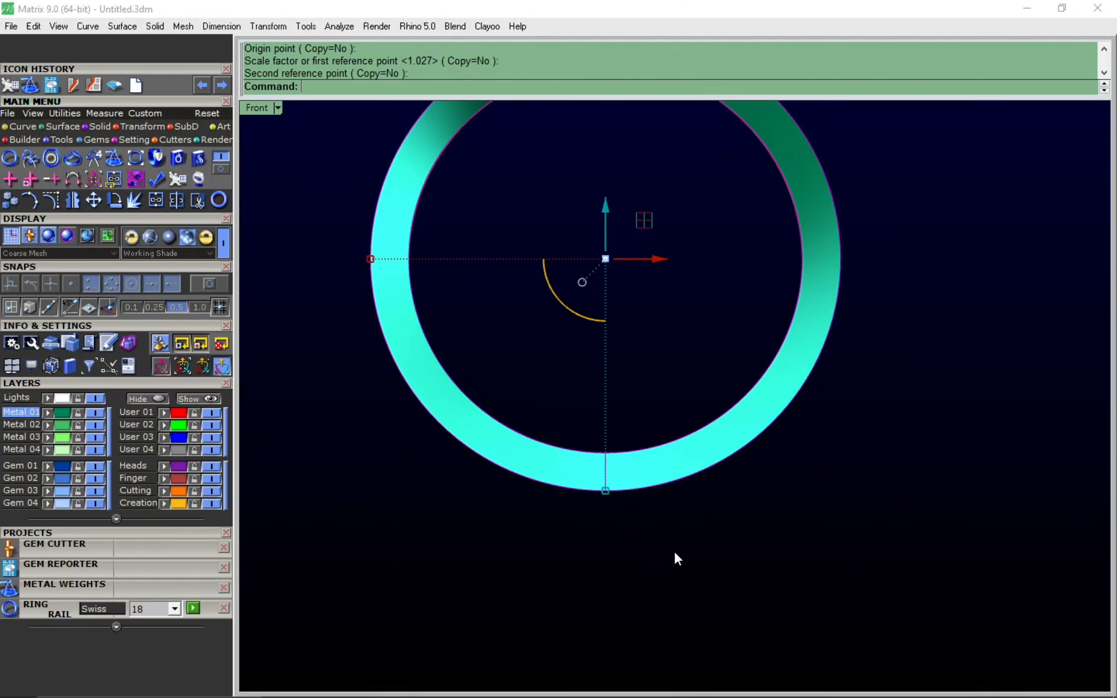
pyautogui.write('c')
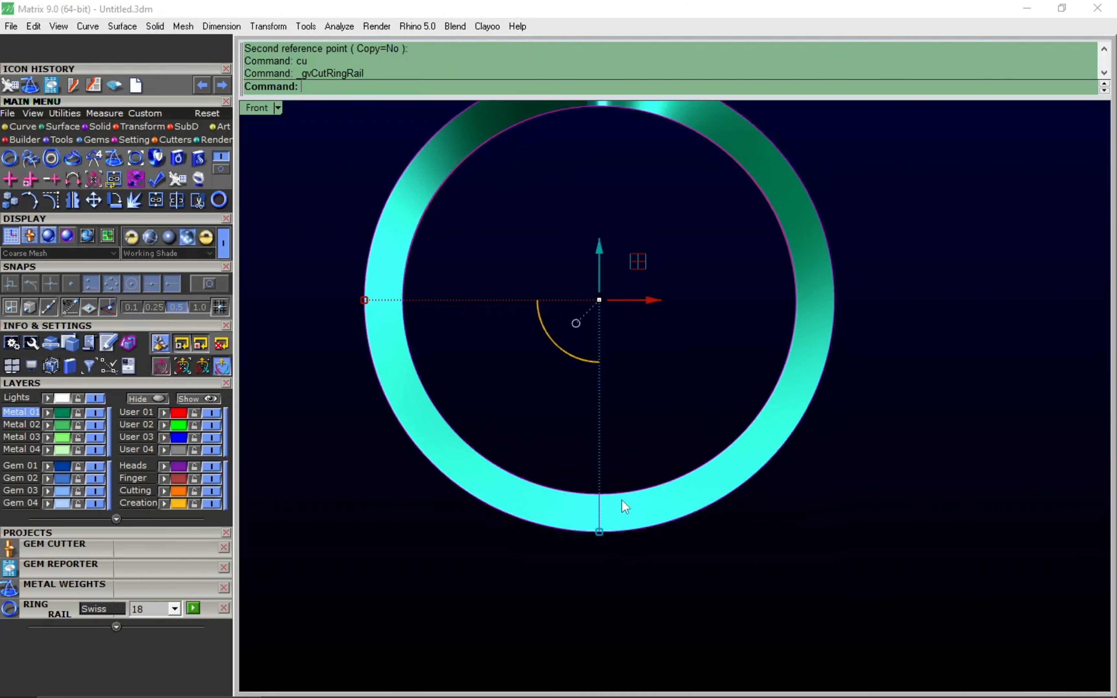
# Step: Scale the two bands with Scale2D about 0,0,0, referencing the ring's bottom, and rerun Cut Ring Rail
pyautogui.scroll(-2, 623, 502)
pyautogui.moveTo(621, 489); pyautogui.dragTo(613, 516, button='right')
pyautogui.write('2d')
pyautogui.press('Return')
pyautogui.scroll(8, 604, 556)
pyautogui.click(654, 608)
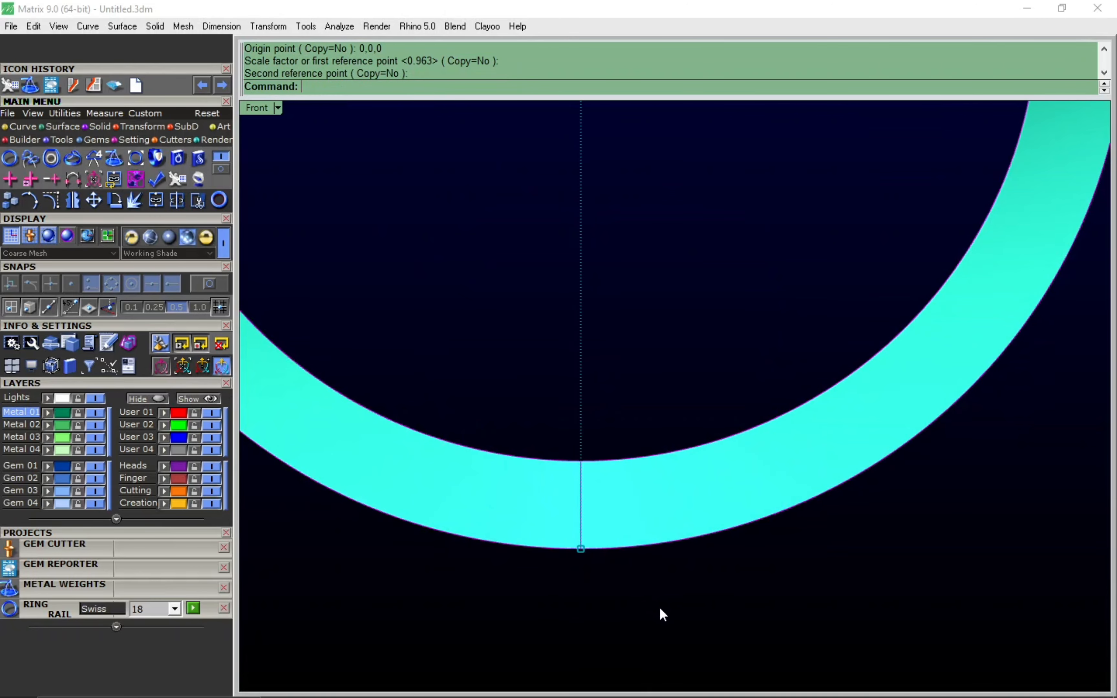
pyautogui.scroll(-10, 648, 588)
pyautogui.write('cu')
pyautogui.press('Return')
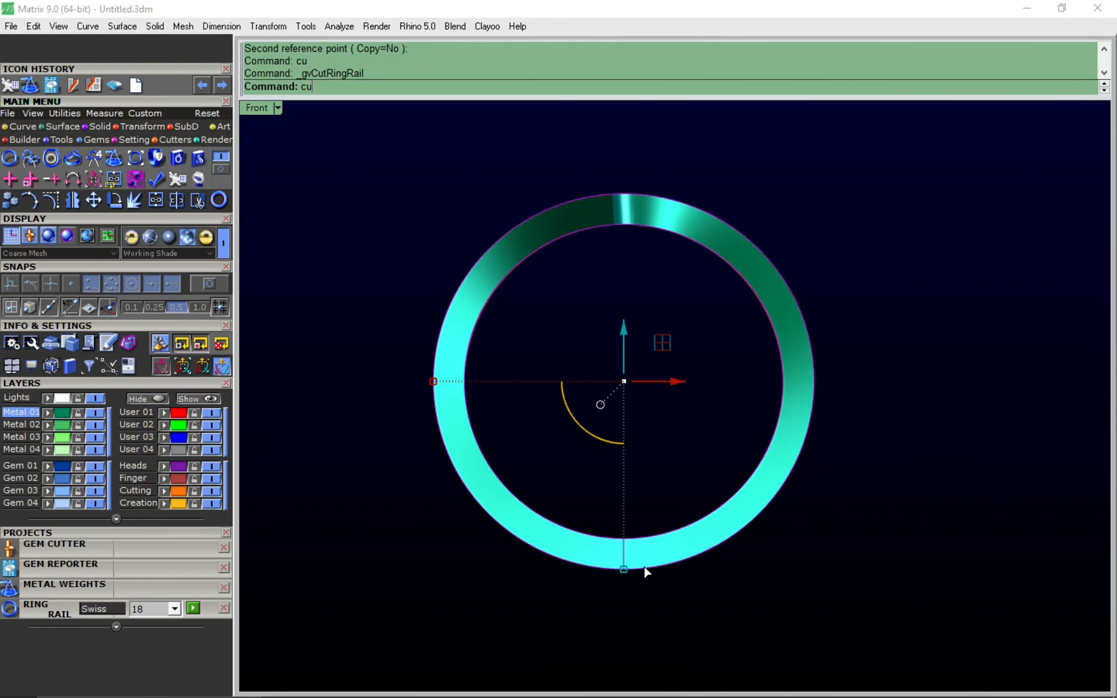
# Step: Scale the two bands slightly with Scale2D about 0,0,0, referencing the ring's top, and cut them with the ring rail
pyautogui.write('2d')
pyautogui.press('Return')
pyautogui.scroll(8, 621, 323)
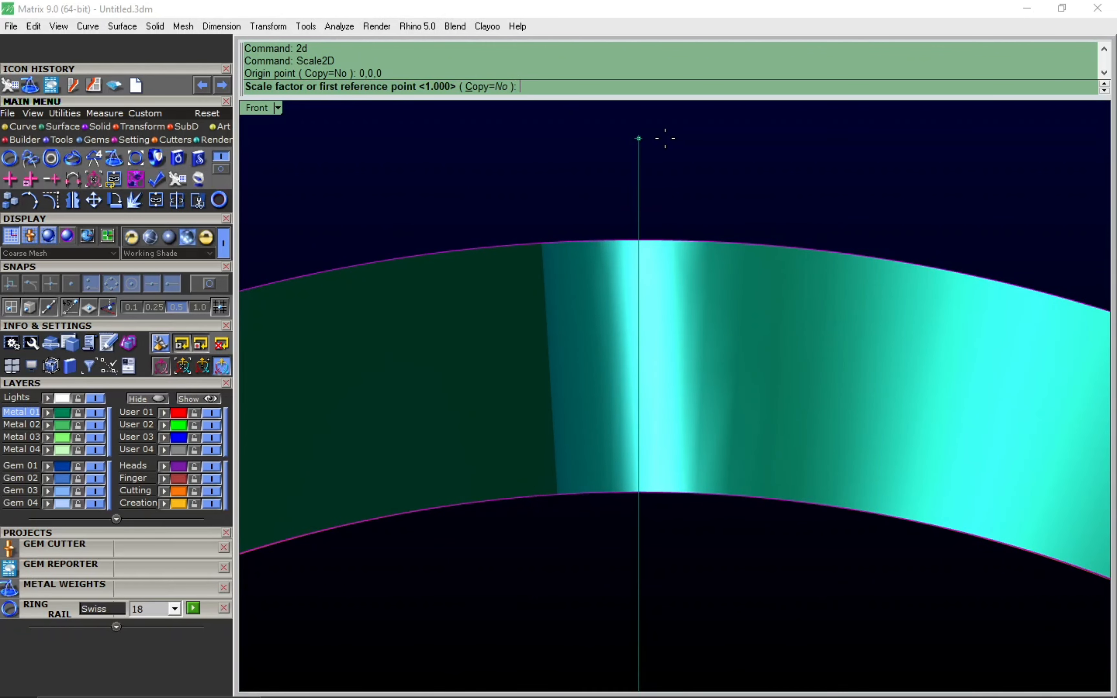
pyautogui.click(660, 140)
pyautogui.scroll(-9, 642, 174)
pyautogui.write('cu')
pyautogui.press('Return')
pyautogui.scroll(-5, 645, 176)
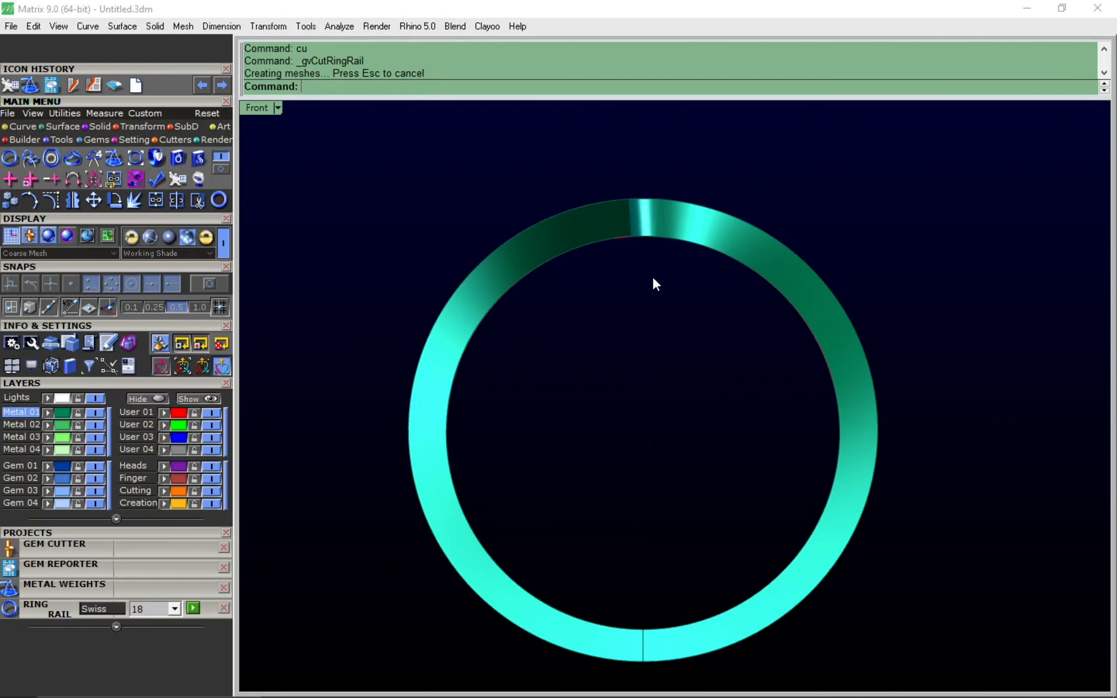
# Step: Examine the finished double-band ring in the Top, Right and Perspective views
pyautogui.moveTo(574, 355); pyautogui.dragTo(668, 443, button='right')
pyautogui.press('F1')
pyautogui.scroll(14, 701, 418)
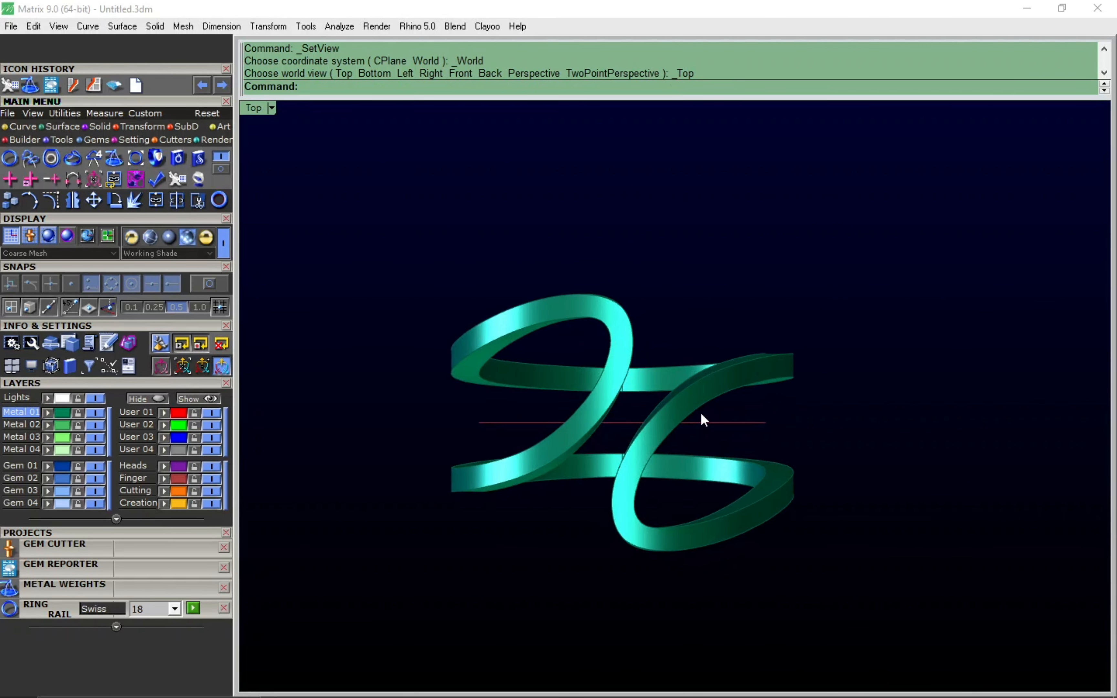
pyautogui.scroll(-14, 775, 374)
pyautogui.press('F4')
pyautogui.moveTo(587, 392); pyautogui.dragTo(486, 366, button='right')
pyautogui.press('F3')
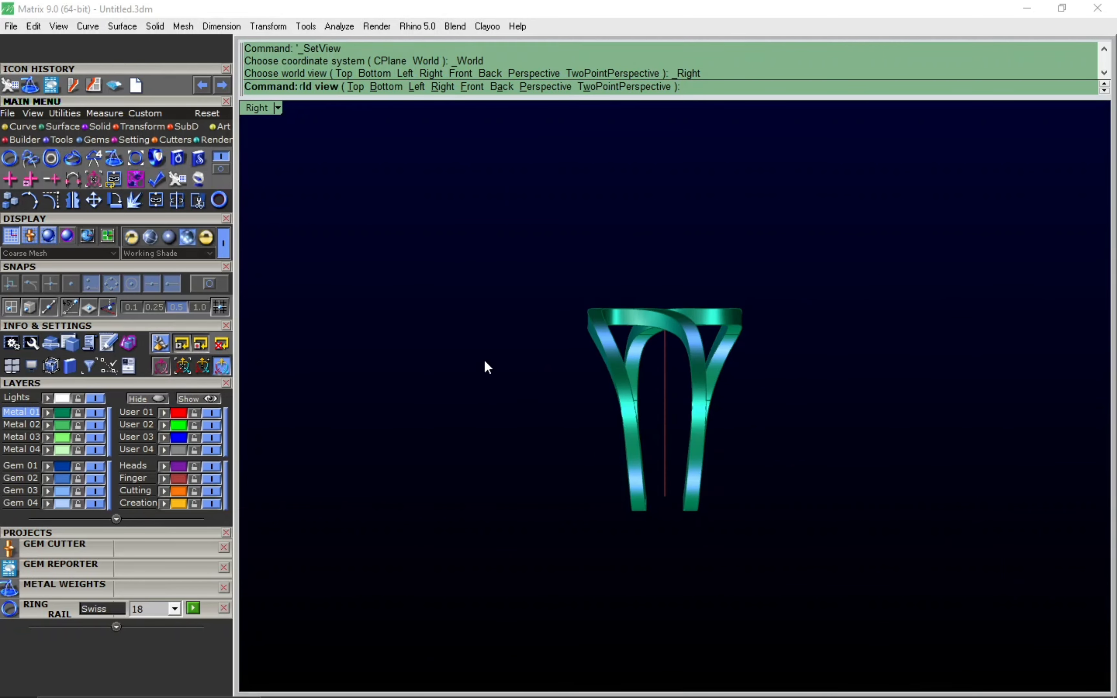
pyautogui.moveTo(556, 378); pyautogui.dragTo(672, 419, button='right')
pyautogui.press('F4')
pyautogui.scroll(5, 672, 419)
# Step: Extract the outer face of one loop band and lock every other object
pyautogui.write('e')
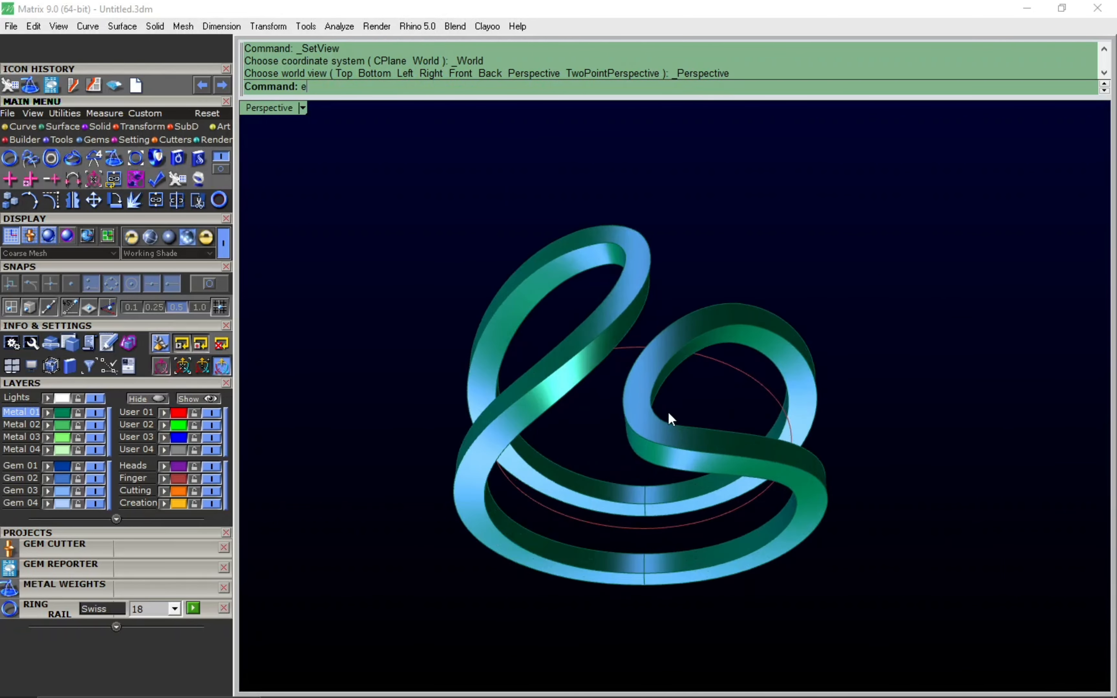
pyautogui.press('Return')
pyautogui.scroll(-2, 601, 383)
pyautogui.write('k')
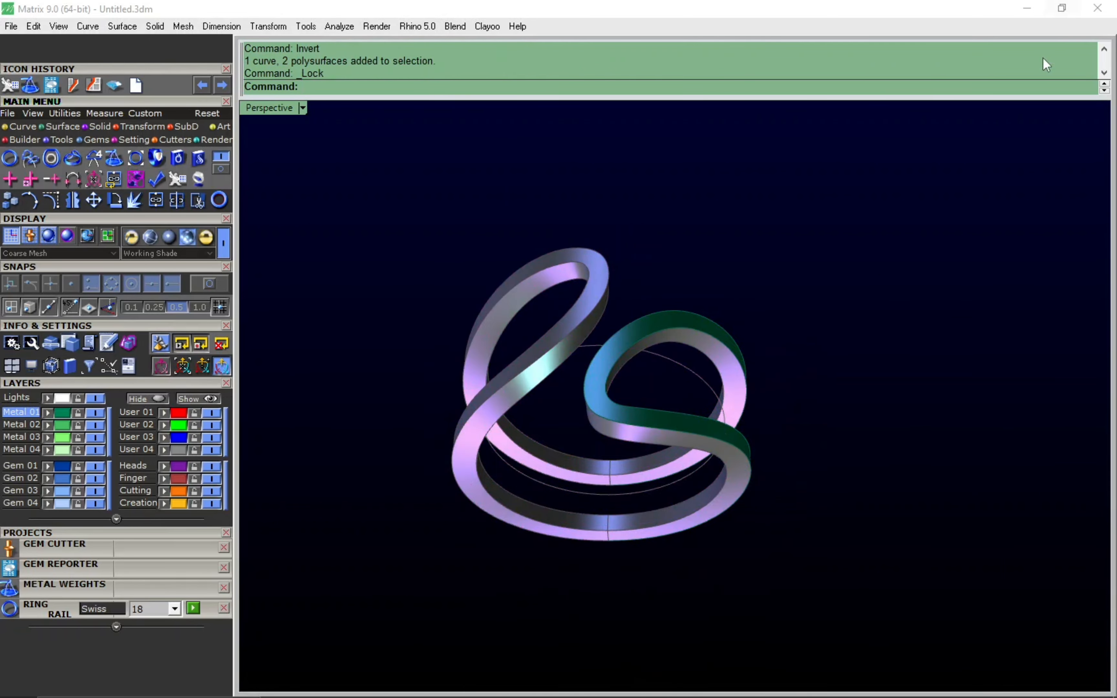
# Step: With the reference photo open alongside, unlock the two bands and delete the one without the extracted face
pyautogui.click(699, 682)
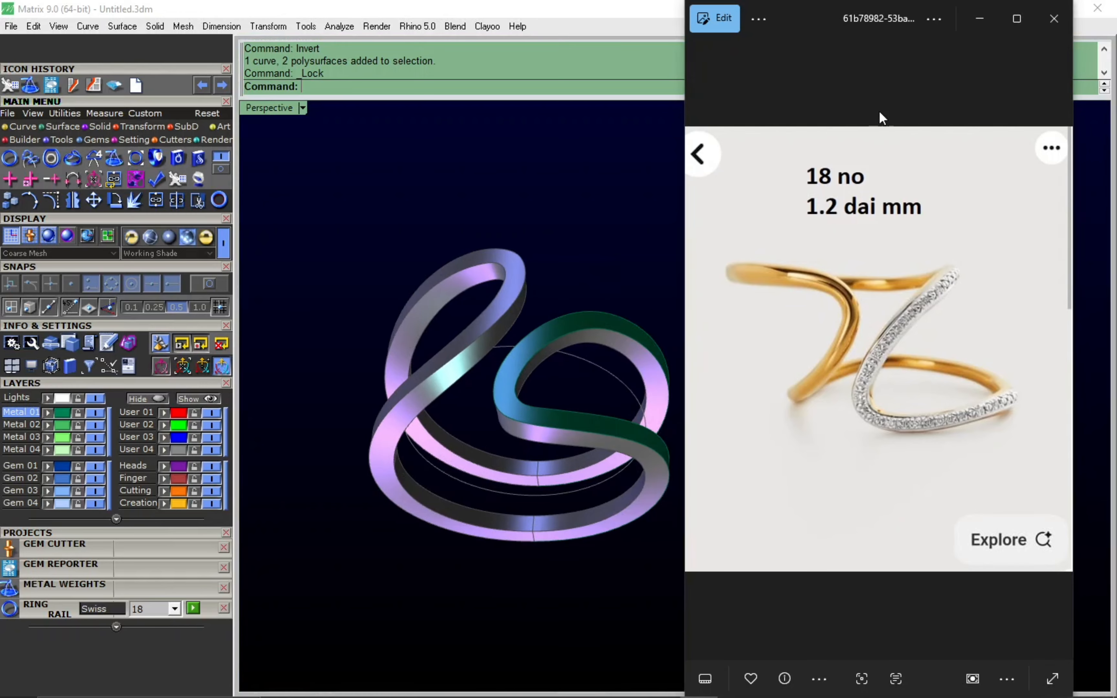
pyautogui.moveTo(882, 118); pyautogui.dragTo(927, 117)
pyautogui.moveTo(599, 399); pyautogui.dragTo(537, 346, button='right')
pyautogui.write('U')
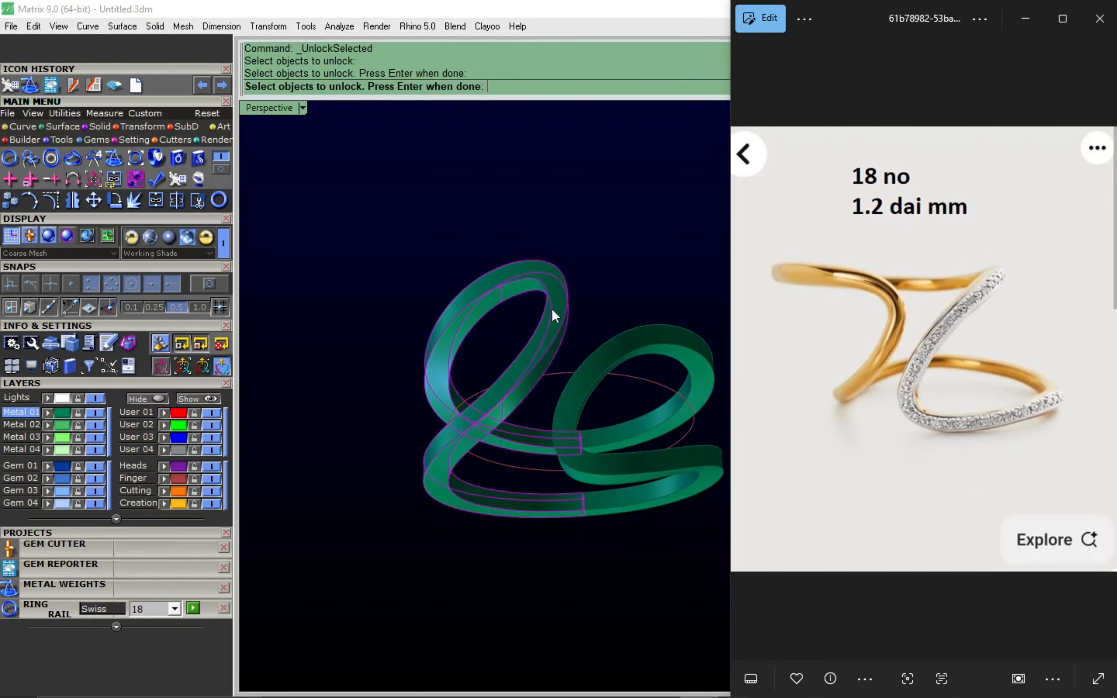
pyautogui.click(554, 316)
pyautogui.press('Delete')
# Step: Extract the remaining band's outer face without copying and delete it
pyautogui.moveTo(571, 392); pyautogui.dragTo(586, 429, button='right')
pyautogui.click(586, 429)
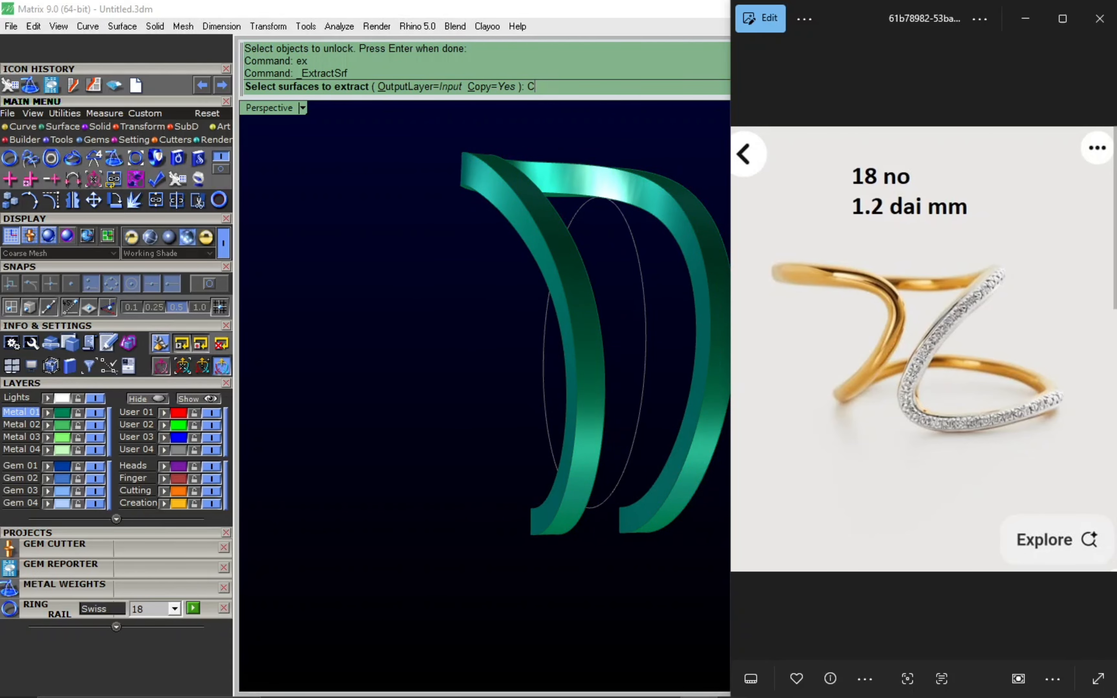
pyautogui.click(580, 493)
pyautogui.press('Return')
pyautogui.press('Delete')
# Step: Duplicate the outer edge of the band's end face and rebuild the curve with 4 points
pyautogui.moveTo(554, 539); pyautogui.dragTo(518, 519, button='right')
pyautogui.write('de')
pyautogui.press('Return')
pyautogui.scroll(4, 550, 530)
pyautogui.click(554, 528)
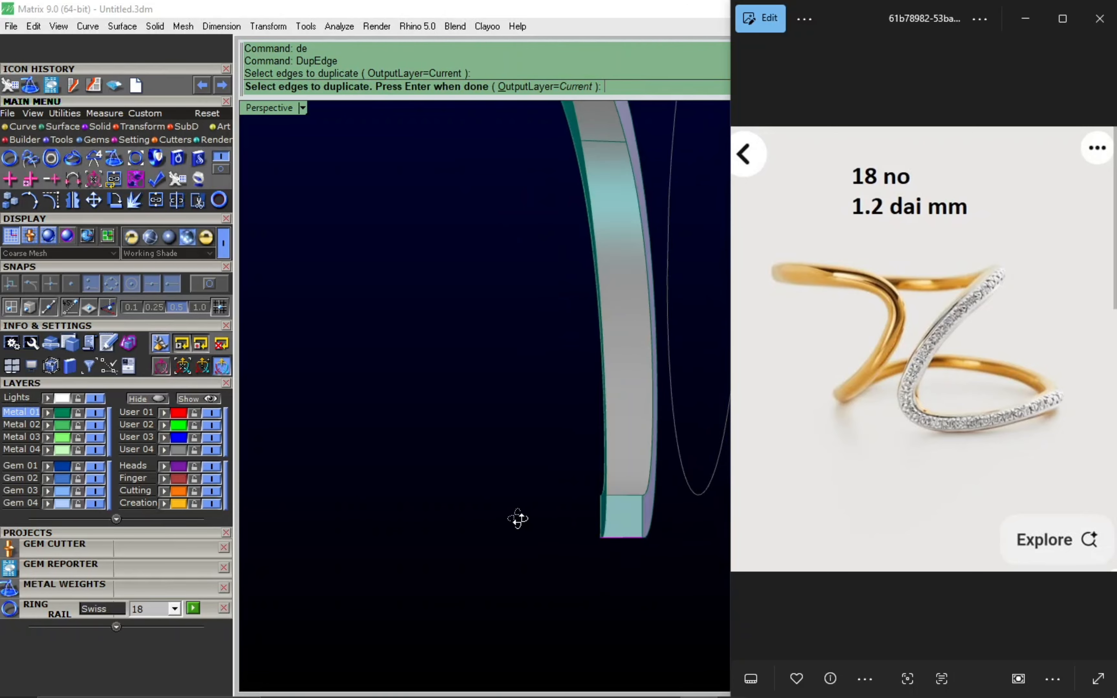
pyautogui.scroll(-5, 518, 519)
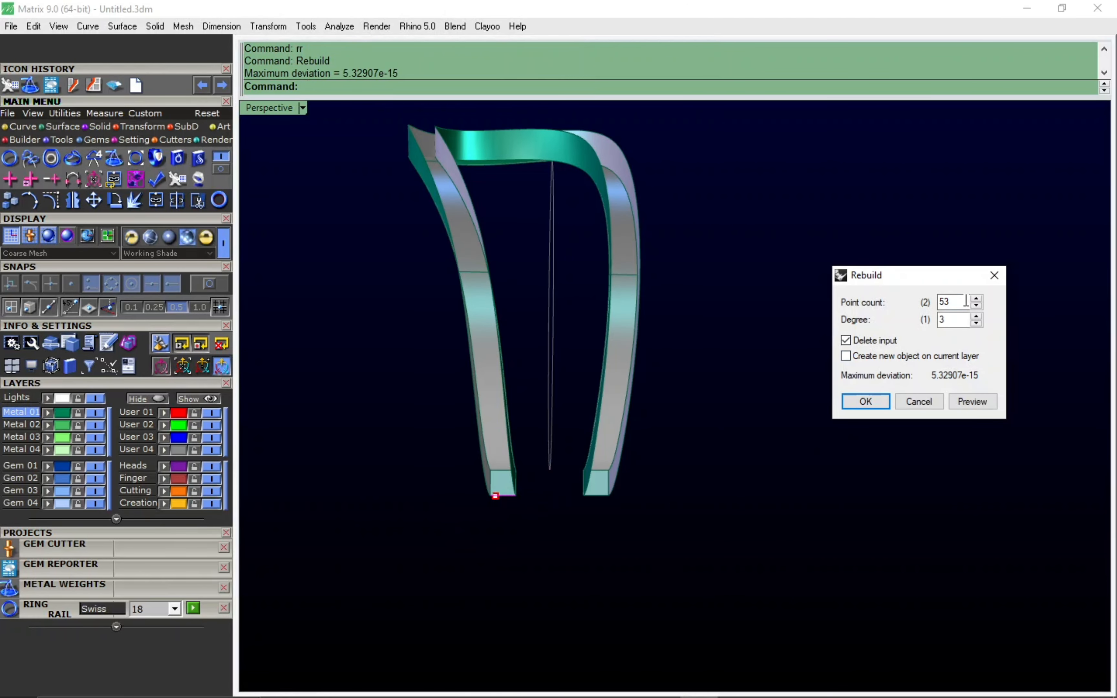
pyautogui.press('Return')
# Step: In the Right view, pull the curve's two middle control points outward into a shallow arc and rebuild it
pyautogui.hotkey('ctrl', 'F3')
pyautogui.scroll(10, 488, 459)
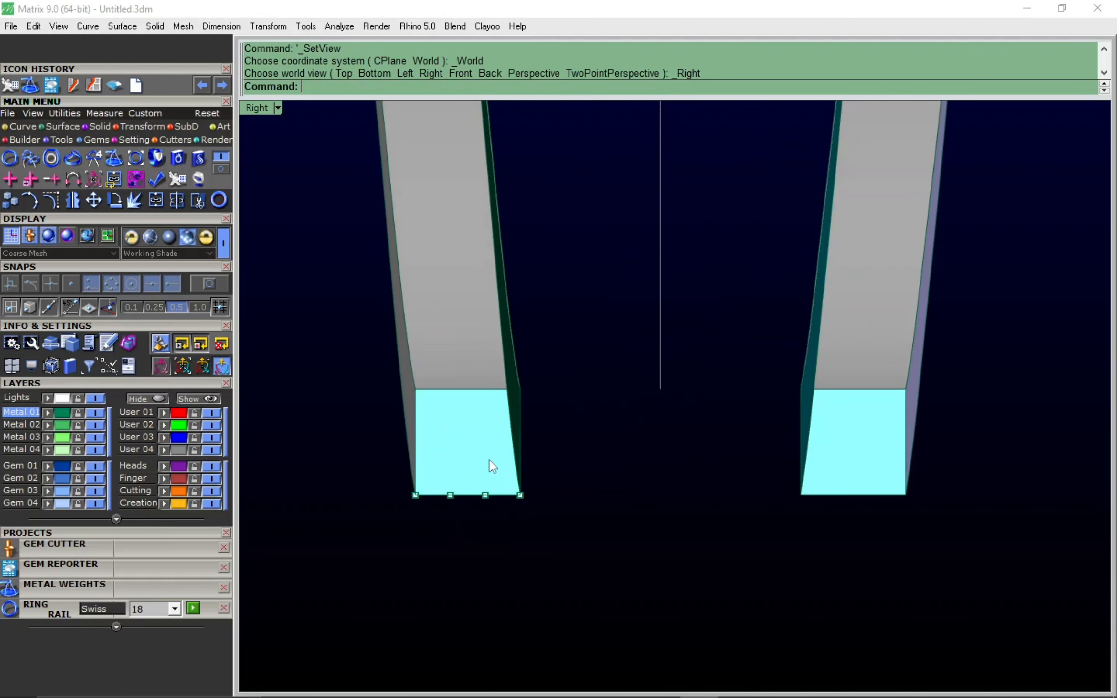
pyautogui.moveTo(382, 567); pyautogui.dragTo(453, 532)
pyautogui.moveTo(453, 532); pyautogui.dragTo(504, 518, button='right')
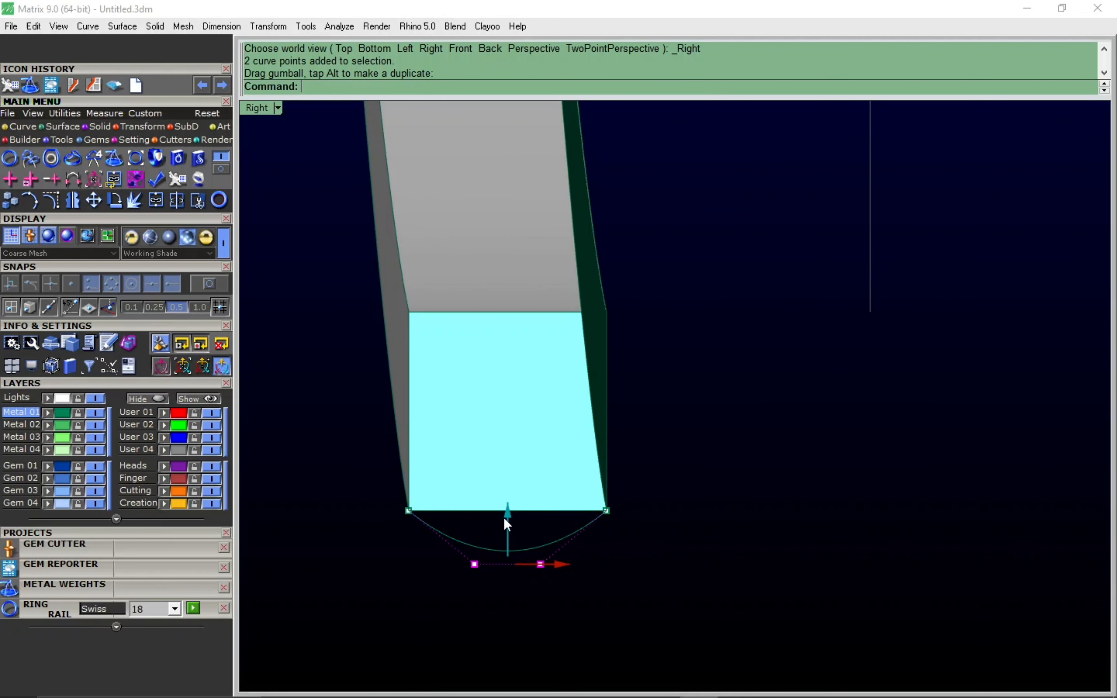
pyautogui.moveTo(500, 568); pyautogui.dragTo(498, 569)
pyautogui.write('rr')
pyautogui.press('Return')
pyautogui.press('Return')
pyautogui.scroll(-6, 505, 539)
pyautogui.moveTo(506, 539); pyautogui.dragTo(593, 541, button='right')
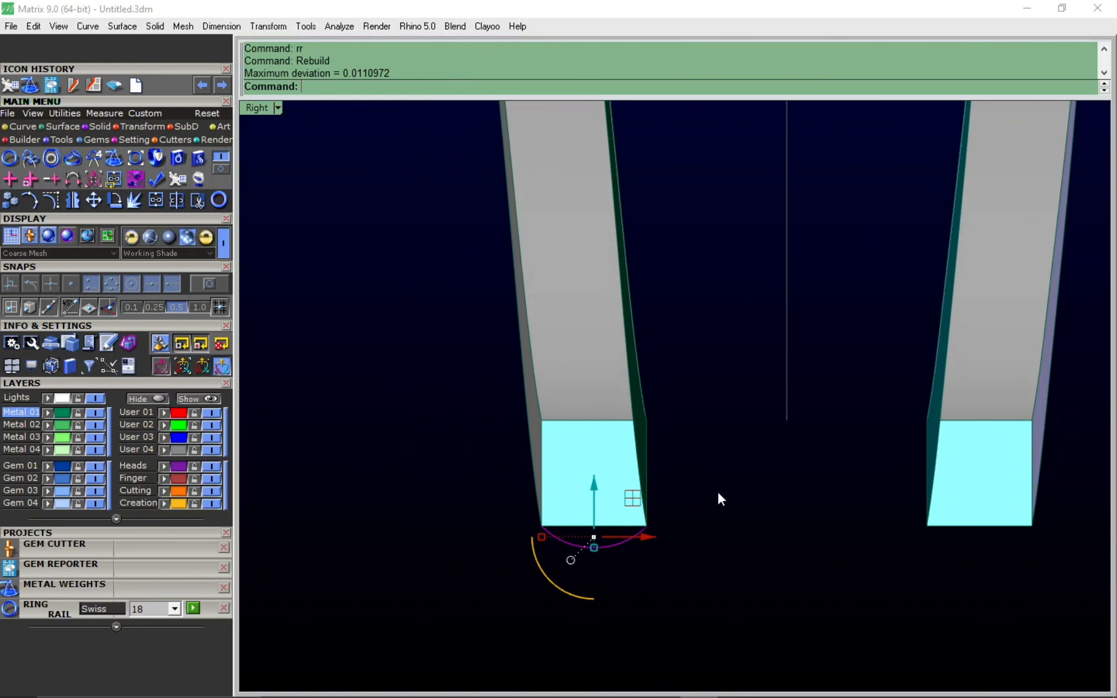
# Step: Turn on the arc's control points, pull the middle two further outward for a rounder profile, and rebuild the curve
pyautogui.click(717, 491)
pyautogui.scroll(-4, 612, 502)
pyautogui.scroll(-3, 612, 501)
pyautogui.scroll(2, 622, 502)
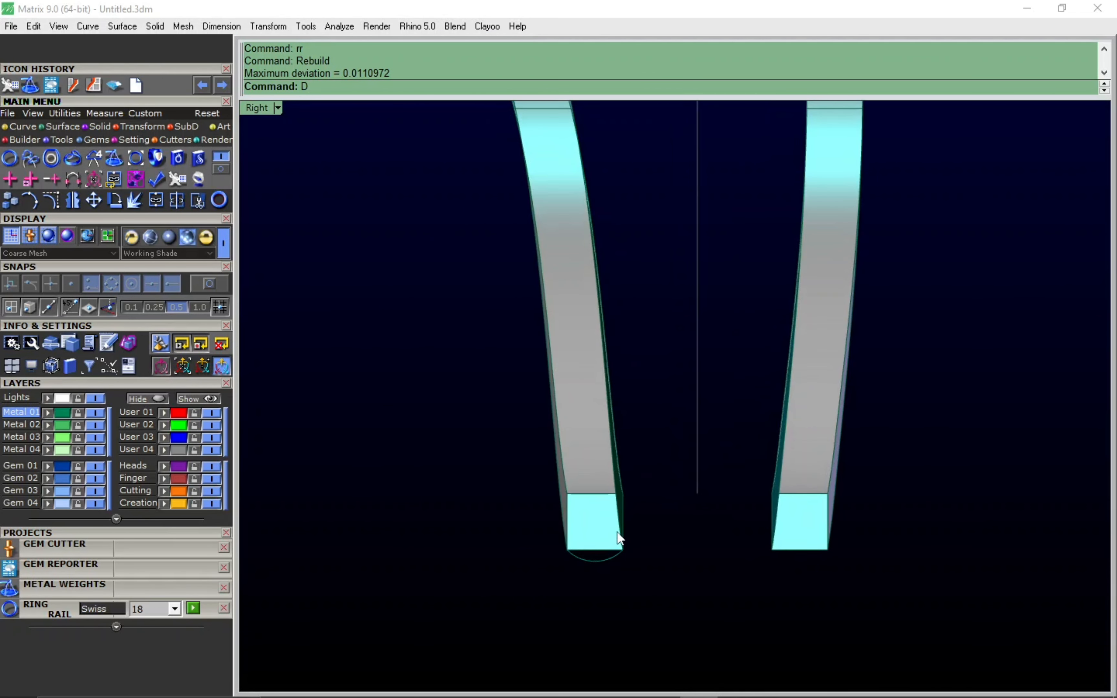
pyautogui.press('BackSpace')
pyautogui.scroll(2, 596, 568)
pyautogui.scroll(2, 595, 552)
pyautogui.press('F10')
pyautogui.moveTo(543, 648); pyautogui.dragTo(668, 593)
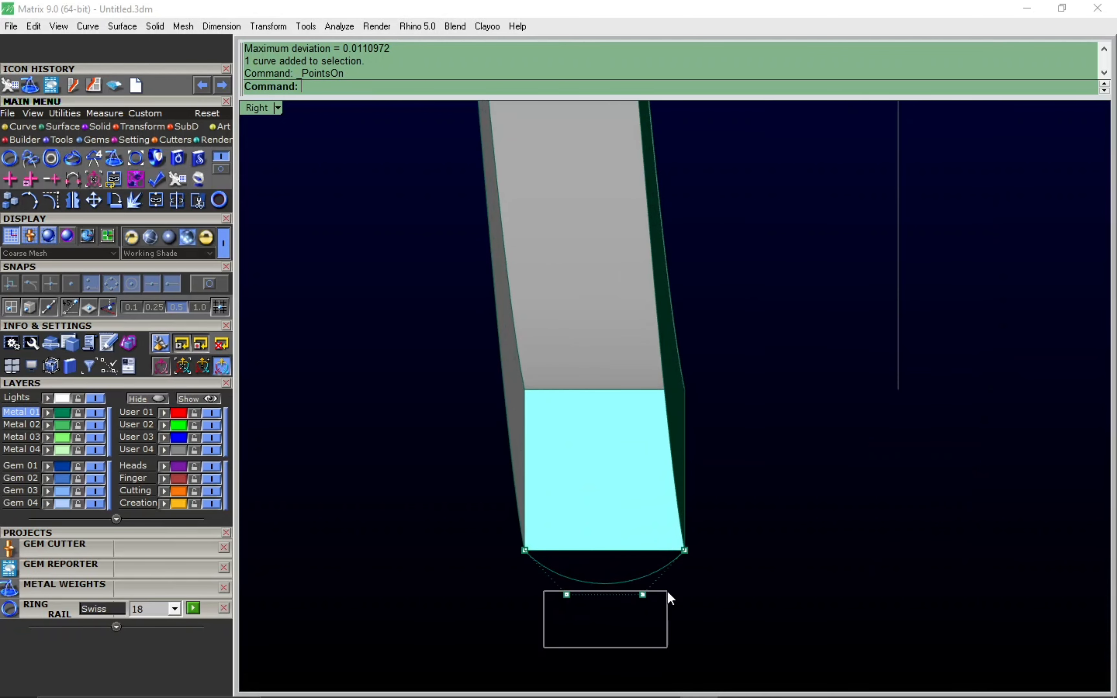
pyautogui.write('rr')
pyautogui.press('Return')
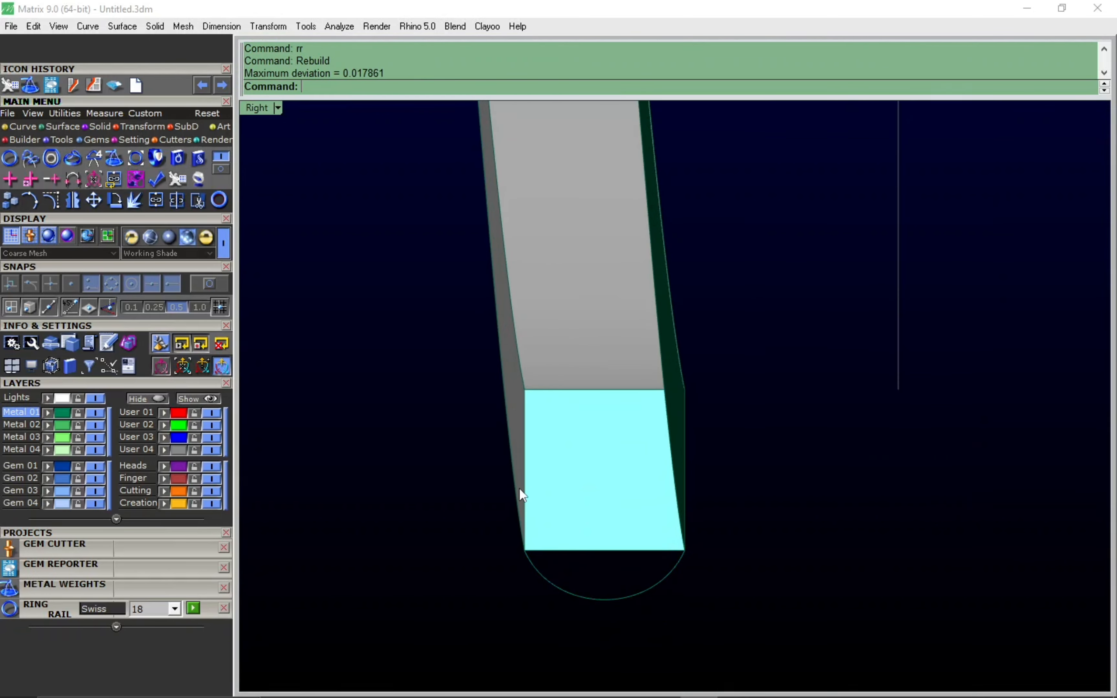
# Step: Sweep the arc along the band's two outer edges as rails, adding alignment lines between matching rail points
pyautogui.click(644, 547)
pyautogui.scroll(-5, 616, 539)
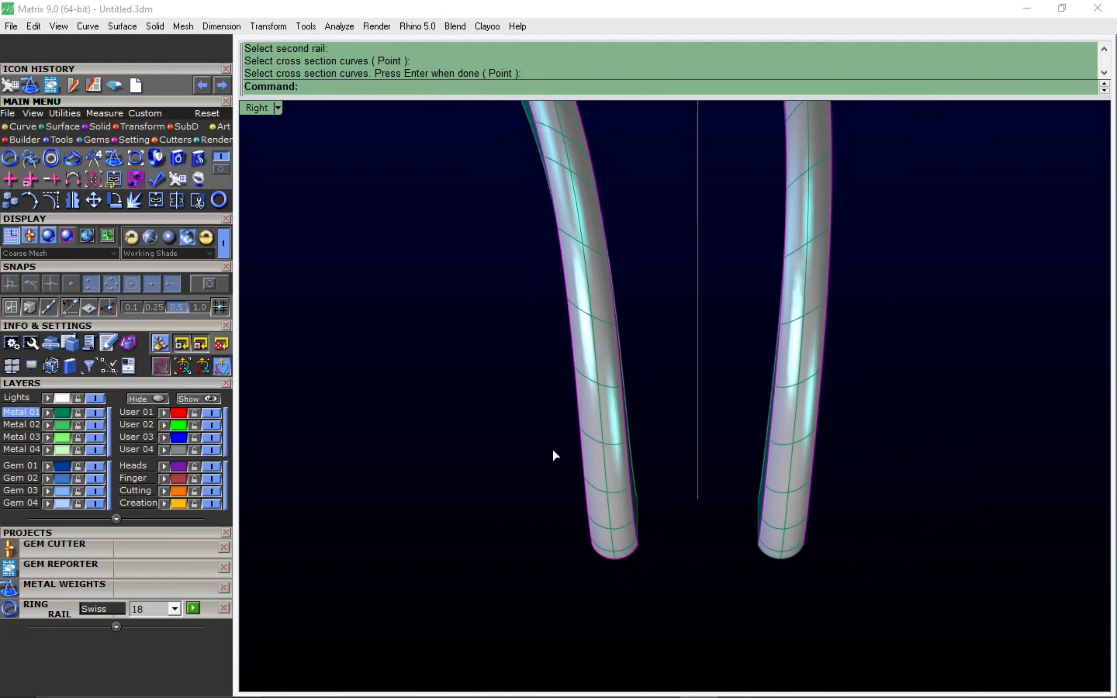
pyautogui.press('Return')
pyautogui.press('F4')
pyautogui.moveTo(623, 331); pyautogui.dragTo(581, 371, button='right')
pyautogui.scroll(5, 520, 411)
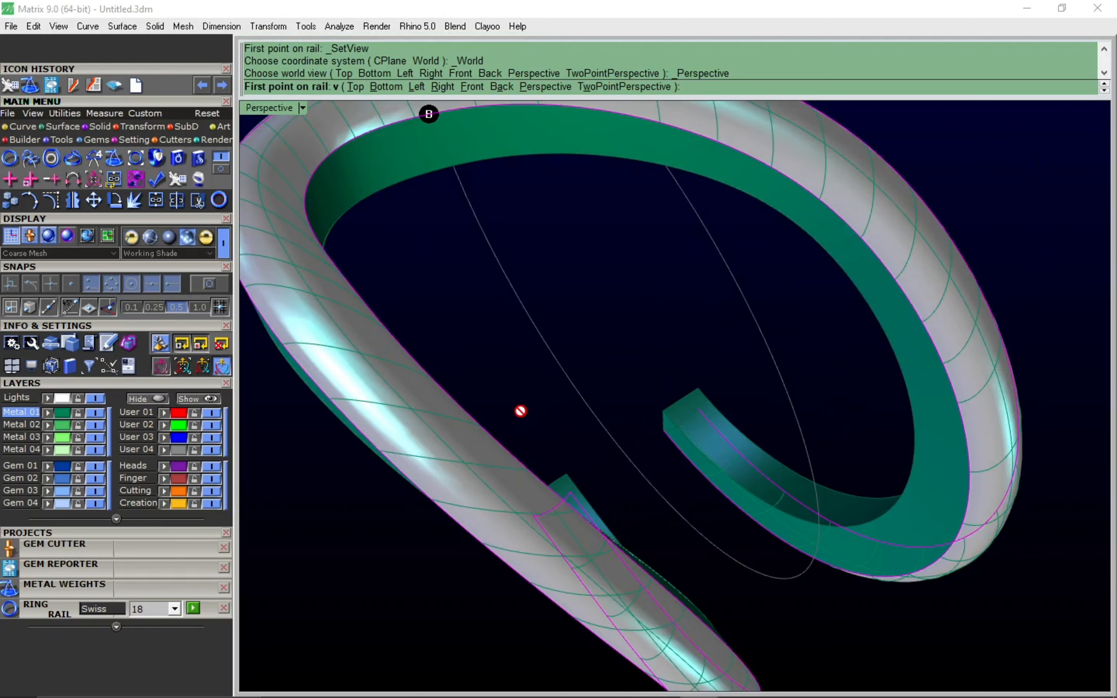
pyautogui.click(431, 508)
pyautogui.scroll(-4, 514, 440)
pyautogui.click(522, 334)
pyautogui.click(522, 382)
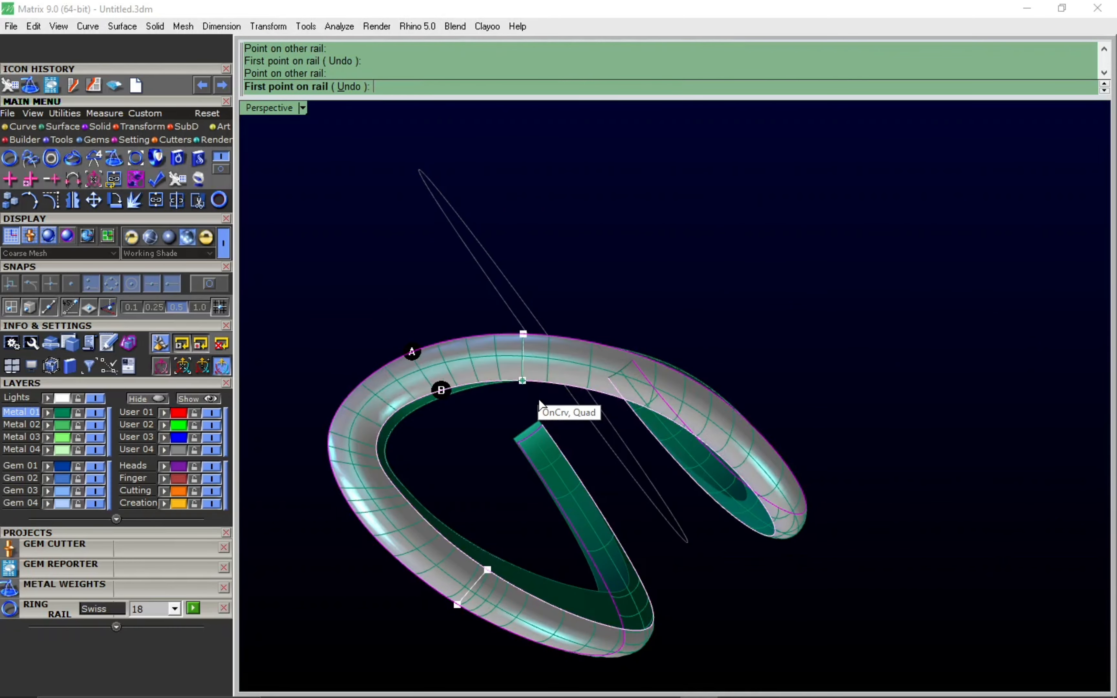
pyautogui.moveTo(945, 467); pyautogui.dragTo(826, 332, button='right')
pyautogui.click(717, 389)
pyautogui.press('Return')
pyautogui.press('Return')
pyautogui.scroll(-3, 836, 387)
# Step: In the Front view, extract the band's flat end faces without copying and delete them
pyautogui.moveTo(826, 332); pyautogui.dragTo(369, 528)
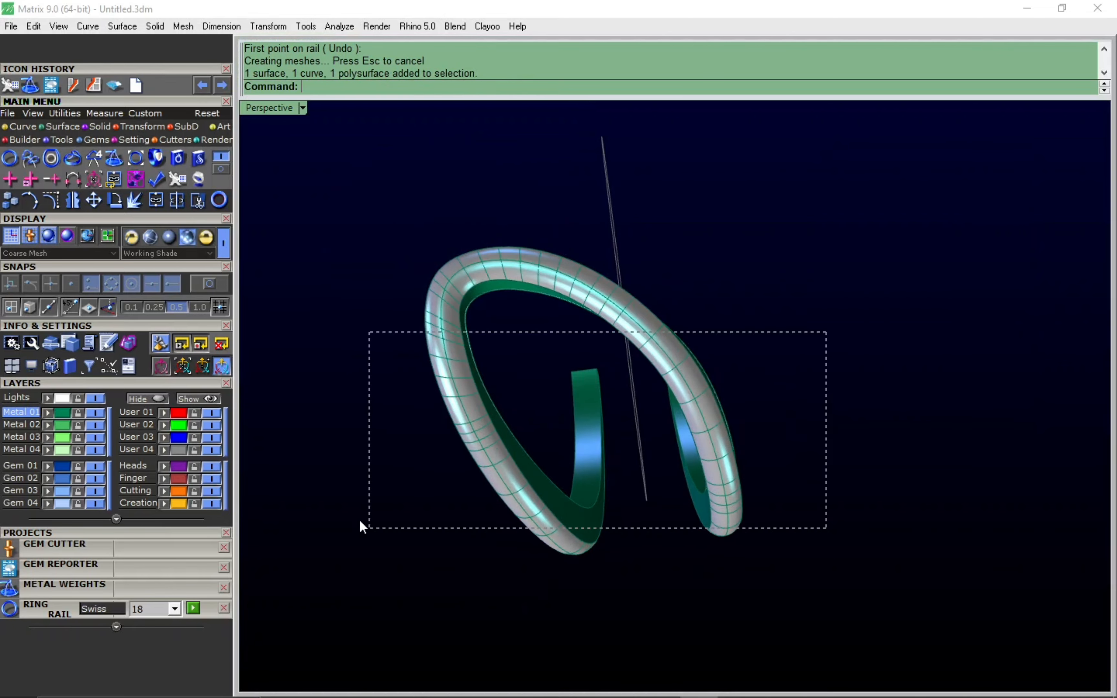
pyautogui.click(714, 323)
pyautogui.hotkey('ctrl', 'F2')
pyautogui.moveTo(694, 425); pyautogui.dragTo(697, 365, button='right')
pyautogui.scroll(2, 565, 545)
pyautogui.write('ex')
pyautogui.press('Return')
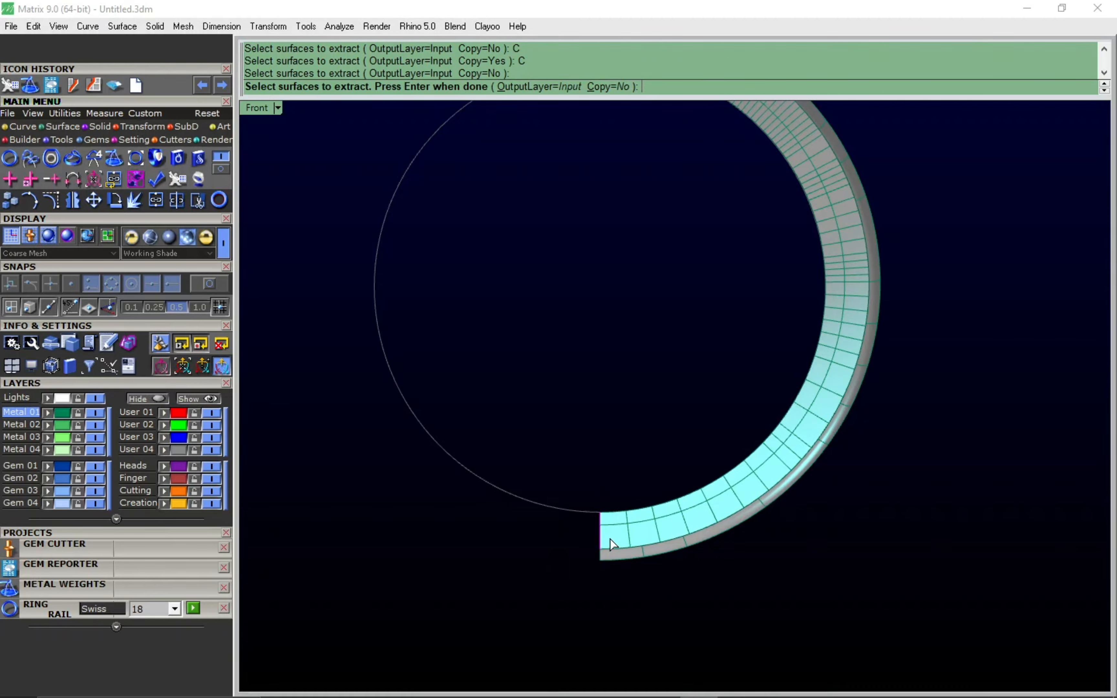
pyautogui.press('Return')
pyautogui.press('Delete')
# Step: Join the band's surfaces and cap its open ends
pyautogui.click(612, 526)
pyautogui.hotkey('ctrl', 'j')
pyautogui.press('Return')
pyautogui.write('ca')
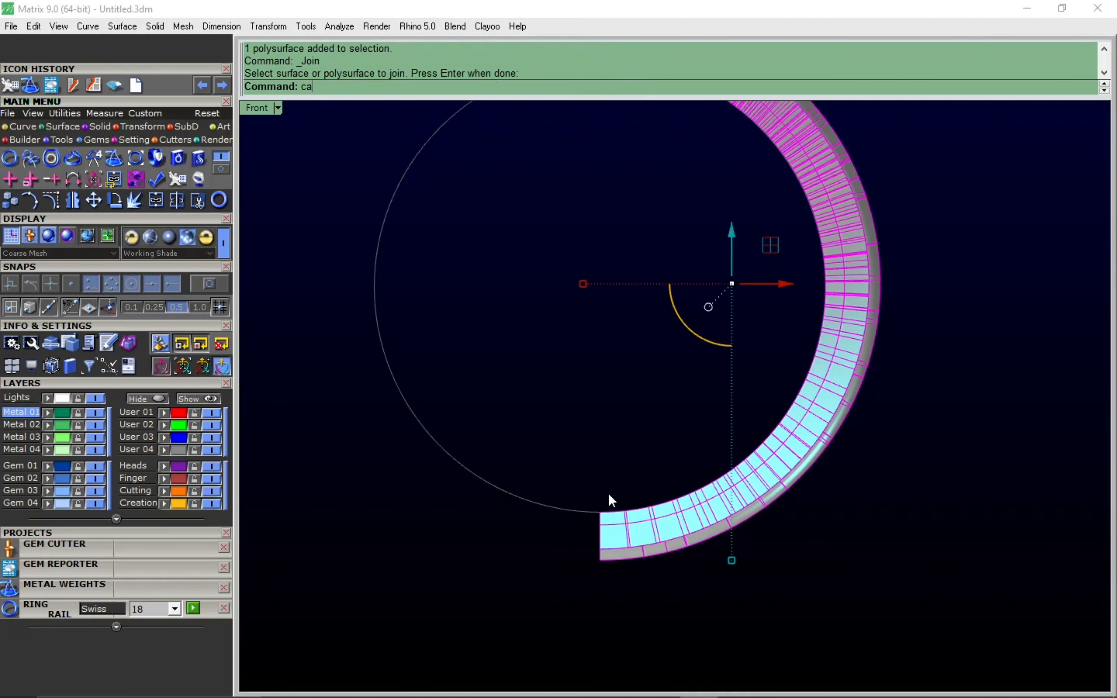
pyautogui.write('p')
pyautogui.press('Return')
# Step: Turn off surface isocurve visibility in the capped band's properties
pyautogui.hotkey('ctrl', 'F4')
pyautogui.moveTo(751, 483); pyautogui.dragTo(736, 487, button='right')
pyautogui.click(736, 487)
pyautogui.press('F3')
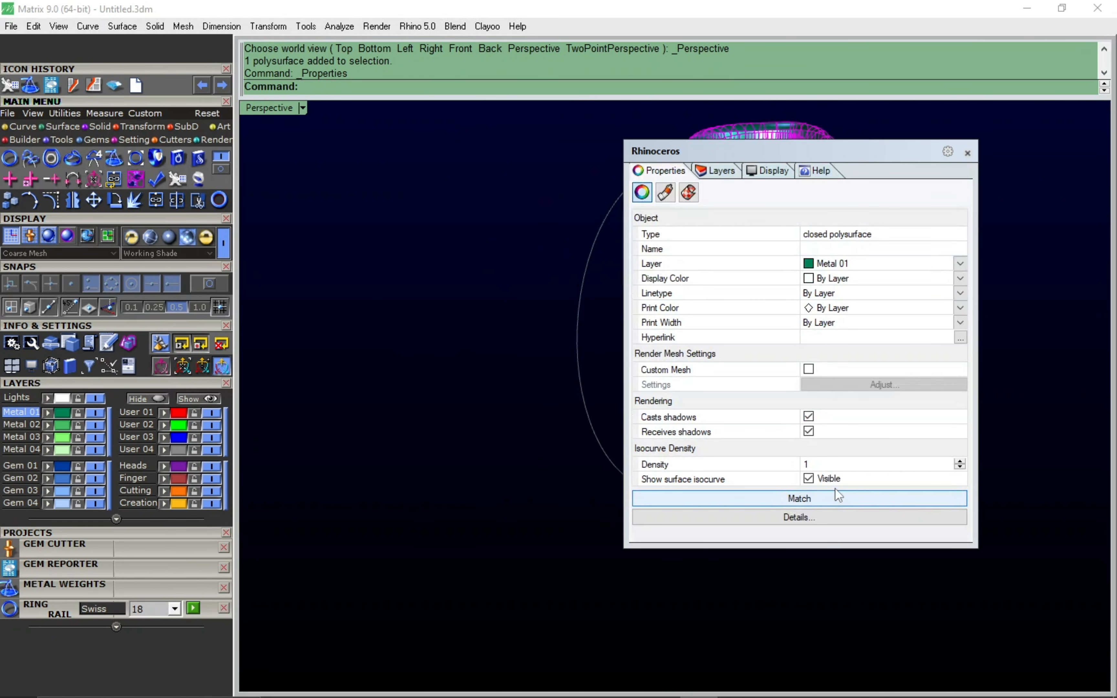
pyautogui.click(836, 478)
pyautogui.click(968, 153)
# Step: Scale the band with Scale2D about 0,0,0, referencing the ring's bottom, and run Cut Ring Rail
pyautogui.hotkey('ctrl', 'F2')
pyautogui.click(646, 456)
pyautogui.click(618, 501)
pyautogui.moveTo(617, 495); pyautogui.dragTo(635, 521, button='right')
pyautogui.scroll(1, 619, 594)
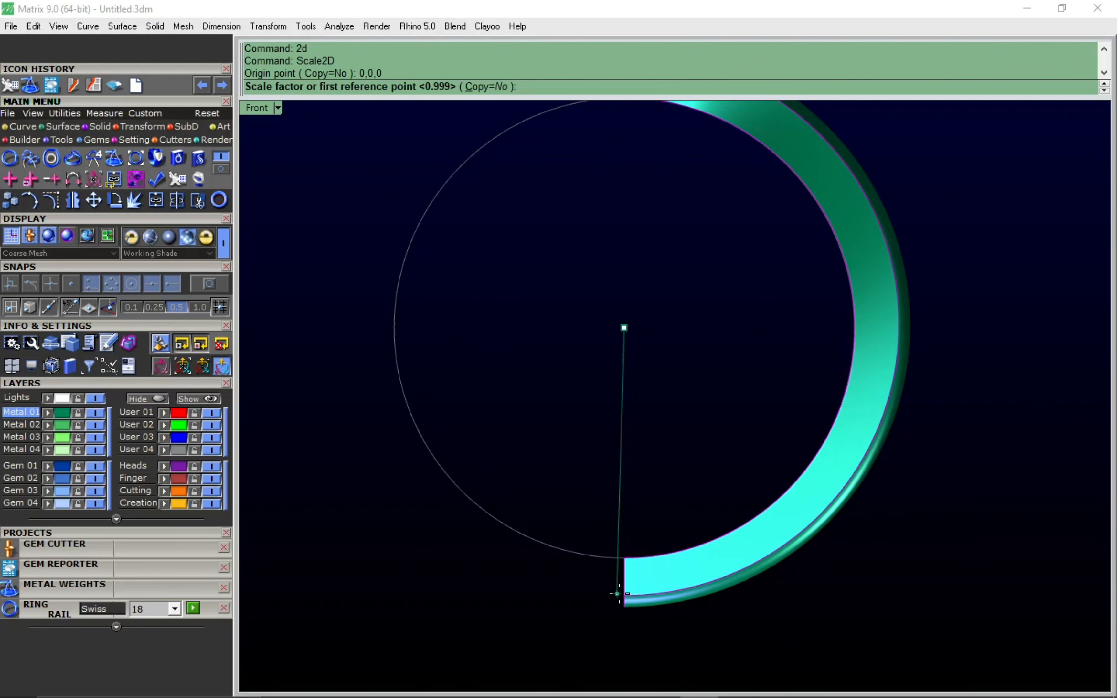
pyautogui.scroll(-3, 623, 597)
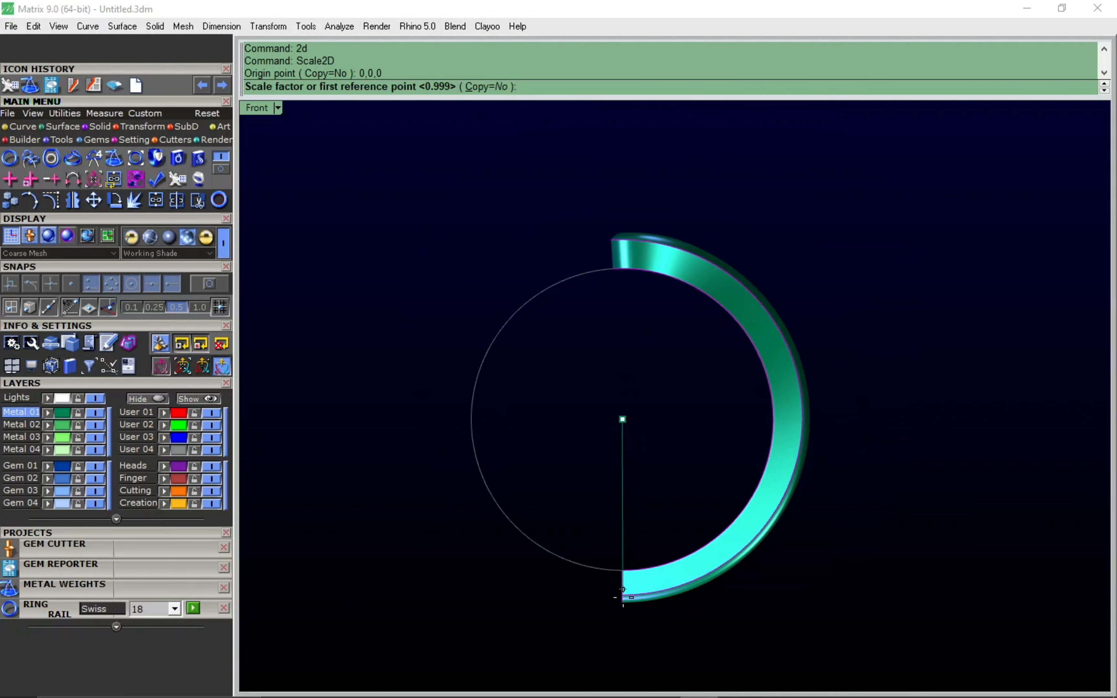
pyautogui.click(655, 614)
pyautogui.write('cu')
pyautogui.press('Return')
pyautogui.write('c')
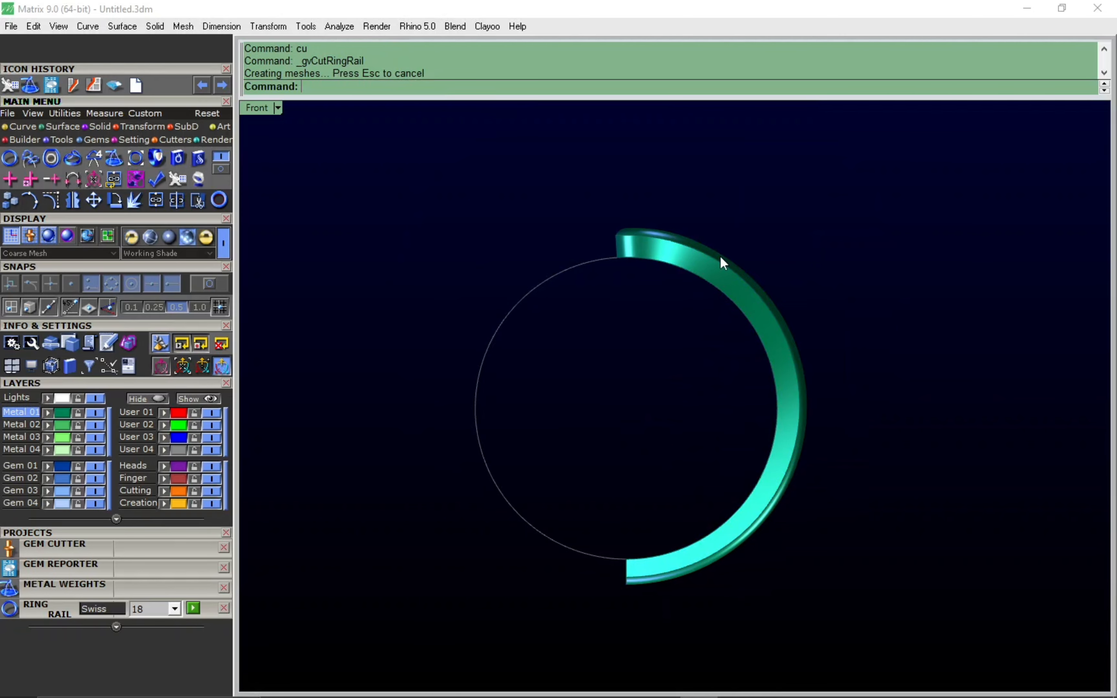
# Step: In the Top view, polar array the rounded band about 0,0,0 with 2 items over 360 degrees
pyautogui.click(708, 286)
pyautogui.hotkey('ctrl', 'F1')
pyautogui.write('a')
pyautogui.press('Return')
pyautogui.press('Return')
pyautogui.press('Return')
pyautogui.press('Return')
pyautogui.click(678, 289)
pyautogui.scroll(-6, 677, 290)
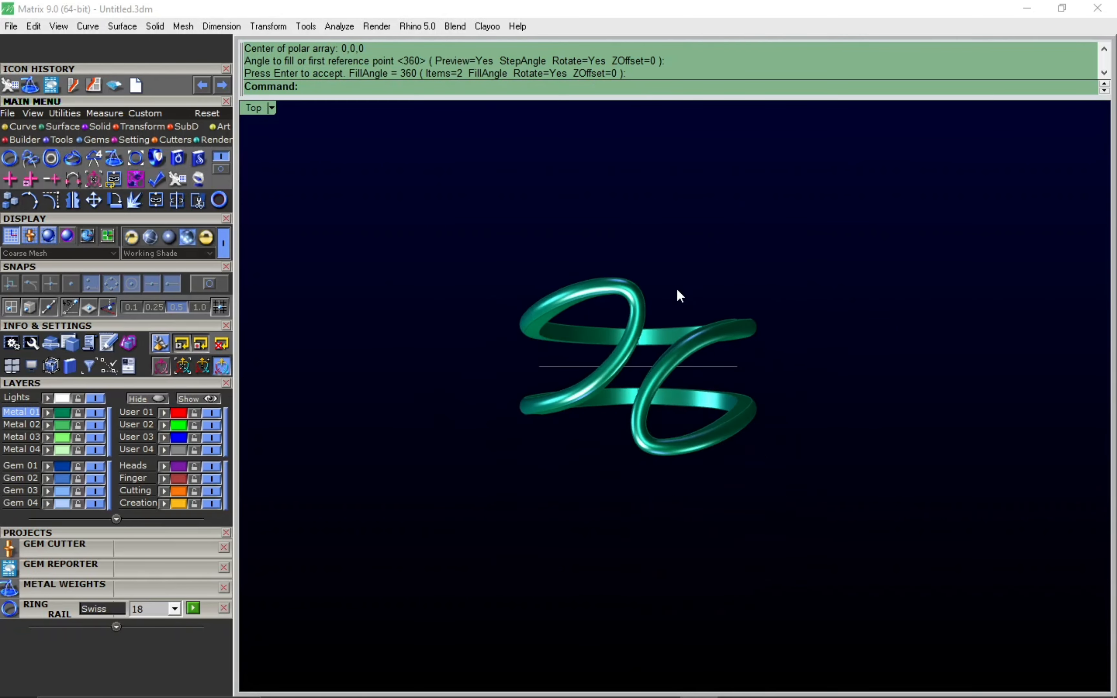
# Step: Compare the double-band ring in the Top view with the reference photo, and return to the Perspective view
pyautogui.scroll(4, 679, 295)
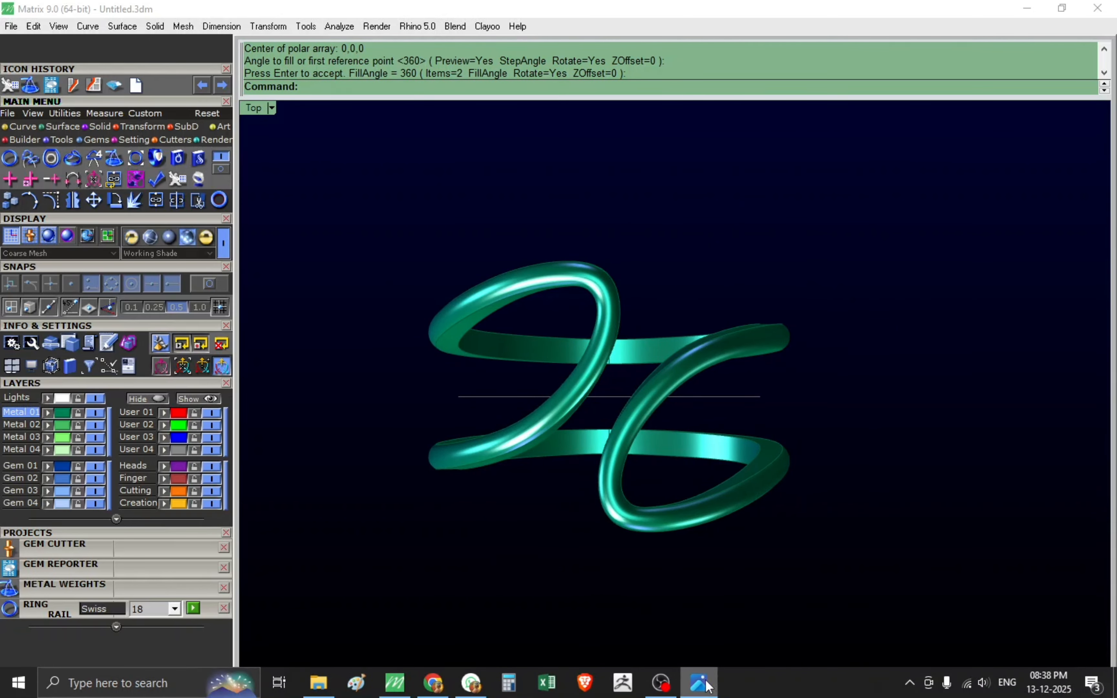
pyautogui.click(699, 683)
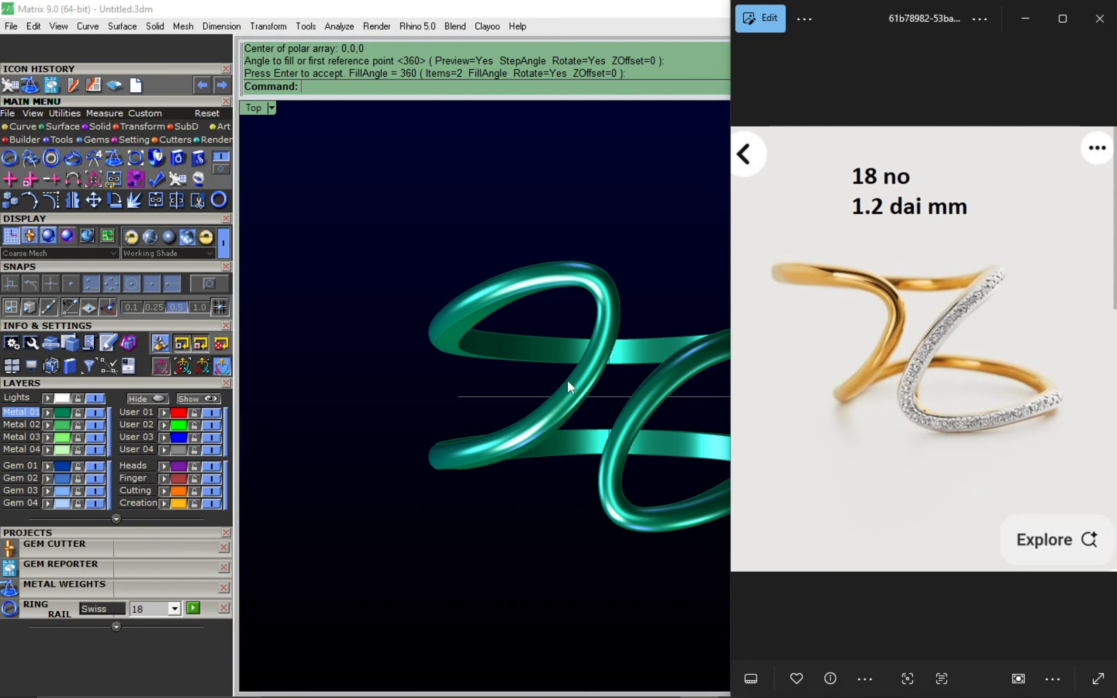
pyautogui.scroll(-2, 568, 382)
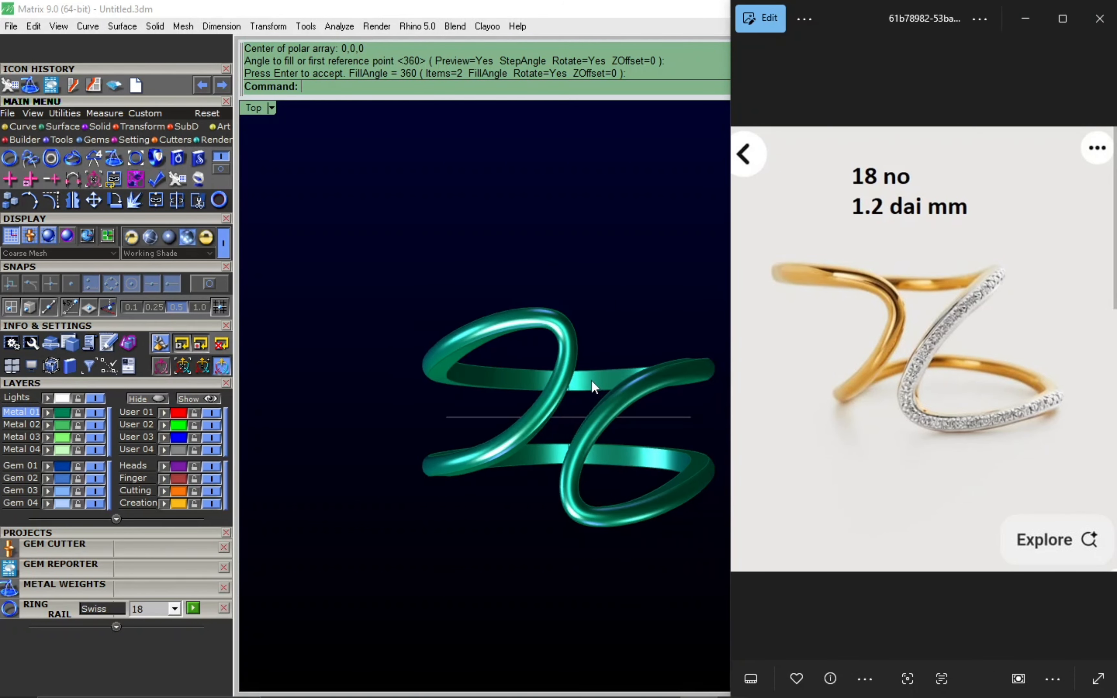
pyautogui.moveTo(592, 339); pyautogui.dragTo(584, 353, button='right')
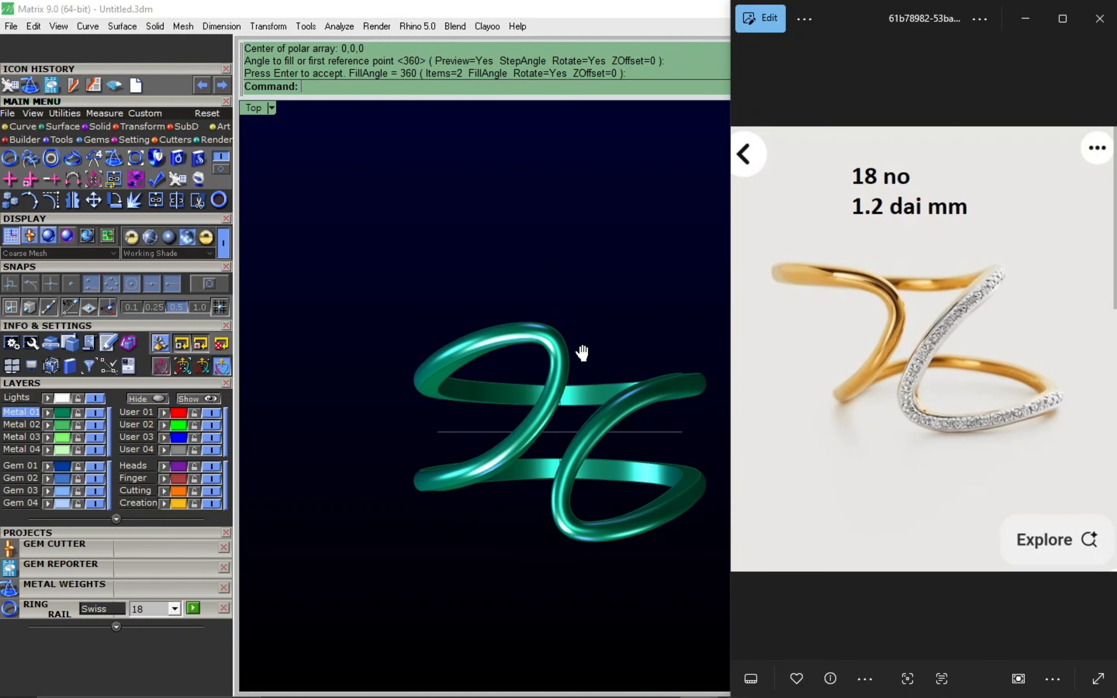
pyautogui.click(1028, 20)
pyautogui.scroll(4, 624, 436)
pyautogui.hotkey('ctrl', 'F4')
pyautogui.scroll(2, 555, 437)
pyautogui.write('ex')
pyautogui.press('Return')
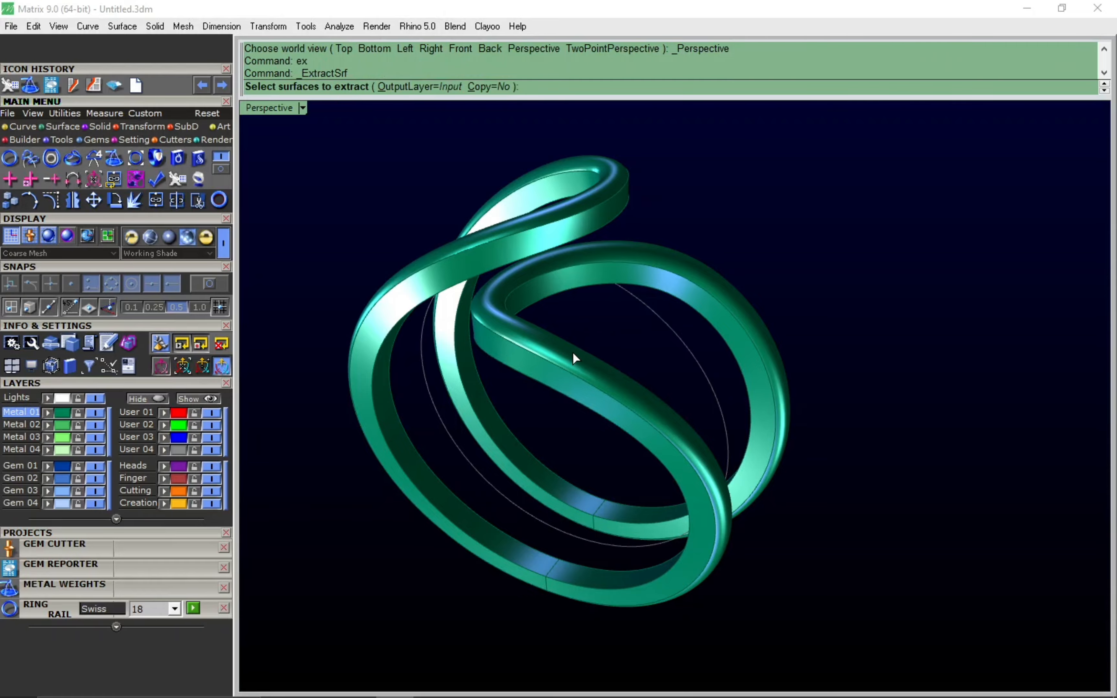
pyautogui.press('Escape')
# Step: Duplicate the two long edges of one band's rounded face and lock every other object
pyautogui.press('Return')
pyautogui.click(573, 370)
pyautogui.click(591, 359)
pyautogui.press('Return')
pyautogui.keyDown('shift'); pyautogui.moveTo(593, 357); pyautogui.dragTo(596, 327, button='right'); pyautogui.keyUp('shift')
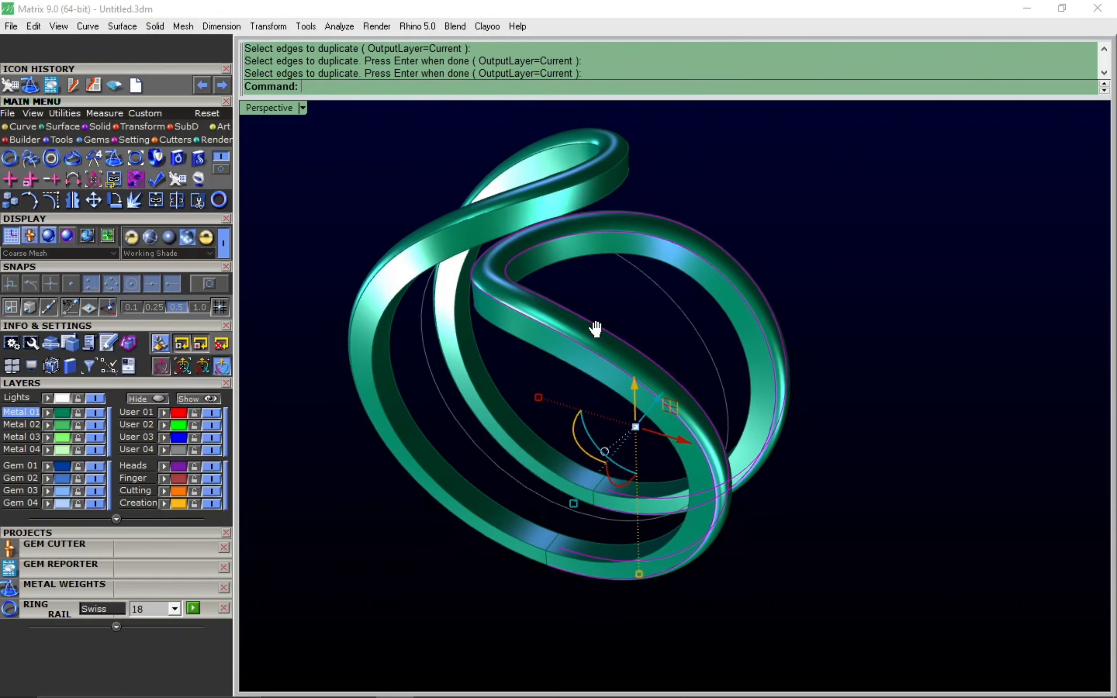
pyautogui.write('k')
pyautogui.press('Return')
pyautogui.hotkey('ctrl', 'l')
# Step: Rebuild the two duplicated edge curves and try a loft between them
pyautogui.moveTo(598, 307); pyautogui.dragTo(561, 360)
pyautogui.write('rr')
pyautogui.press('Return')
pyautogui.moveTo(568, 372); pyautogui.dragTo(629, 348, button='right')
pyautogui.press('Return')
pyautogui.write('l')
pyautogui.press('Return')
pyautogui.hotkey('ctrl', 'z')
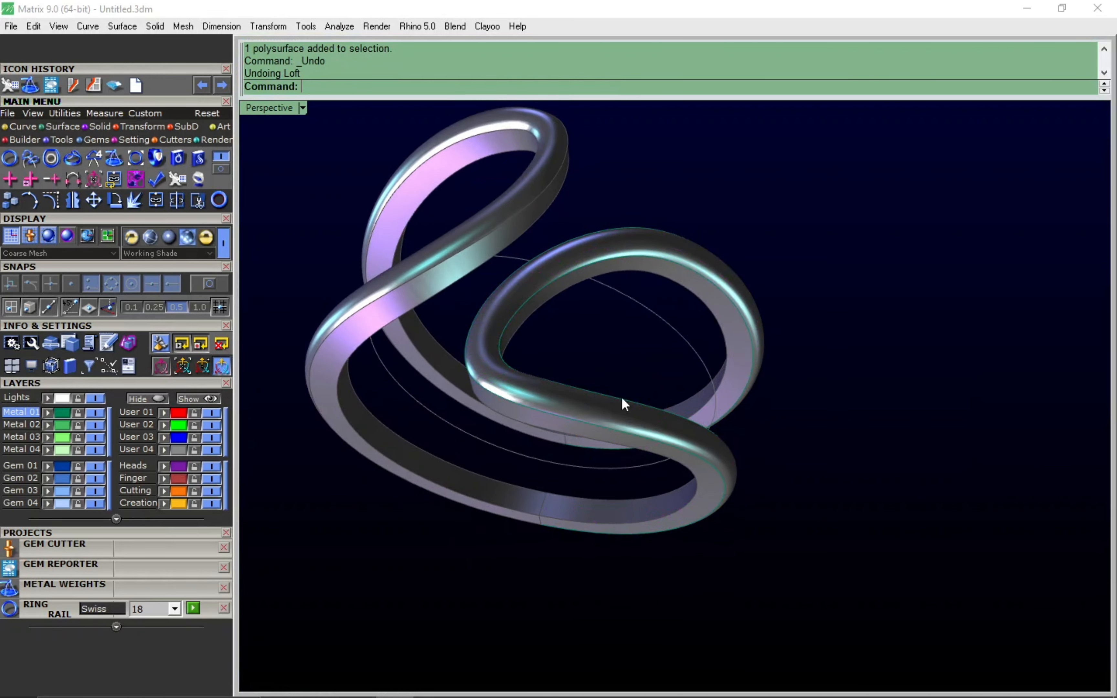
# Step: Undo the edits back to the single band, redo them, and undo the loft again
pyautogui.hotkey('ctrl', 'z')
pyautogui.hotkey('ctrl', 'z')
pyautogui.hotkey('ctrl', 'z')
pyautogui.hotkey('ctrl', 'z')
pyautogui.hotkey('ctrl', 'z')
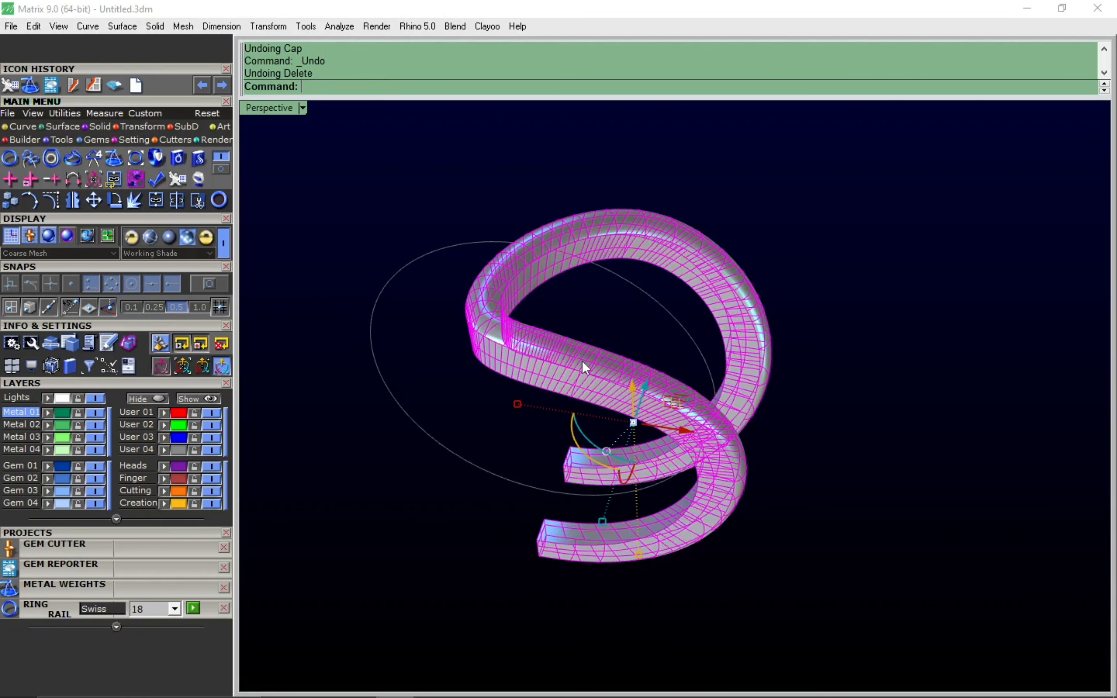
pyautogui.hotkey('ctrl', 'y')
pyautogui.hotkey('ctrl', 'y')
pyautogui.hotkey('ctrl', 'y')
pyautogui.hotkey('ctrl', 'y')
pyautogui.hotkey('ctrl', 'y')
pyautogui.hotkey('ctrl', 'y')
pyautogui.hotkey('ctrl', 'y')
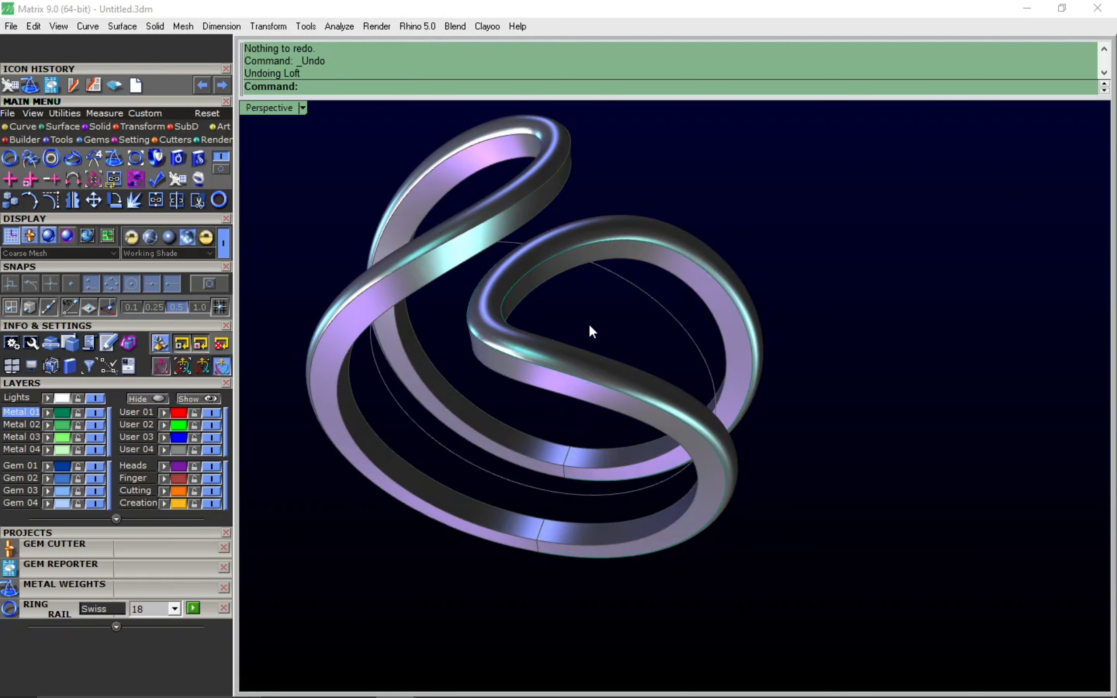
# Step: Rebuild the two duplicated edge curves again with a new point count
pyautogui.write('r')
pyautogui.press('Return')
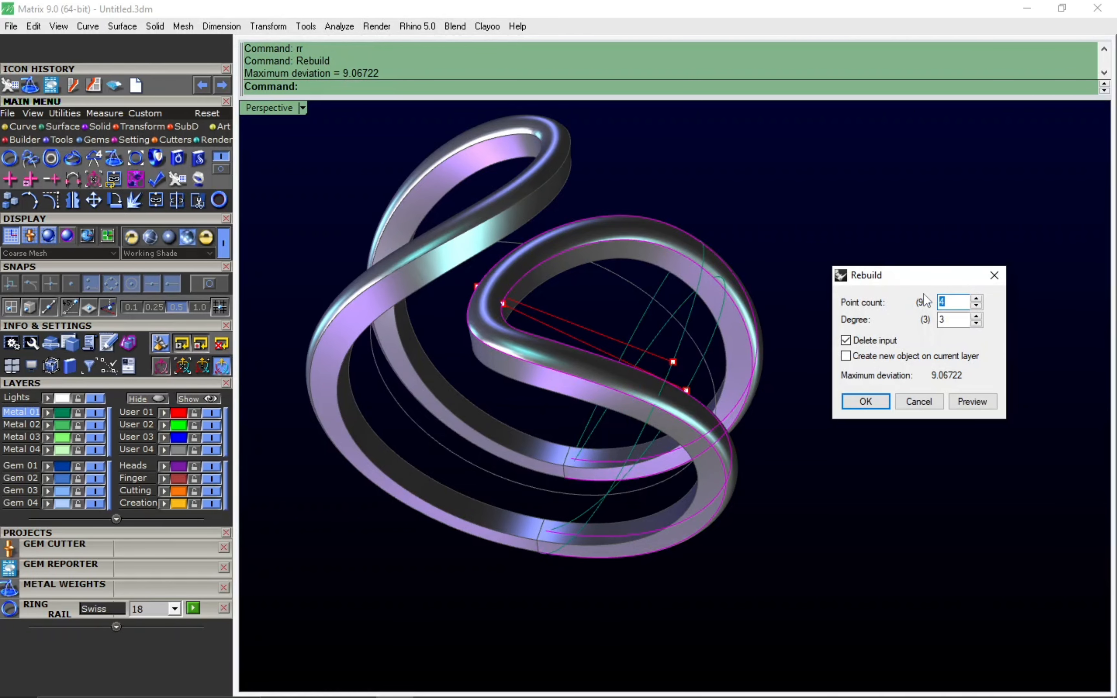
pyautogui.press('Return')
# Step: Try a loft between the two newly rebuilt edge curves and undo it
pyautogui.write('l')
pyautogui.press('Return')
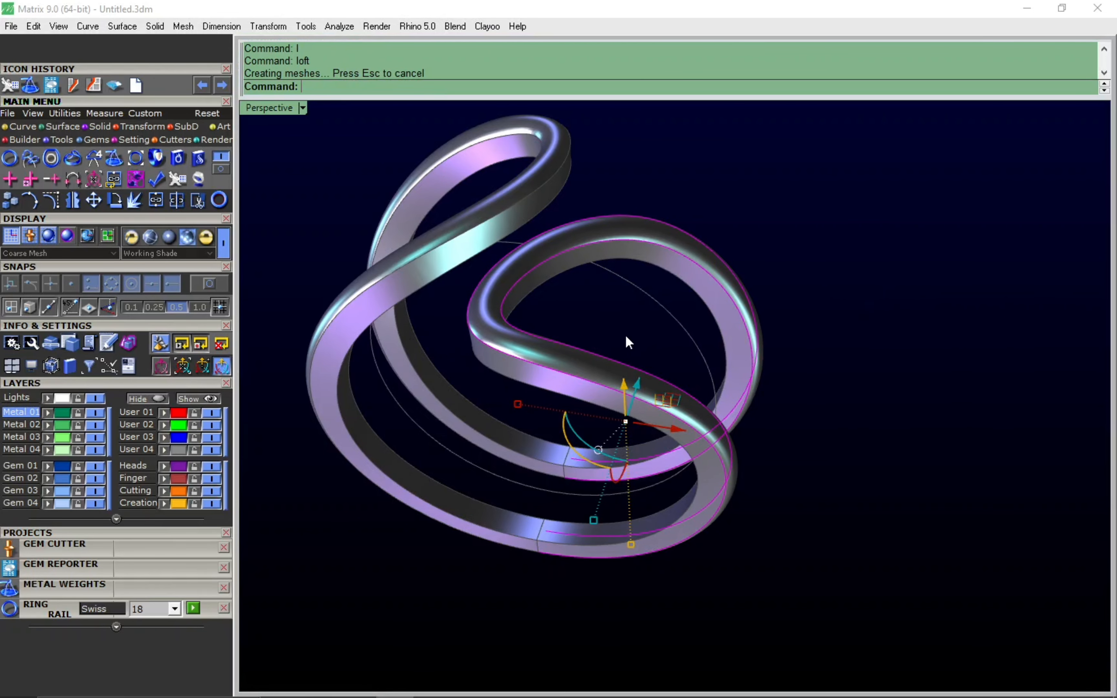
pyautogui.moveTo(554, 352); pyautogui.dragTo(620, 400, button='right')
pyautogui.hotkey('ctrl', 'z')
# Step: Unlock the two bands, group them and hide them so only the edge curves and ring rail are shown
pyautogui.scroll(-5, 509, 265)
pyautogui.scroll(4, 620, 400)
pyautogui.write('un')
pyautogui.press('Return')
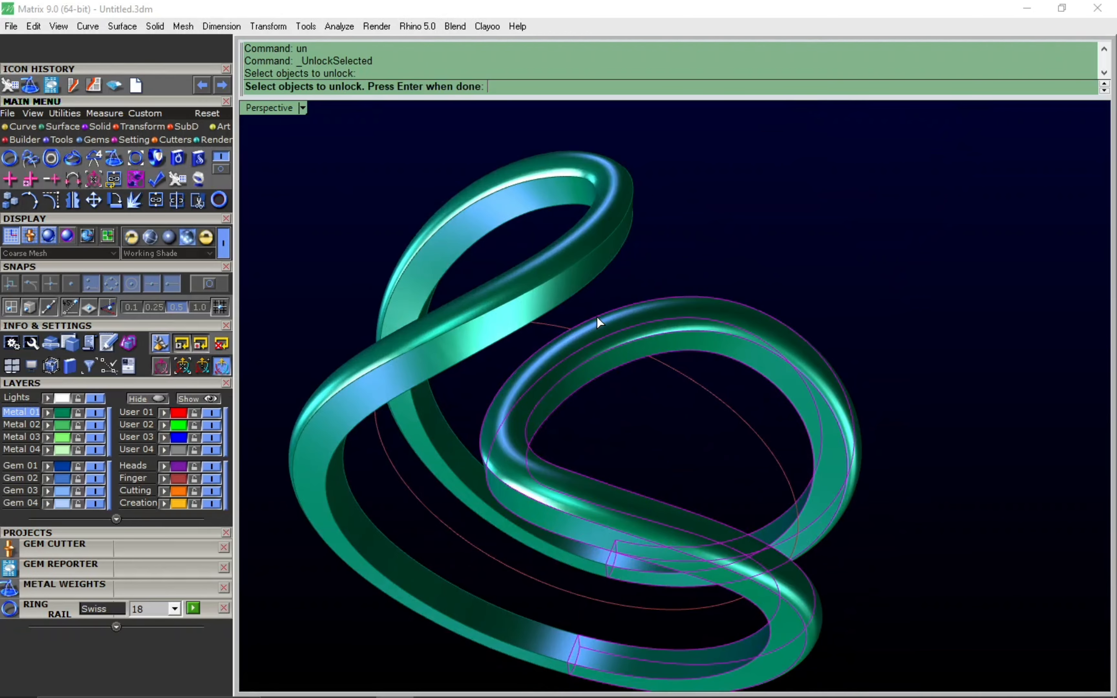
pyautogui.press('Return')
pyautogui.click(582, 255)
pyautogui.keyDown('shift'); pyautogui.click(610, 337); pyautogui.keyUp('shift')
pyautogui.hotkey('ctrl', 'g')
pyautogui.hotkey('ctrl', 'h')
pyautogui.click(608, 347)
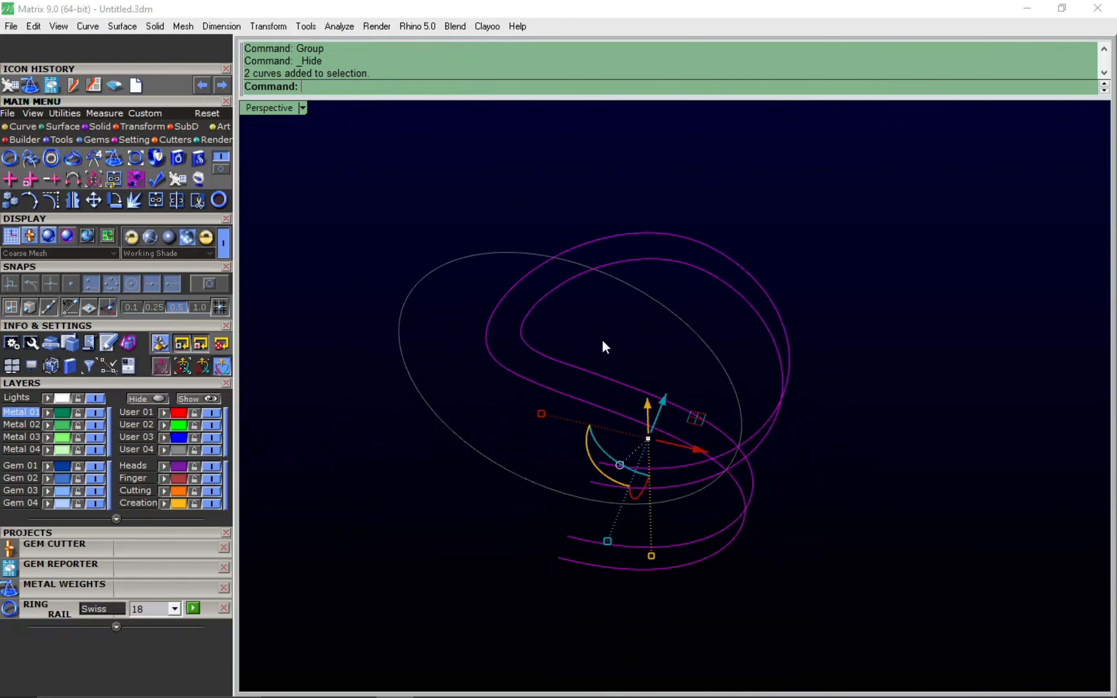
# Step: Draw straight lines joining the two edge curves at both of their open ends
pyautogui.click(568, 537)
pyautogui.click(558, 558)
pyautogui.write('li')
pyautogui.press('Return')
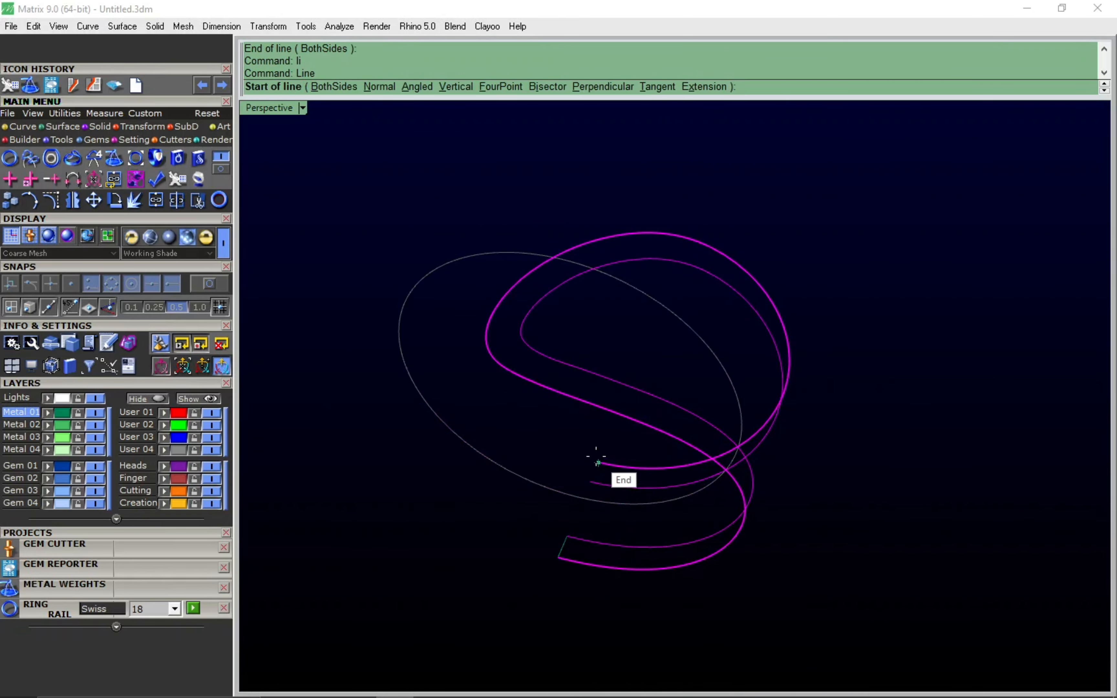
pyautogui.click(599, 462)
pyautogui.click(590, 481)
# Step: Sweep a strip surface along the two edge curves with the end lines as cross sections, adding four slashes between the rails
pyautogui.write('s2')
pyautogui.press('Return')
pyautogui.press('Return')
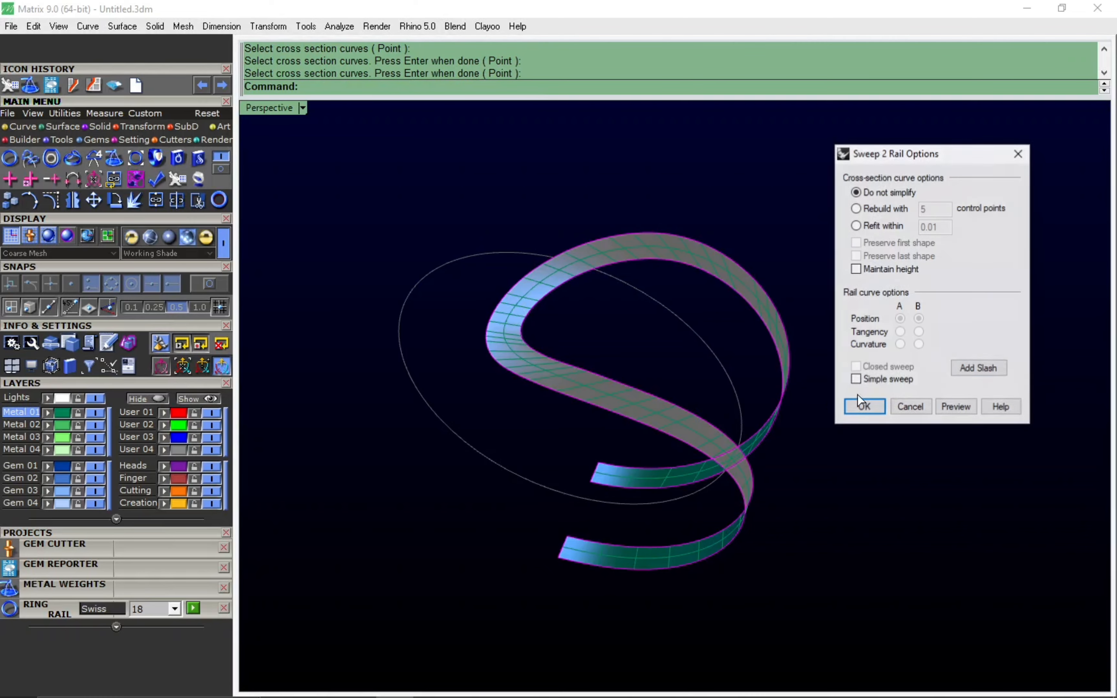
pyautogui.click(973, 373)
pyautogui.moveTo(757, 427); pyautogui.dragTo(576, 397, button='right')
pyautogui.click(580, 386)
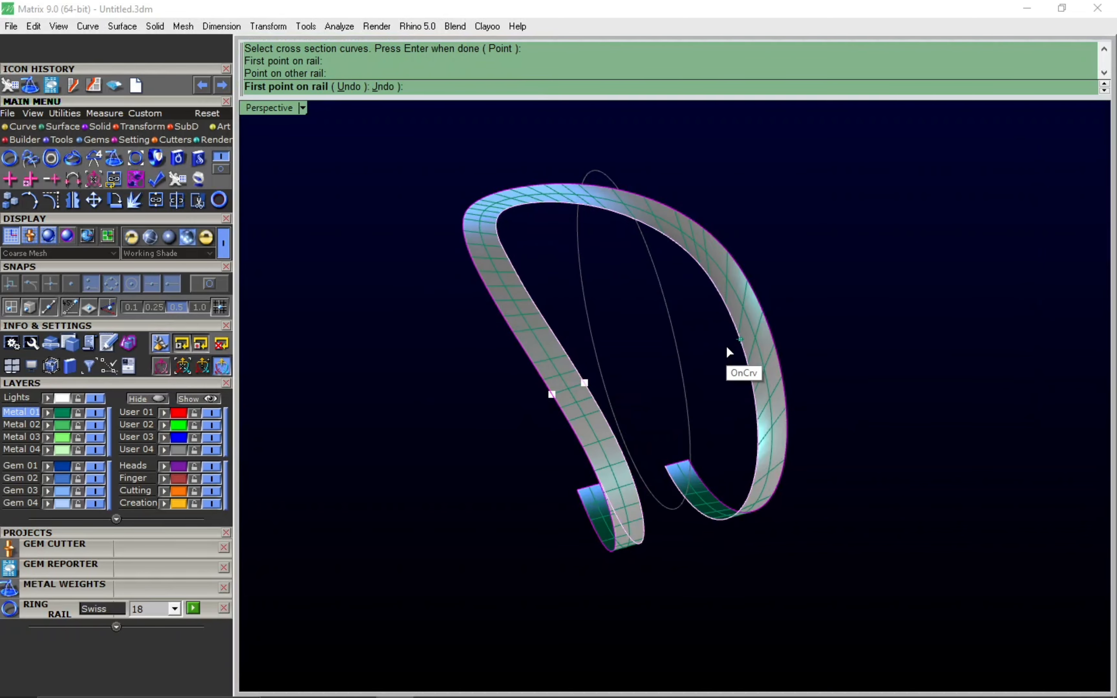
pyautogui.click(740, 341)
pyautogui.click(773, 335)
pyautogui.moveTo(814, 272); pyautogui.dragTo(818, 315, button='right')
pyautogui.click(627, 254)
pyautogui.click(636, 240)
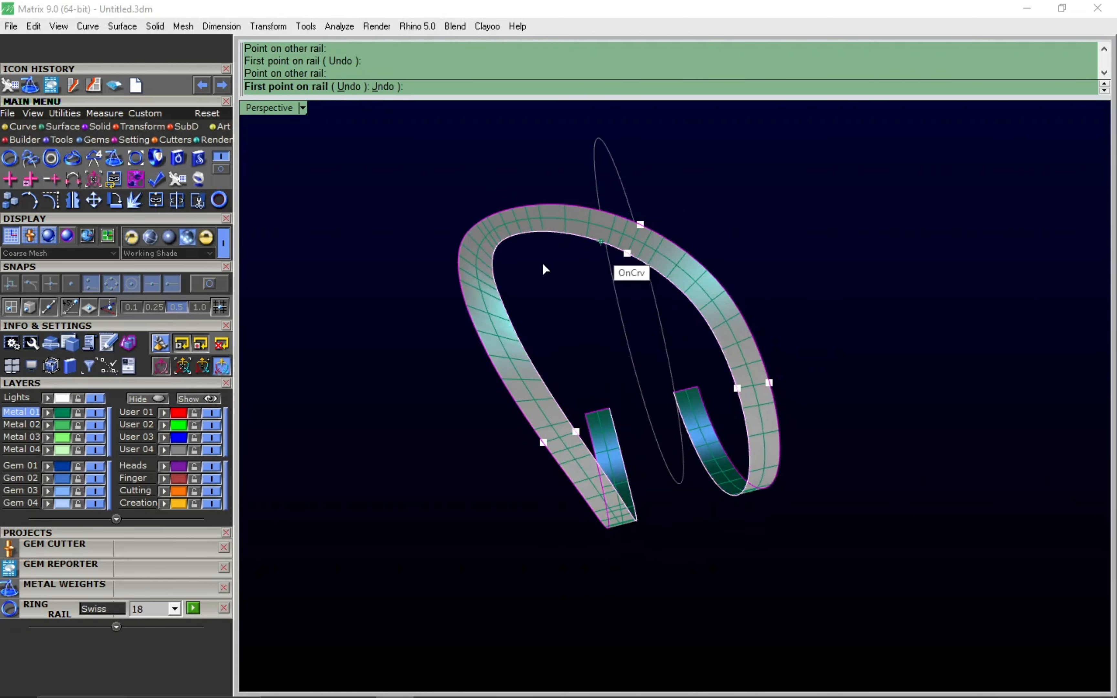
pyautogui.click(475, 294)
pyautogui.click(457, 300)
pyautogui.press('Return')
pyautogui.click(859, 407)
# Step: Turn off the isocurve display for the swept strip in its object properties
pyautogui.hotkey('ctrl', 'a')
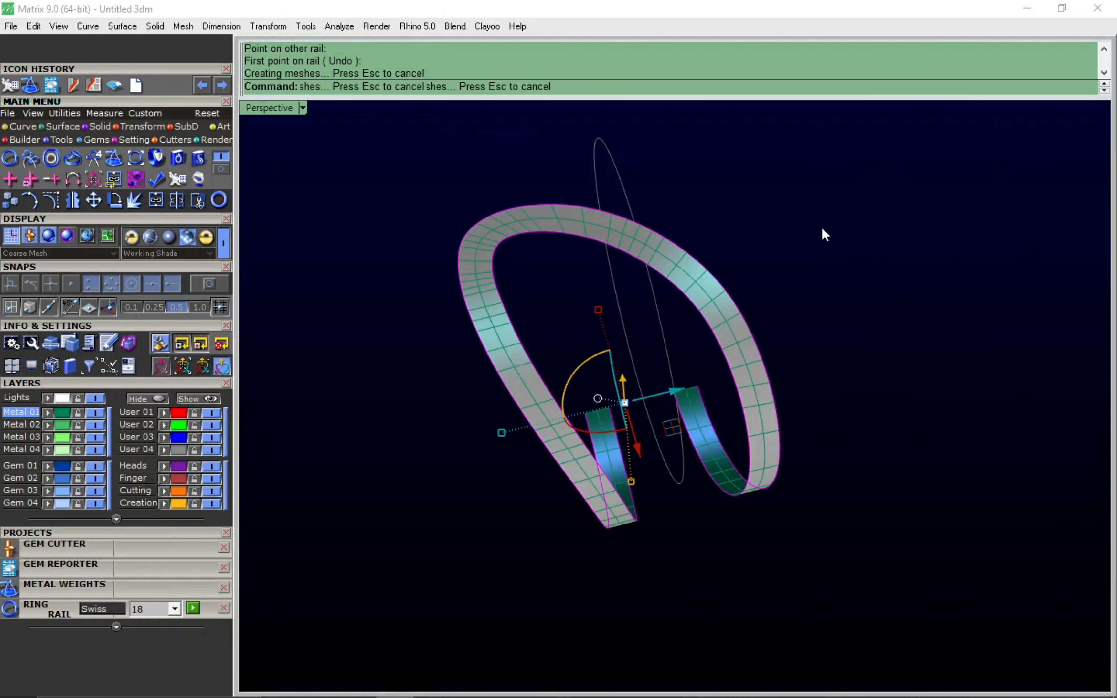
pyautogui.press('F3')
pyautogui.click(826, 479)
pyautogui.click(967, 153)
pyautogui.press('Escape')
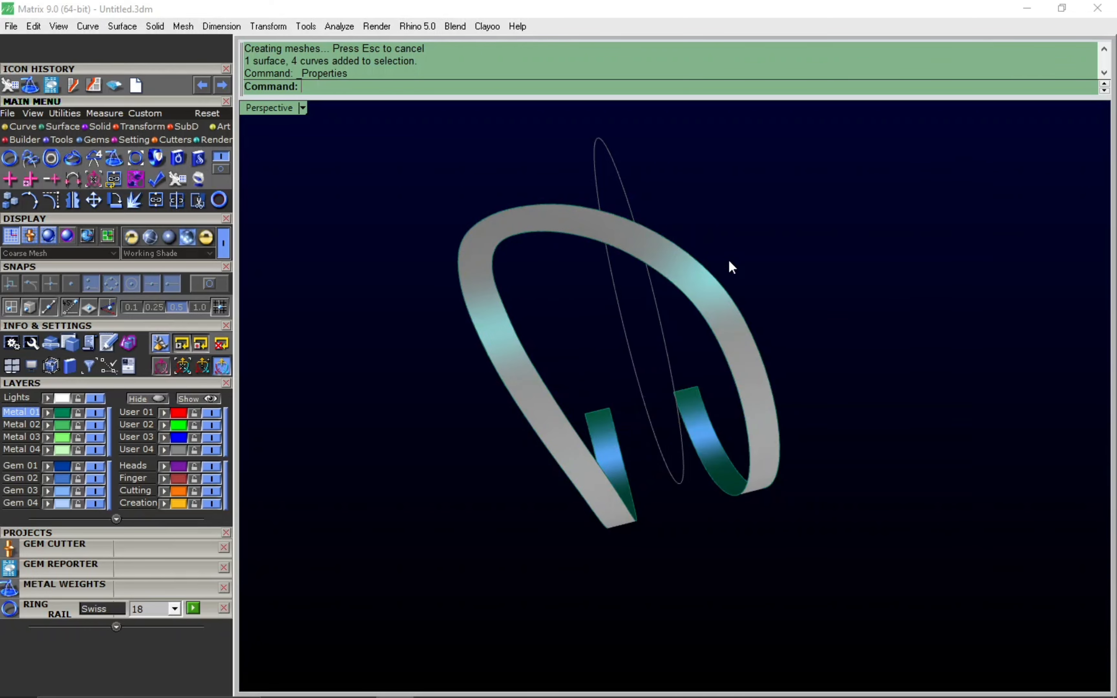
# Step: Show the hidden reference photo beside the strip to check the diamond-set portion, and hide the photo again
pyautogui.write('ss')
pyautogui.moveTo(522, 308); pyautogui.dragTo(859, 357, button='right')
pyautogui.press('Return')
pyautogui.scroll(-5, 743, 395)
pyautogui.click(709, 332)
pyautogui.press('Return')
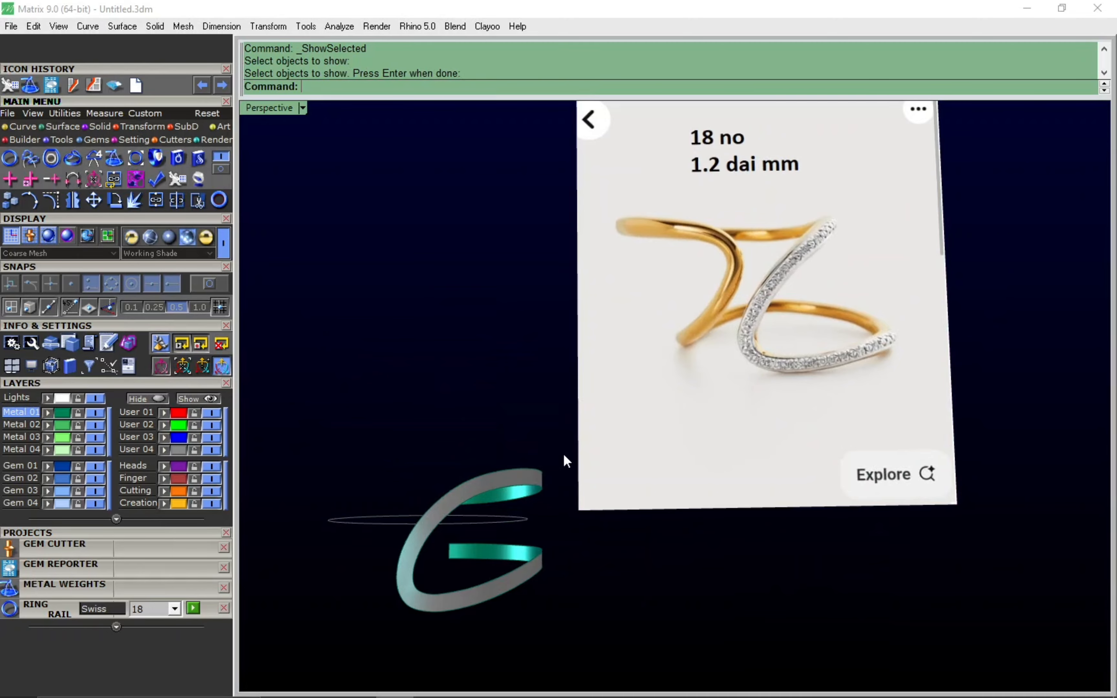
pyautogui.moveTo(567, 462); pyautogui.dragTo(618, 407, button='right')
pyautogui.click(621, 404)
pyautogui.write('h')
pyautogui.press('Return')
# Step: In the front view, draw a horizontal line from the origin past the strip and rotate it slightly upward about 0,0,0
pyautogui.hotkey('ctrl', 'F2')
pyautogui.moveTo(601, 362); pyautogui.dragTo(683, 343, button='right')
pyautogui.write('li')
pyautogui.press('Return')
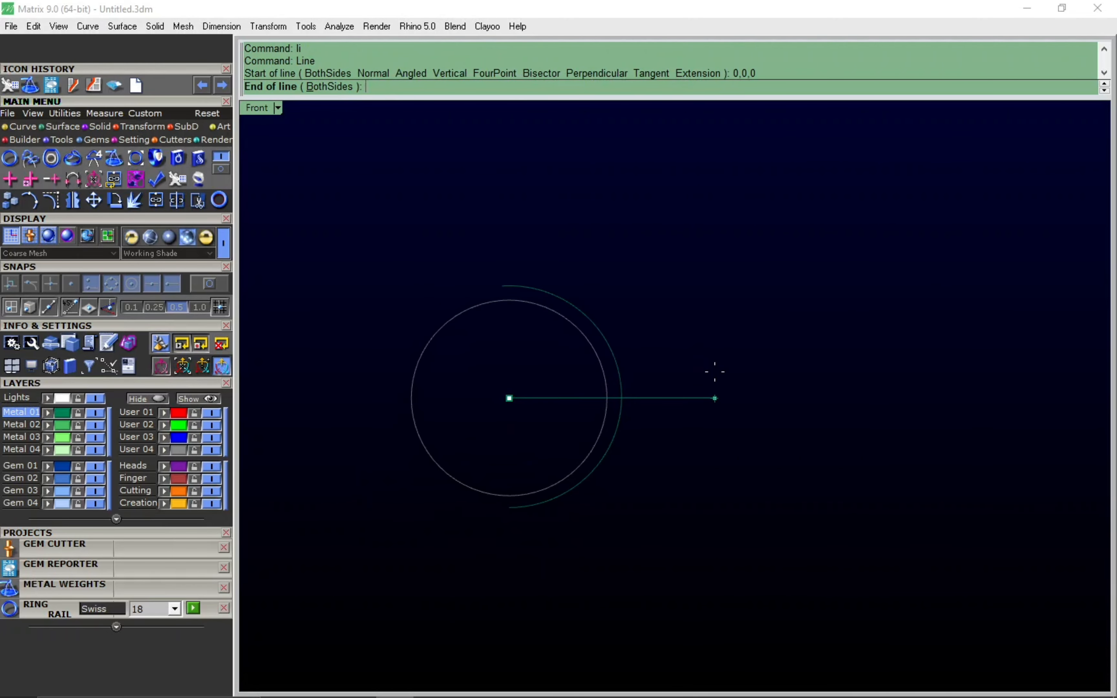
pyautogui.click(715, 371)
pyautogui.scroll(2, 658, 362)
pyautogui.click(658, 405)
pyautogui.write('ro')
pyautogui.press('Return')
pyautogui.click(817, 403)
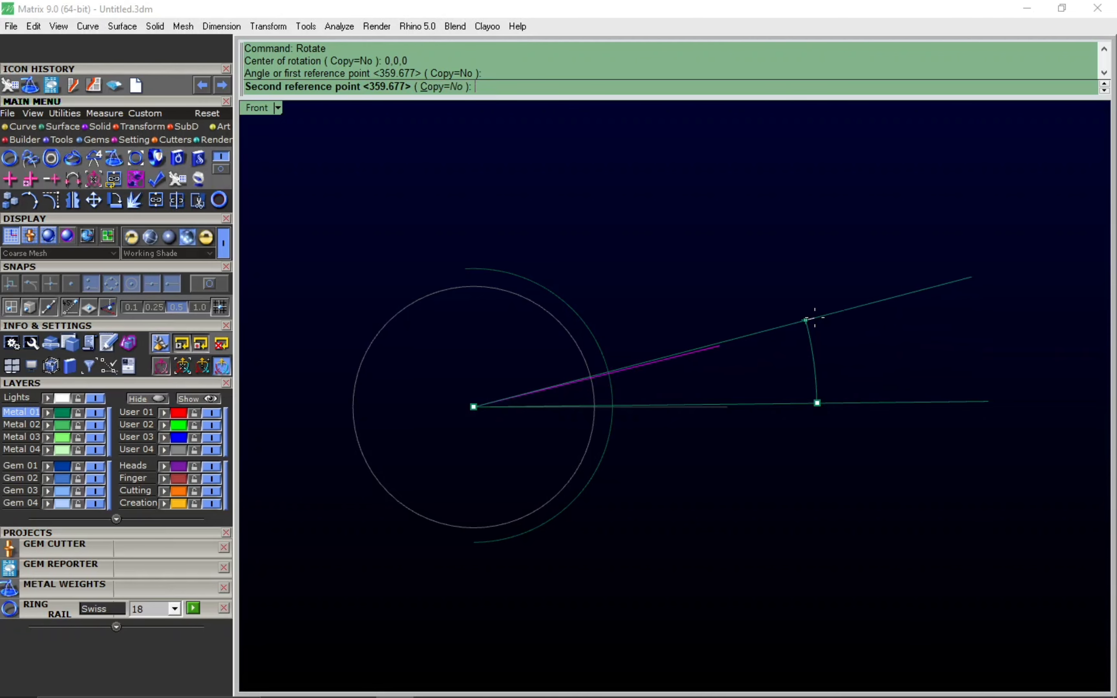
pyautogui.click(815, 318)
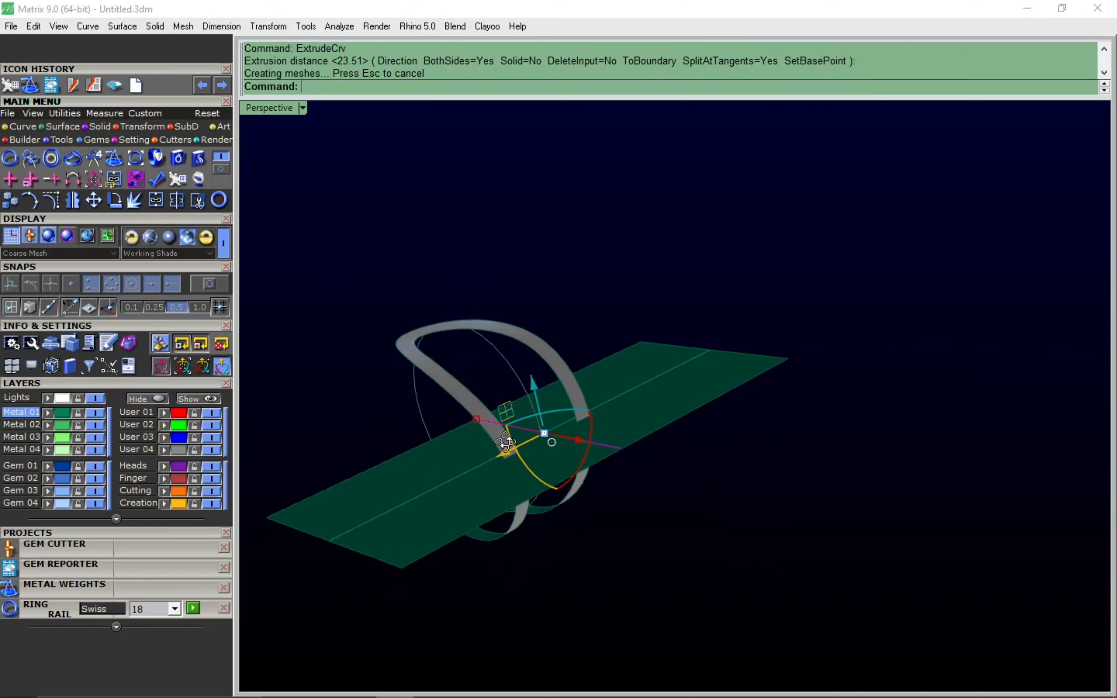
# Step: Split the strip with a plane extruded both ways from the rotated line, and delete the lower pieces and the plane
pyautogui.click(484, 444)
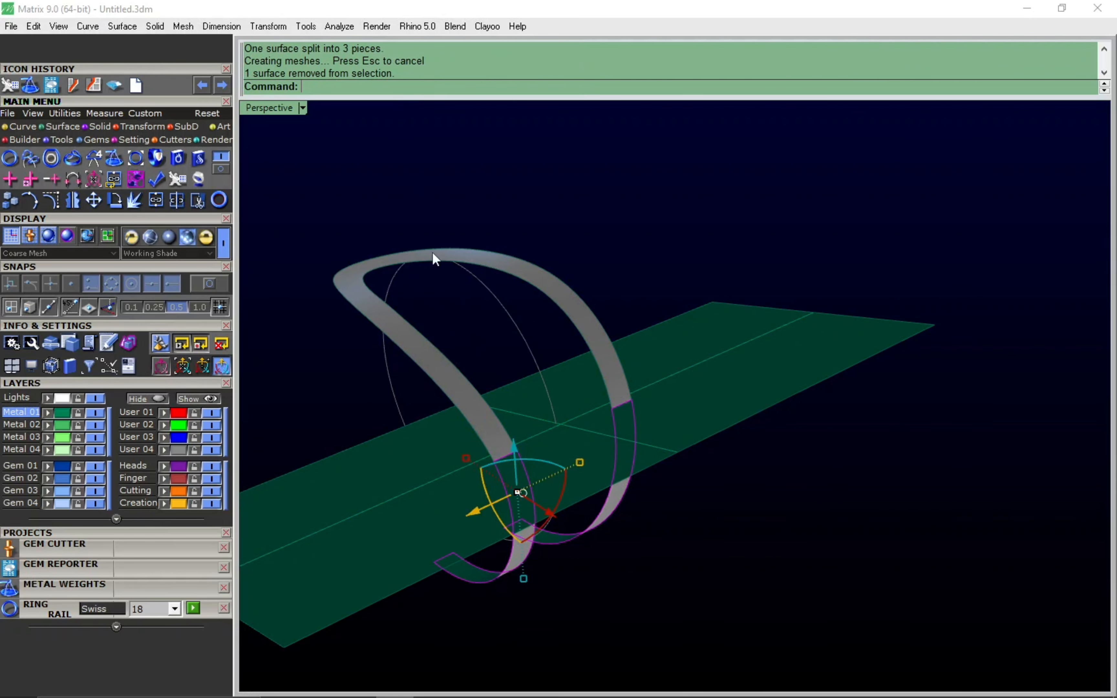
pyautogui.press('Delete')
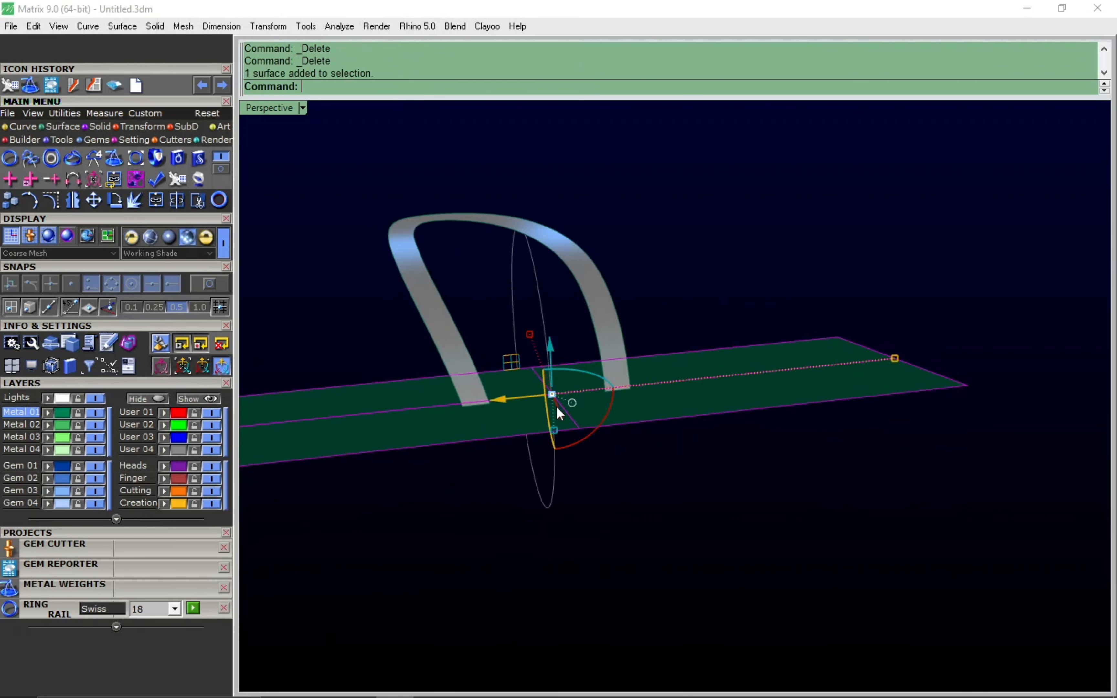
pyautogui.press('Delete')
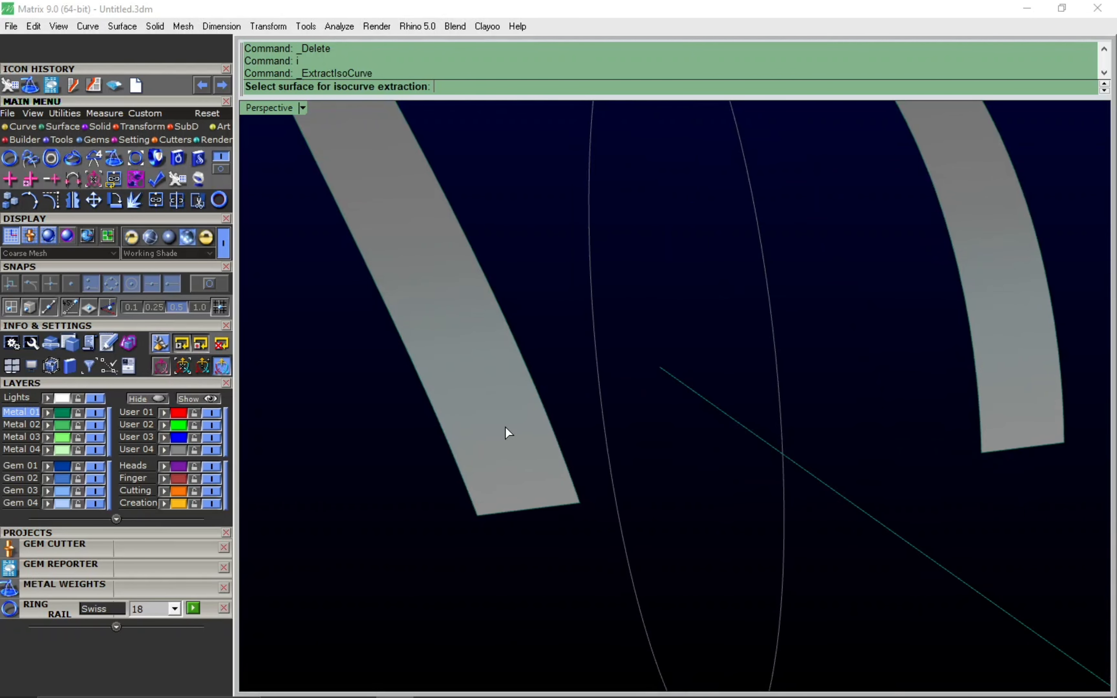
# Step: Extract the strip's lengthwise middle isocurve and offset the strip's border curve inward on the surface
pyautogui.click(508, 462)
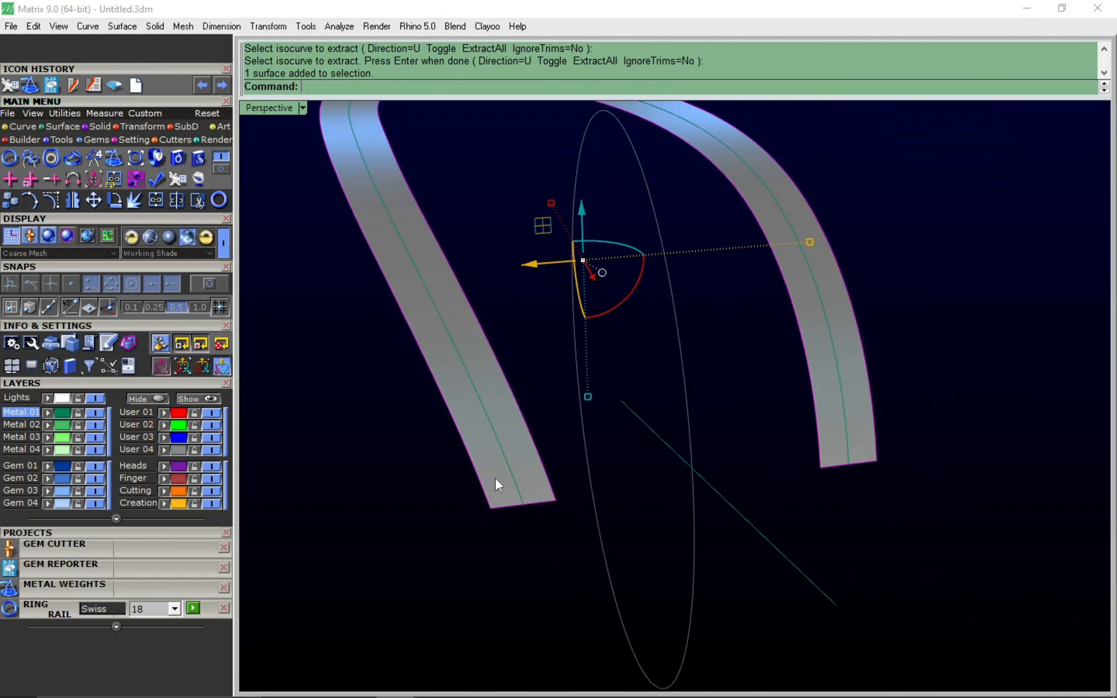
pyautogui.write('d')
pyautogui.press('Return')
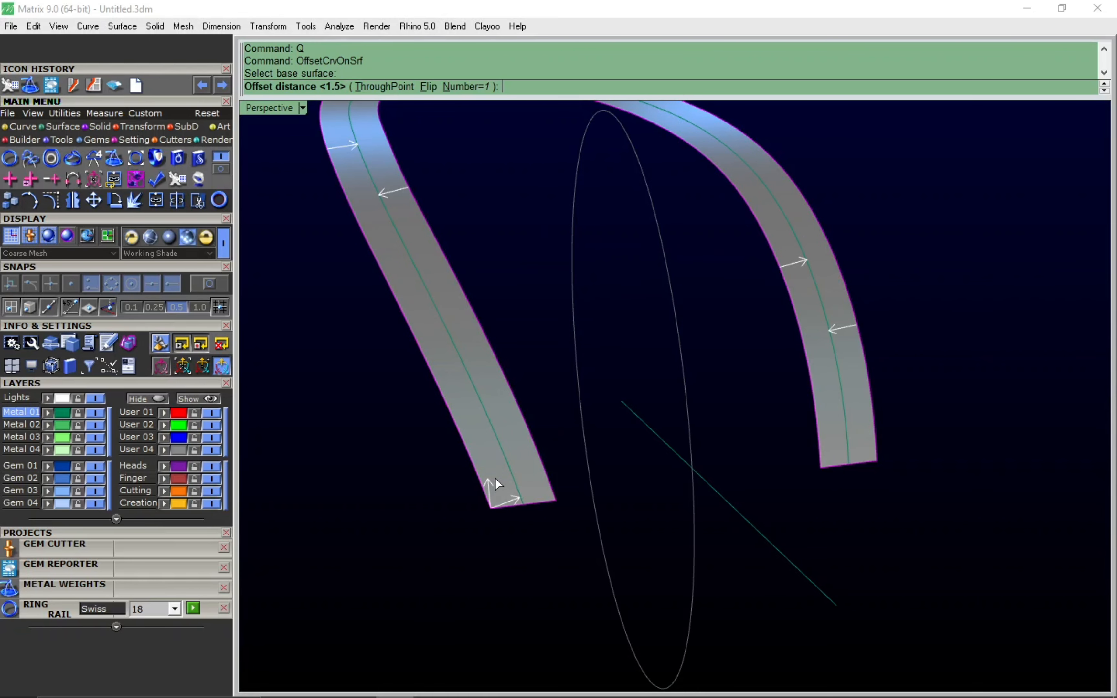
pyautogui.press('Return')
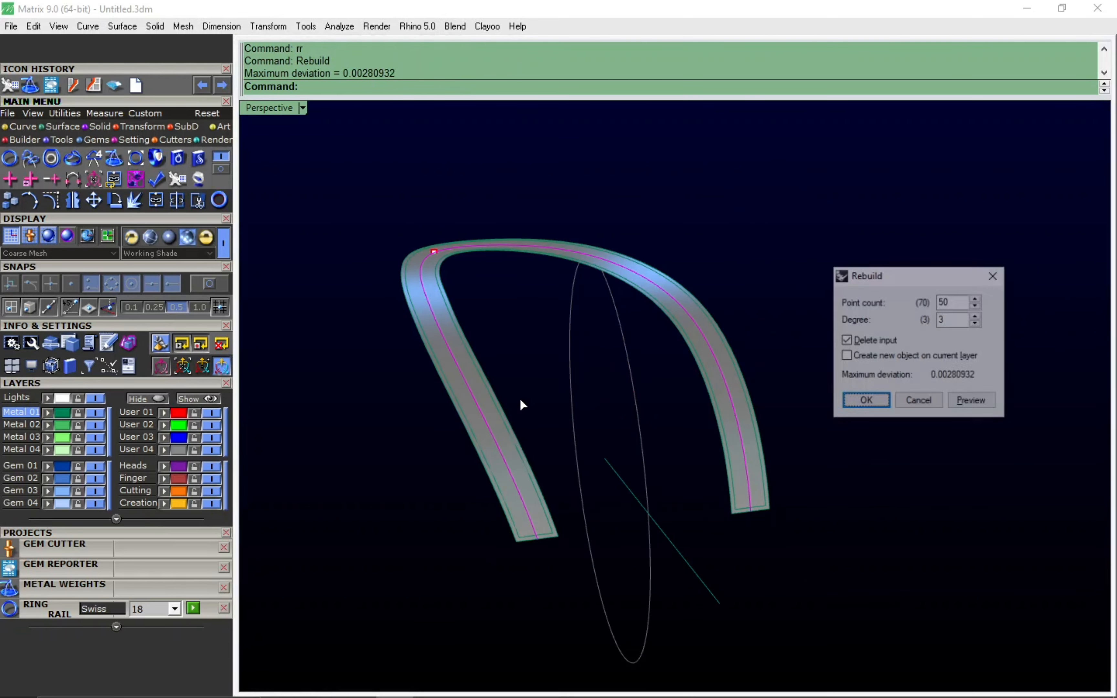
# Step: Rebuild the middle curve with 50 points and place round gems on it, directed by the strip surface and flipped
pyautogui.press('Return')
pyautogui.click(711, 366)
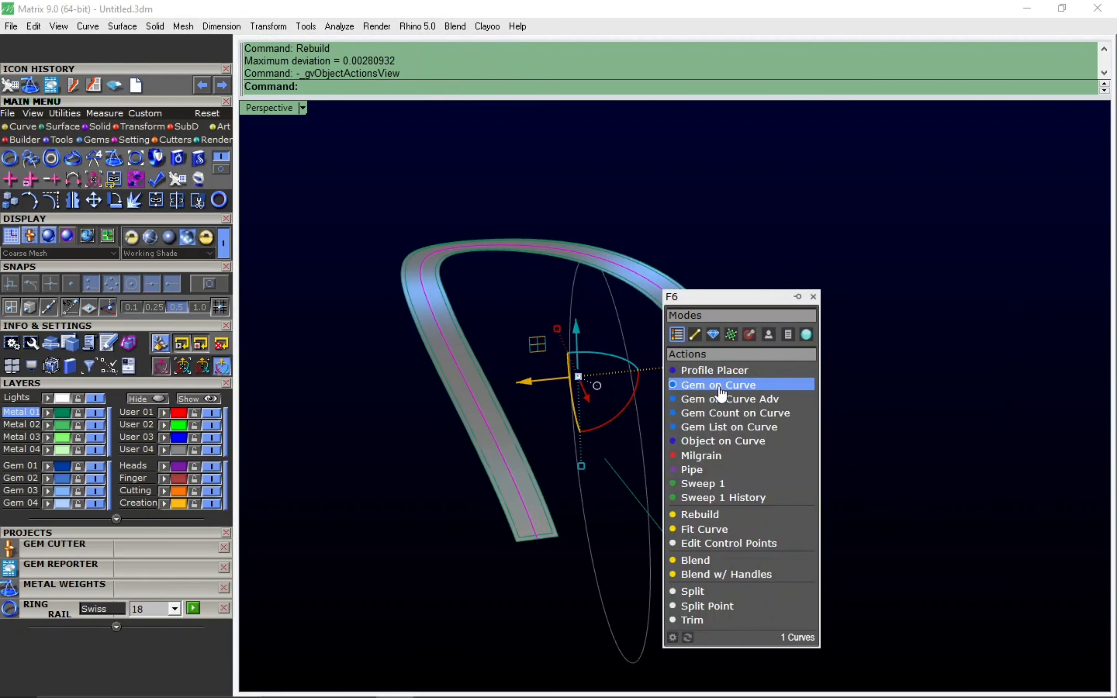
pyautogui.click(748, 316)
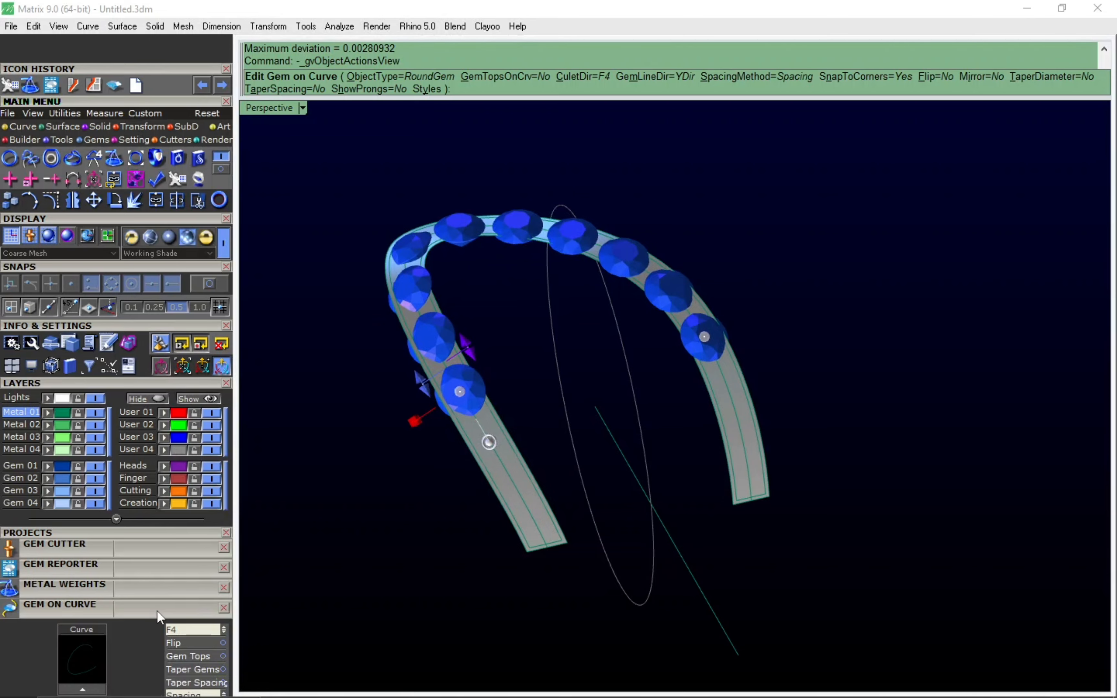
pyautogui.scroll(-5, 181, 391)
pyautogui.click(180, 391)
pyautogui.scroll(5, 531, 481)
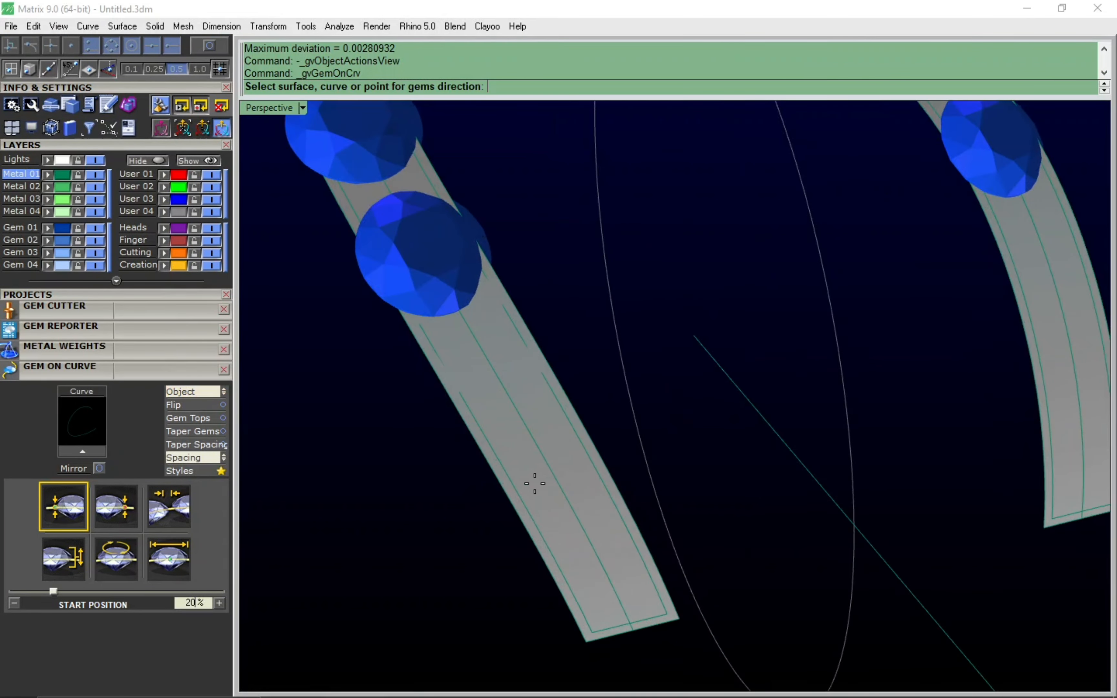
pyautogui.click(223, 405)
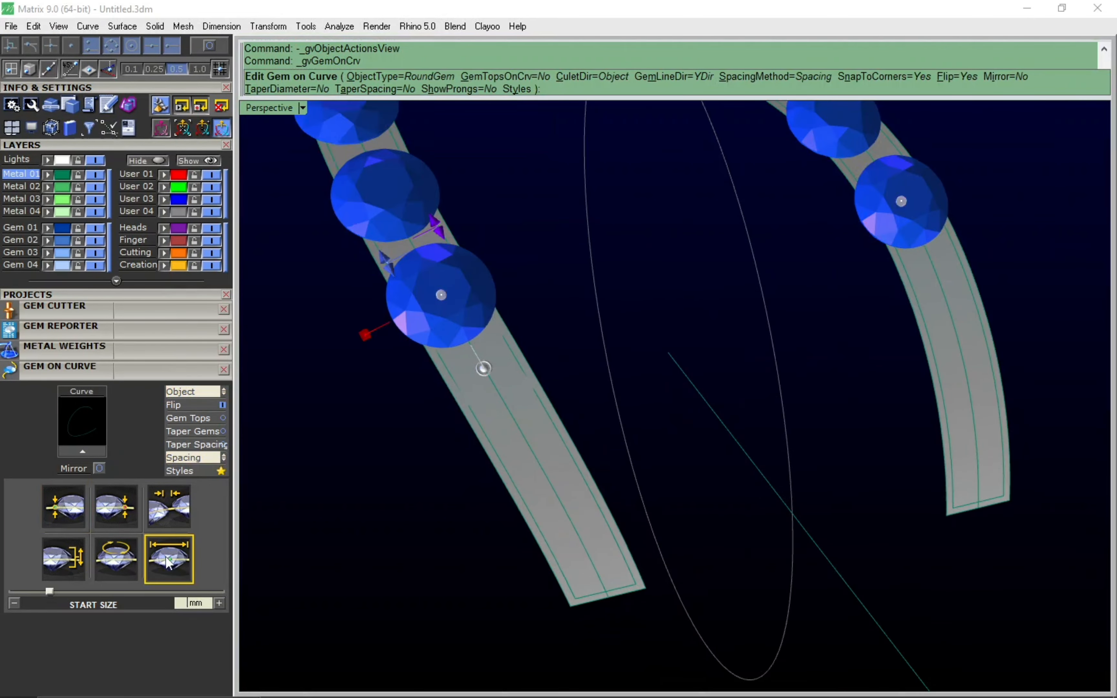
# Step: Set the gems' start size to 1.2 mm and their spacing to 0.13 mm
pyautogui.write('2 ')
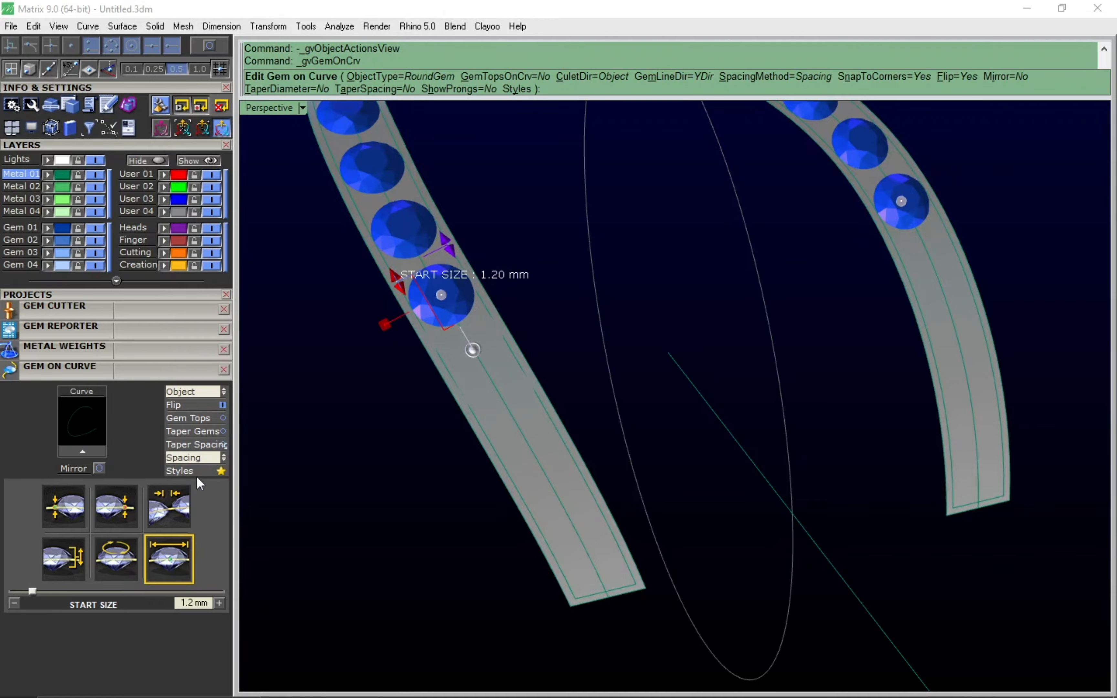
pyautogui.write('3')
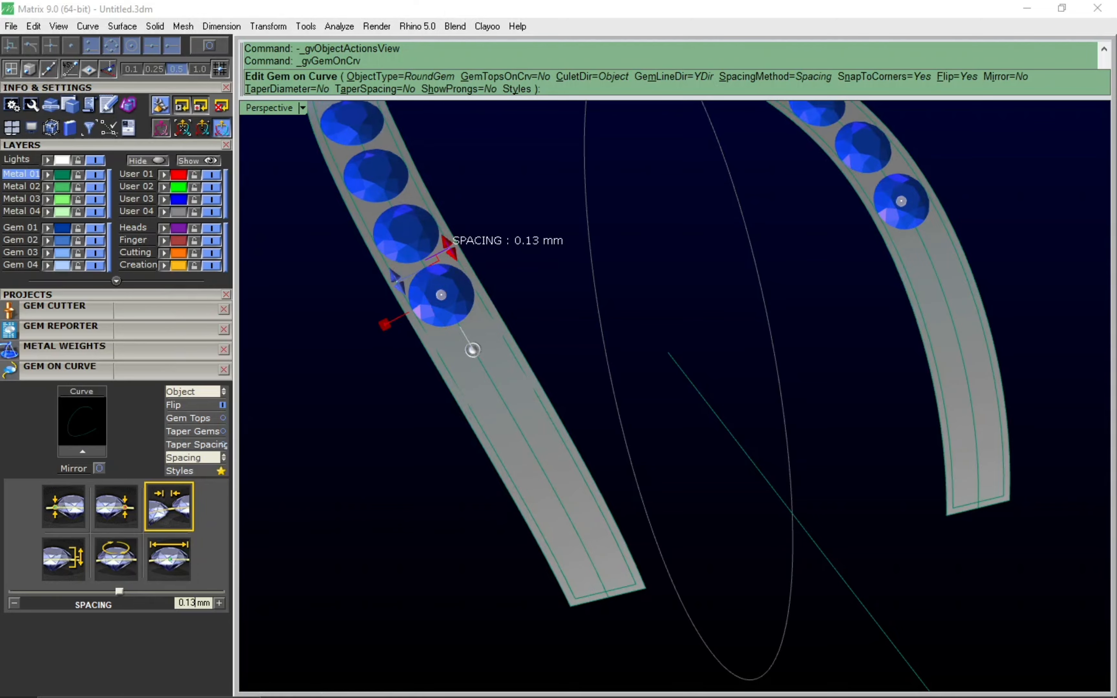
# Step: Move the first gem down to the strip's near end, at a start position of about 3%
pyautogui.scroll(-2, 418, 359)
pyautogui.moveTo(422, 319); pyautogui.dragTo(531, 510)
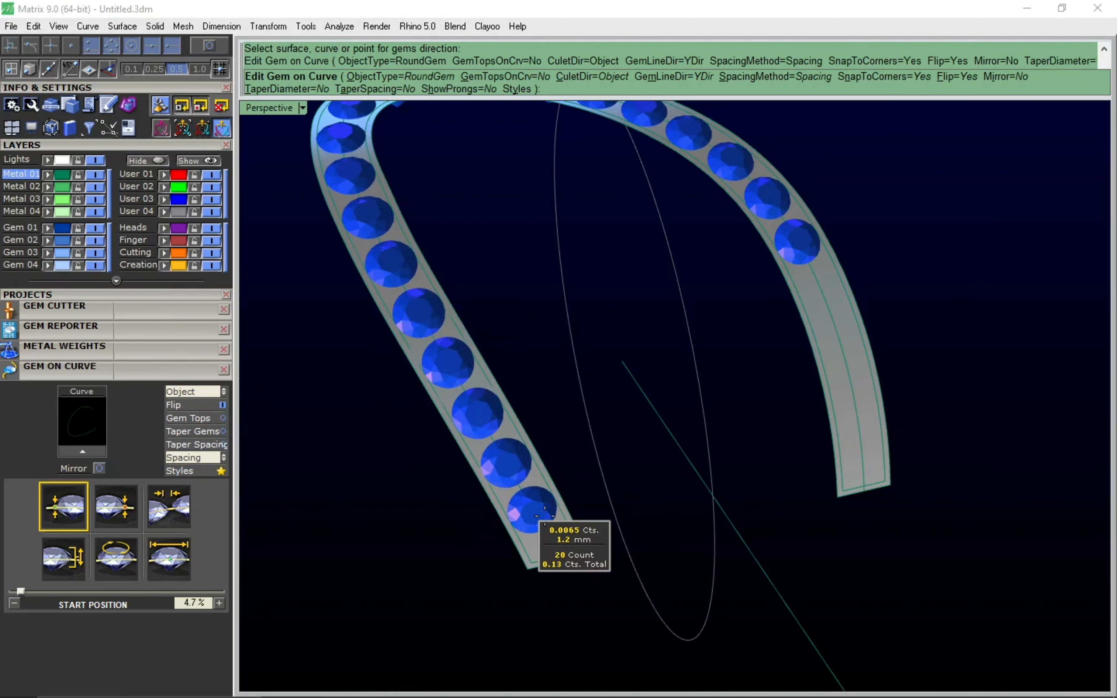
pyautogui.moveTo(530, 510); pyautogui.dragTo(503, 477, button='right')
pyautogui.scroll(4, 502, 476)
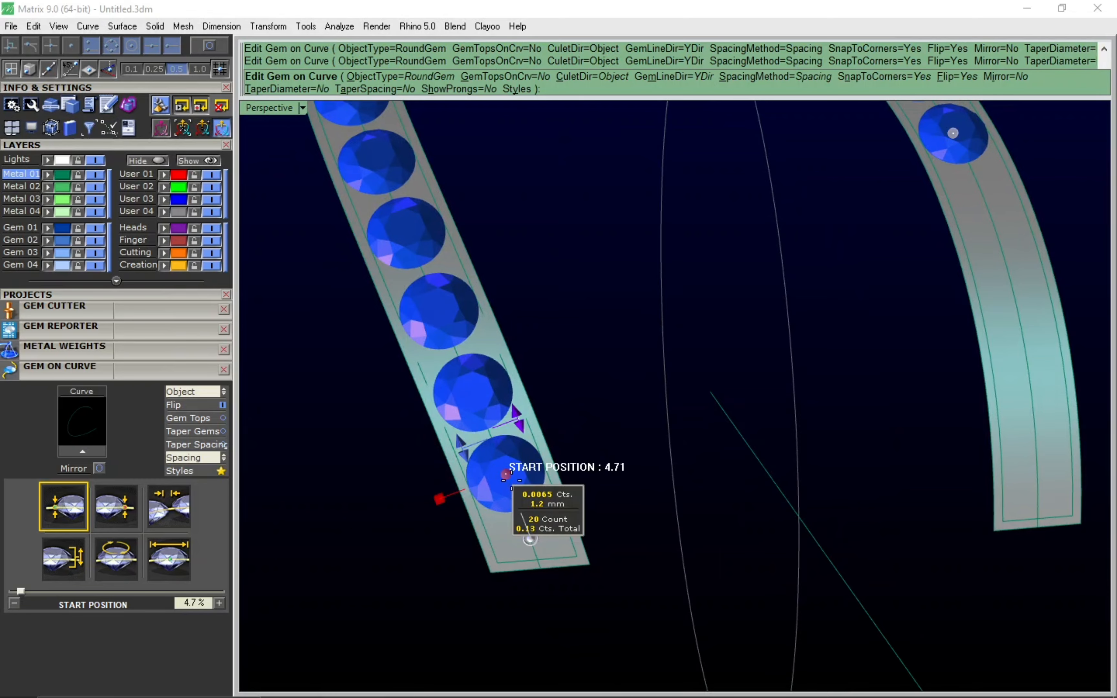
pyautogui.moveTo(503, 476); pyautogui.dragTo(518, 507)
pyautogui.keyDown('shift'); pyautogui.moveTo(835, 408); pyautogui.dragTo(563, 441, button='right'); pyautogui.keyUp('shift')
pyautogui.scroll(-2, 563, 441)
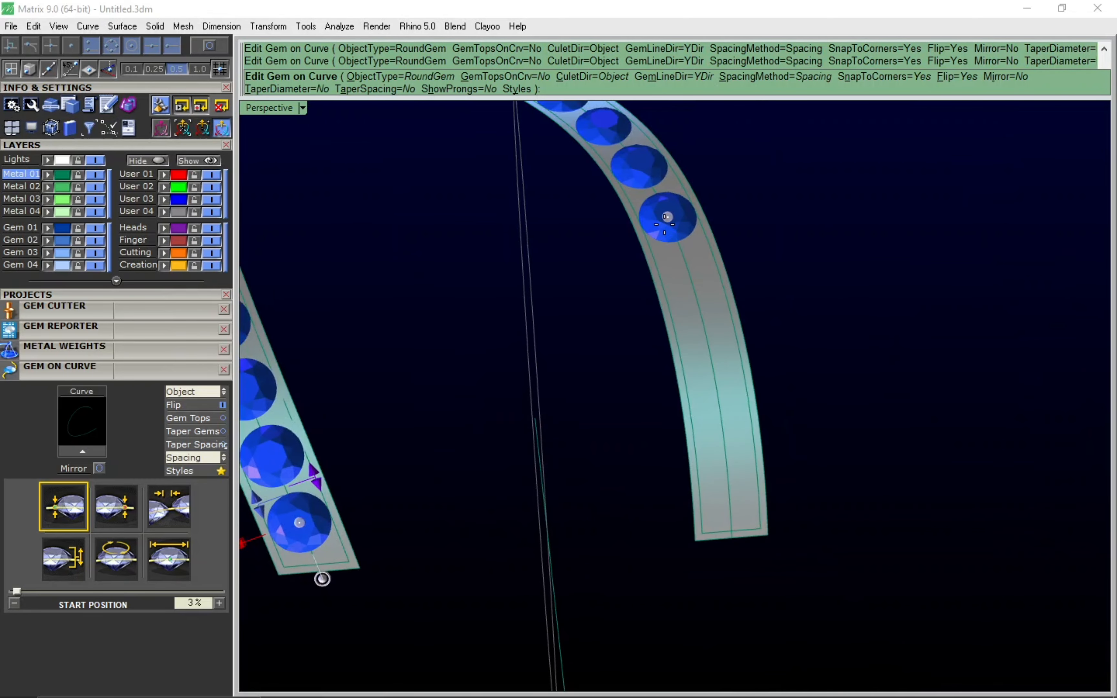
# Step: Move the last gem to the strip's other end, at an end position of about 97.6%
pyautogui.moveTo(669, 217); pyautogui.dragTo(726, 495)
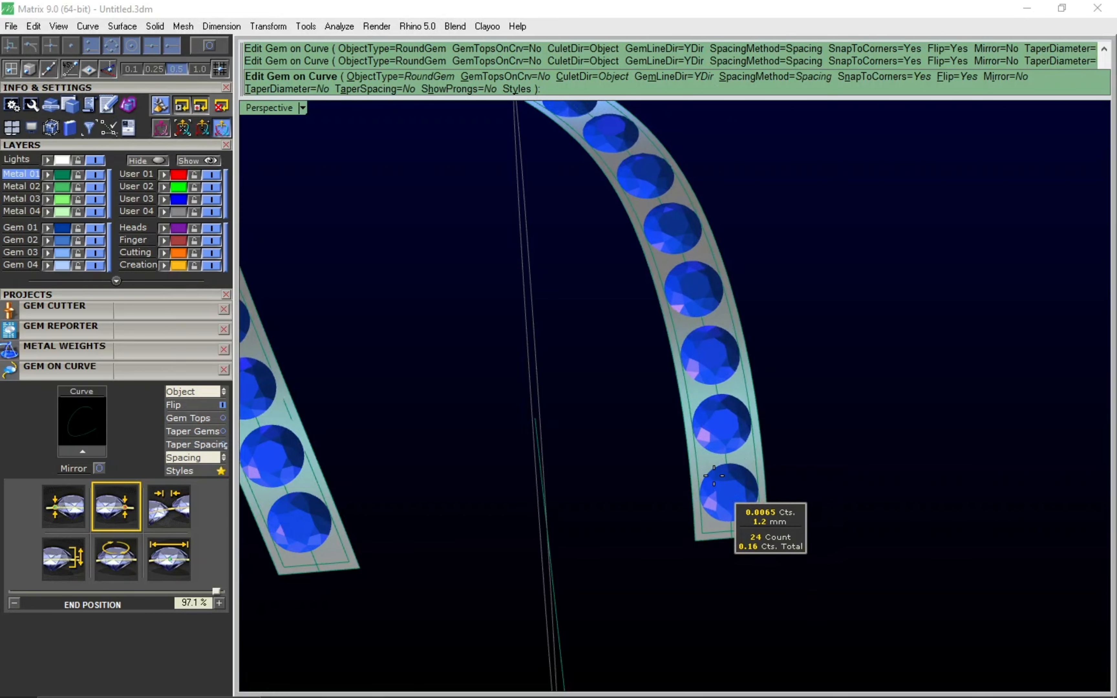
pyautogui.scroll(4, 726, 494)
pyautogui.moveTo(726, 494); pyautogui.dragTo(713, 499, button='right')
pyautogui.moveTo(729, 496); pyautogui.dragTo(729, 507)
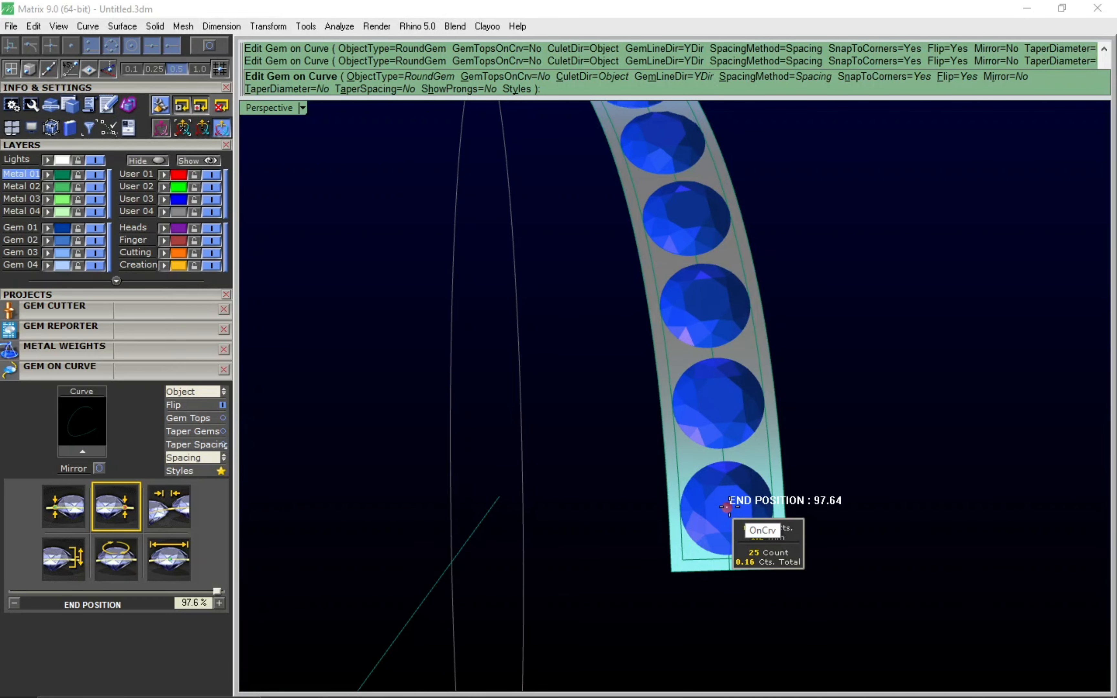
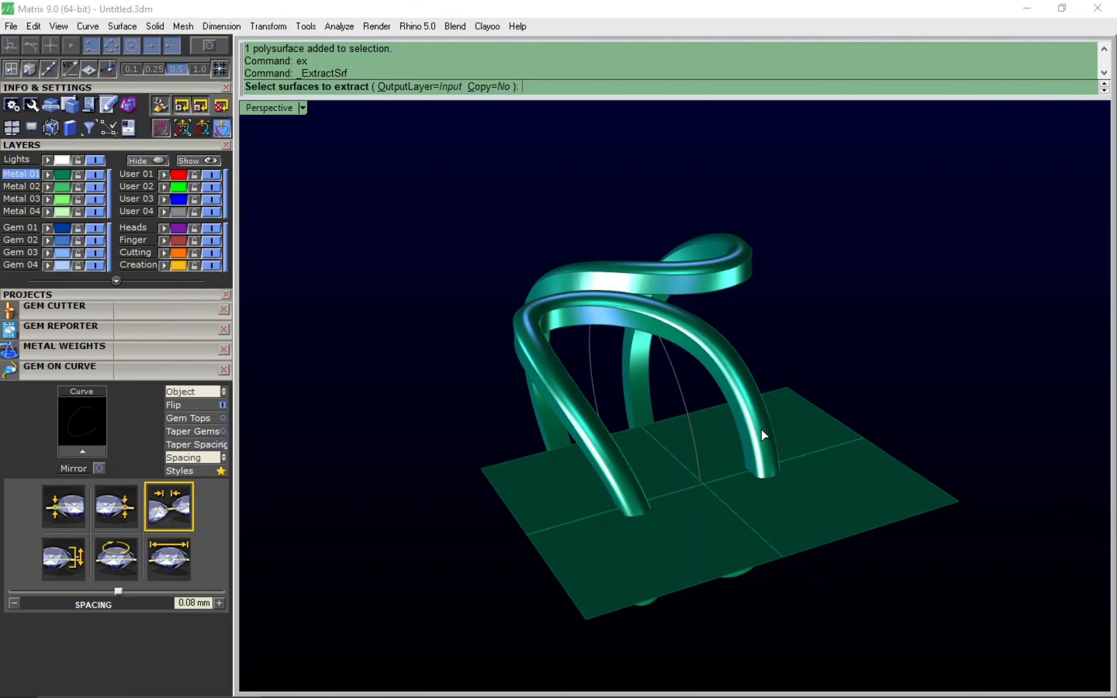
# Step: Remove the cutting plane and join the remaining pieces of the gem-set band, leaving the other band out
pyautogui.click(819, 479)
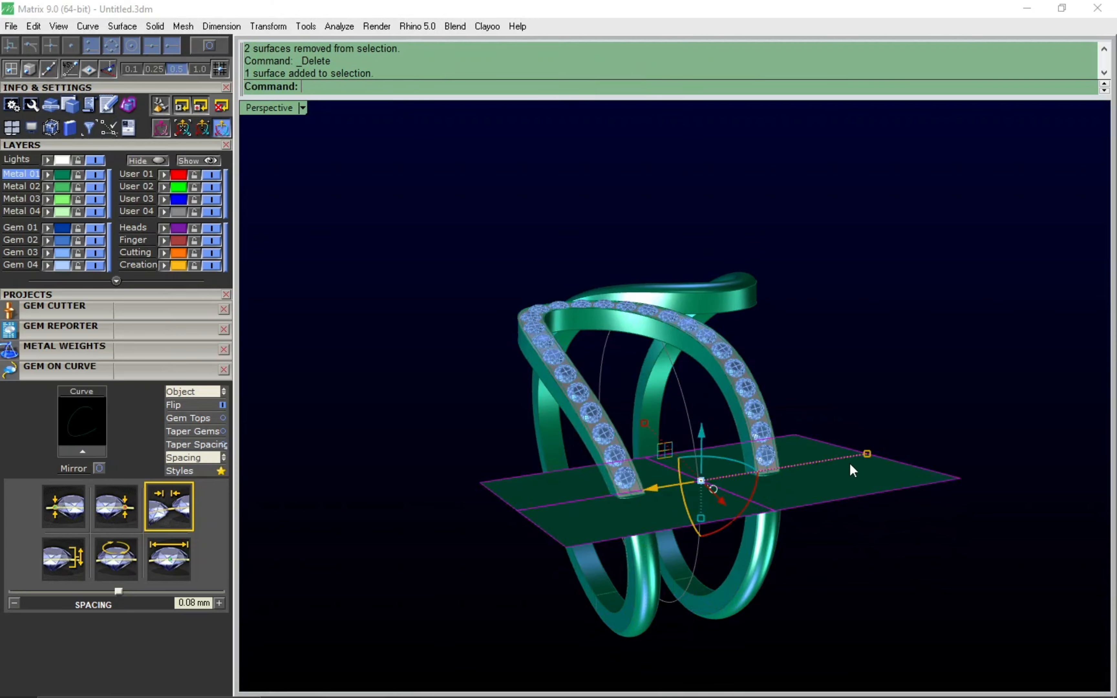
pyautogui.scroll(5, 705, 504)
pyautogui.hotkey('ctrl', 'a')
pyautogui.scroll(-5, 662, 499)
pyautogui.keyDown('ctrl'); pyautogui.click(604, 524); pyautogui.keyUp('ctrl')
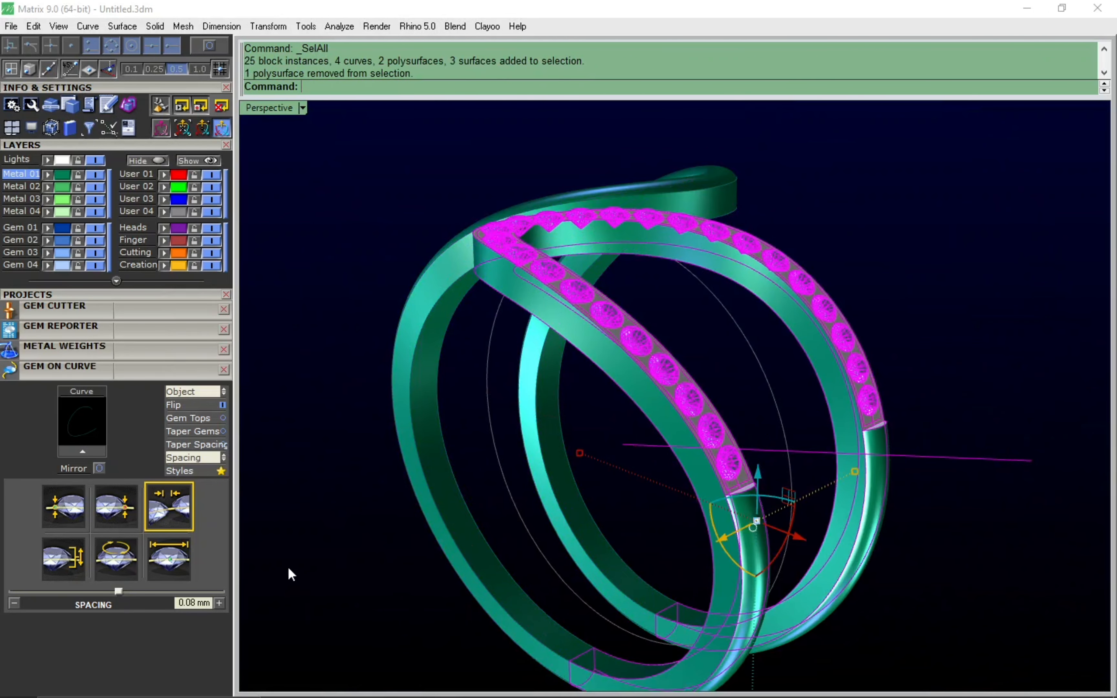
pyautogui.scroll(5, 745, 486)
# Step: Delete the strip surface under the gems and all remaining helper curves
pyautogui.click(733, 483)
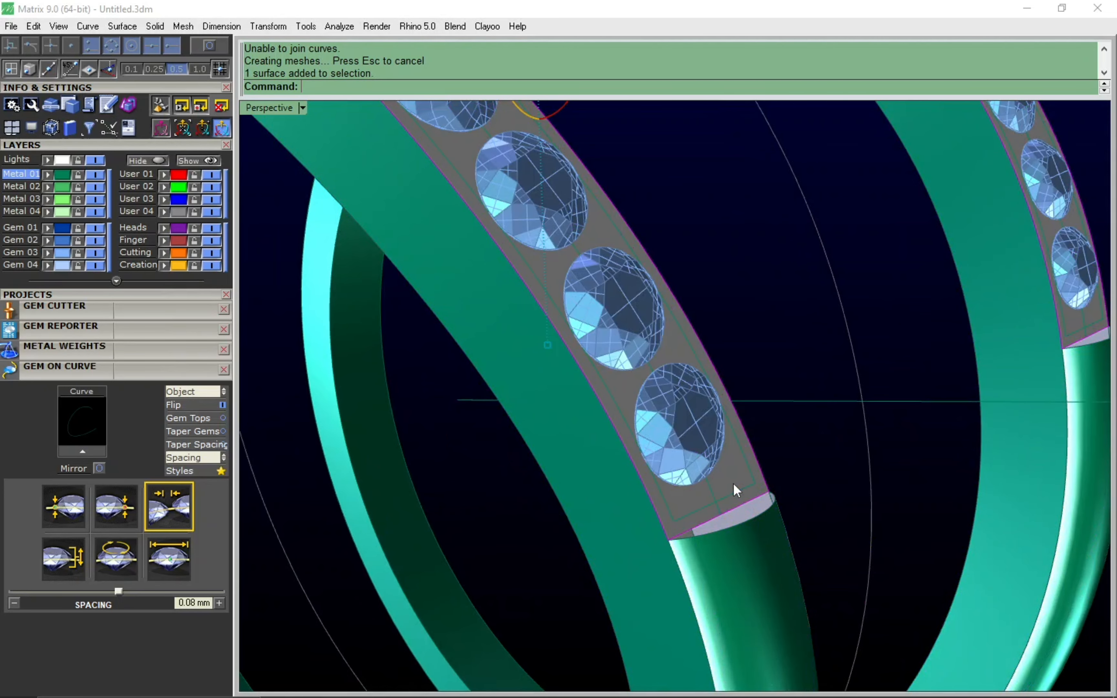
pyautogui.press('Delete')
pyautogui.press('Delete')
pyautogui.scroll(-2, 739, 473)
pyautogui.scroll(-4, 666, 445)
pyautogui.write('ca')
pyautogui.press('Return')
pyautogui.press('Delete')
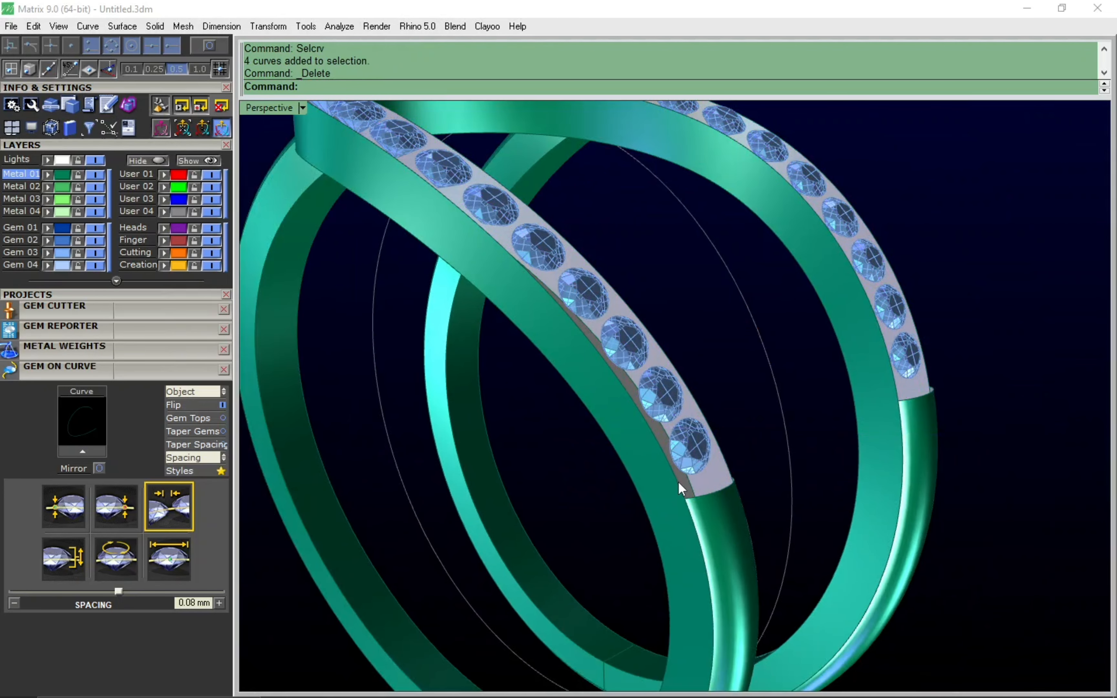
# Step: Duplicate the two long edges of the band's open top and draw a line between them across the lower end
pyautogui.scroll(-2, 678, 482)
pyautogui.moveTo(678, 481); pyautogui.dragTo(680, 515, button='right')
pyautogui.click(706, 498)
pyautogui.press('Return')
pyautogui.write('li')
pyautogui.press('Return')
pyautogui.scroll(8, 681, 515)
pyautogui.click(683, 517)
pyautogui.click(558, 594)
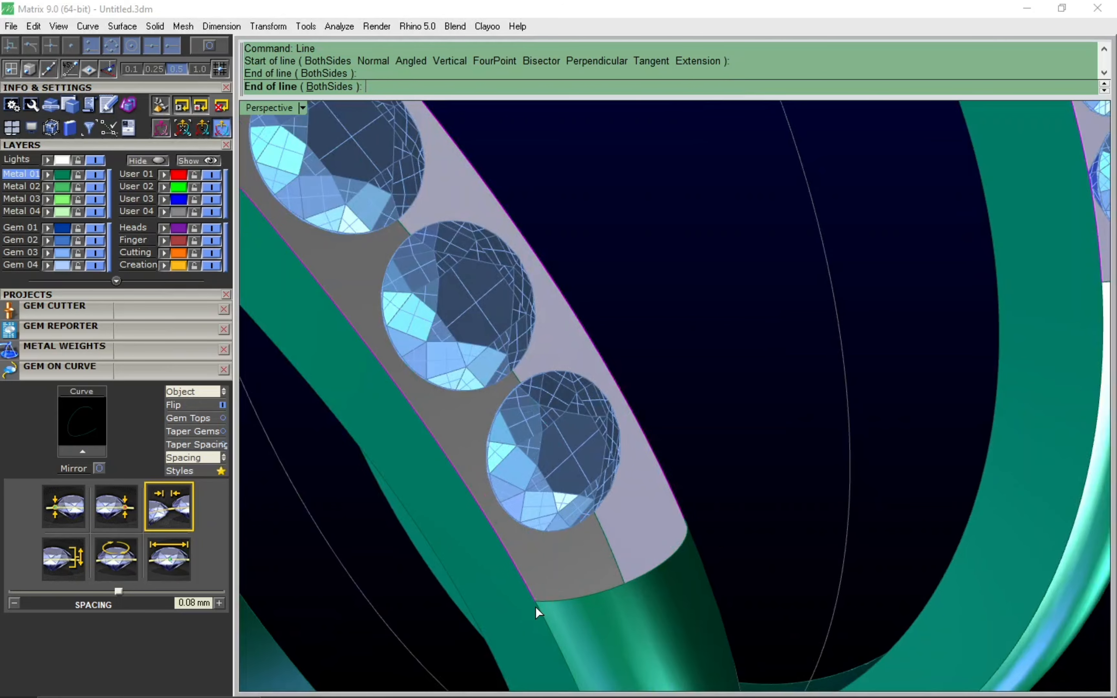
# Step: Sweep a flat top surface along the two duplicated edges with the end line as cross section, without simplifying it
pyautogui.write('sl')
pyautogui.press('Return')
pyautogui.click(561, 594)
pyautogui.press('Return')
pyautogui.scroll(-5, 606, 541)
pyautogui.moveTo(515, 535); pyautogui.dragTo(511, 578, button='right')
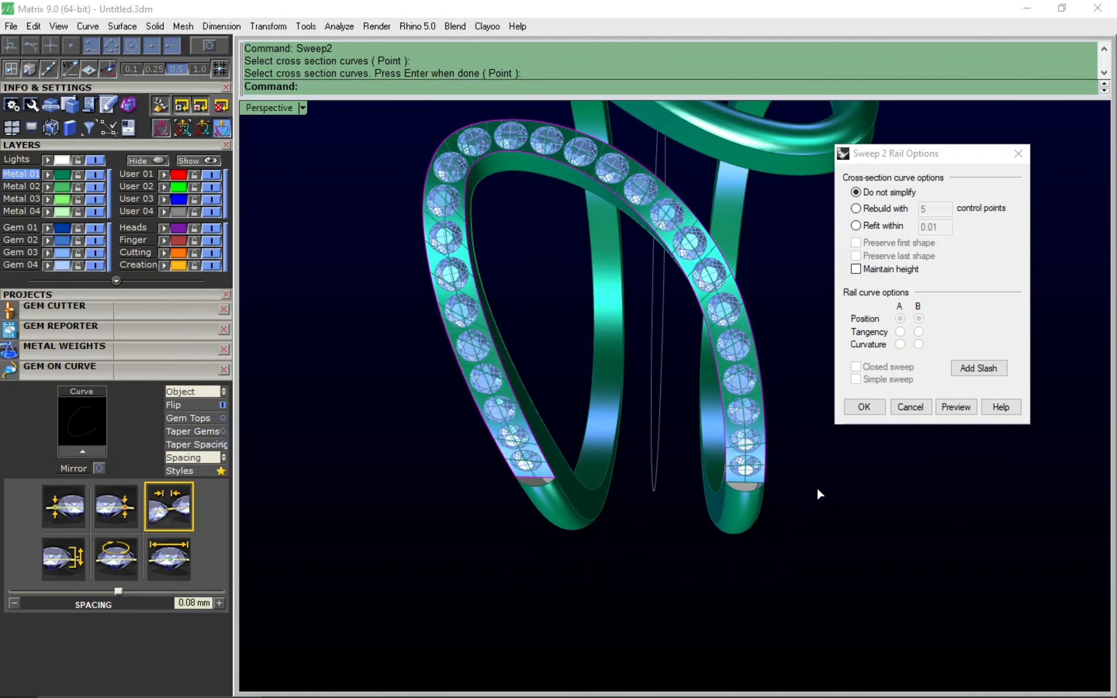
pyautogui.press('Return')
# Step: Join the new top surface with the gem-set band
pyautogui.moveTo(819, 494); pyautogui.dragTo(832, 439, button='right')
pyautogui.moveTo(846, 367); pyautogui.dragTo(687, 514)
pyautogui.hotkey('ctrl', 'j')
pyautogui.moveTo(717, 422); pyautogui.dragTo(674, 399, button='right')
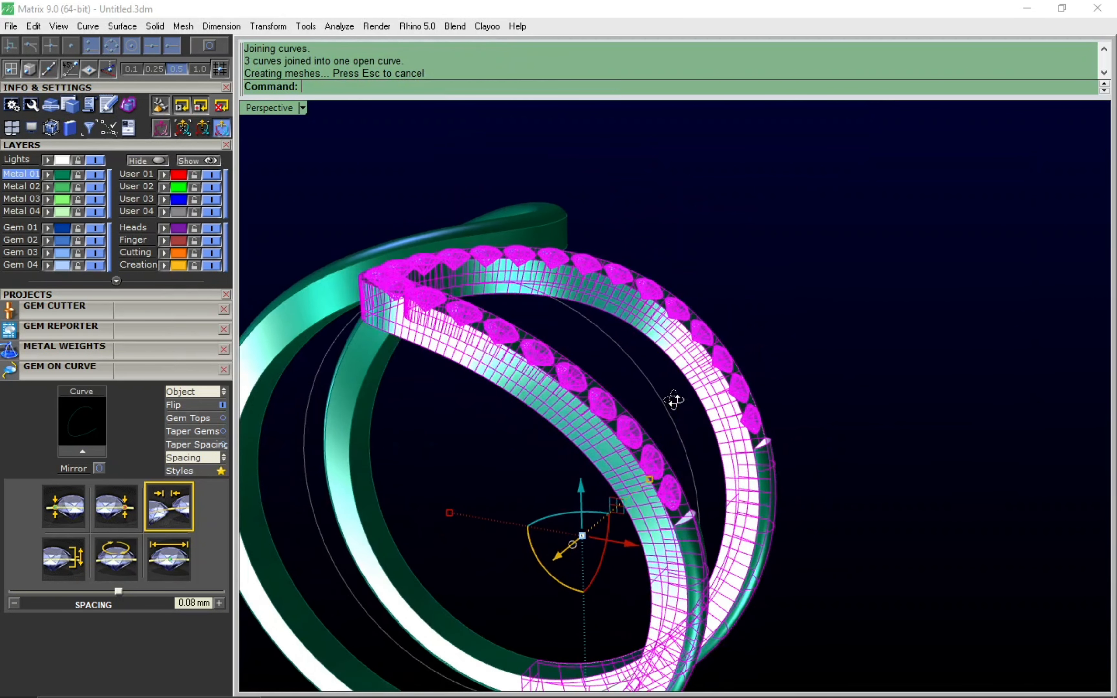
# Step: Cap the openings of the gem-set band and check it for open borders
pyautogui.write('cap')
pyautogui.press('Return')
pyautogui.press('Escape')
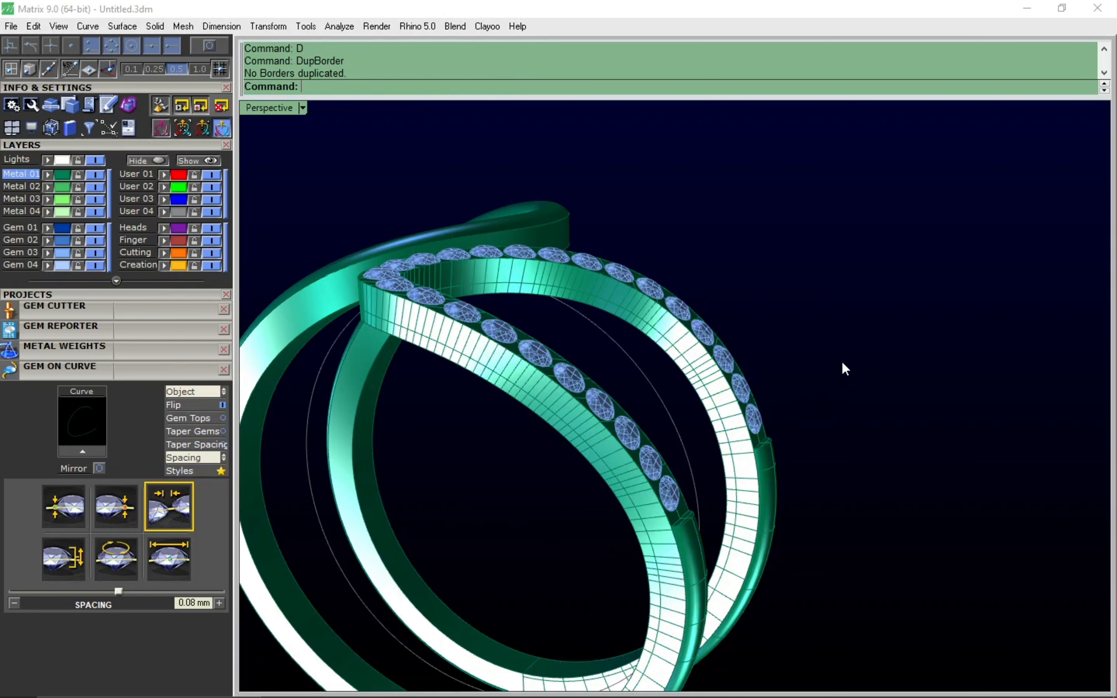
# Step: Hide the surface isocurves of all objects and delete the leftover curve
pyautogui.hotkey('ctrl', 'a')
pyautogui.press('F3')
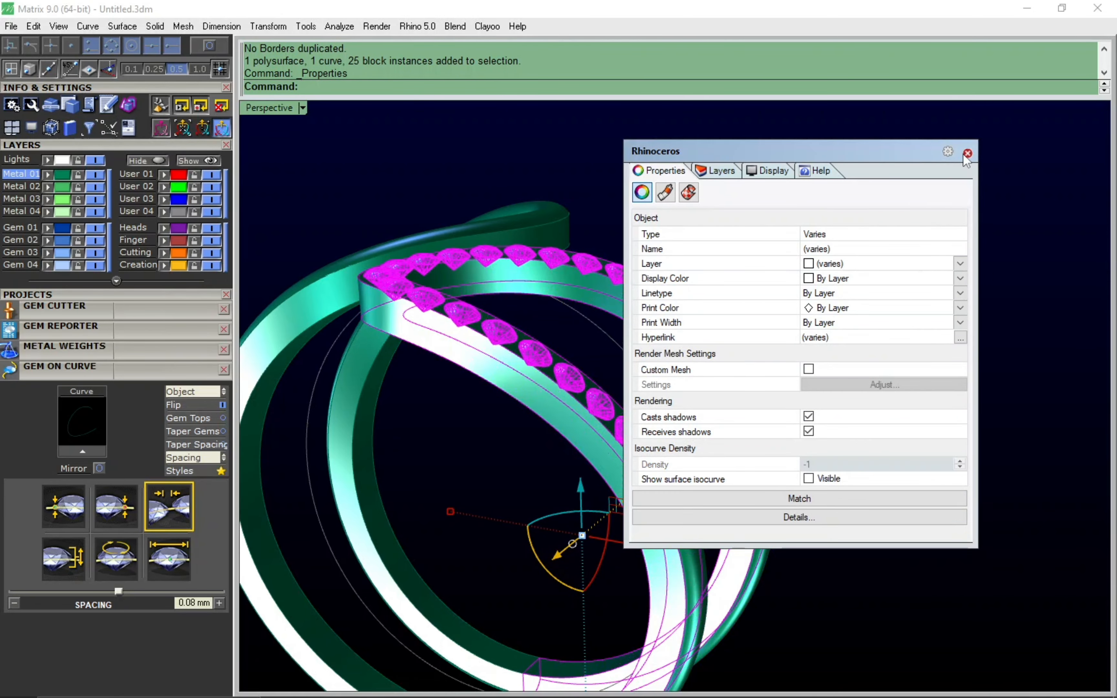
pyautogui.click(967, 154)
pyautogui.write('ca')
pyautogui.press('Return')
pyautogui.moveTo(902, 211); pyautogui.dragTo(668, 347, button='right')
pyautogui.press('Delete')
# Step: Add shared prongs to all gems on the band in the two-shared-prongs mode with a large prong diameter of 0.5 mm
pyautogui.scroll(5, 517, 462)
pyautogui.click(517, 462)
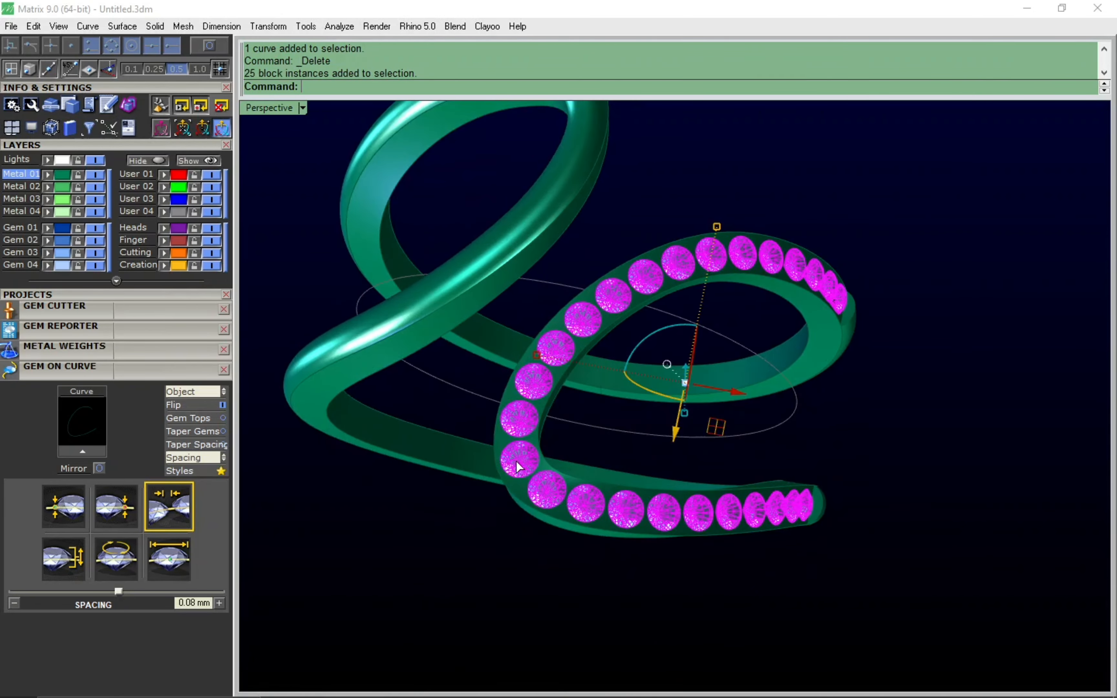
pyautogui.press('F6')
pyautogui.click(563, 477)
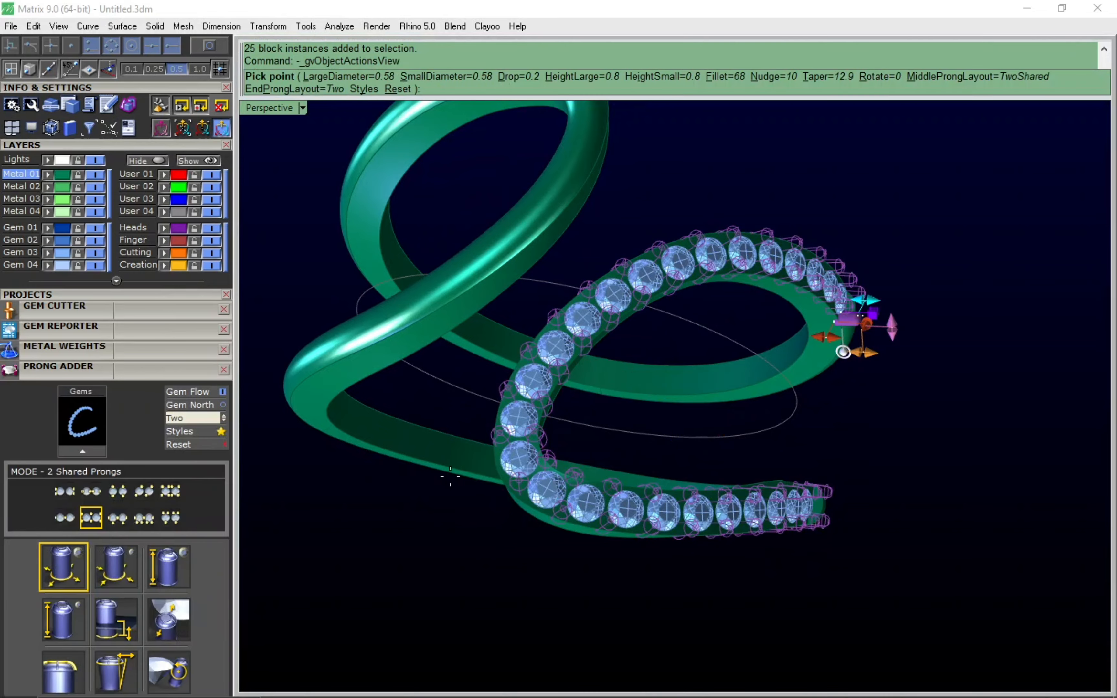
pyautogui.moveTo(450, 478); pyautogui.dragTo(592, 463, button='right')
pyautogui.scroll(6, 554, 522)
pyautogui.moveTo(122, 379); pyautogui.dragTo(134, 203)
pyautogui.press('Return')
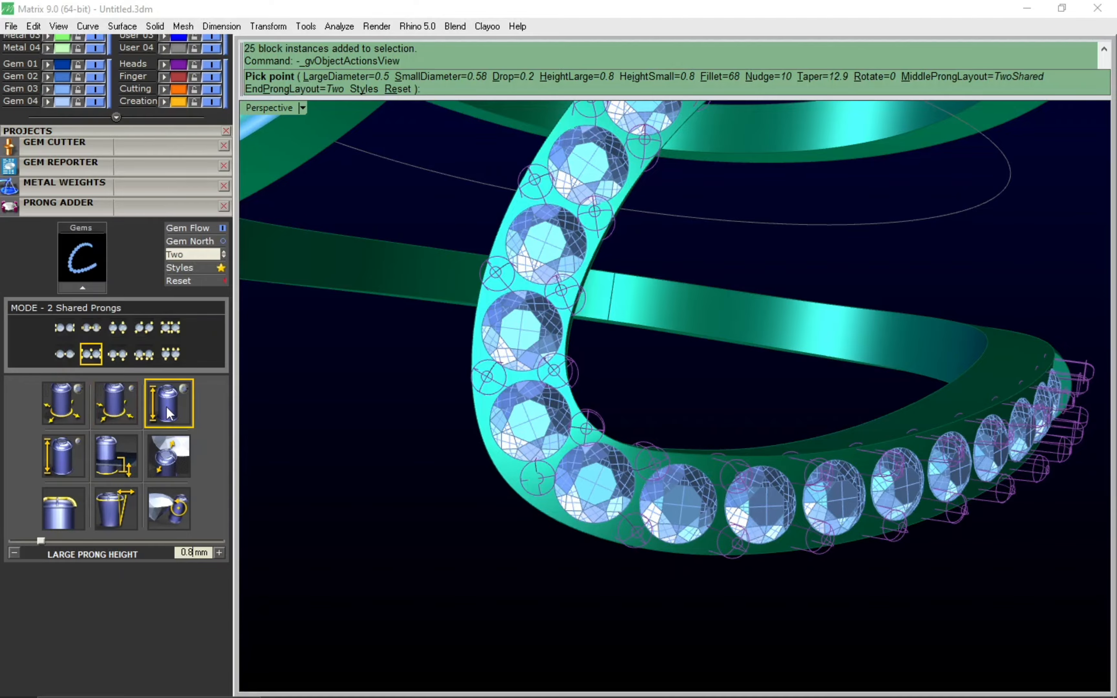
# Step: Set the large prong height to 0.65 mm and the prong nudge to 25%
pyautogui.press('BackSpace')
pyautogui.write('65')
pyautogui.press('Return')
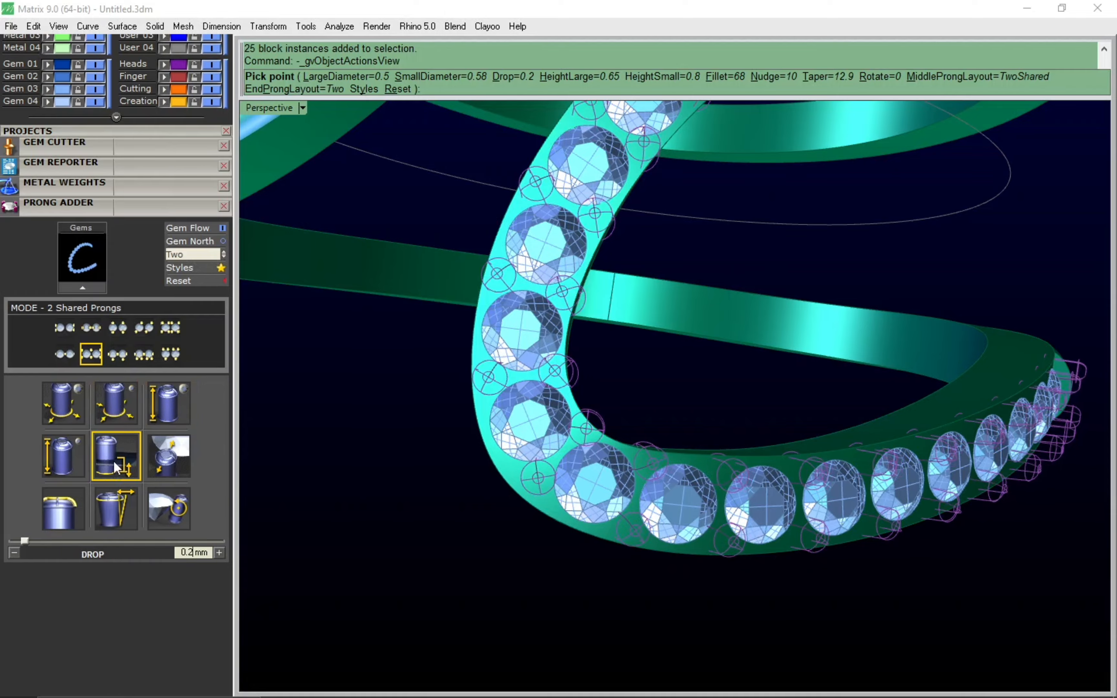
pyautogui.write('25')
pyautogui.press('Return')
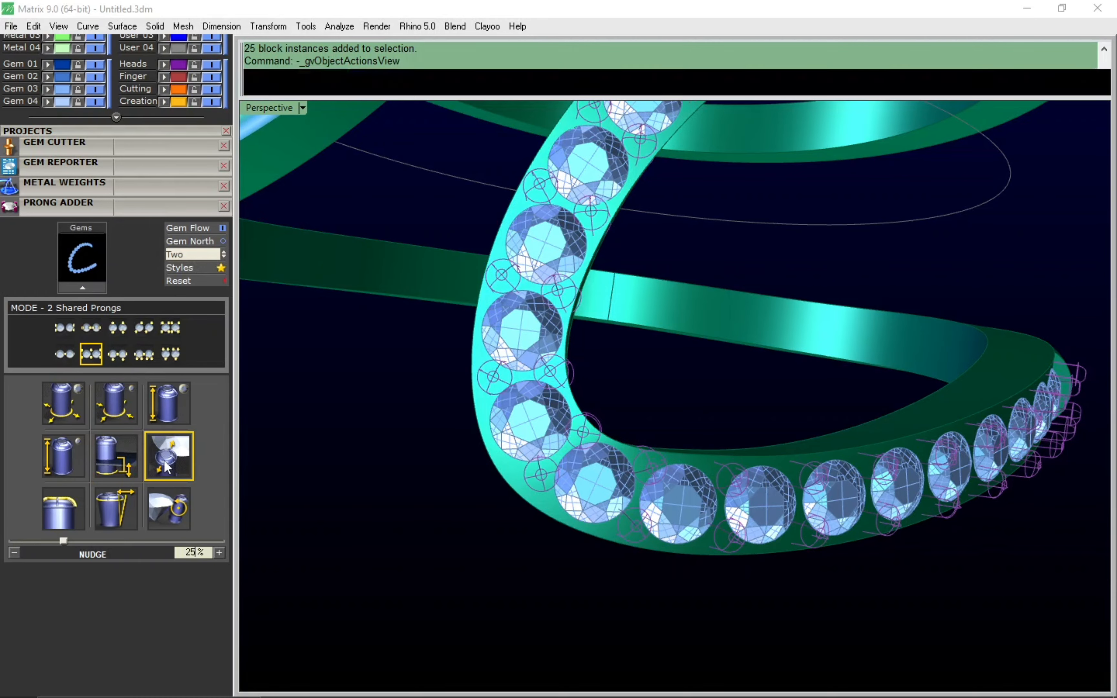
# Step: Set the prong fillet to 90% and the prong taper to 0%
pyautogui.write('90')
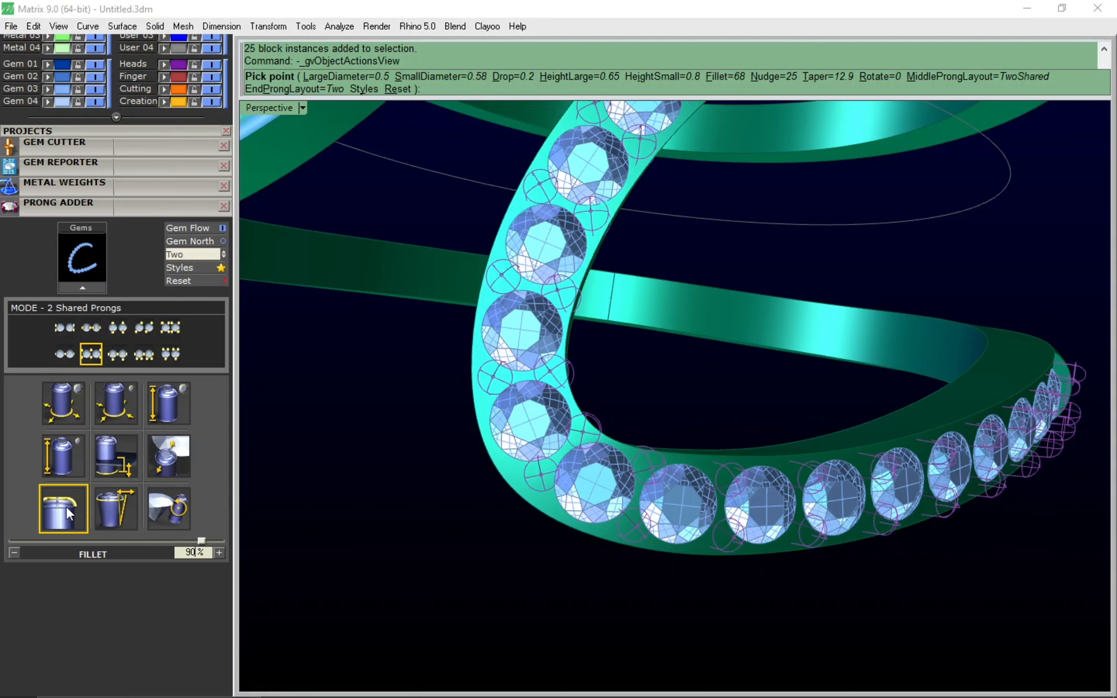
pyautogui.press('Return')
pyautogui.scroll(-4, 665, 424)
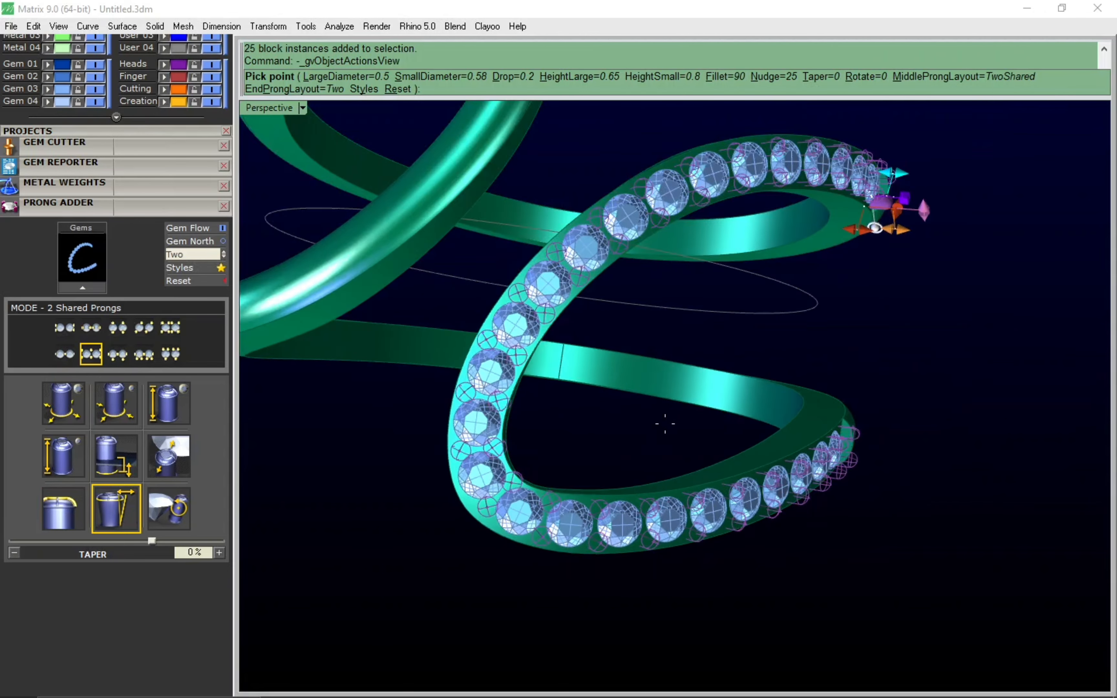
# Step: Raise the prong nudge to 29% and create the prongs
pyautogui.moveTo(665, 424); pyautogui.dragTo(646, 337, button='right')
pyautogui.scroll(8, 757, 370)
pyautogui.scroll(-3, 757, 370)
pyautogui.moveTo(757, 369); pyautogui.dragTo(719, 362, button='right')
pyautogui.click(169, 456)
pyautogui.moveTo(63, 541); pyautogui.dragTo(72, 541)
pyautogui.press('Return')
# Step: In the Top view, move one inner-edge prong near the band's bend slightly towards the middle of the band
pyautogui.scroll(-6, 664, 339)
pyautogui.moveTo(664, 340); pyautogui.dragTo(708, 509, button='right')
pyautogui.hotkey('ctrl', 'F1')
pyautogui.scroll(6, 606, 508)
pyautogui.scroll(6, 597, 520)
pyautogui.click(595, 523)
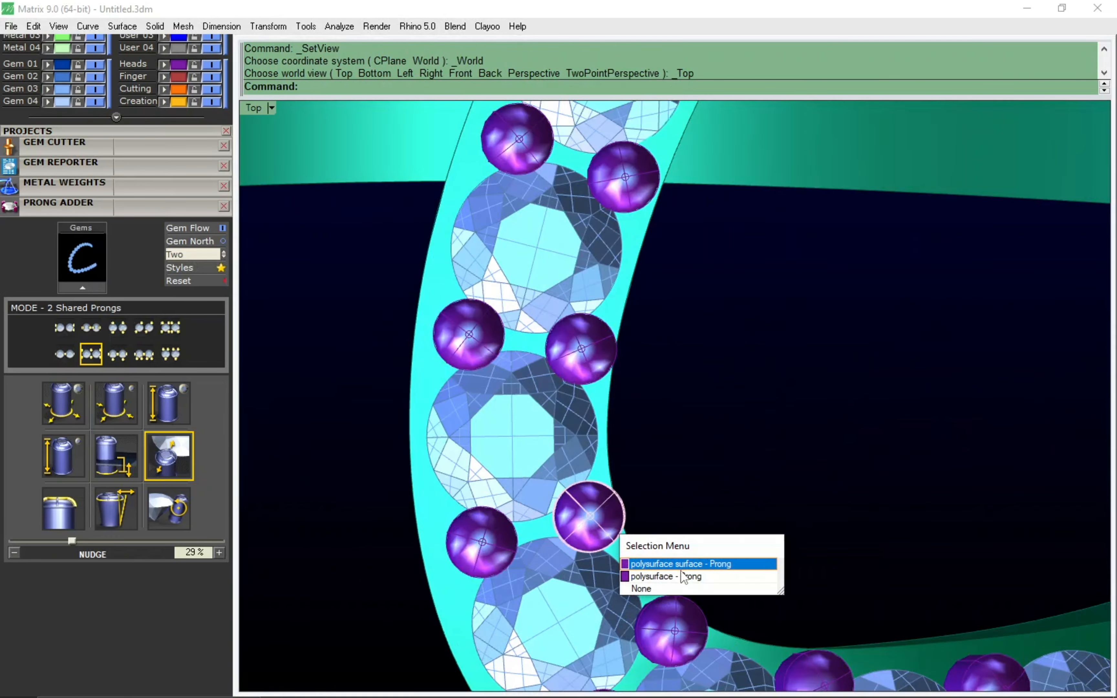
pyautogui.click(680, 575)
pyautogui.scroll(6, 632, 492)
pyautogui.write('m')
pyautogui.press('Return')
pyautogui.click(729, 442)
pyautogui.click(715, 444)
# Step: Ungroup all the prongs
pyautogui.moveTo(386, 572); pyautogui.dragTo(528, 503, button='right')
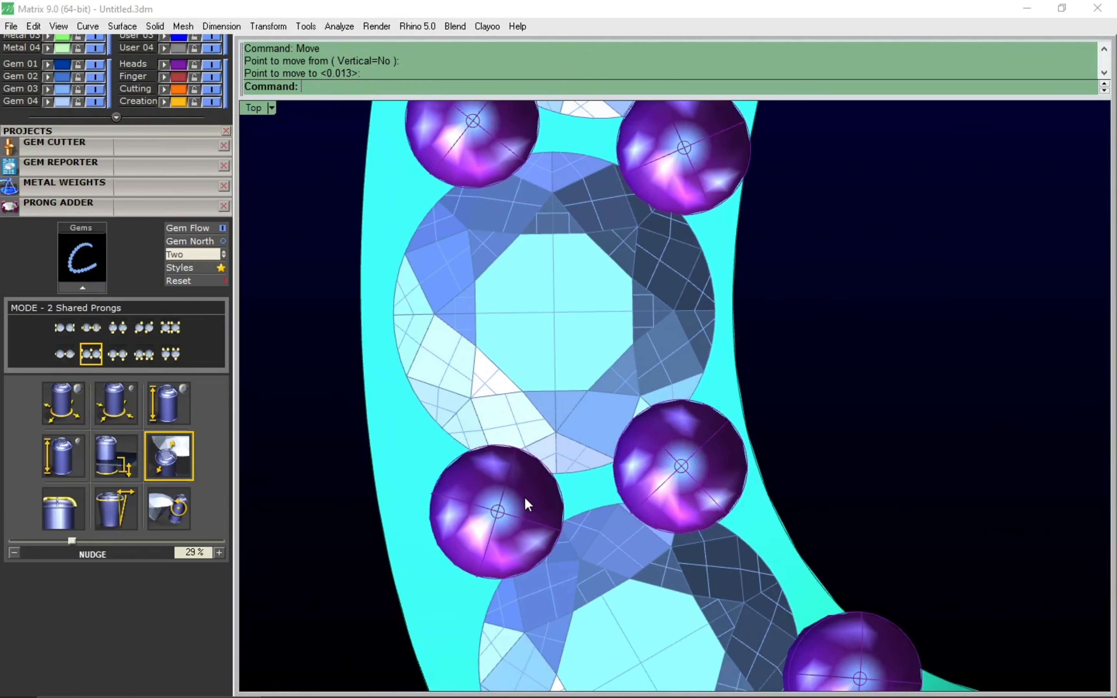
pyautogui.click(482, 544)
pyautogui.moveTo(476, 547); pyautogui.dragTo(498, 508, button='right')
pyautogui.write('ug')
pyautogui.press('Return')
# Step: Shift the outer-edge prong opposite the moved one slightly and enlarge it in two dimensions by a factor of about 1.126
pyautogui.click(555, 446)
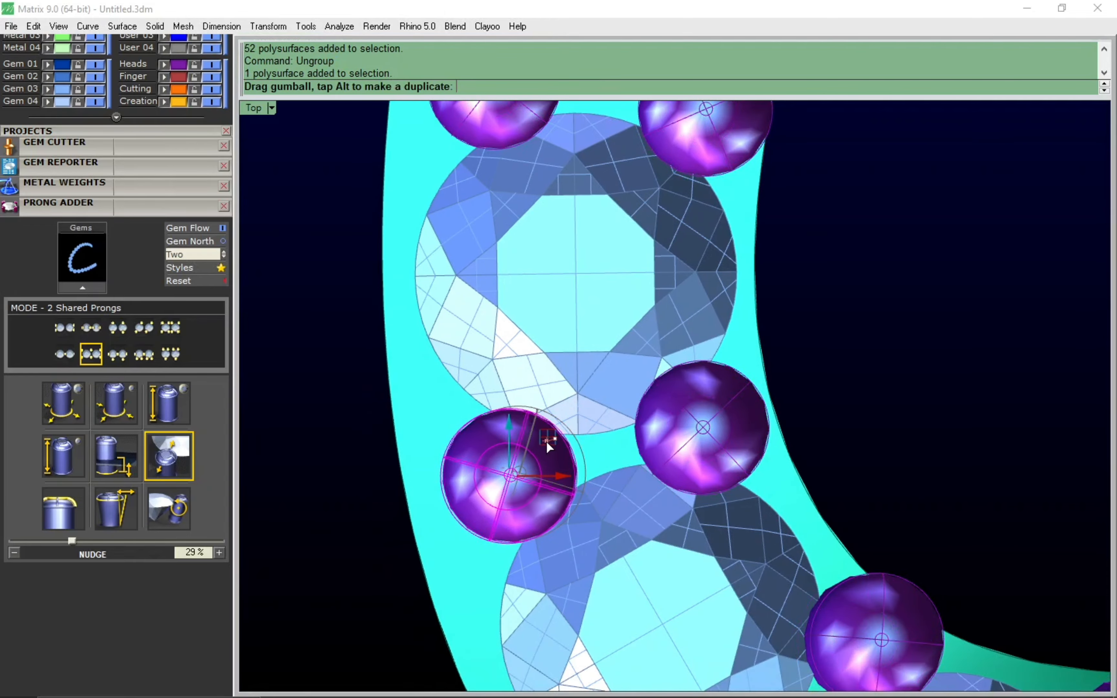
pyautogui.moveTo(547, 442); pyautogui.dragTo(541, 442)
pyautogui.write('2d')
pyautogui.press('Return')
pyautogui.click(505, 481)
pyautogui.click(547, 458)
pyautogui.click(554, 453)
# Step: Move the next inner-edge prong around the bend inward so it sits fully on the band
pyautogui.scroll(-5, 541, 443)
pyautogui.moveTo(734, 529); pyautogui.dragTo(687, 420, button='right')
pyautogui.click(687, 420)
pyautogui.scroll(5, 689, 418)
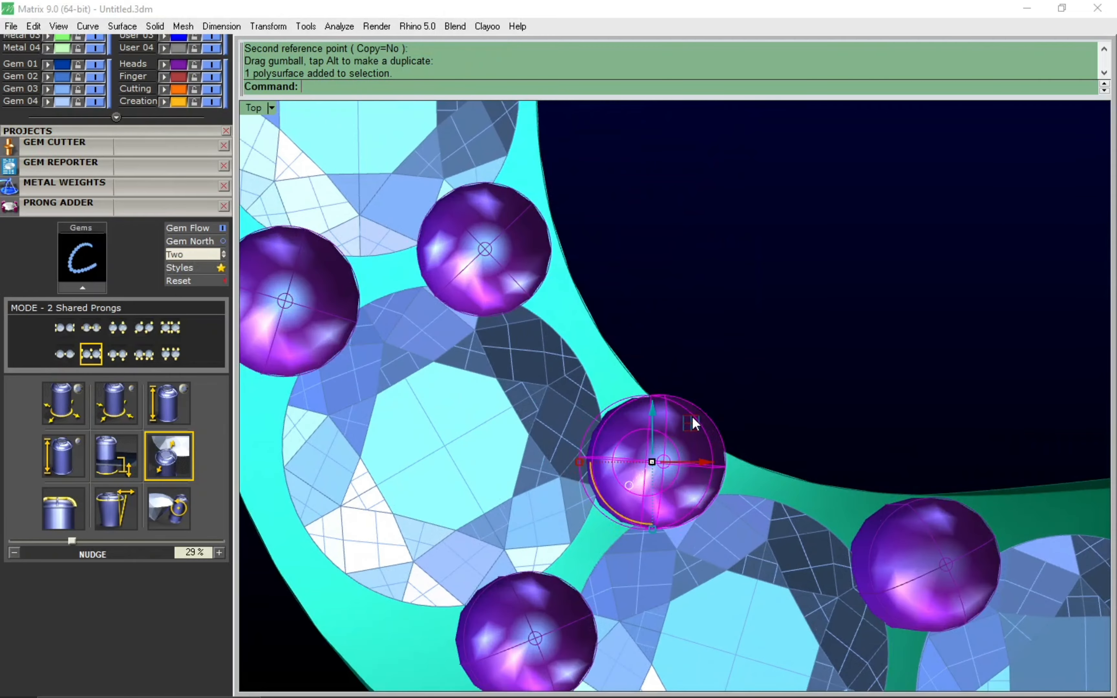
pyautogui.moveTo(693, 420); pyautogui.dragTo(680, 435)
# Step: Enlarge the next outer-edge prong on the bend in two dimensions by 1.126 and shift it slightly
pyautogui.click(546, 628)
pyautogui.moveTo(545, 633); pyautogui.dragTo(543, 530, button='right')
pyautogui.write('2')
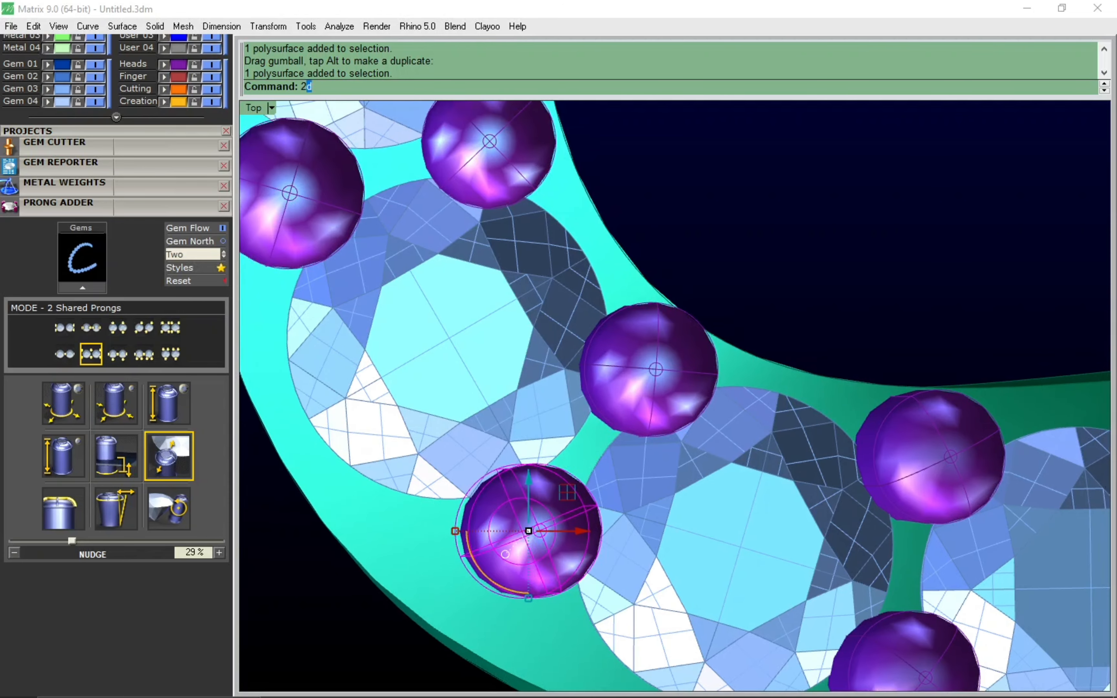
pyautogui.write('d')
pyautogui.press('Return')
pyautogui.click(533, 535)
pyautogui.press('Return')
pyautogui.moveTo(560, 505); pyautogui.dragTo(559, 504)
# Step: Adjust the position of the following inner-edge prong just past the bend
pyautogui.scroll(-4, 560, 504)
pyautogui.moveTo(794, 333); pyautogui.dragTo(717, 358, button='right')
pyautogui.scroll(2, 733, 499)
pyautogui.click(732, 494)
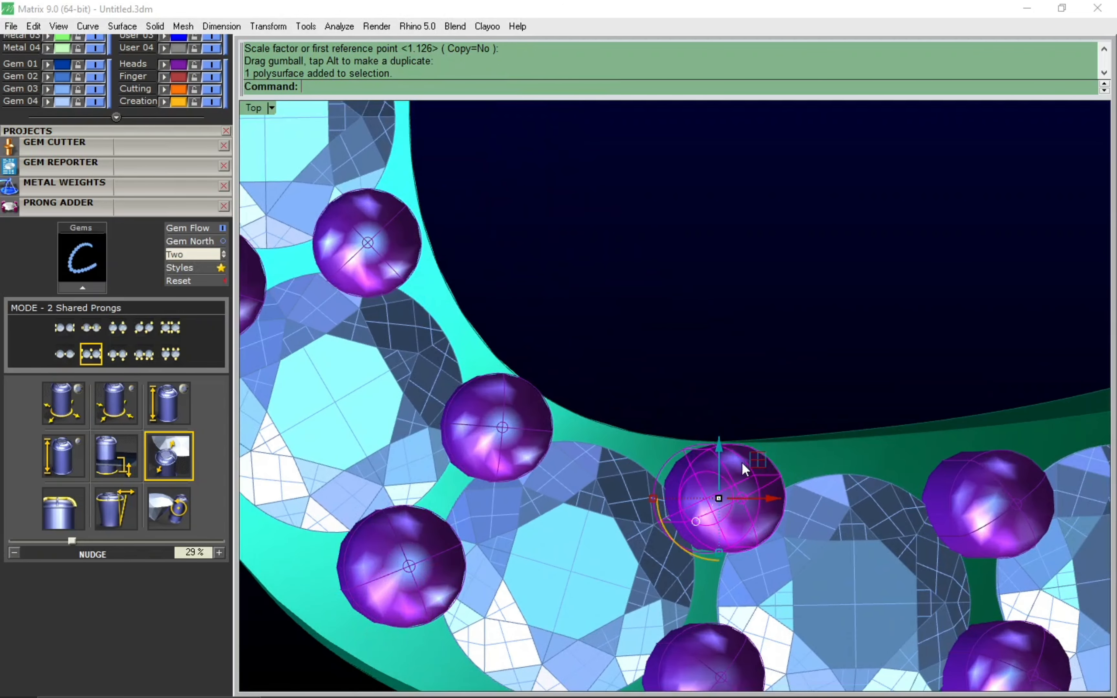
pyautogui.moveTo(752, 459); pyautogui.dragTo(756, 463)
# Step: Move an inner-edge prong on the straighter stretch above the bend towards the middle of the band
pyautogui.scroll(-6, 755, 462)
pyautogui.click(753, 399)
pyautogui.moveTo(576, 230); pyautogui.dragTo(726, 483, button='right')
pyautogui.scroll(2, 726, 483)
pyautogui.click(711, 450)
pyautogui.scroll(8, 711, 448)
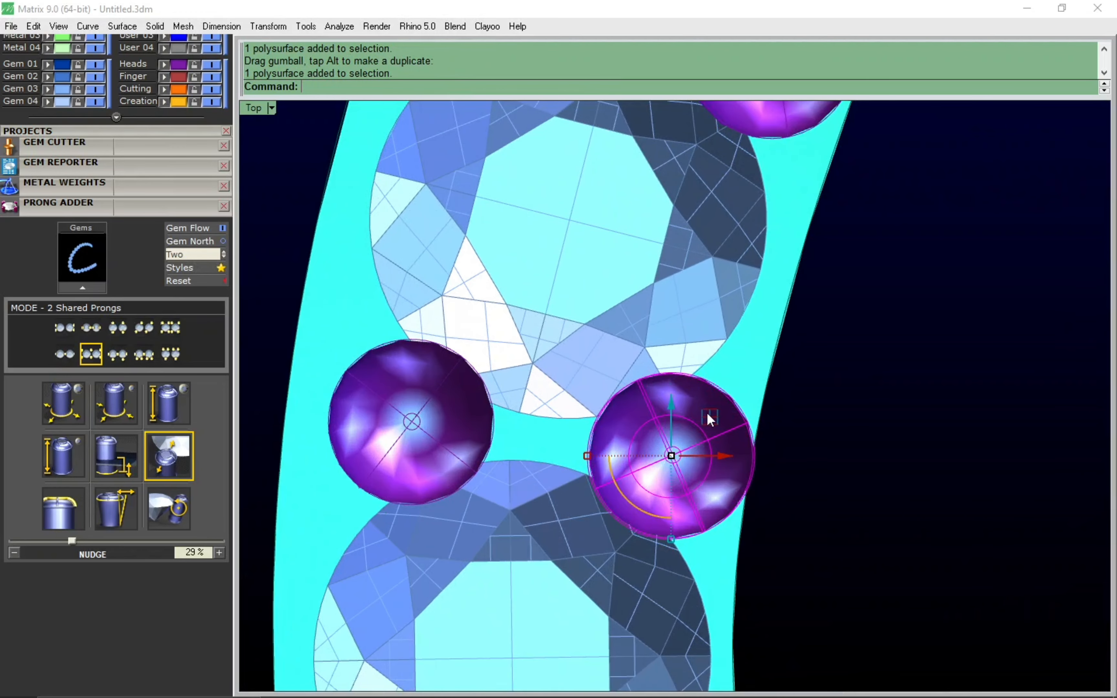
pyautogui.moveTo(710, 417); pyautogui.dragTo(695, 418)
# Step: Move the next two inner-edge prongs further up the band slightly inward
pyautogui.scroll(-6, 695, 420)
pyautogui.moveTo(788, 412); pyautogui.dragTo(746, 571, button='right')
pyautogui.click(714, 371)
pyautogui.scroll(4, 722, 362)
pyautogui.moveTo(721, 359); pyautogui.dragTo(709, 357)
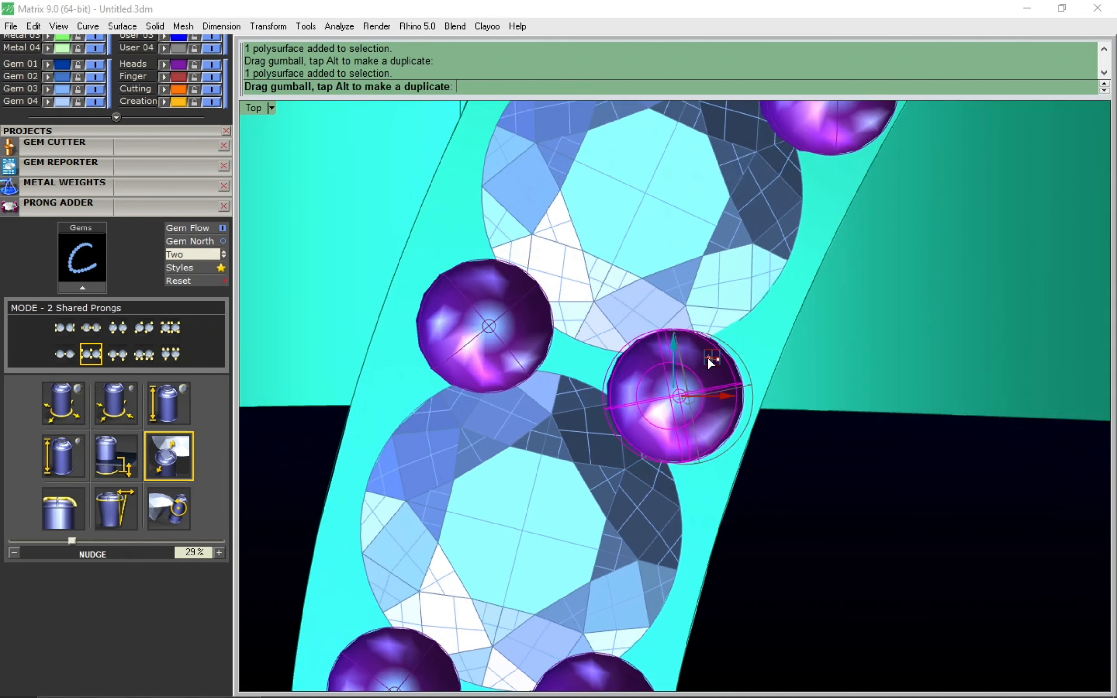
pyautogui.scroll(-6, 705, 354)
pyautogui.moveTo(742, 345); pyautogui.dragTo(651, 533, button='right')
pyautogui.click(690, 410)
pyautogui.scroll(2, 700, 402)
pyautogui.moveTo(696, 393); pyautogui.dragTo(692, 388)
pyautogui.scroll(-8, 690, 387)
pyautogui.click(727, 370)
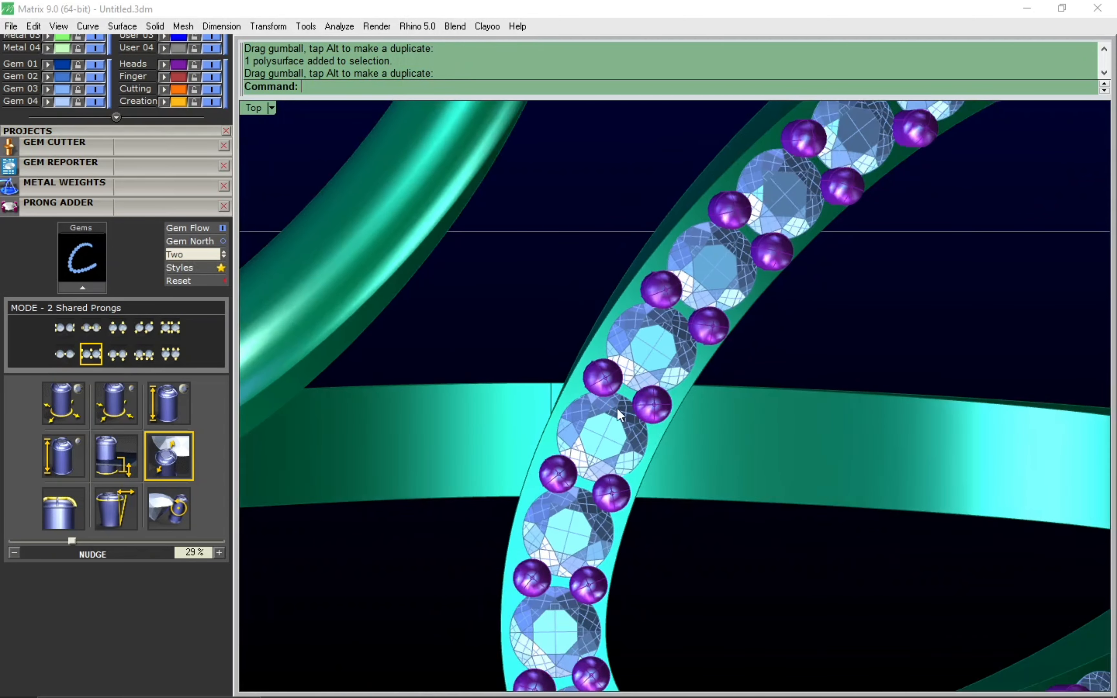
# Step: Group all the prongs and hide their surface isocurves
pyautogui.scroll(-4, 738, 485)
pyautogui.moveTo(745, 535); pyautogui.dragTo(681, 467, button='right')
pyautogui.scroll(-4, 706, 432)
pyautogui.scroll(-3, 680, 468)
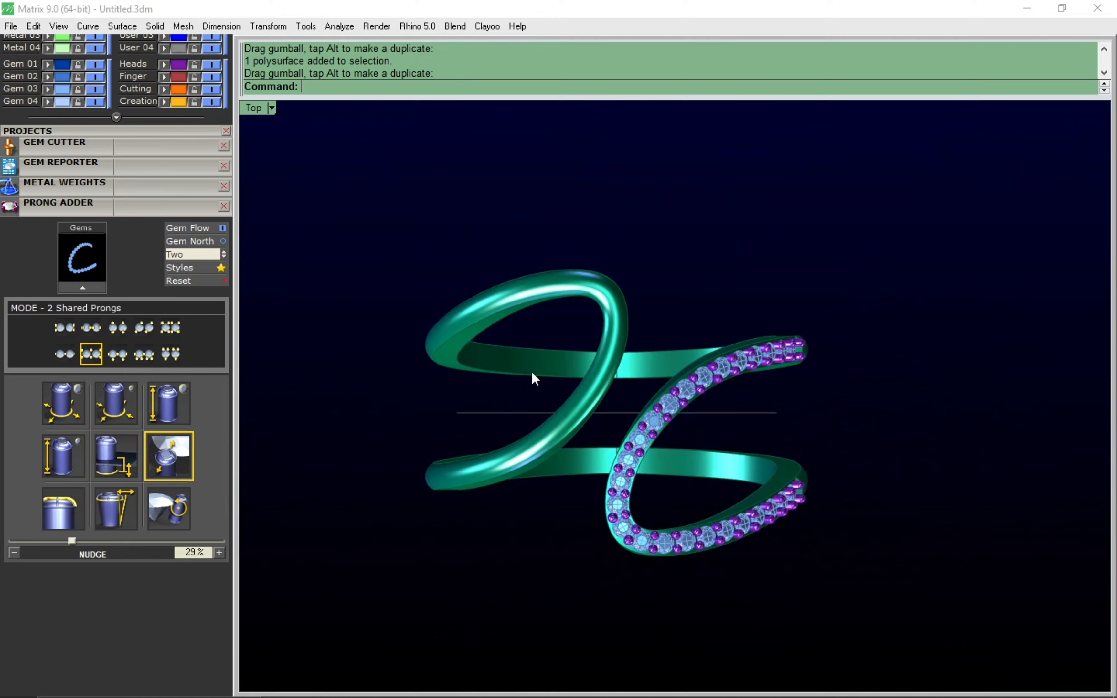
pyautogui.click(152, 200)
pyautogui.moveTo(125, 277); pyautogui.dragTo(76, 683)
pyautogui.click(177, 395)
pyautogui.hotkey('ctrl', 'g')
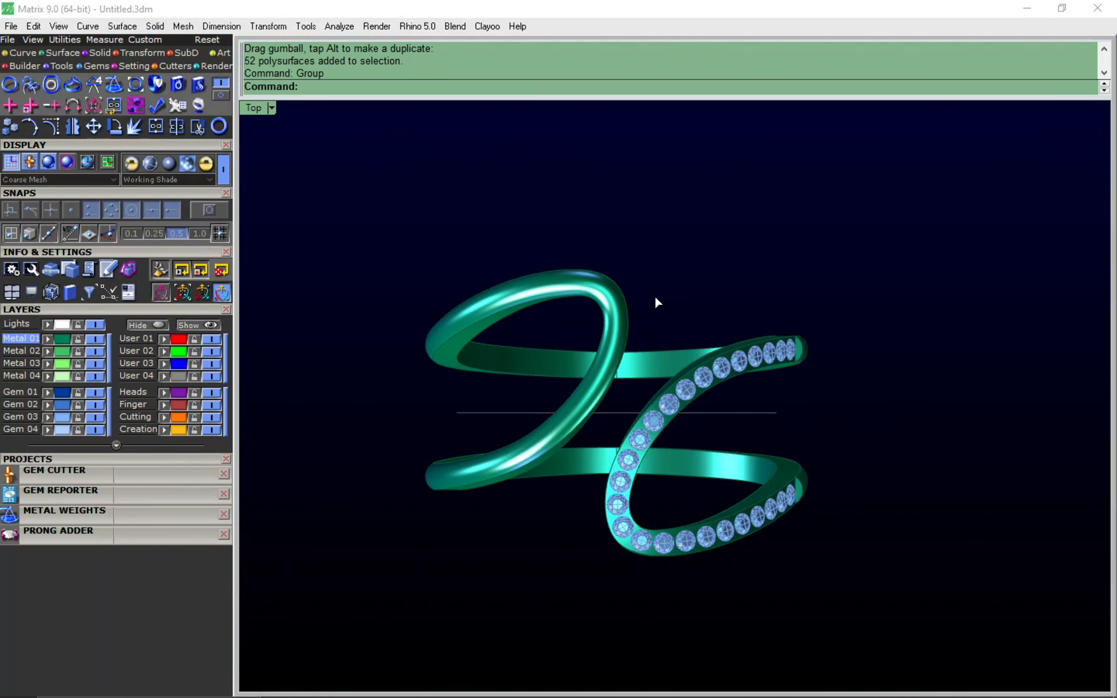
pyautogui.press('F3')
pyautogui.click(968, 153)
# Step: In the Perspective view, fillet the inner edges of the gem-set band with a 0.4 mm radius
pyautogui.press('F12')
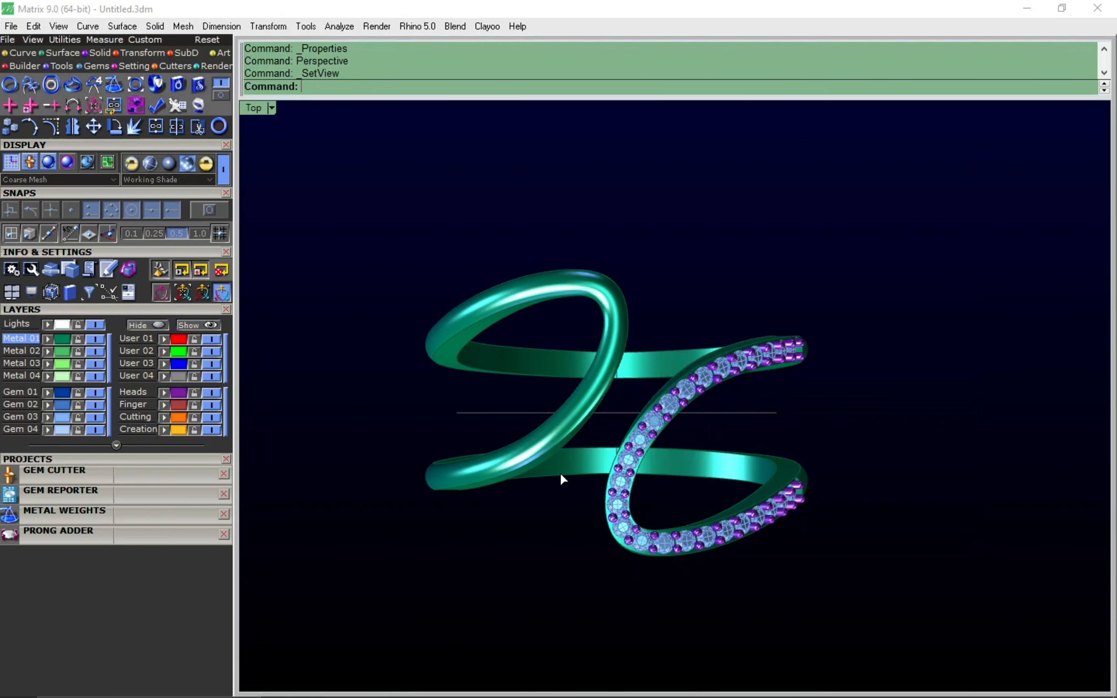
pyautogui.moveTo(715, 406); pyautogui.dragTo(619, 491, button='right')
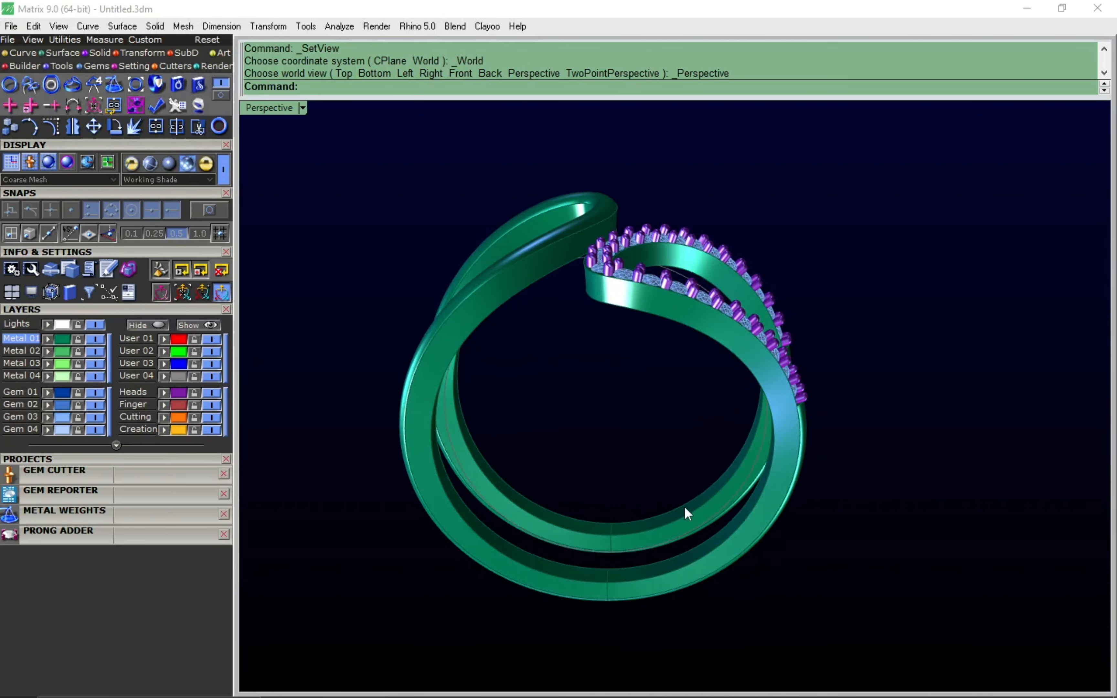
pyautogui.write('fe')
pyautogui.press('Return')
pyautogui.moveTo(691, 521); pyautogui.dragTo(691, 470, button='right')
pyautogui.write('.4')
pyautogui.press('Return')
pyautogui.click(735, 459)
pyautogui.click(715, 469)
pyautogui.press('Return')
pyautogui.press('Return')
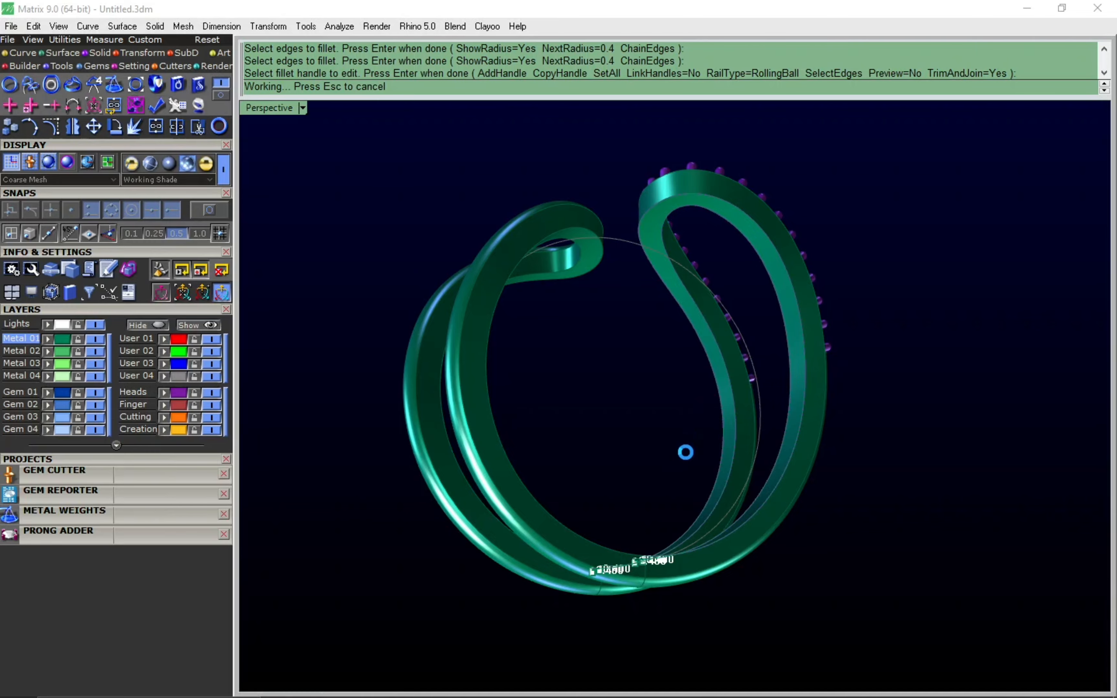
# Step: Fillet the two inner edges of the plain band with a 0.4 mm radius
pyautogui.moveTo(678, 466); pyautogui.dragTo(575, 542, button='right')
pyautogui.scroll(2, 581, 545)
pyautogui.write('fe')
pyautogui.press('Return')
pyautogui.click(590, 593)
pyautogui.click(600, 551)
pyautogui.press('Return')
pyautogui.press('Return')
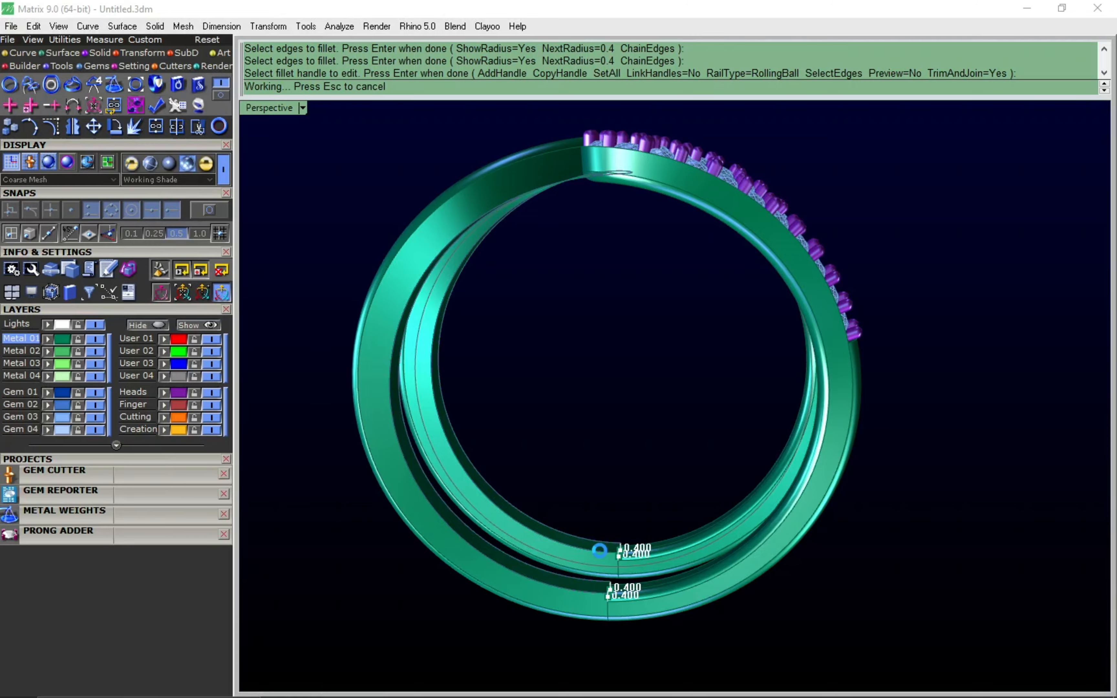
# Step: Select all the gems and start generating gem cutters for them
pyautogui.moveTo(613, 547); pyautogui.dragTo(678, 559, button='right')
pyautogui.press('F5')
pyautogui.moveTo(687, 515)
pyautogui.mouseDown(button='right')
pyautogui.moveTo(686, 499)
pyautogui.moveTo(688, 519)
pyautogui.mouseUp(button='right')
pyautogui.press('F8')
pyautogui.moveTo(688, 519); pyautogui.dragTo(764, 594, button='right')
pyautogui.click(68, 423)
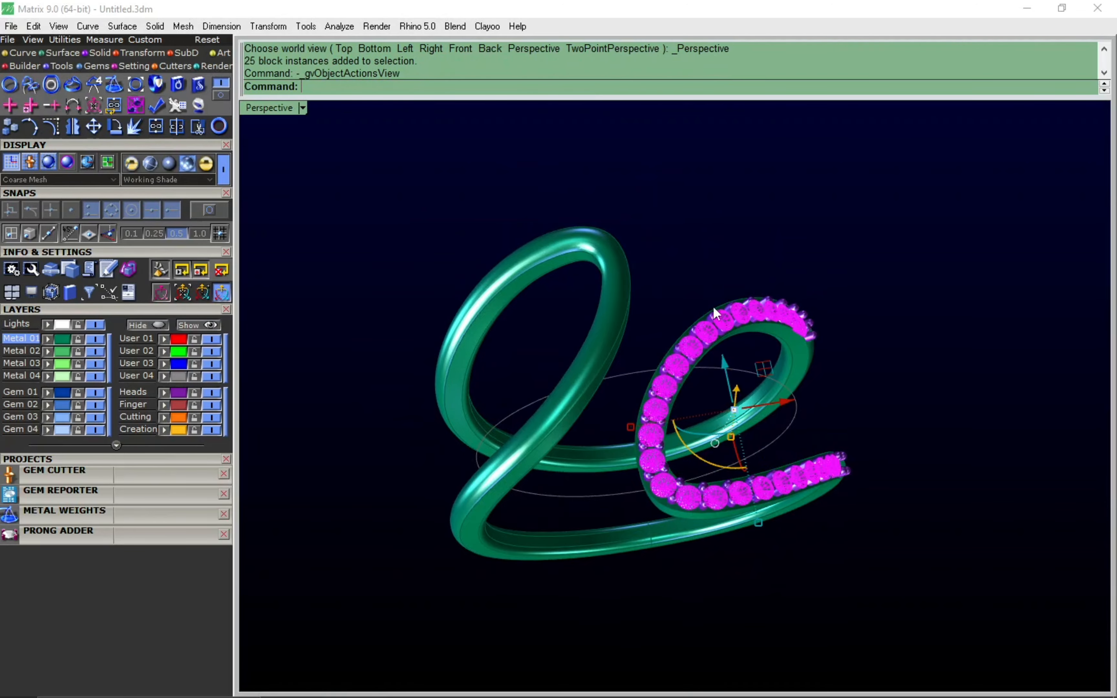
pyautogui.press('F6')
pyautogui.click(764, 383)
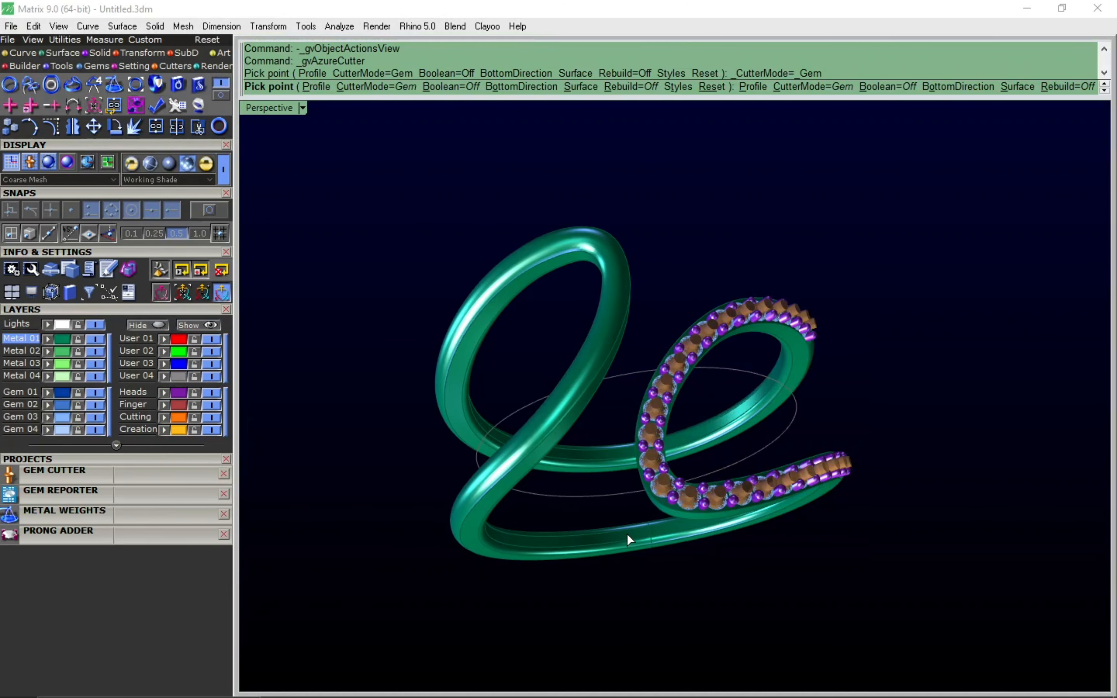
# Step: Extend the gem cutters' lower depth through the band to about -170% and create the cutters
pyautogui.moveTo(631, 538); pyautogui.dragTo(720, 379, button='right')
pyautogui.scroll(4, 827, 335)
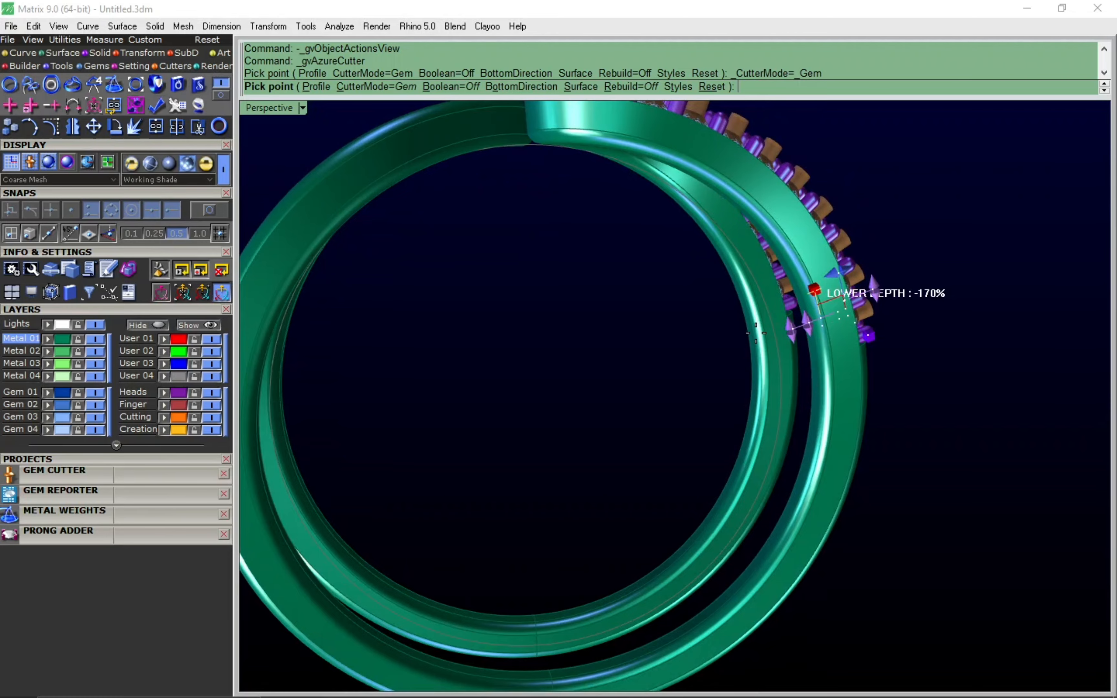
pyautogui.moveTo(756, 333); pyautogui.dragTo(754, 333)
pyautogui.moveTo(924, 372); pyautogui.dragTo(1010, 322, button='right')
pyautogui.rightClick(997, 309)
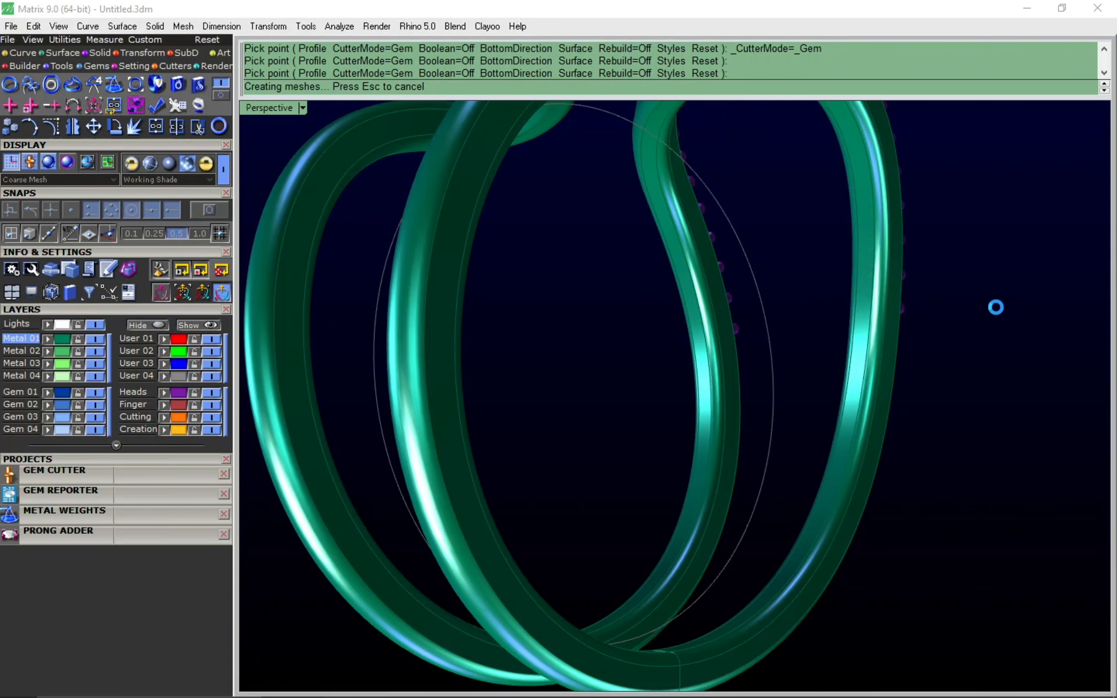
# Step: Subtract the gem cutters from the gem-set band and its prongs with Boolean Difference
pyautogui.moveTo(944, 312); pyautogui.dragTo(854, 430, button='right')
pyautogui.click(660, 457)
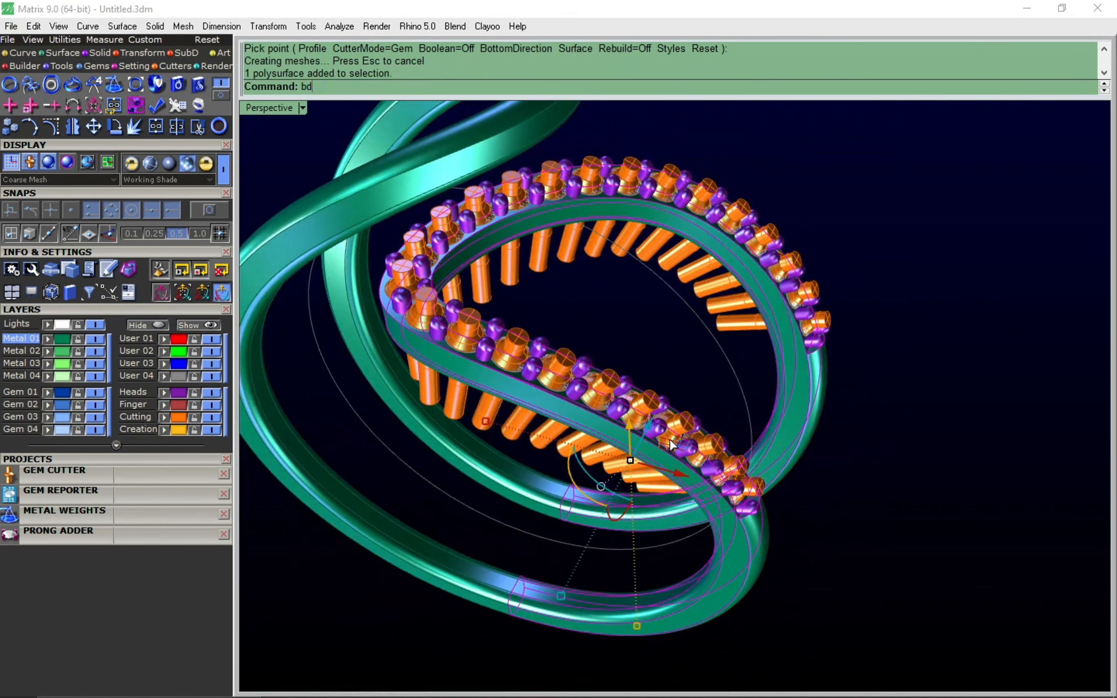
pyautogui.write('bd')
pyautogui.press('Return')
pyautogui.click(679, 423)
pyautogui.press('Return')
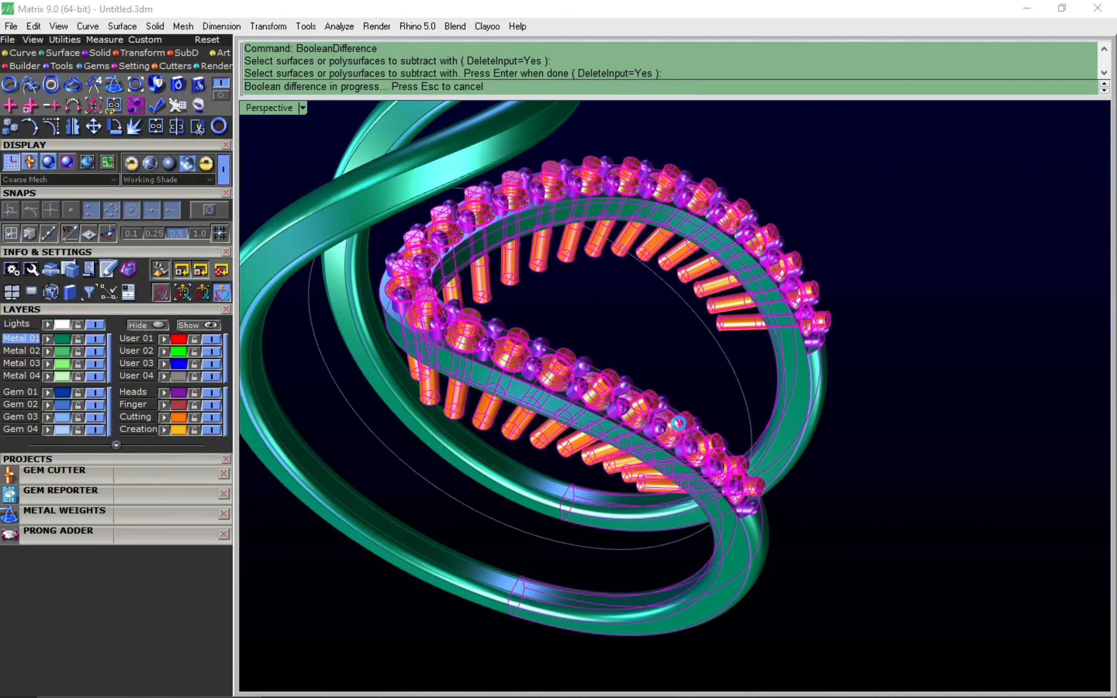
pyautogui.moveTo(897, 419); pyautogui.dragTo(775, 466, button='right')
pyautogui.hotkey('ctrl', 's')
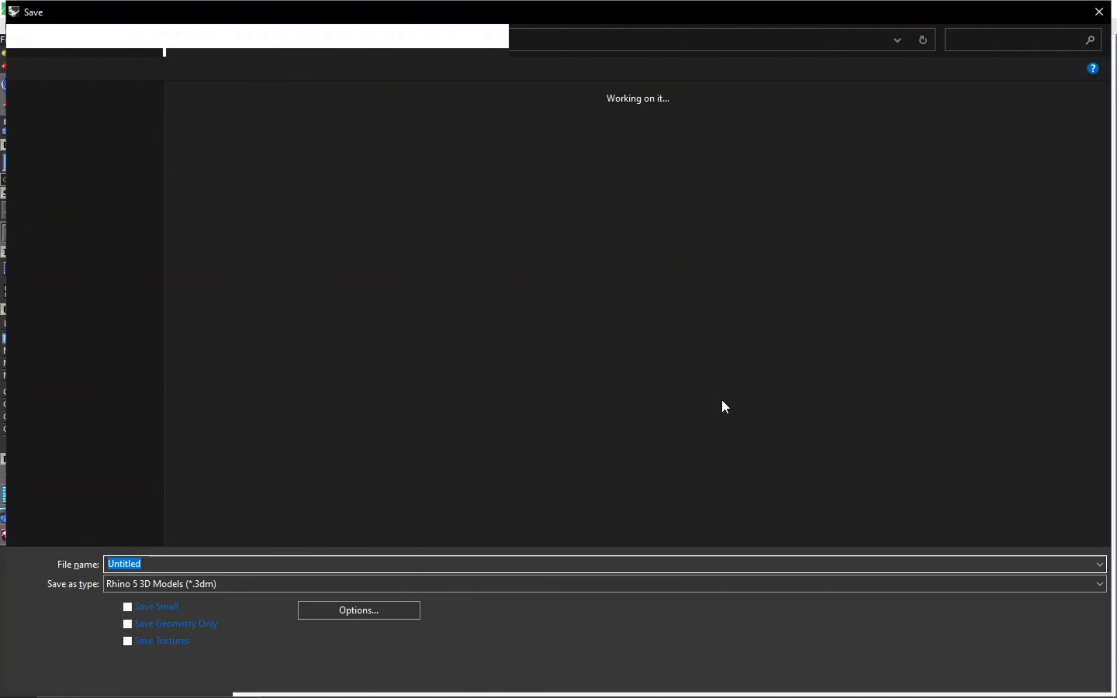
pyautogui.press('Escape')
# Step: Apply the Machine display mode and reset the viewports to the four-view layout
pyautogui.click(302, 108)
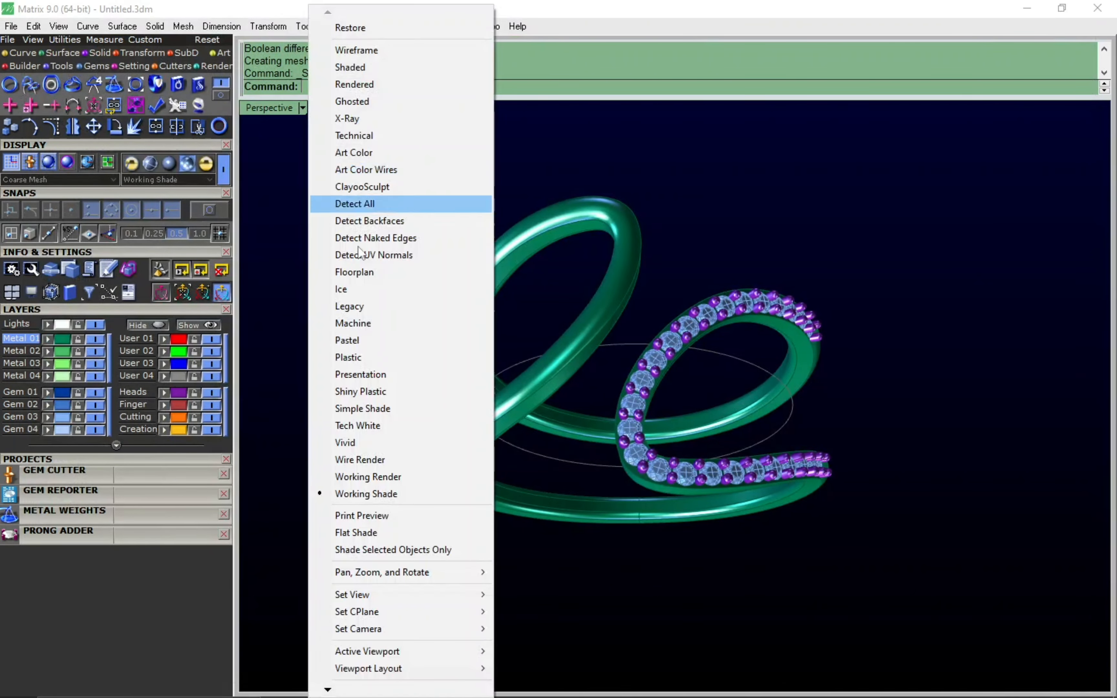
pyautogui.click(375, 326)
pyautogui.write('4View')
pyautogui.press('Return')
pyautogui.write('4View')
pyautogui.press('Return')
pyautogui.write('4View')
pyautogui.press('Return')
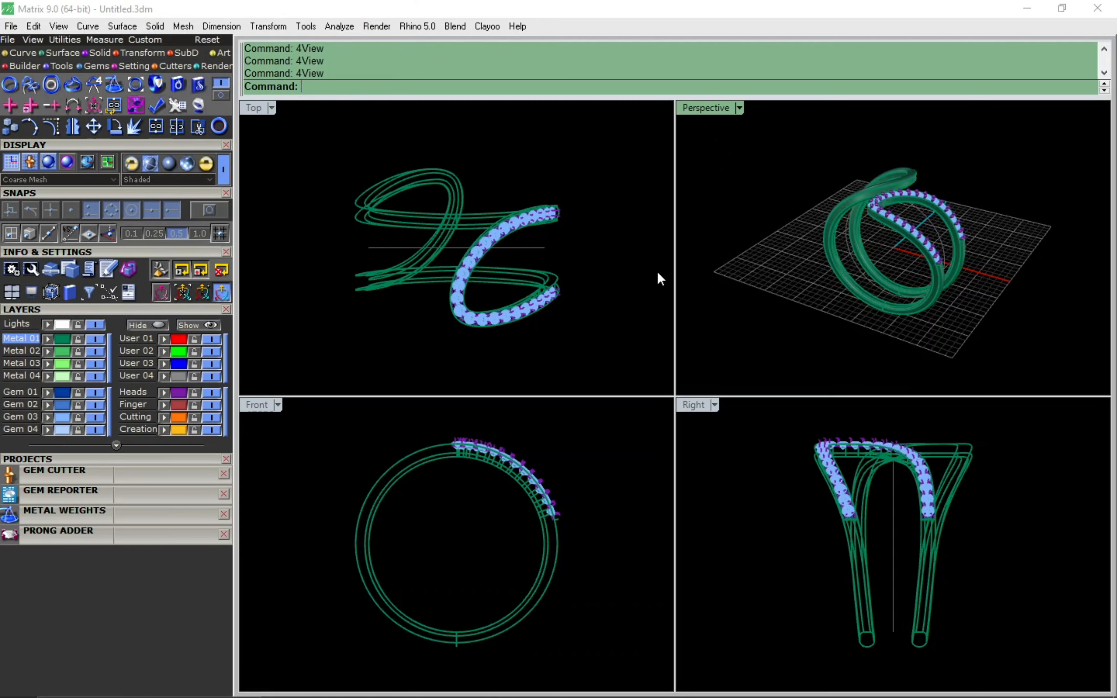
# Step: Hide the grid and show the ring in Machine display mode in a maximised Perspective view
pyautogui.moveTo(743, 269); pyautogui.dragTo(748, 280, button='right')
pyautogui.press('F7')
pyautogui.click(333, 323)
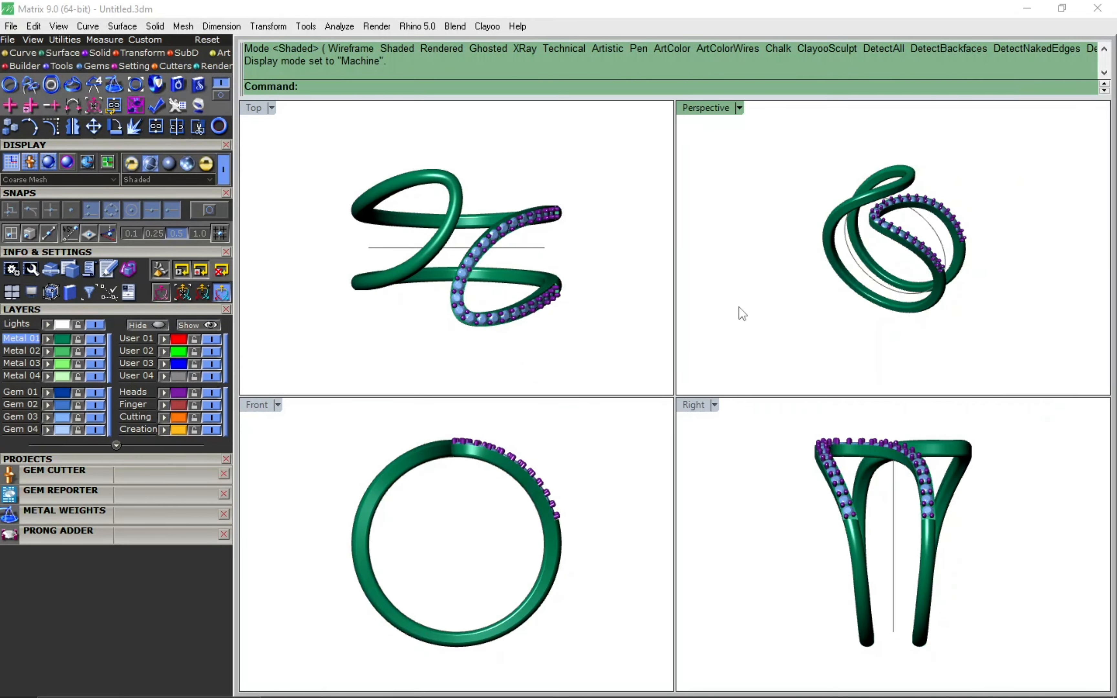
pyautogui.doubleClick(718, 109)
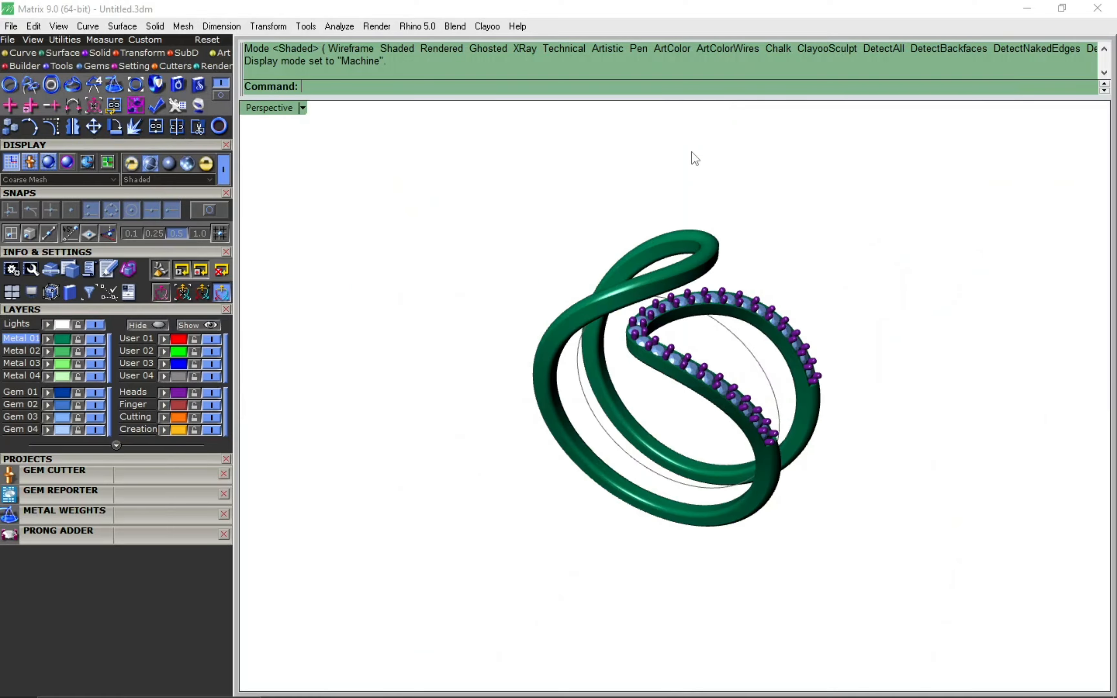
pyautogui.moveTo(856, 325); pyautogui.dragTo(618, 166, button='right')
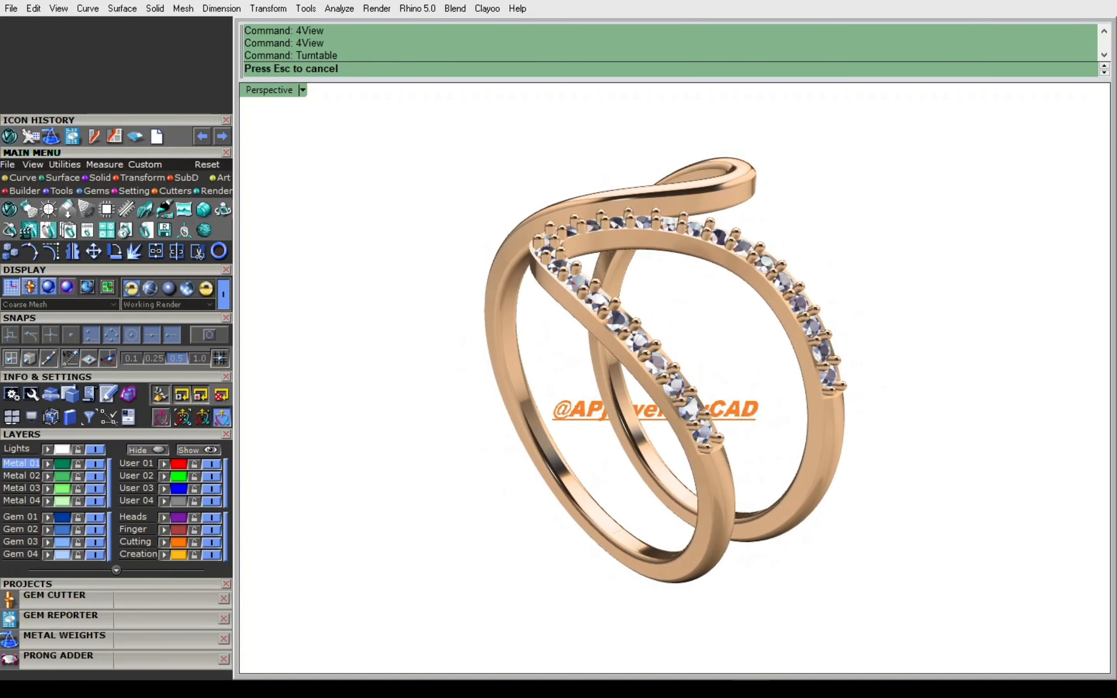